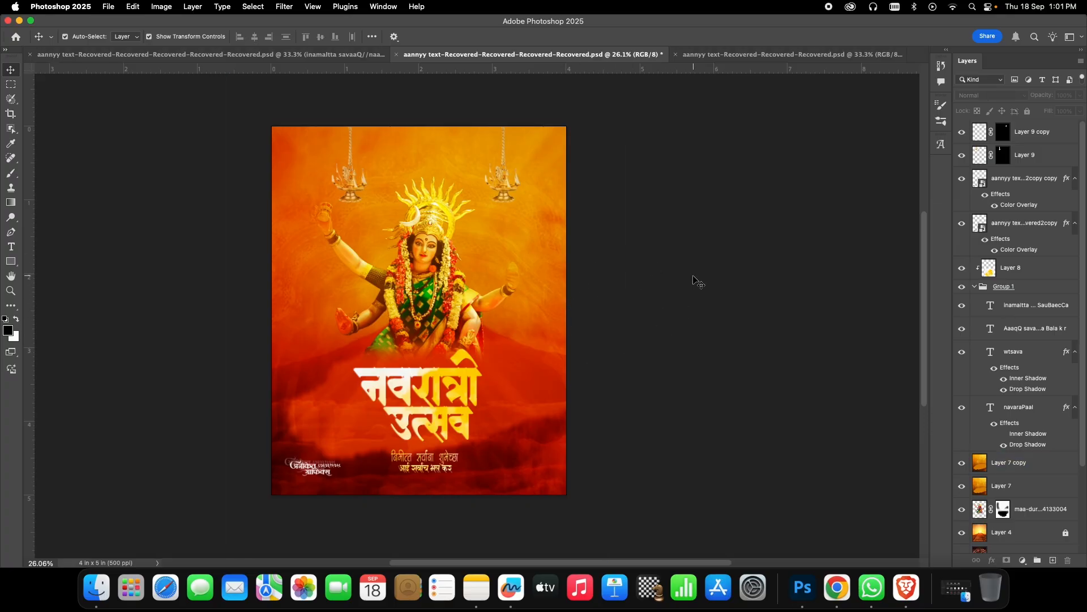
- Compare the three open Navratri poster documents, returning to the first dark poster with the goddess and lion
left_click(697, 55)
left_click(633, 54)
left_click(323, 54)
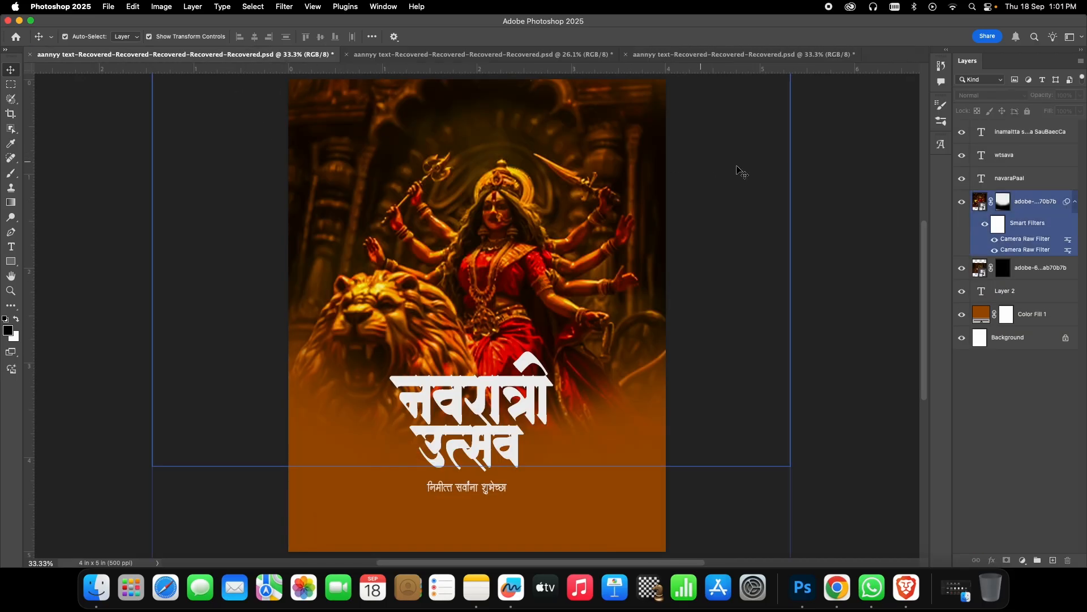
left_click(885, 198)
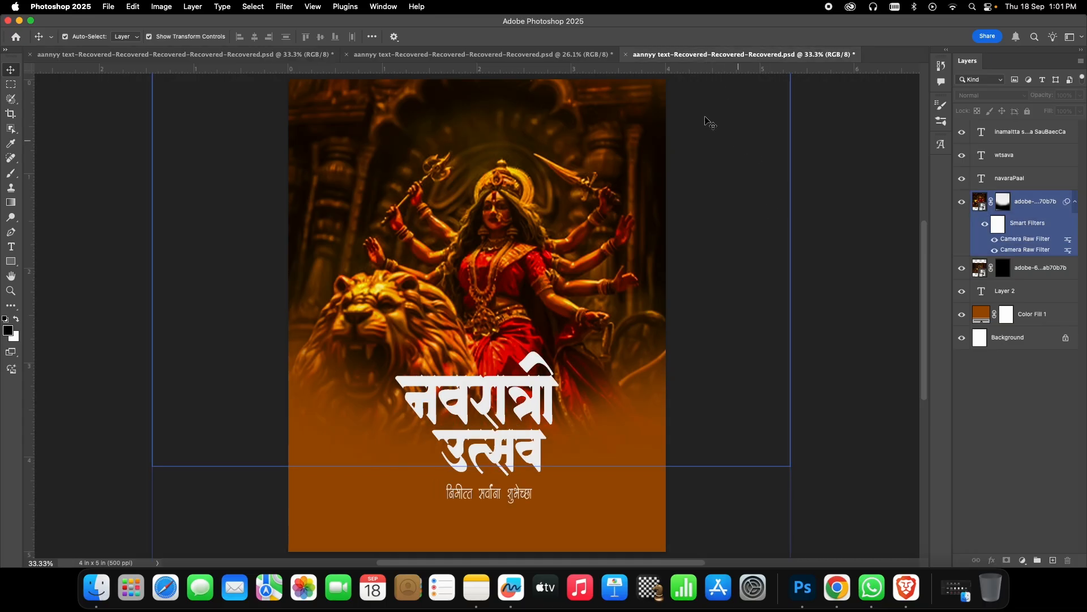
left_click(571, 56)
left_click(278, 55)
left_click(481, 54)
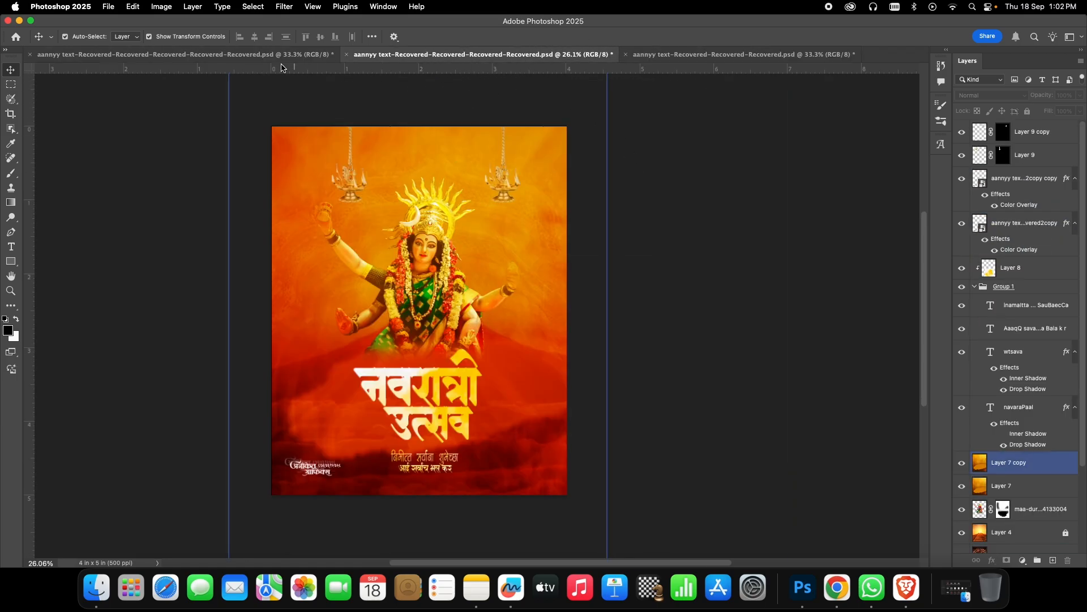
key("ctrl+shift+Tab")
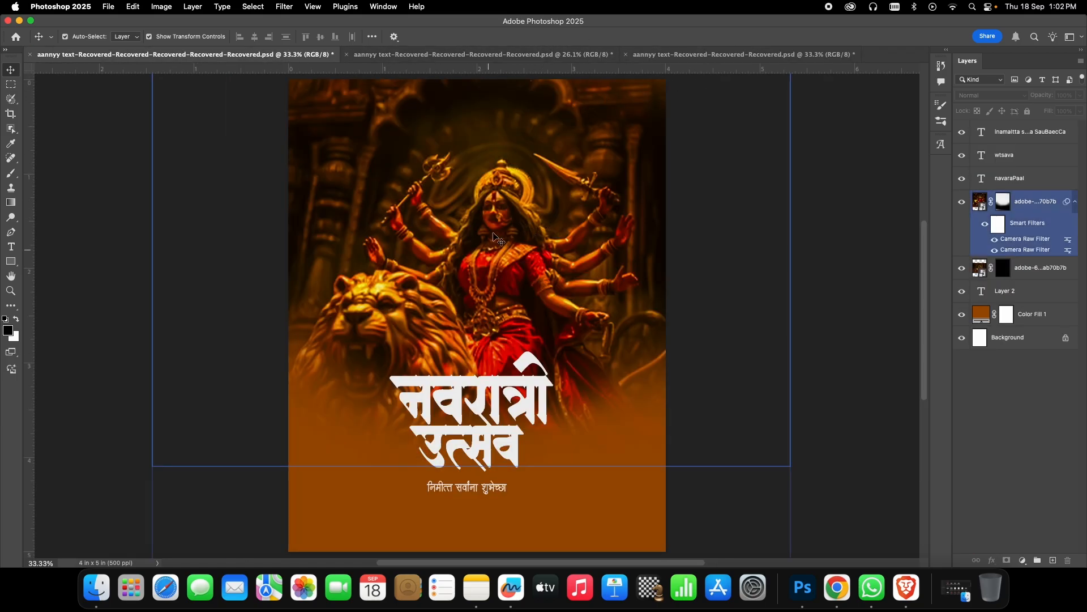
- Examine the goddess's face, crown and overall composition in the first dark poster
scroll(525, 274, "up", 3)
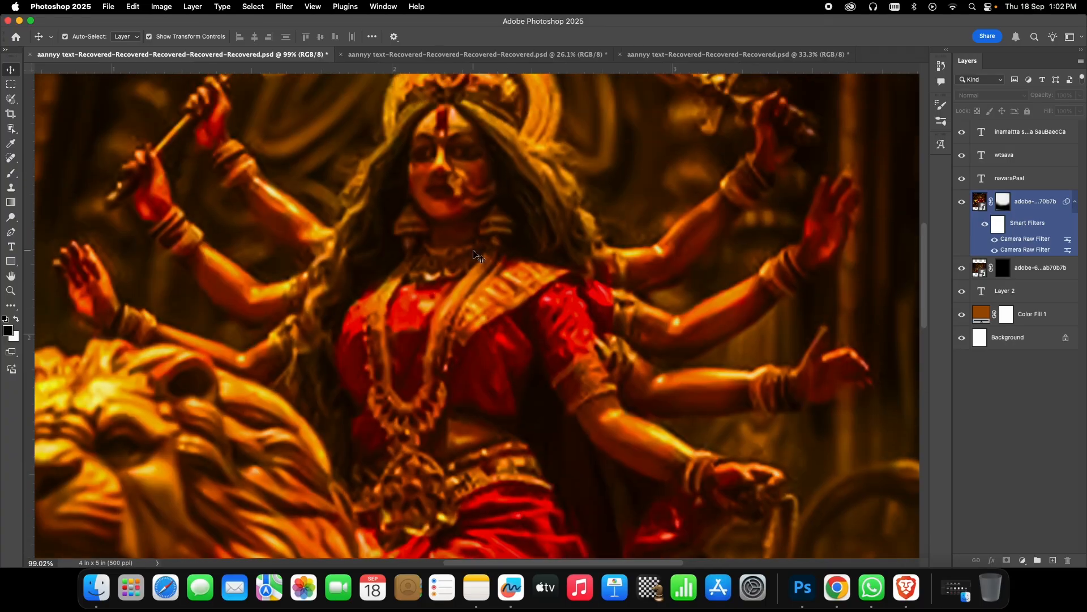
scroll(464, 232, "up", 5)
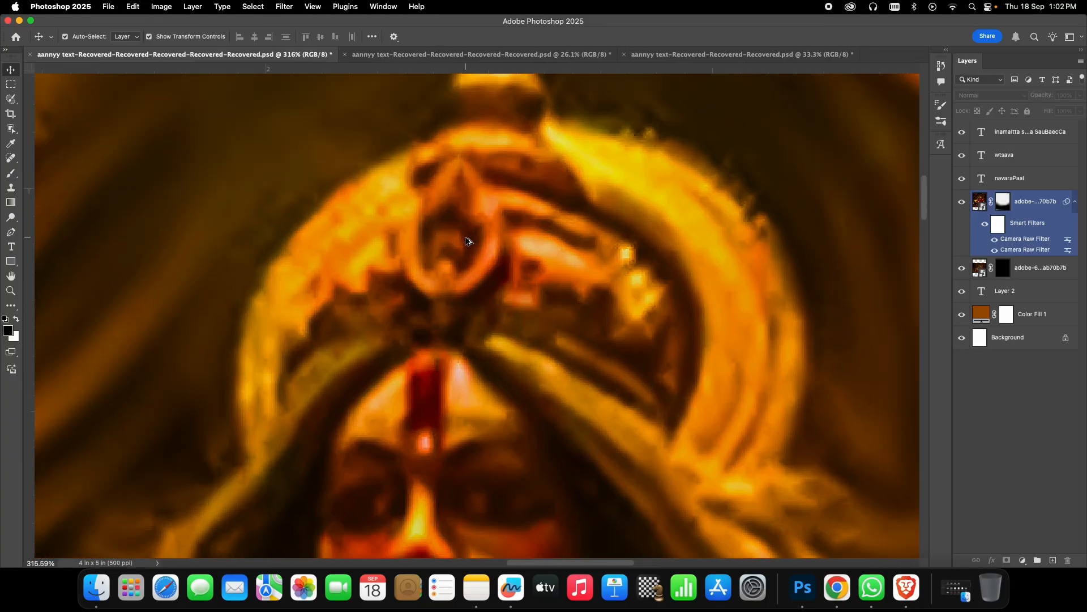
scroll(469, 236, "down", 3)
scroll(466, 307, "down", 5)
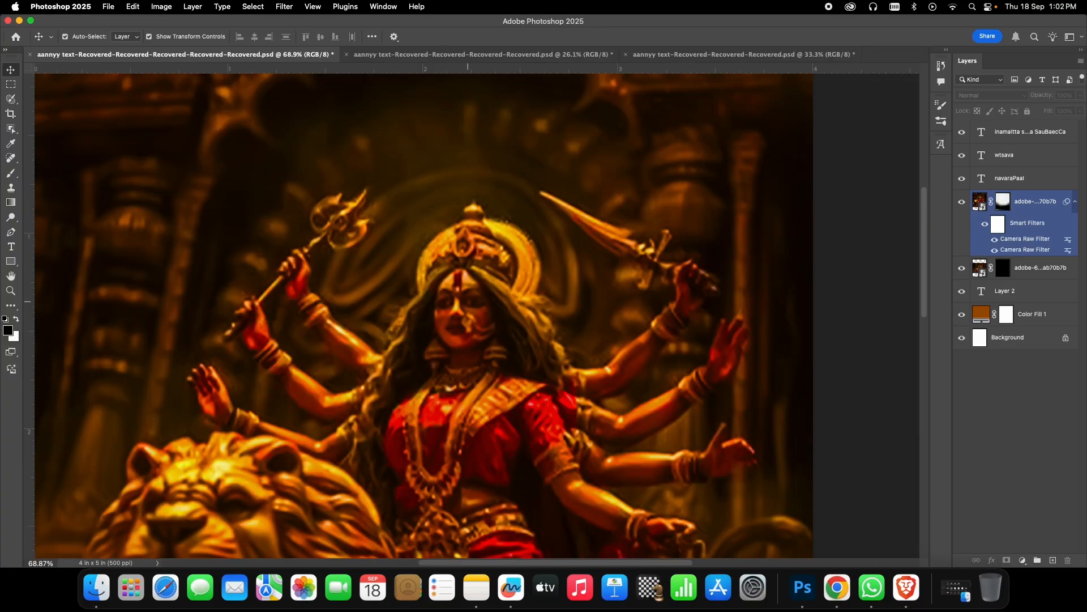
scroll(468, 306, "up", 4)
scroll(469, 303, "down", 5)
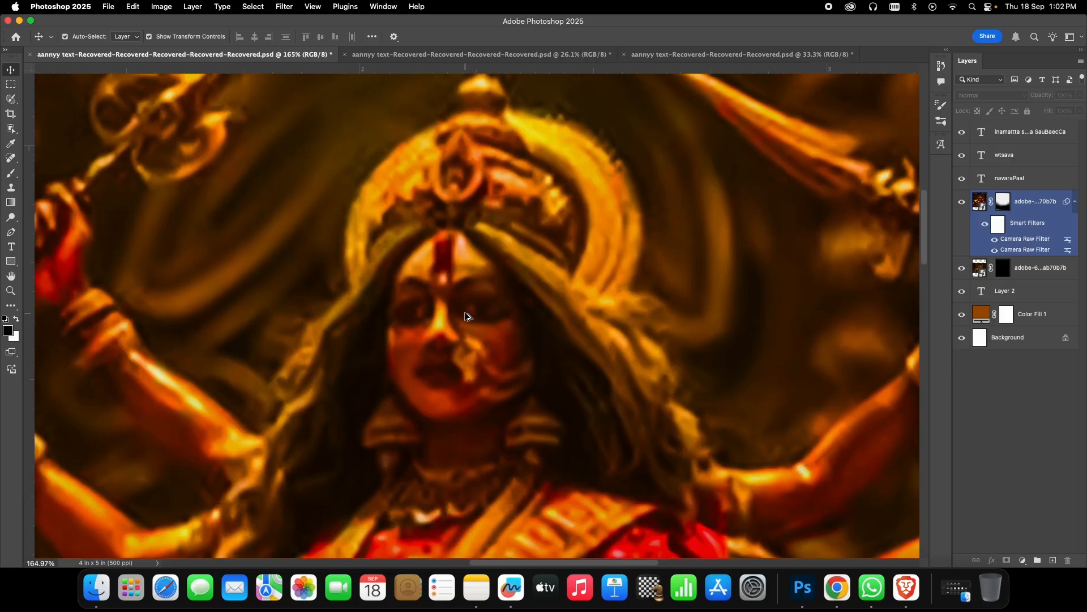
scroll(465, 313, "down", 3)
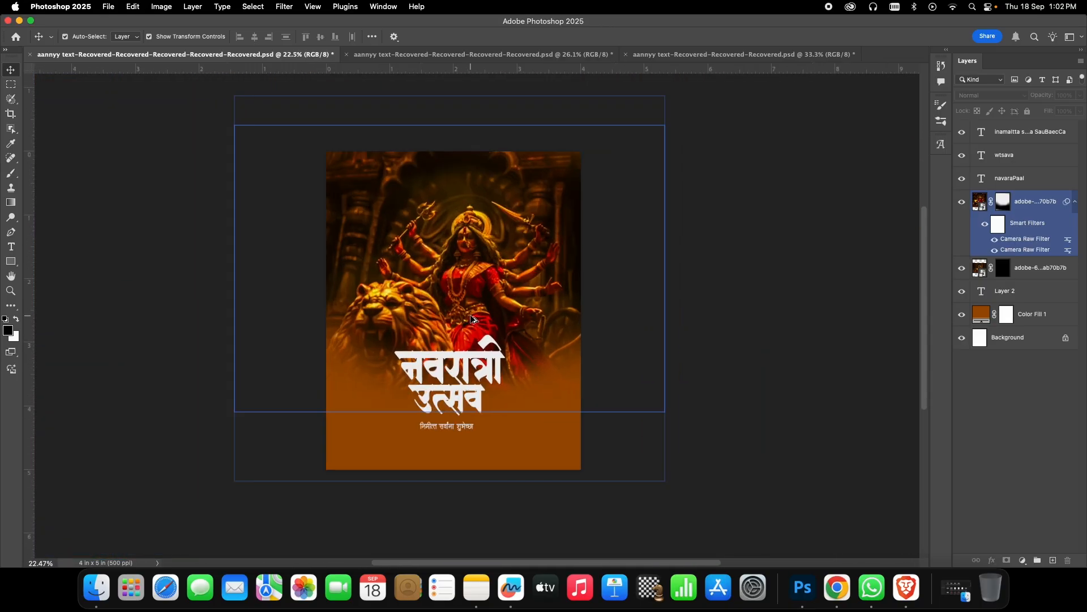
scroll(476, 309, "up", 1)
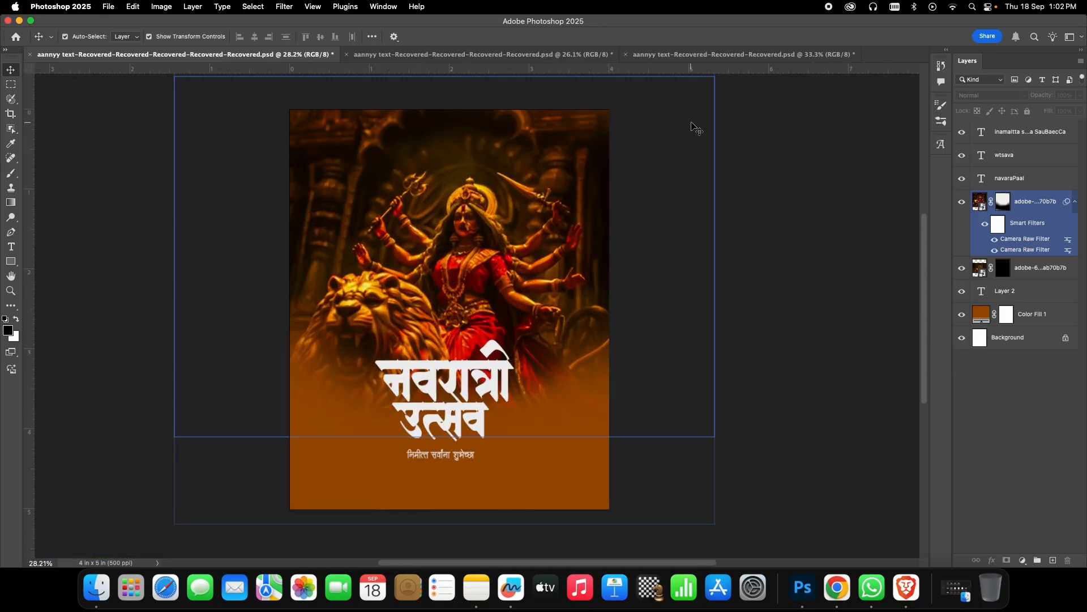
- Compare the third document with the orange poster and examine the orange poster's goddess artwork, hanging lamps and layout
left_click(654, 55)
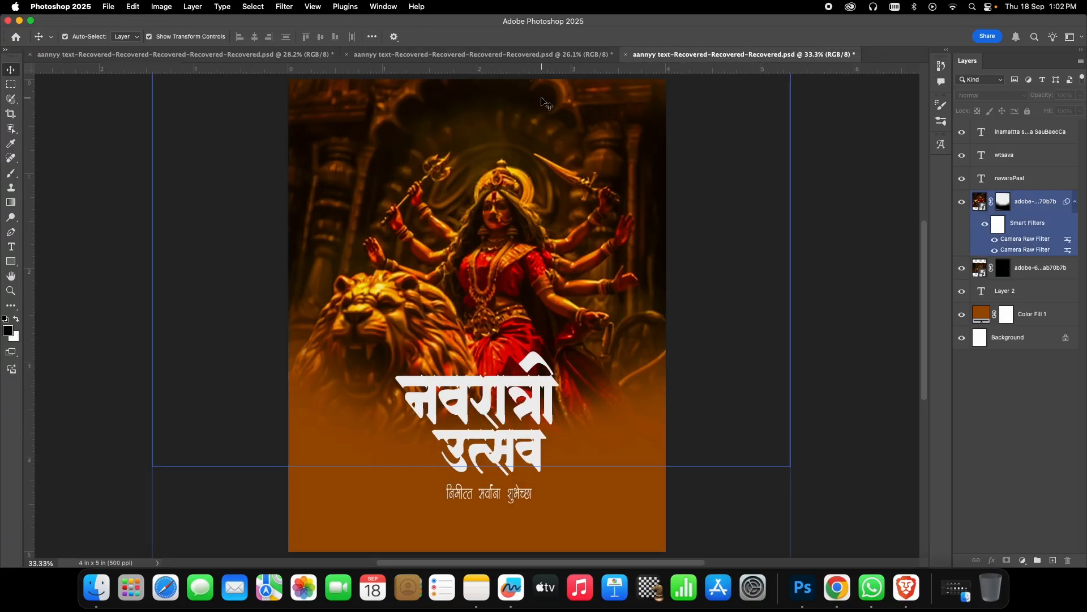
left_click(538, 55)
left_click(479, 262)
scroll(479, 262, "up", 5)
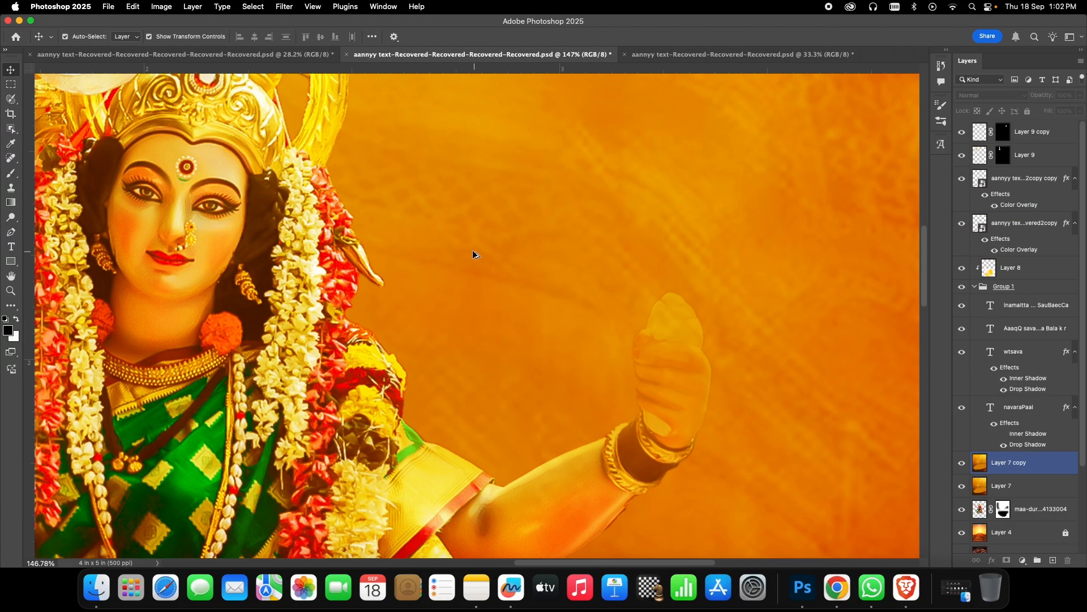
scroll(412, 269, "down", 8)
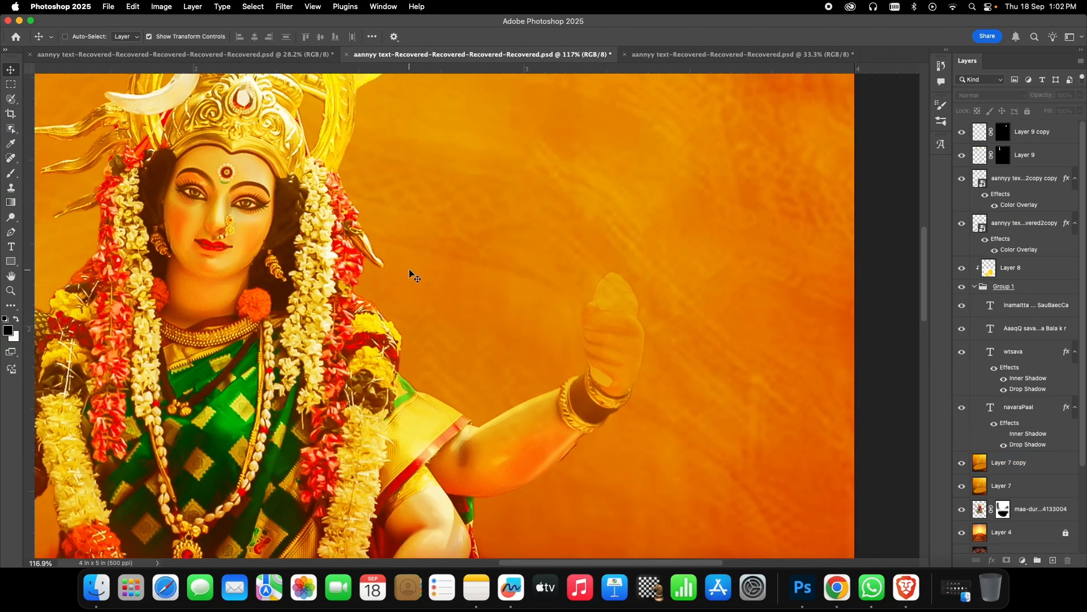
scroll(508, 248, "up", 3)
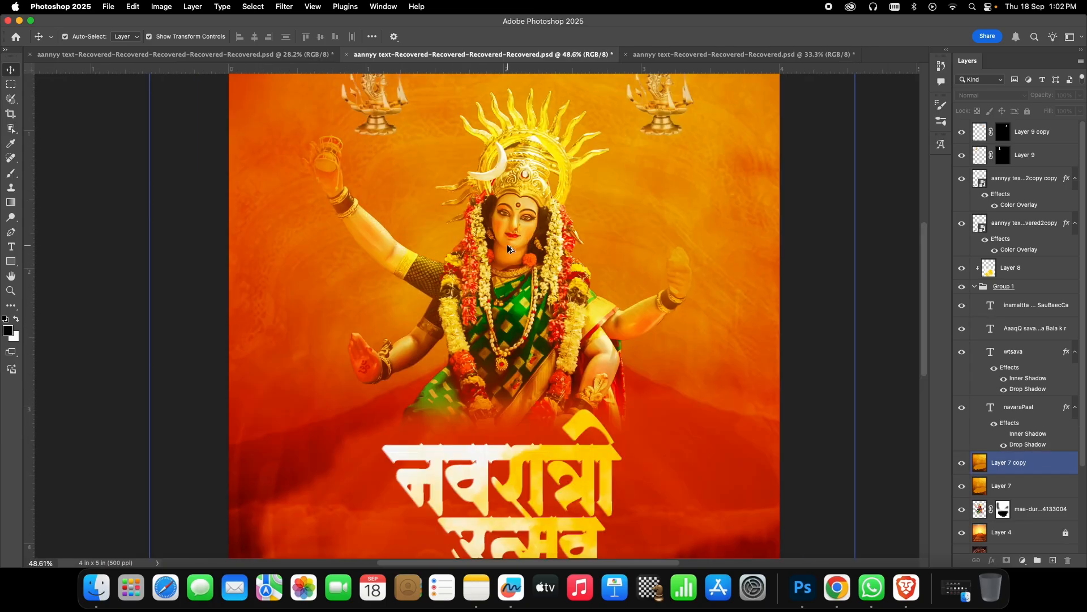
scroll(508, 249, "down", 3)
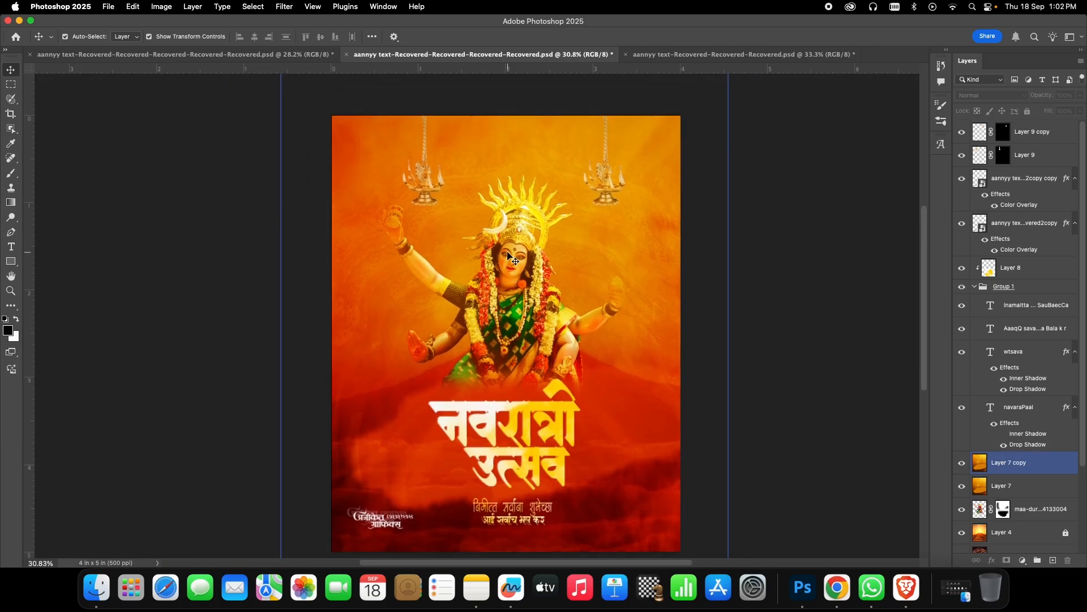
scroll(508, 254, "up", 2)
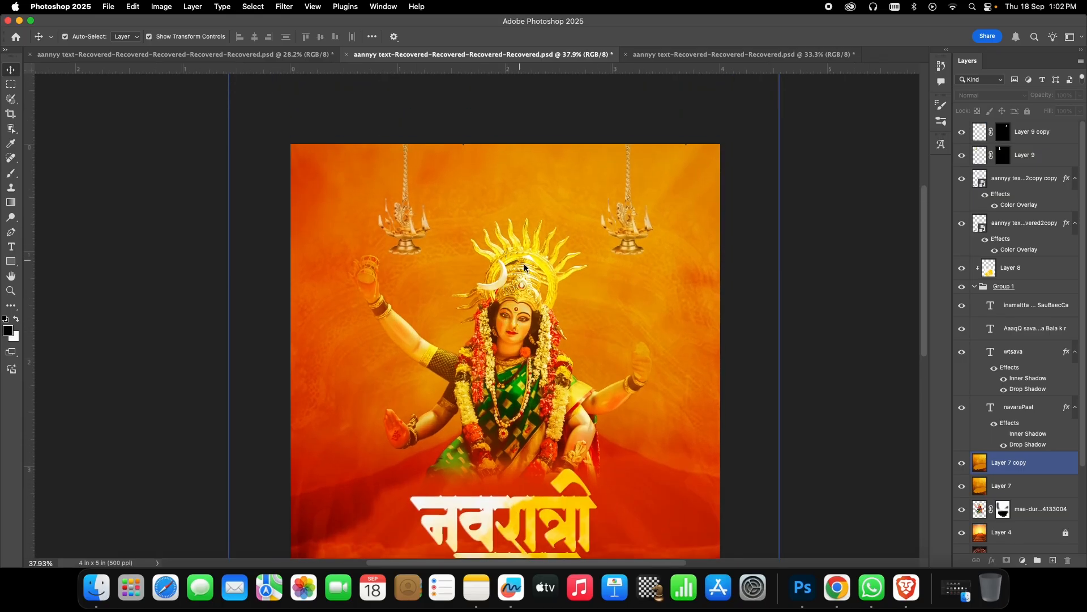
scroll(546, 305, "up", 5)
scroll(547, 303, "down", 4)
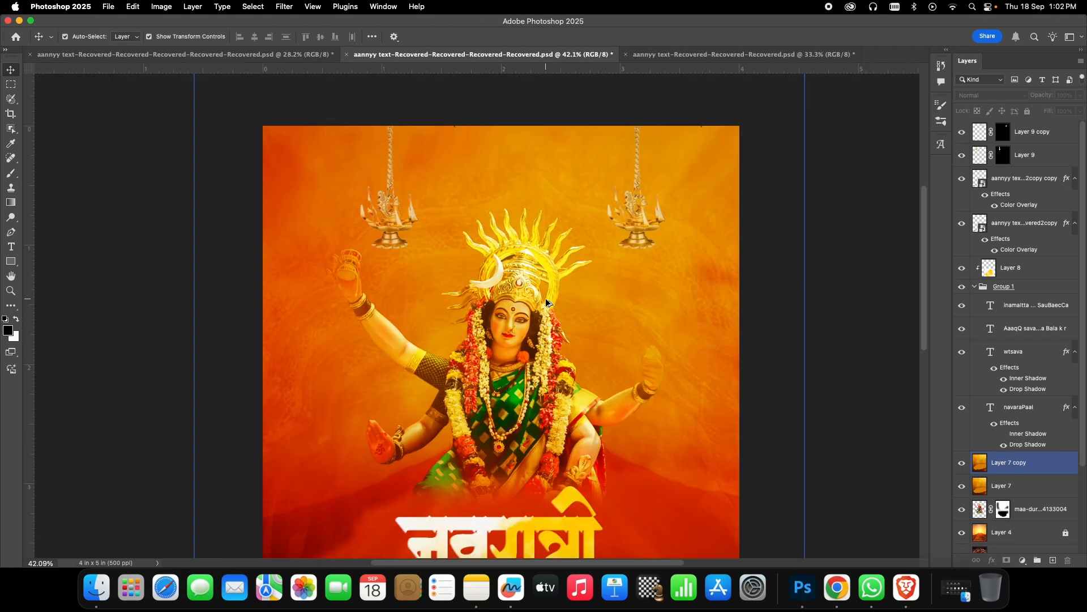
scroll(547, 301, "down", 1)
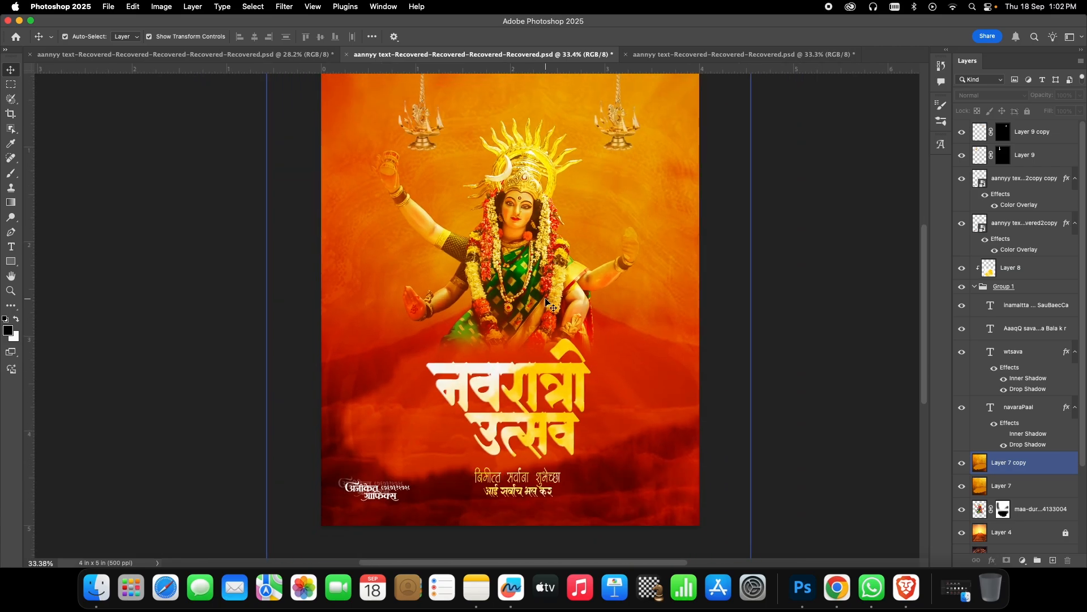
scroll(547, 303, "up", 2)
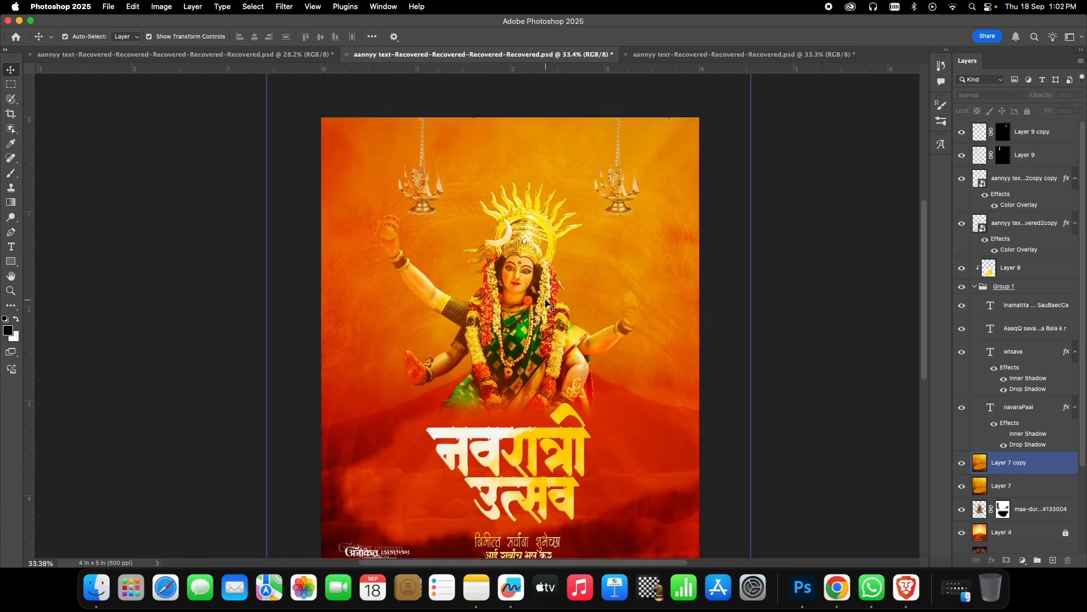
scroll(549, 302, "down", 1)
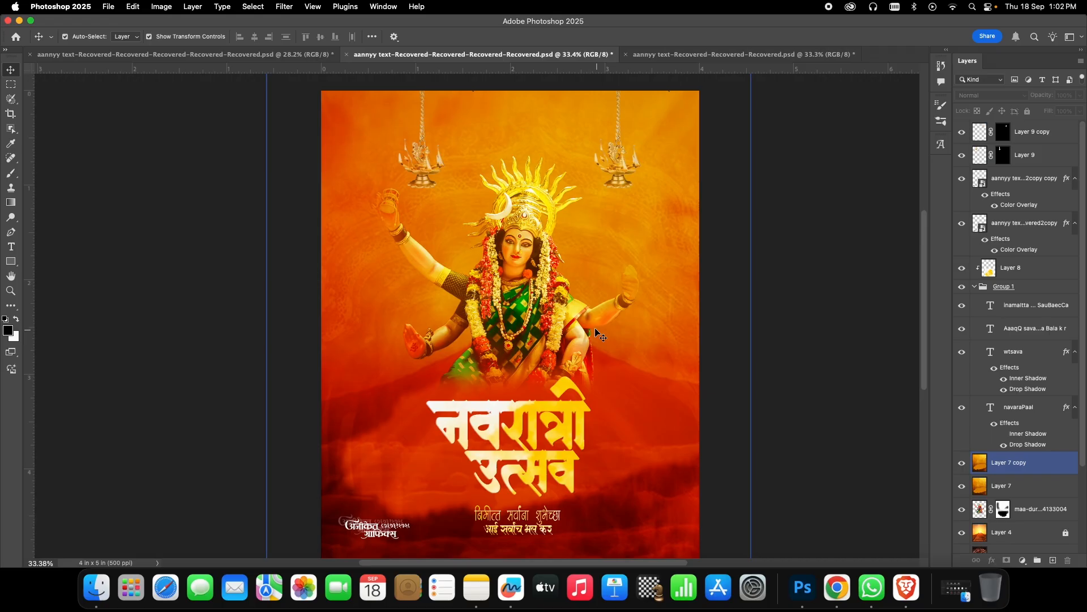
scroll(575, 317, "down", 3)
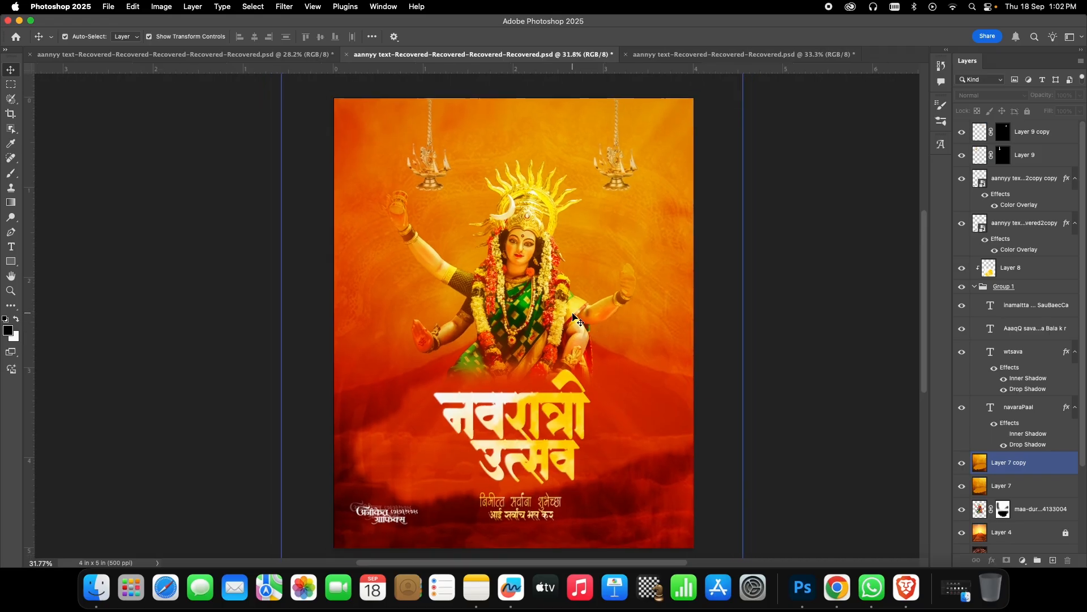
scroll(574, 317, "down", 2)
- Examine the two-line Navratri Utsav title lettering in the orange poster and its text layers
left_click(538, 392)
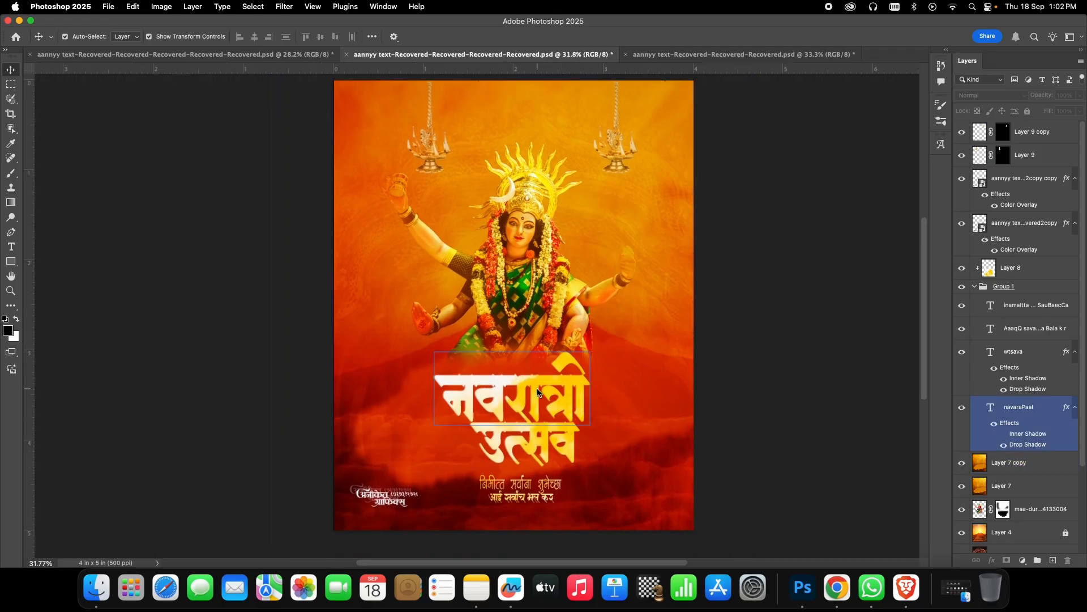
left_click(545, 406)
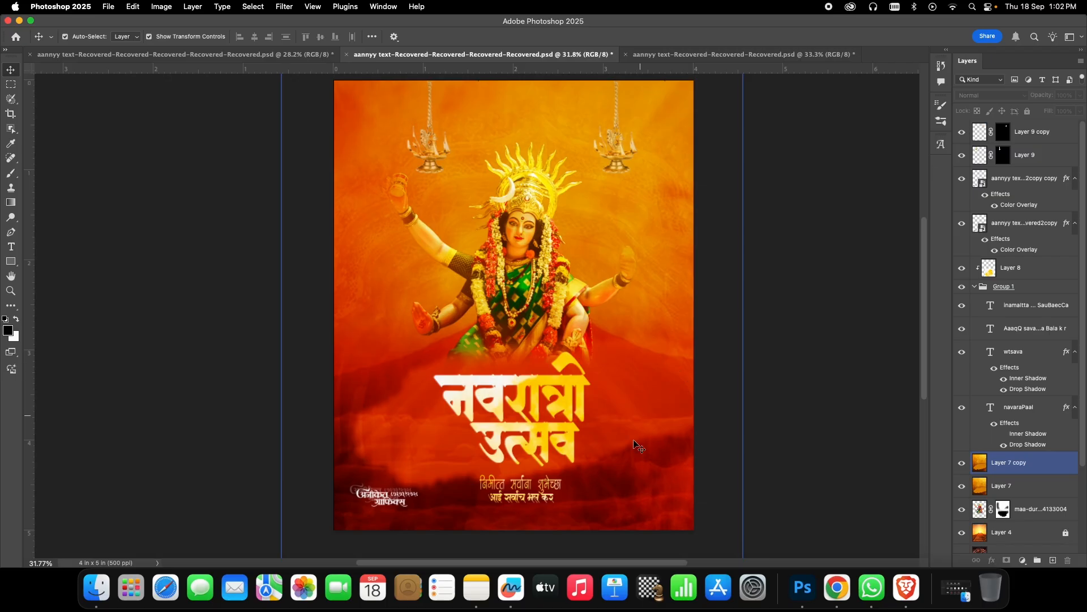
left_click(524, 432)
left_click(710, 351)
left_click(774, 329)
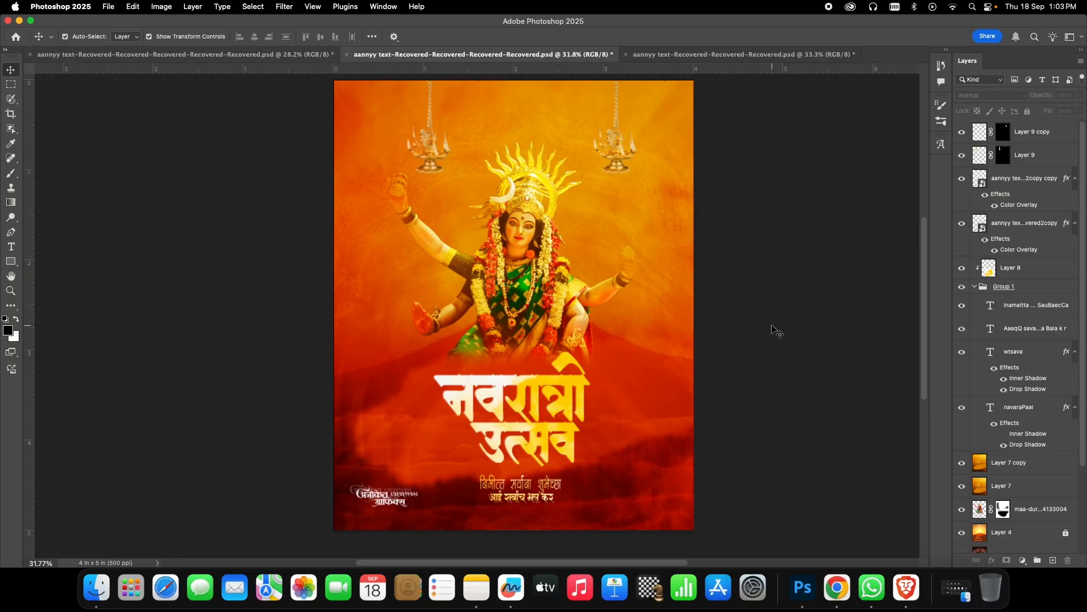
left_click(566, 419)
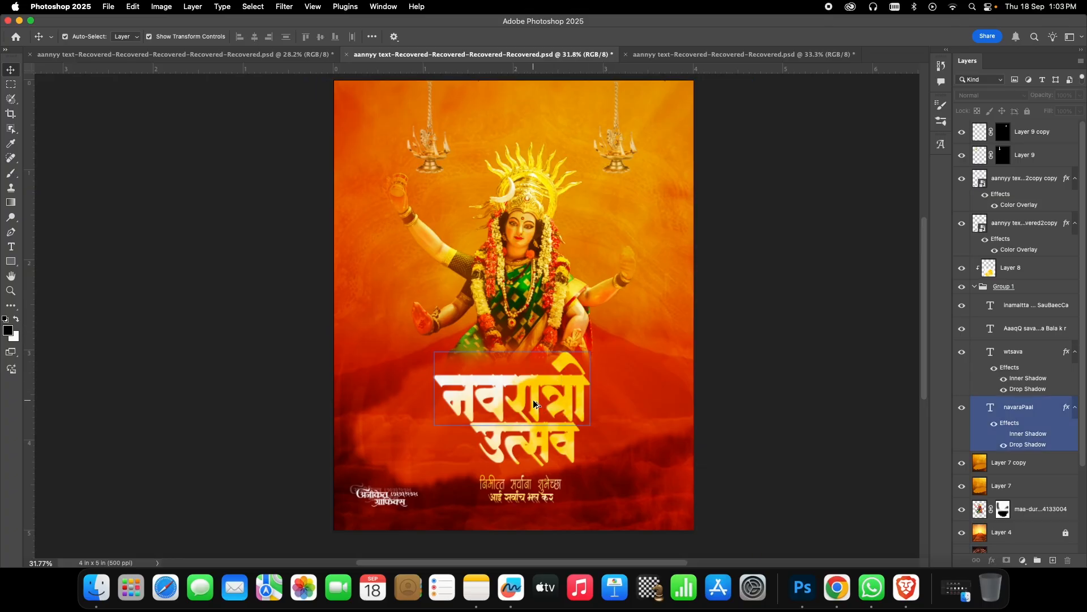
scroll(532, 399, "up", 5)
scroll(533, 403, "down", 5)
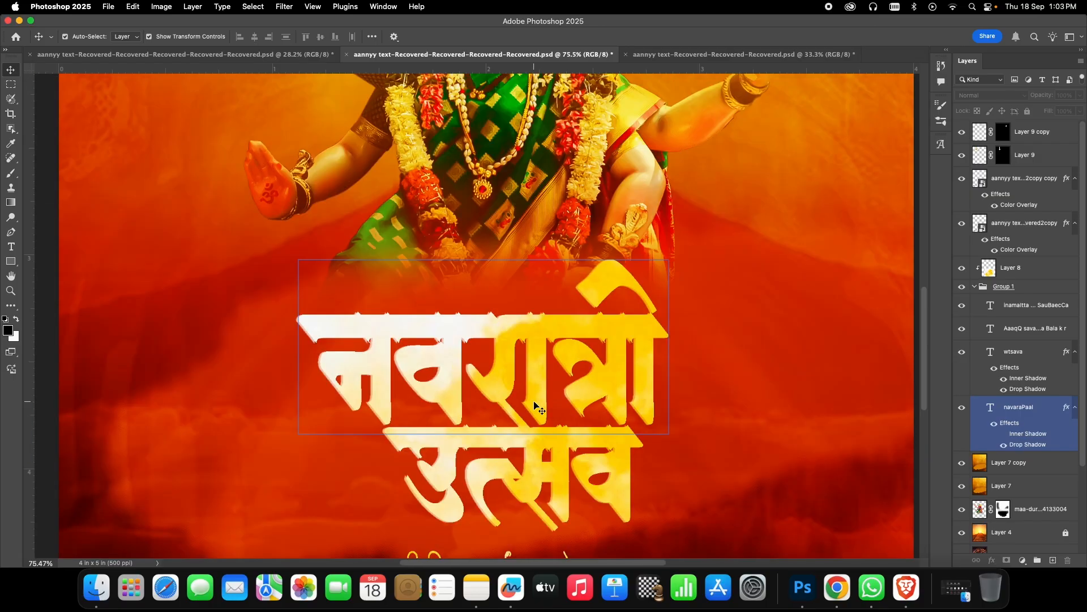
scroll(532, 407, "up", 3)
left_click(535, 411)
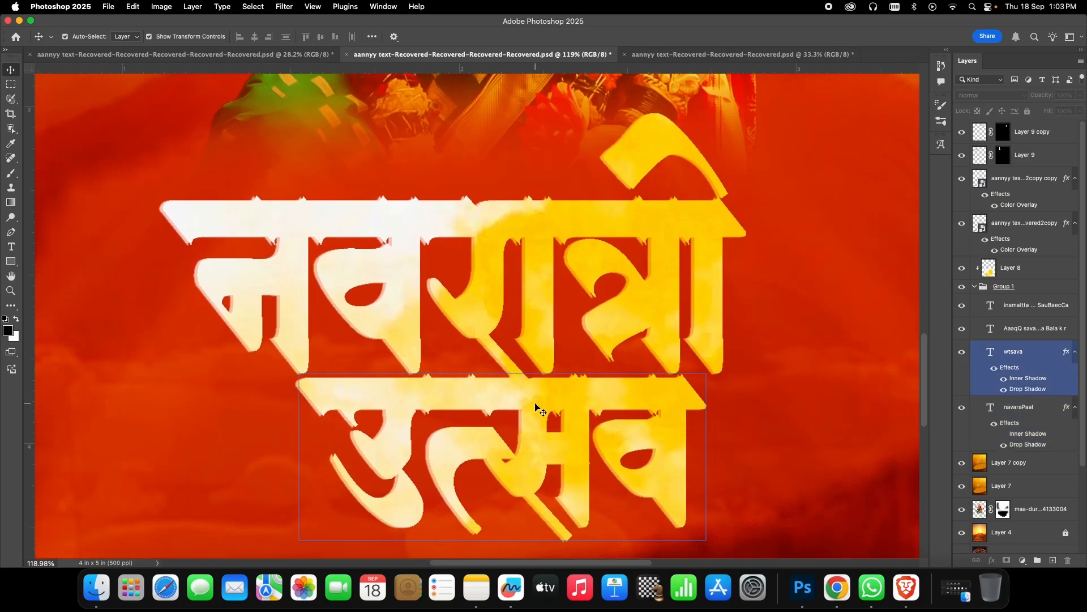
scroll(534, 416, "down", 3)
left_click(534, 416)
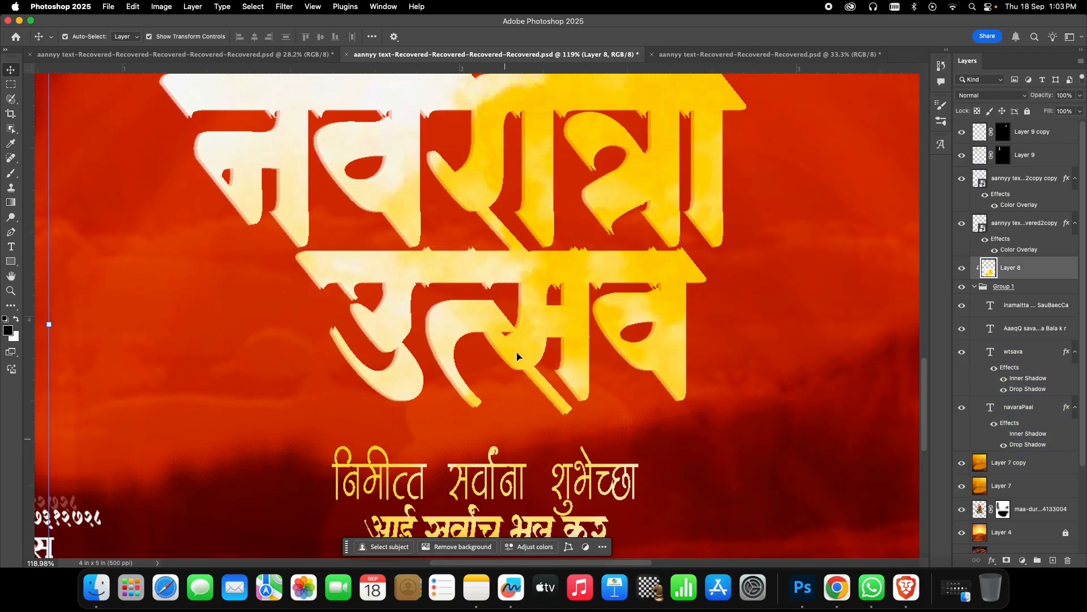
- Examine the greeting lines below the title, the designer logo and the complete orange poster
scroll(511, 372, "up", 3)
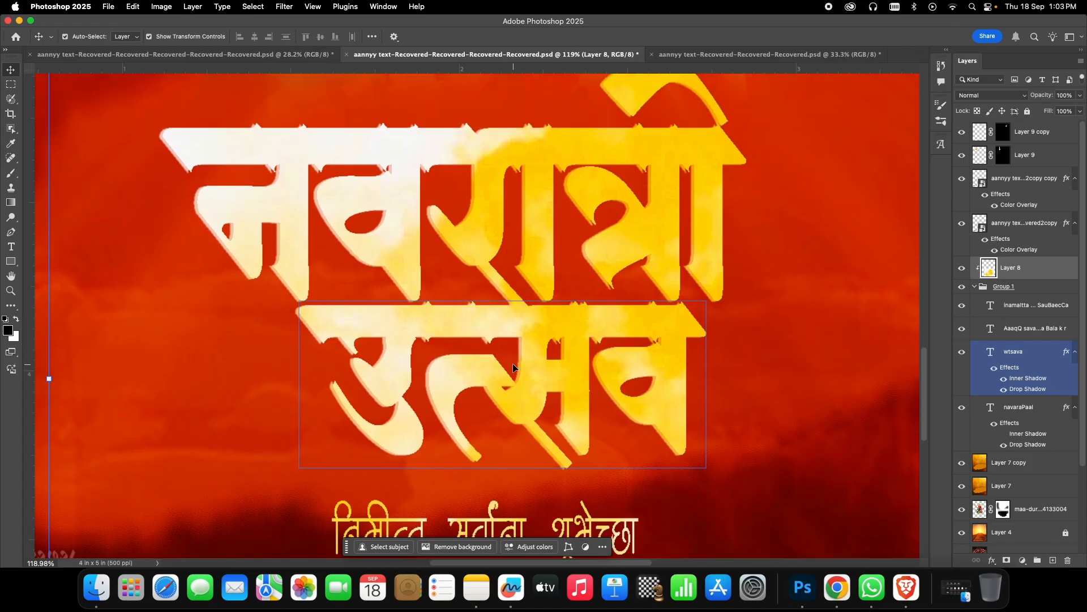
scroll(513, 367, "down", 3)
scroll(513, 364, "down", 3)
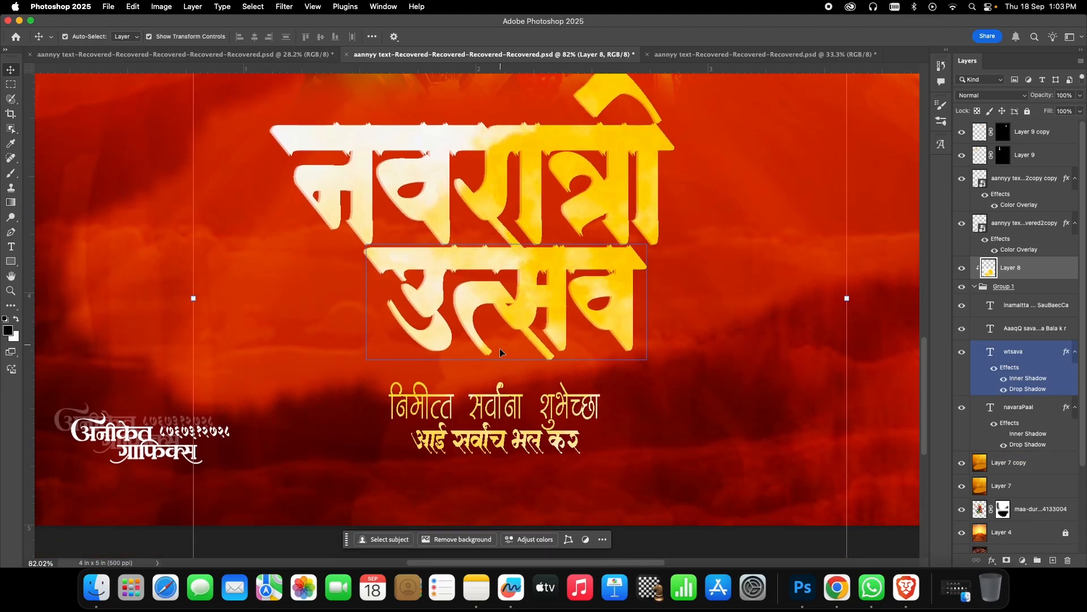
scroll(78, 477, "right", 2)
scroll(85, 473, "left", 3)
scroll(86, 473, "down", 6)
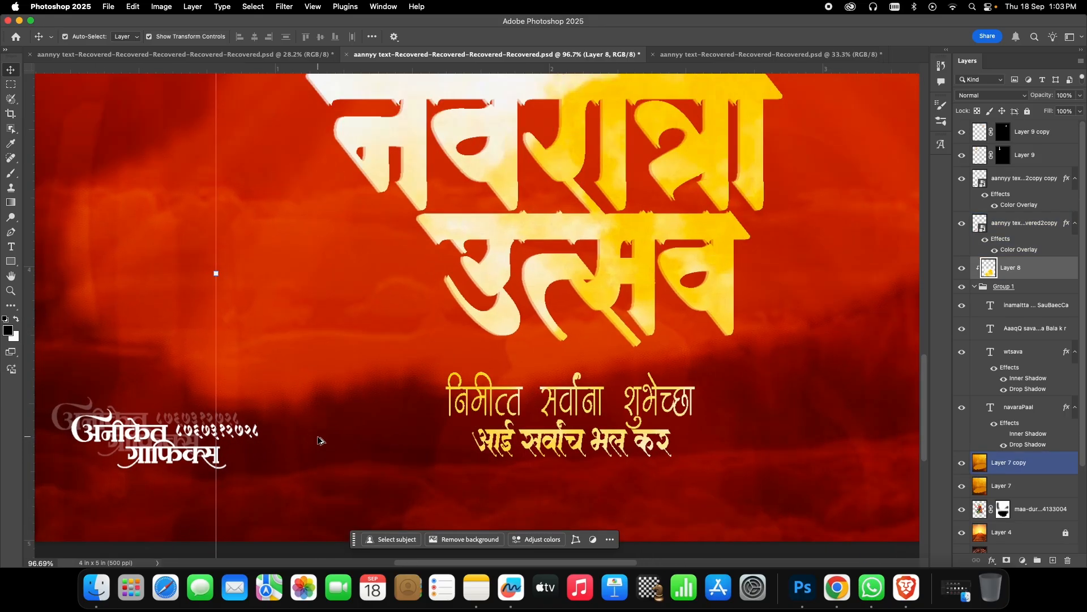
left_click(321, 430)
scroll(321, 431, "up", 3)
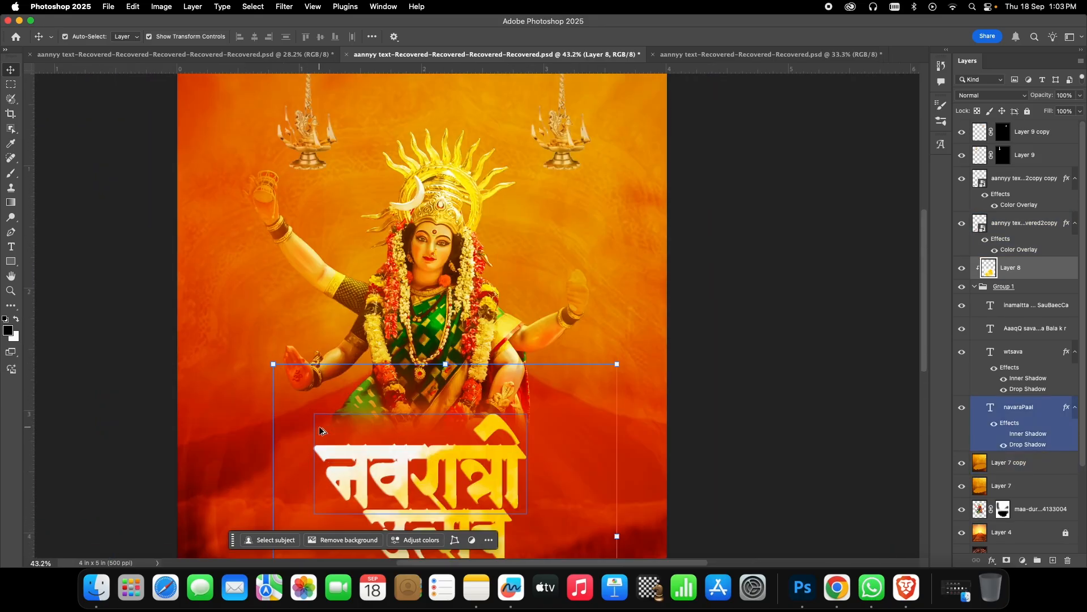
scroll(385, 406, "down", 2)
scroll(386, 409, "down", 3)
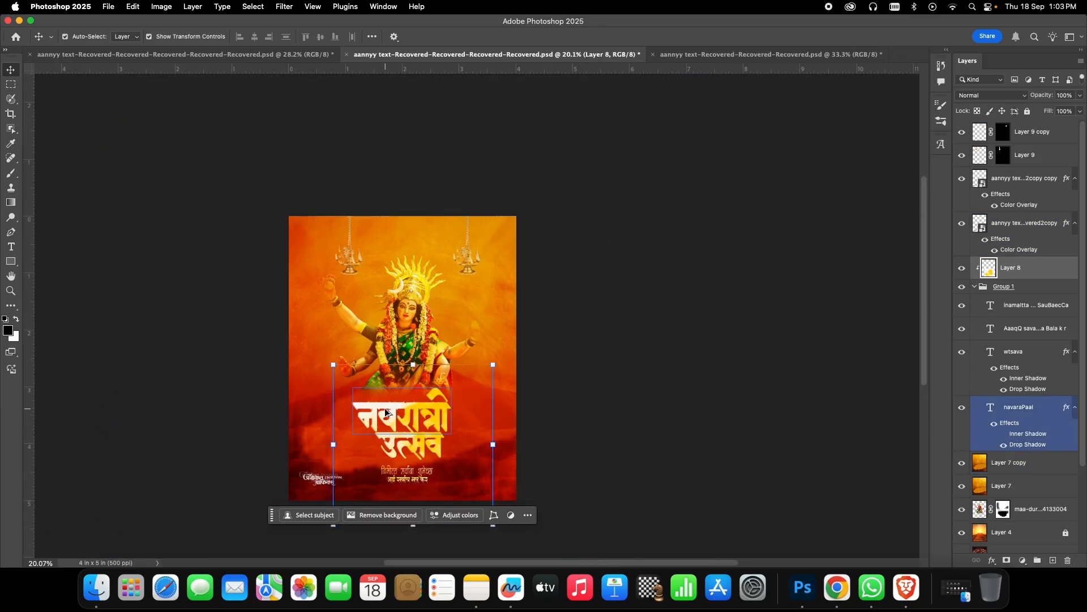
scroll(385, 409, "up", 1)
scroll(385, 408, "down", 1)
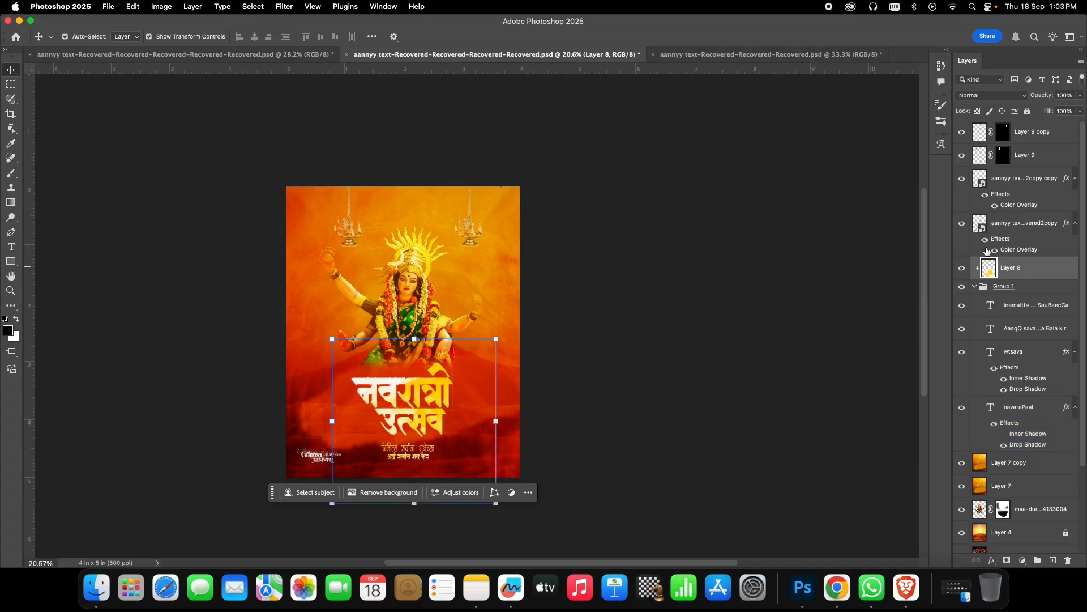
- Hide Layer 9 copy, Layer 9 and the two smart objects with Color Overlay effects in the orange poster
left_click(962, 131)
left_click(962, 154)
left_click(962, 178)
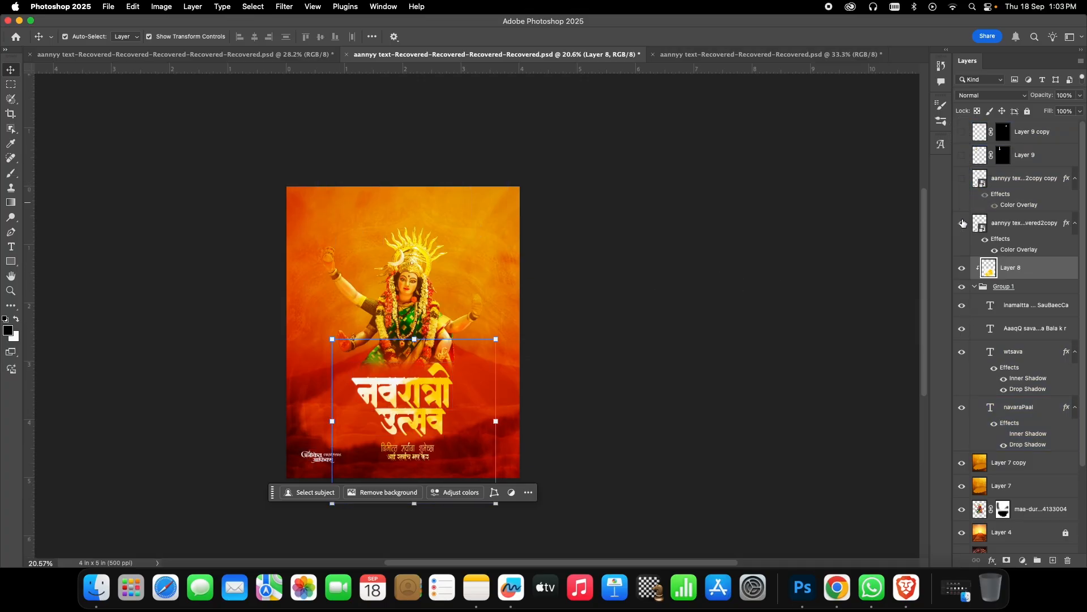
left_click(962, 222)
- Hide Layer 8, the Group 1 title group and the uppermost greeting text layer inside it
left_click(962, 268)
left_click(963, 286)
left_click(963, 287)
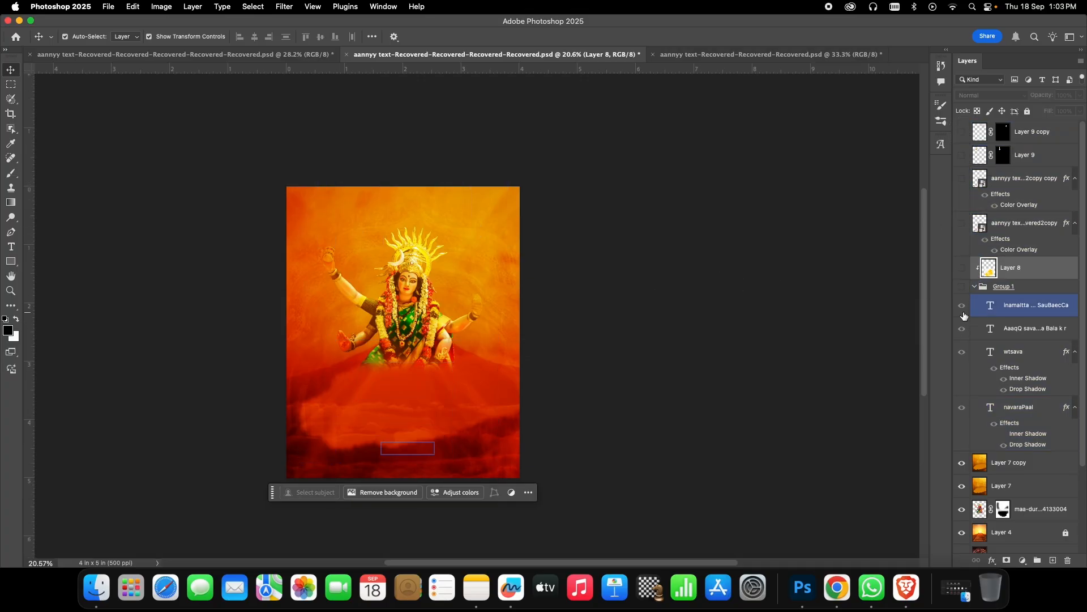
left_click(962, 287)
left_click(961, 305)
left_click(962, 287)
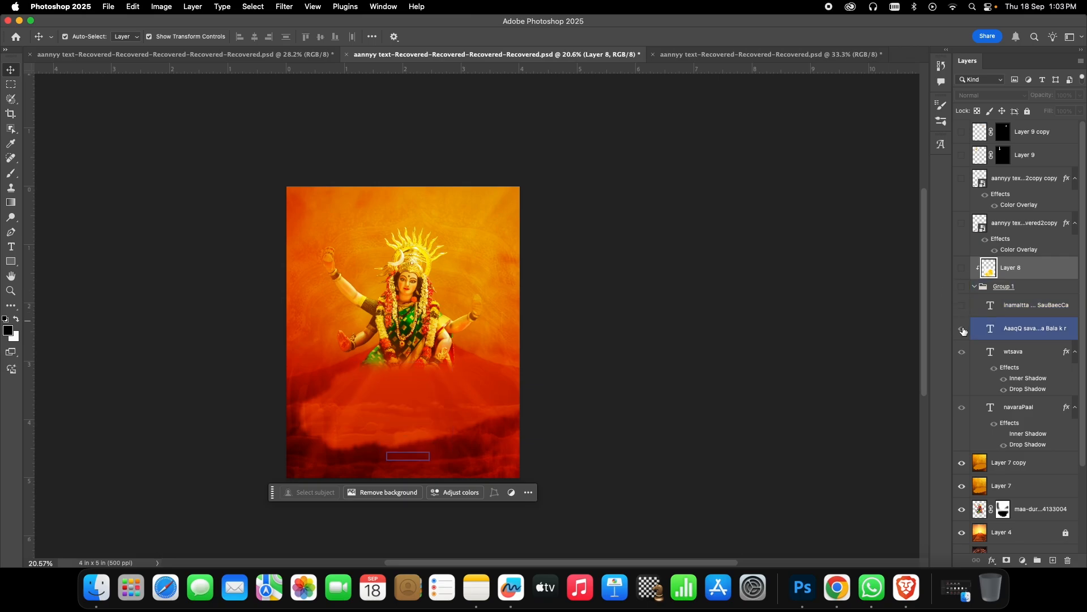
- Hide Layer 7 copy, Layer 7, the masked goddess image and the locked Layer 4
scroll(997, 351, "down", 2)
left_click(964, 392)
left_click(962, 389)
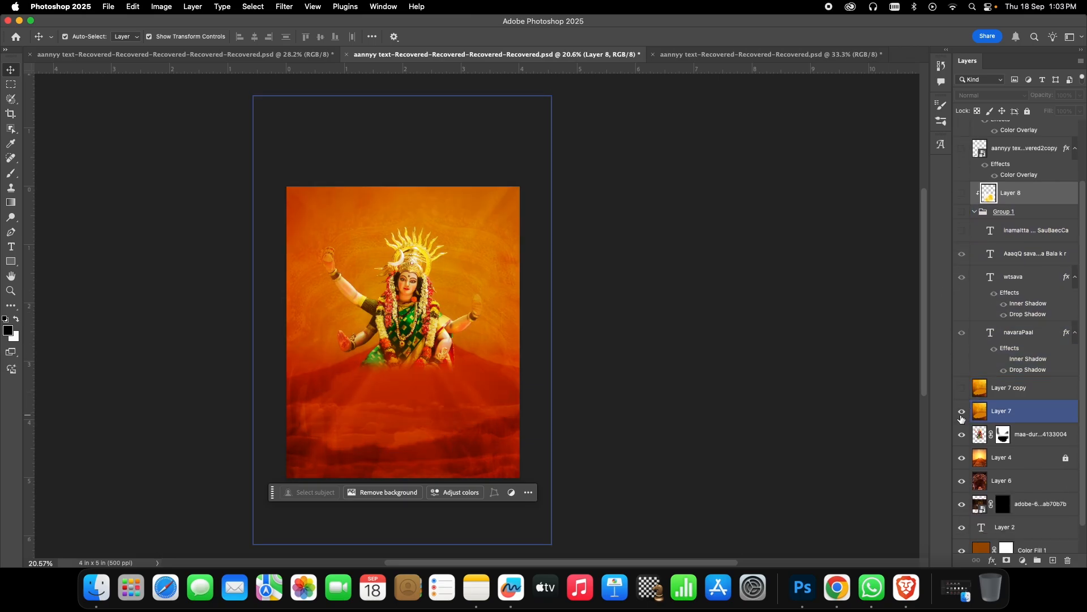
left_click(962, 411)
left_click(963, 433)
left_click(962, 457)
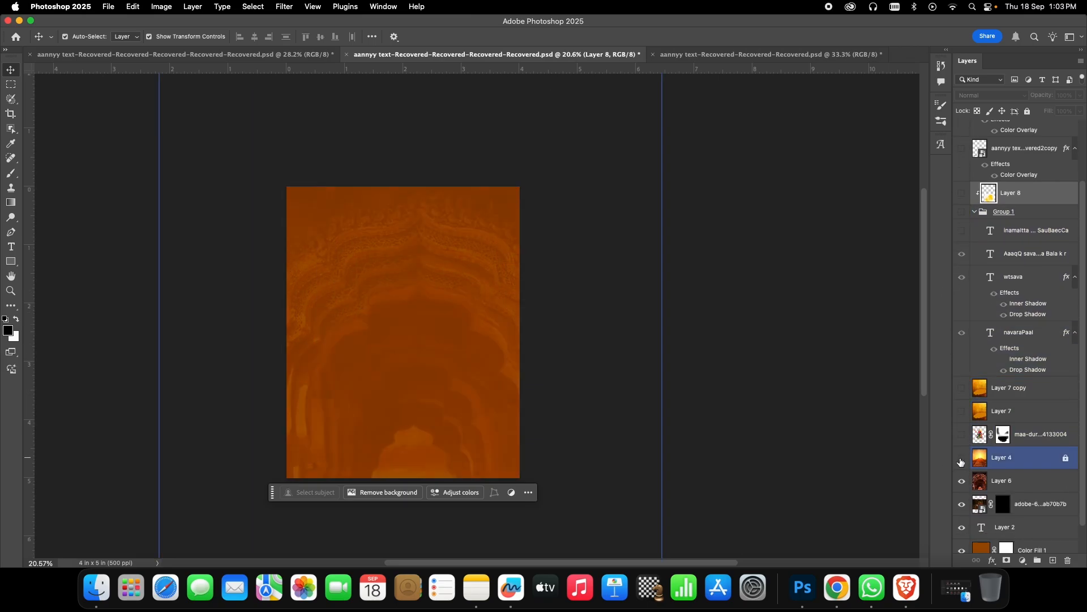
- Hide Layer 6, the masked adobe image layer, Layer 2 and Color Fill 1, leaving only the white Background
left_click(963, 481)
scroll(962, 487, "down", 1)
left_click(962, 486)
left_click(962, 499)
scroll(962, 504, "down", 1)
left_click(961, 516)
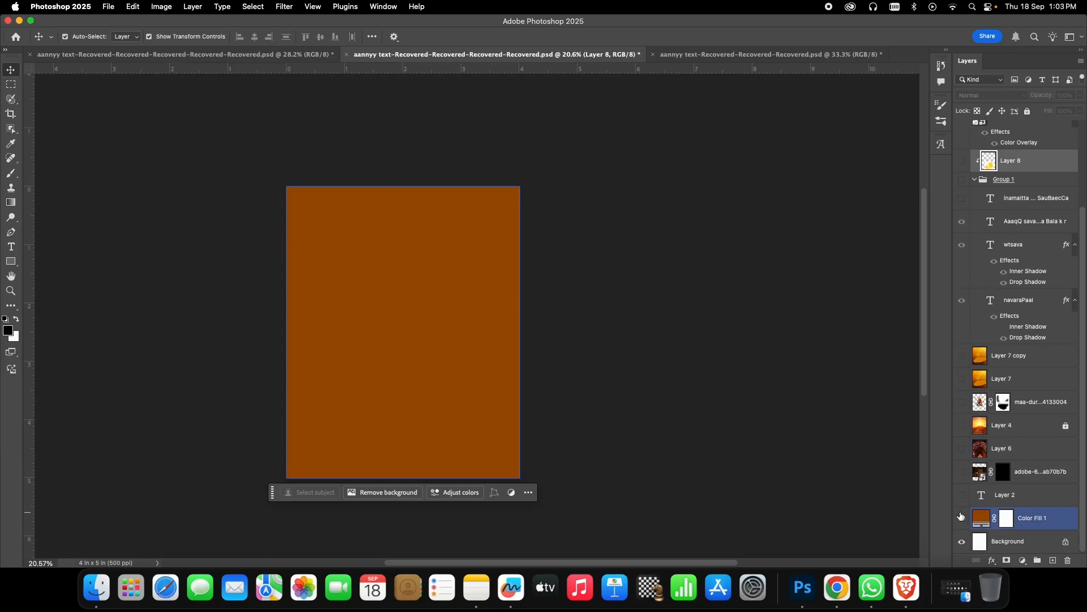
left_click(962, 517)
left_click(736, 371)
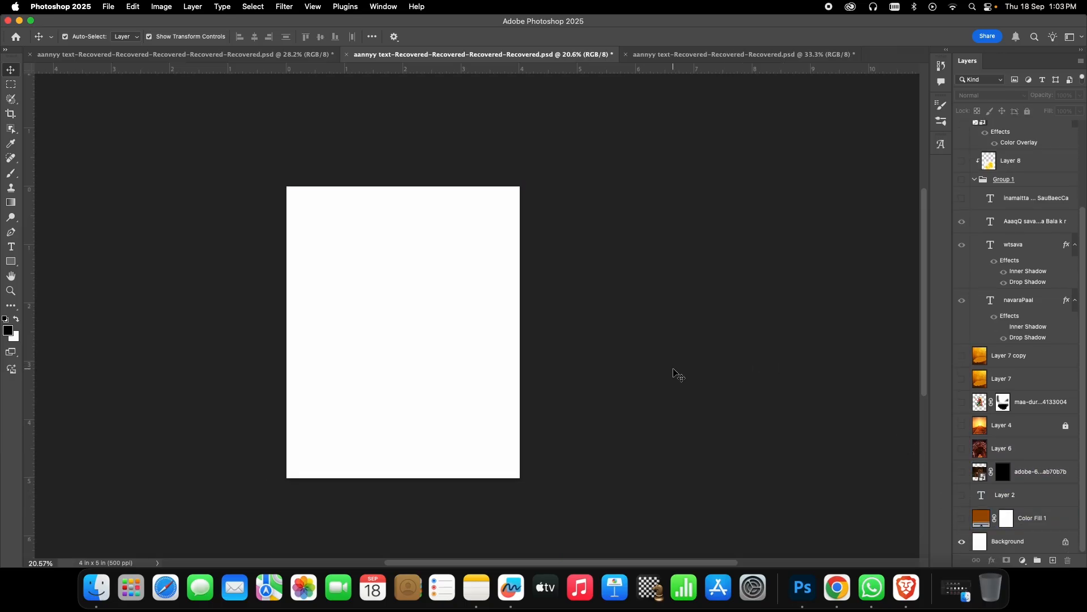
scroll(675, 374, "up", 2)
scroll(675, 373, "up", 3)
scroll(675, 373, "down", 4)
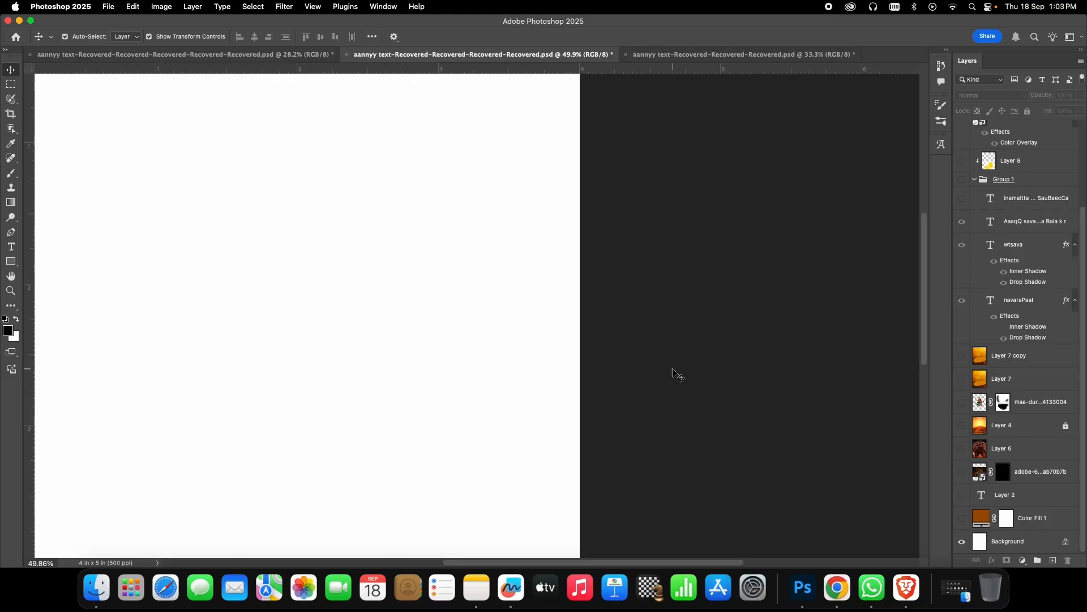
scroll(673, 373, "up", 1)
scroll(673, 373, "down", 2)
scroll(674, 375, "up", 2)
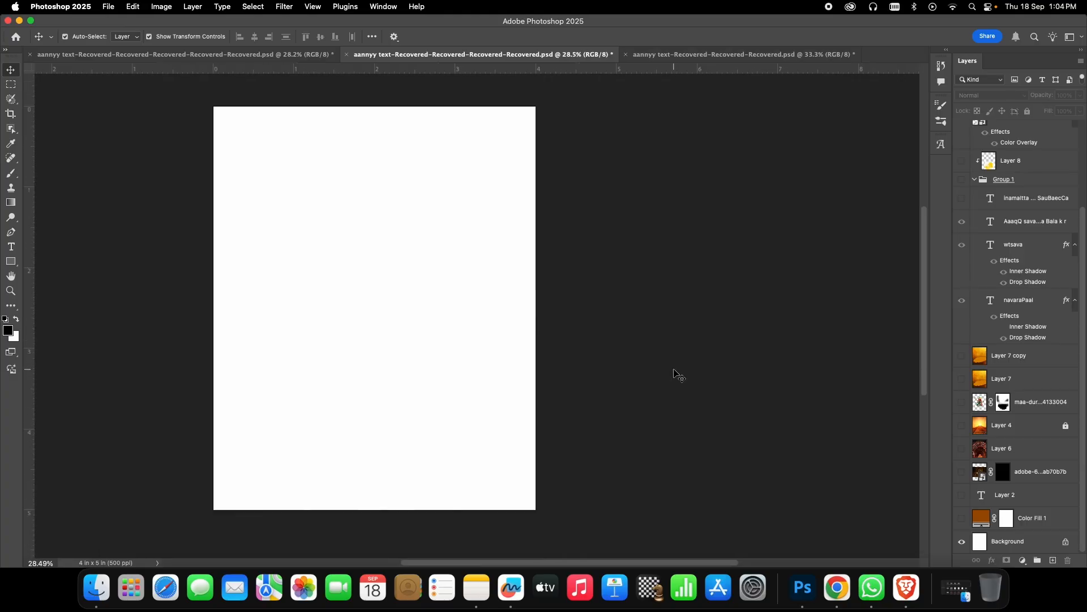
scroll(675, 374, "up", 1)
scroll(675, 374, "down", 1)
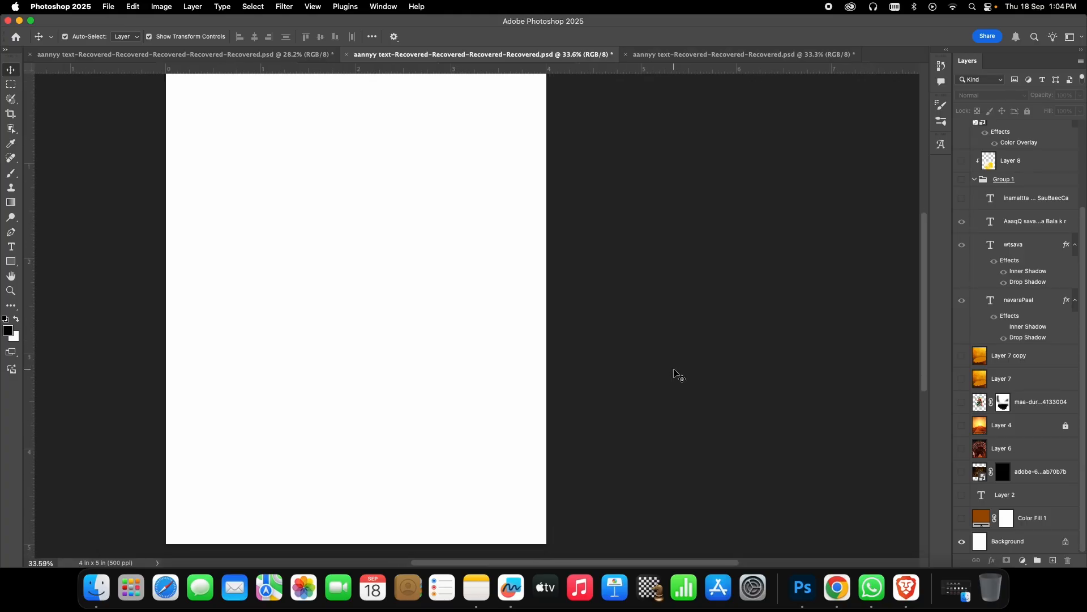
scroll(675, 374, "up", 1)
scroll(675, 373, "down", 1)
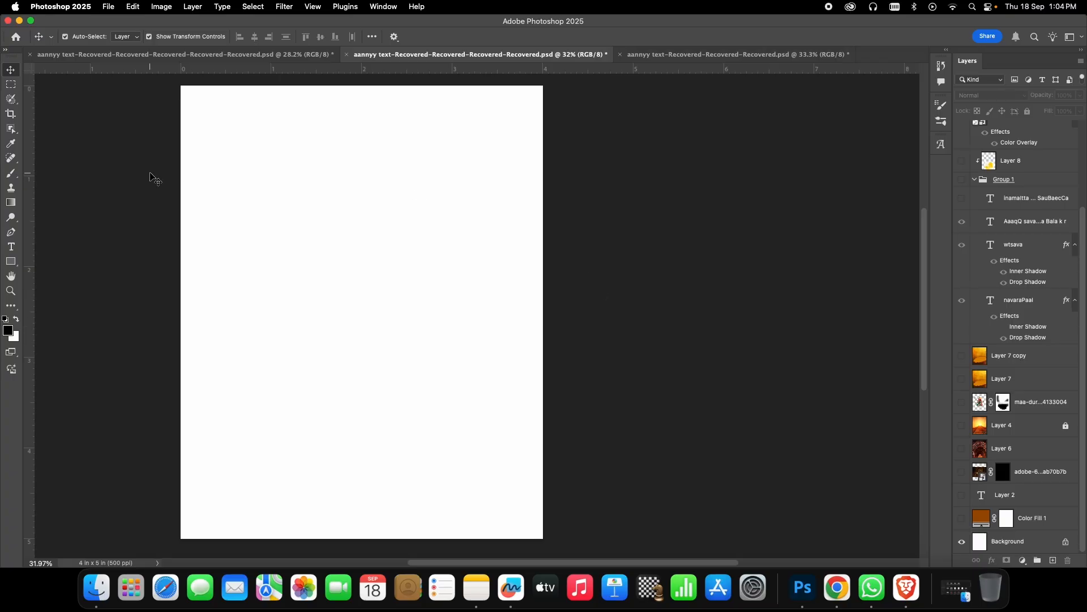
- Start a new document from the recent 4 x 5 in custom preset with a width of 4 and a height of 5 inches
left_click(111, 8)
left_click(116, 22)
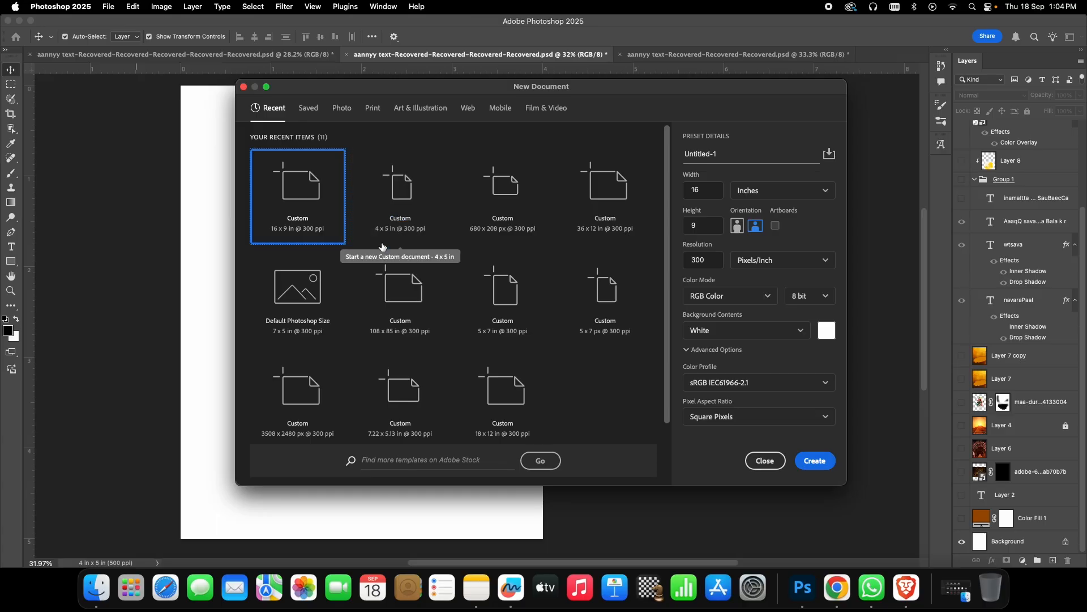
left_click(388, 214)
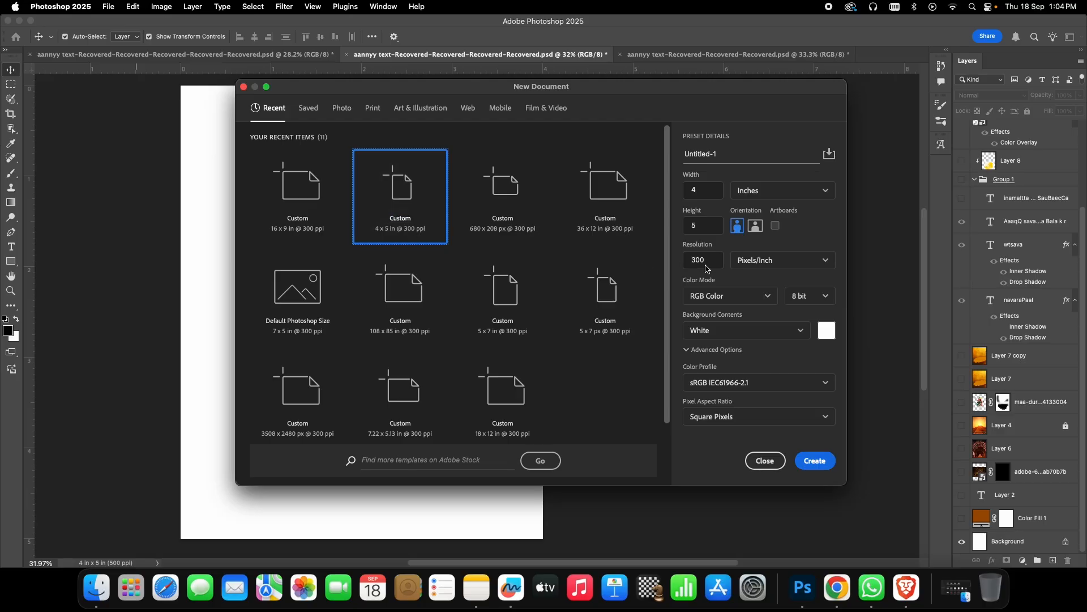
left_click(714, 186)
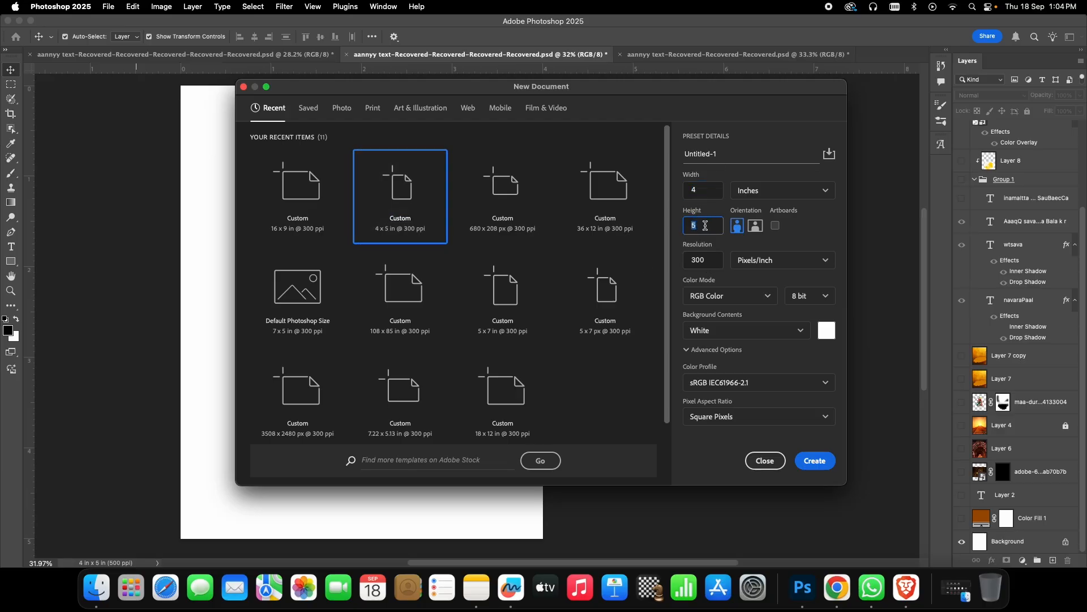
left_click(706, 192)
left_click(700, 227)
left_click(703, 184)
- Set the new document's resolution to 500 pixels/inch and create it, leaving its Background layer locked
left_click(709, 255)
type("85")
key("BackSpace")
key("BackSpace")
left_click(728, 281)
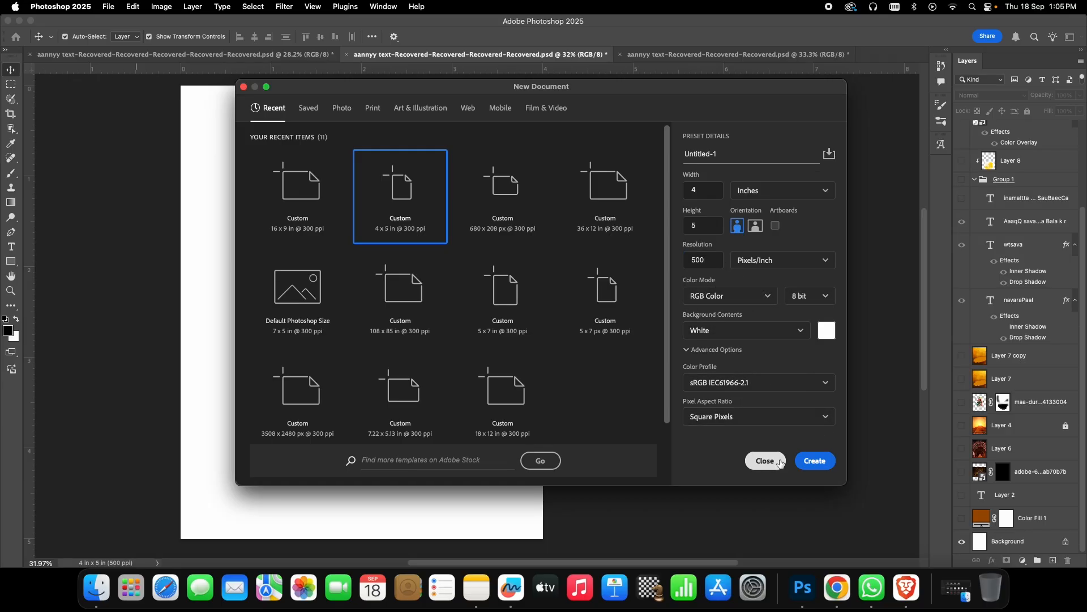
left_click(815, 462)
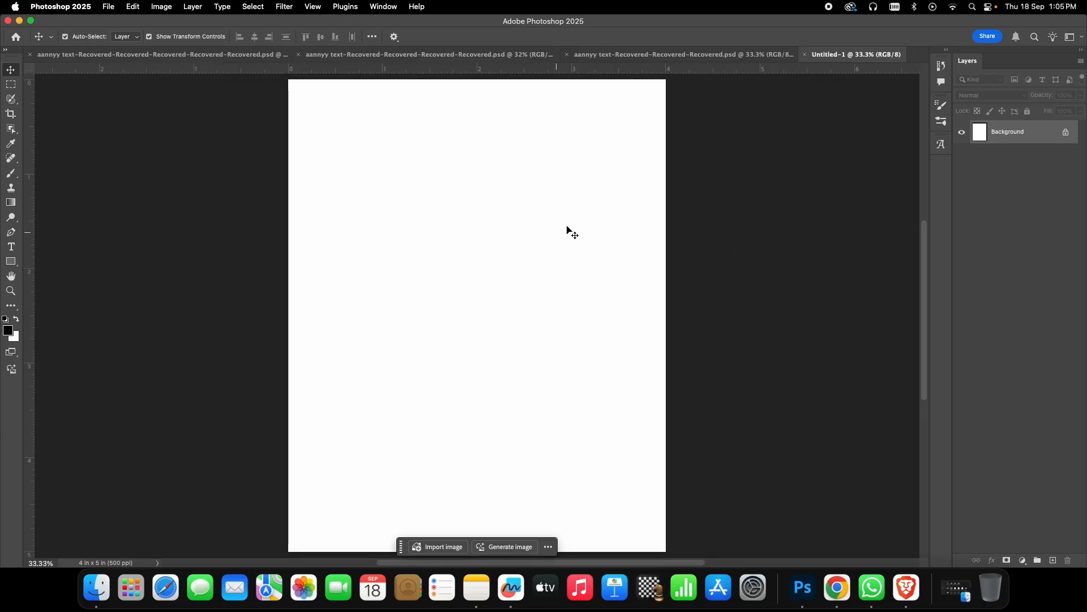
left_click_drag(634, 181, 555, 99)
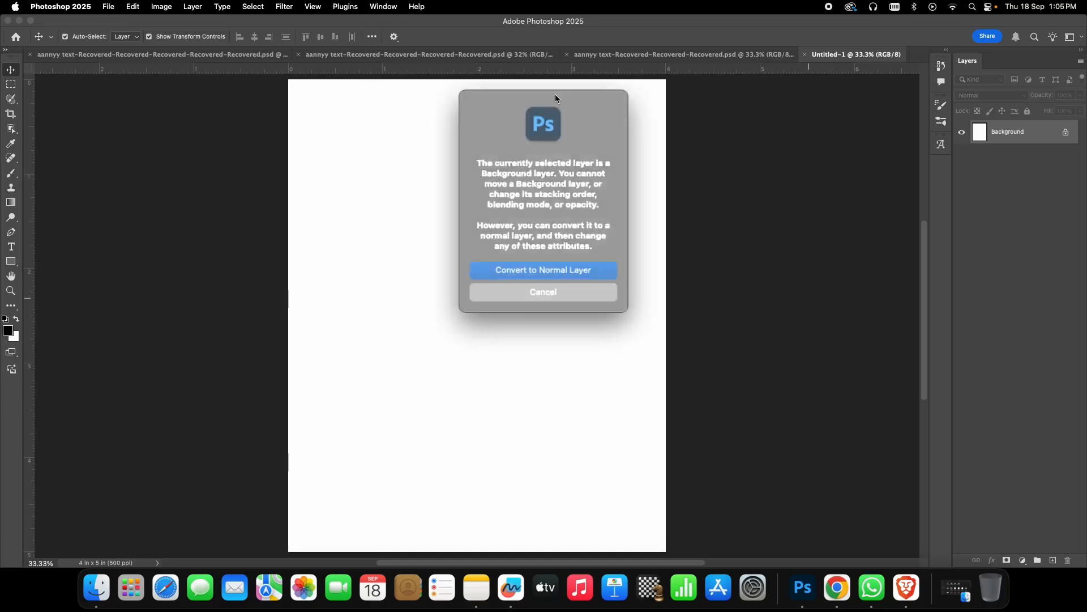
left_click(590, 286)
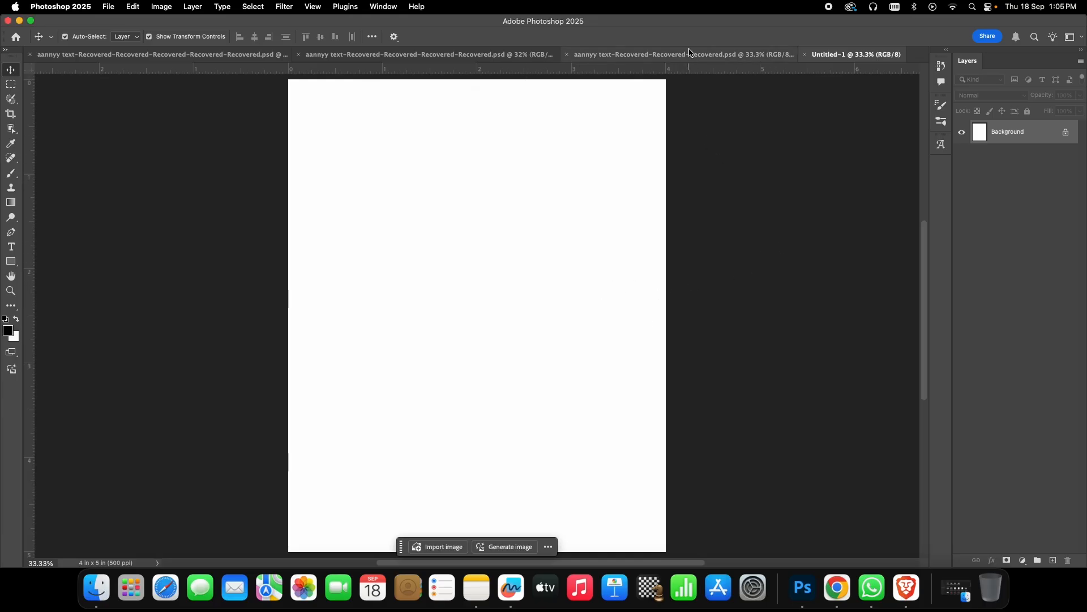
- Return to the orange poster document and show its Color Fill 1 layer above the white Background
left_click(521, 54)
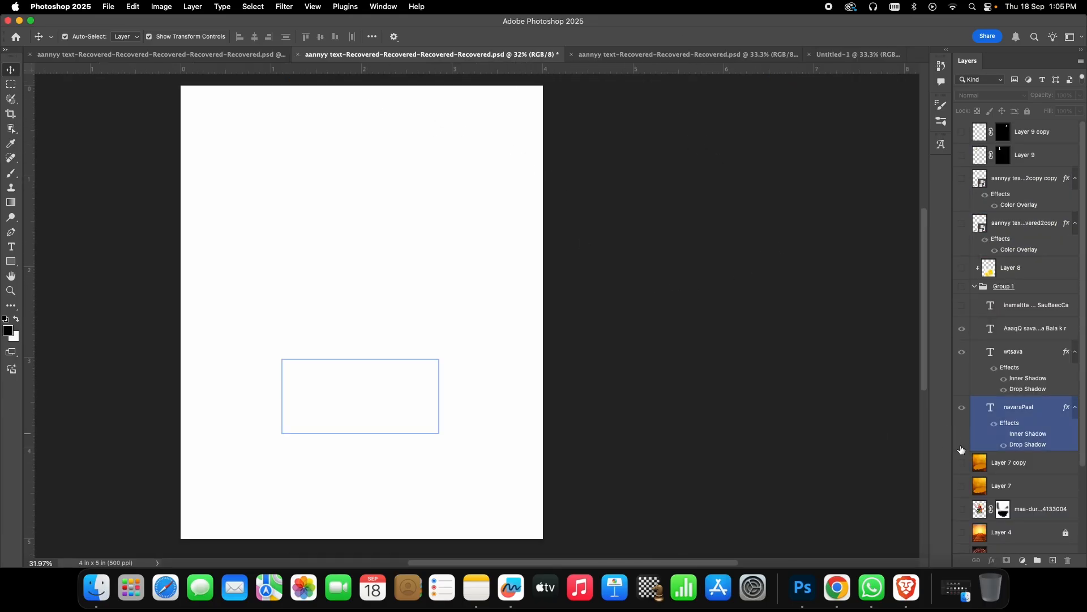
scroll(1019, 453, "down", 5)
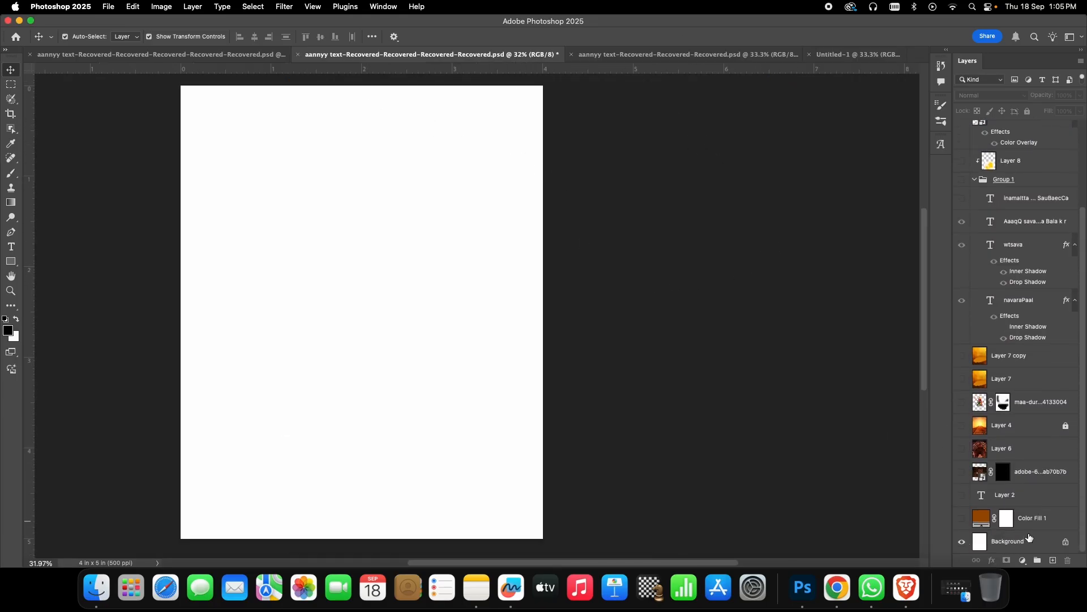
left_click(962, 519)
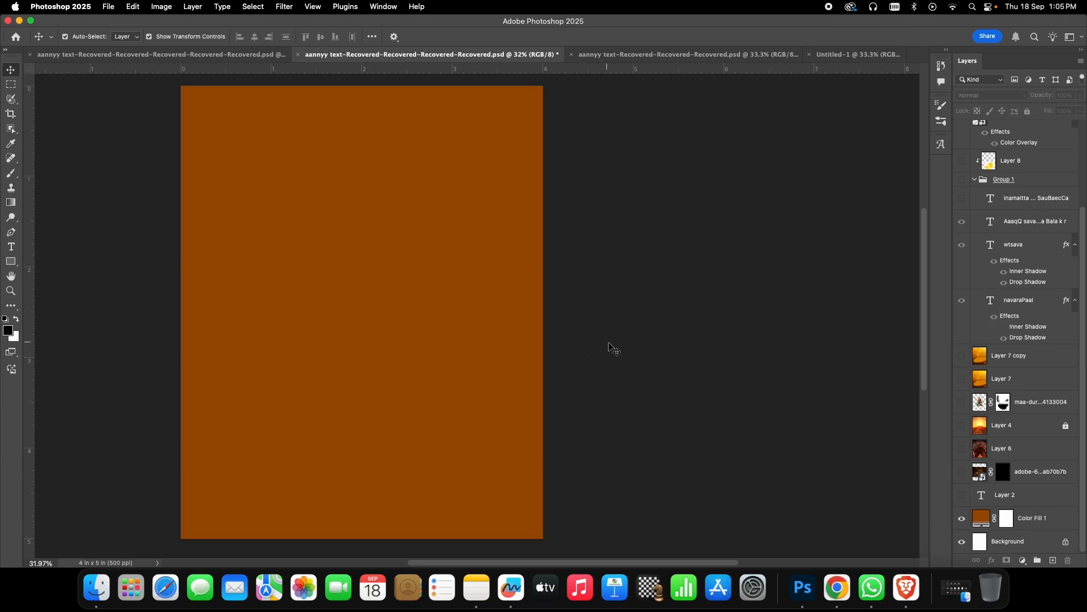
left_click(1011, 522)
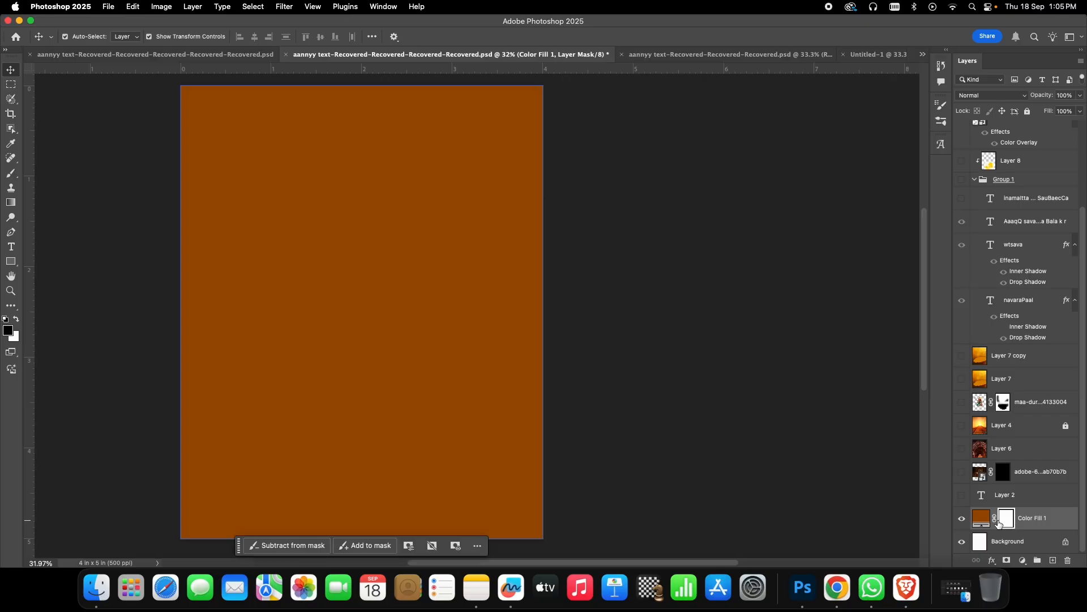
left_click(964, 520)
left_click(964, 520)
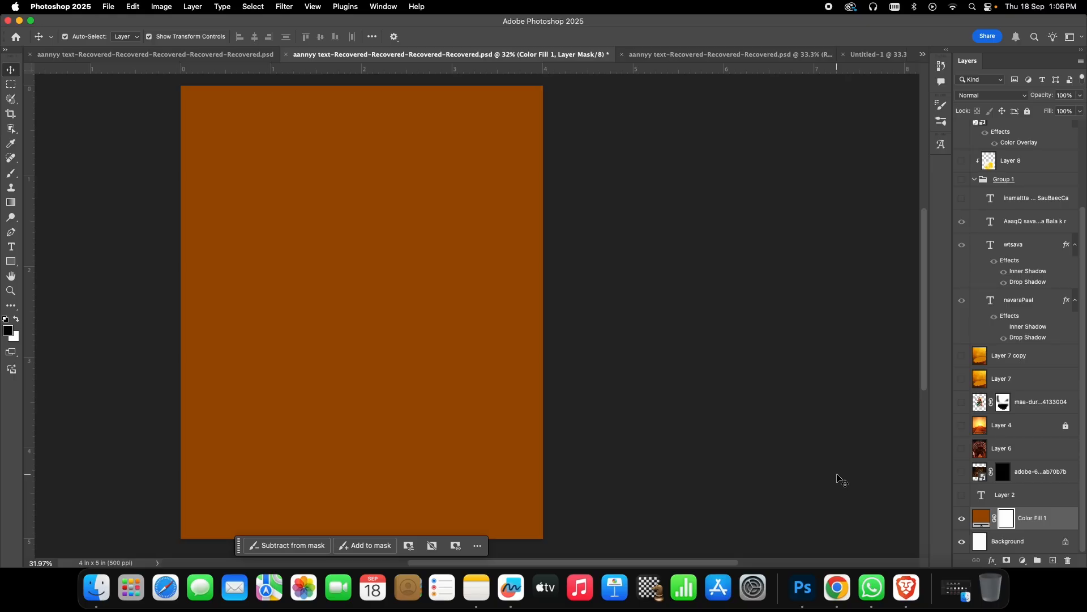
- Show the Layer 6 temple arch over the orange fill, keeping the masked adobe image layer hidden
left_click(970, 497)
left_click(963, 477)
left_click(963, 478)
left_click(961, 452)
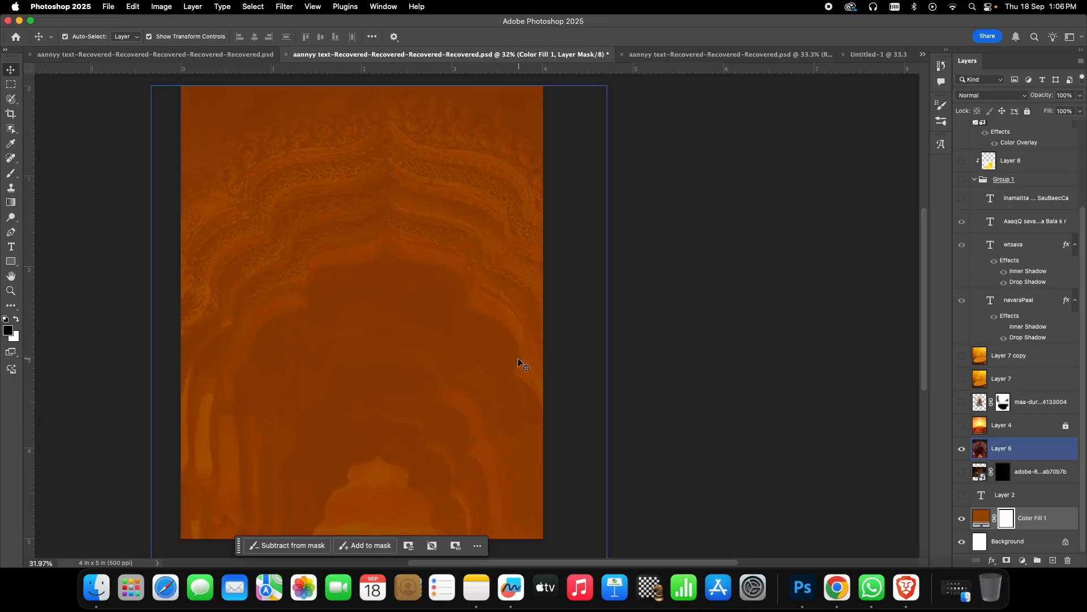
- Shift the Layer 6 temple arch slightly left to centre it on the poster and deselect the layer
left_click_drag(459, 354, 439, 355)
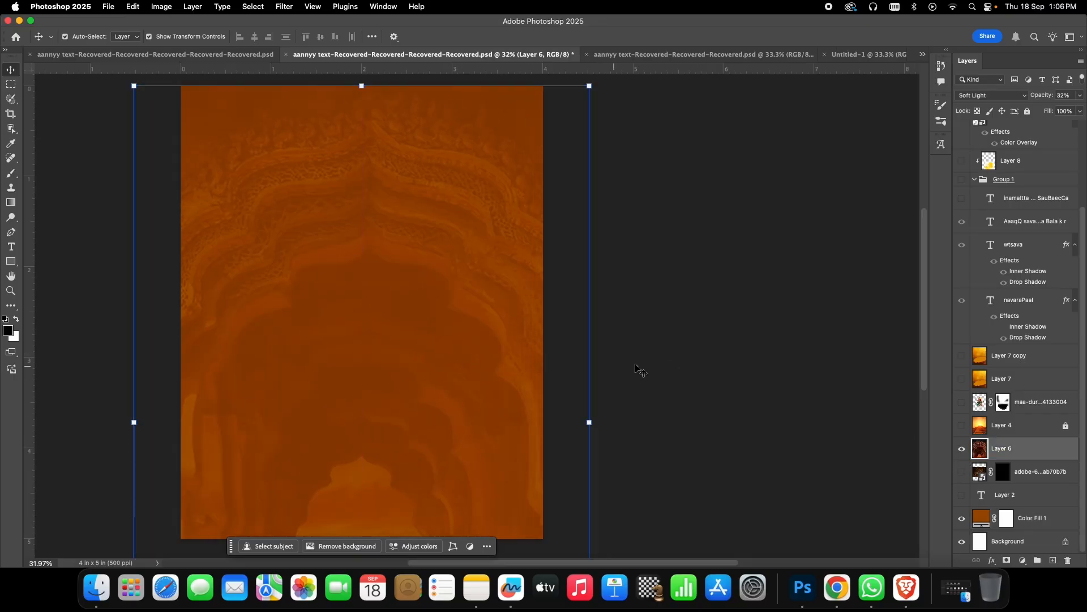
left_click(638, 368)
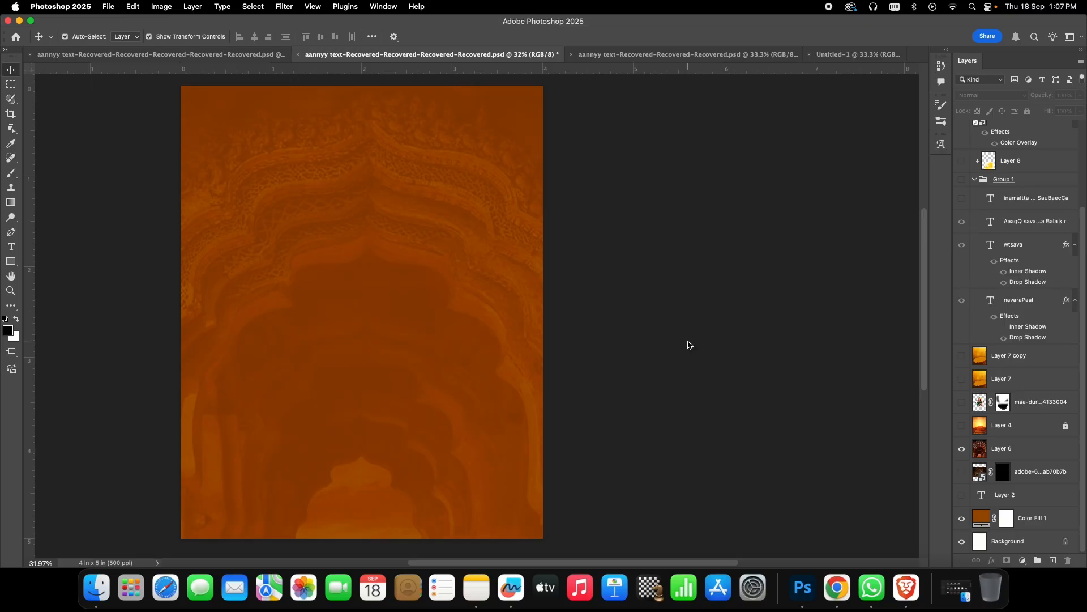
left_click_drag(444, 331, 439, 331)
left_click(618, 334)
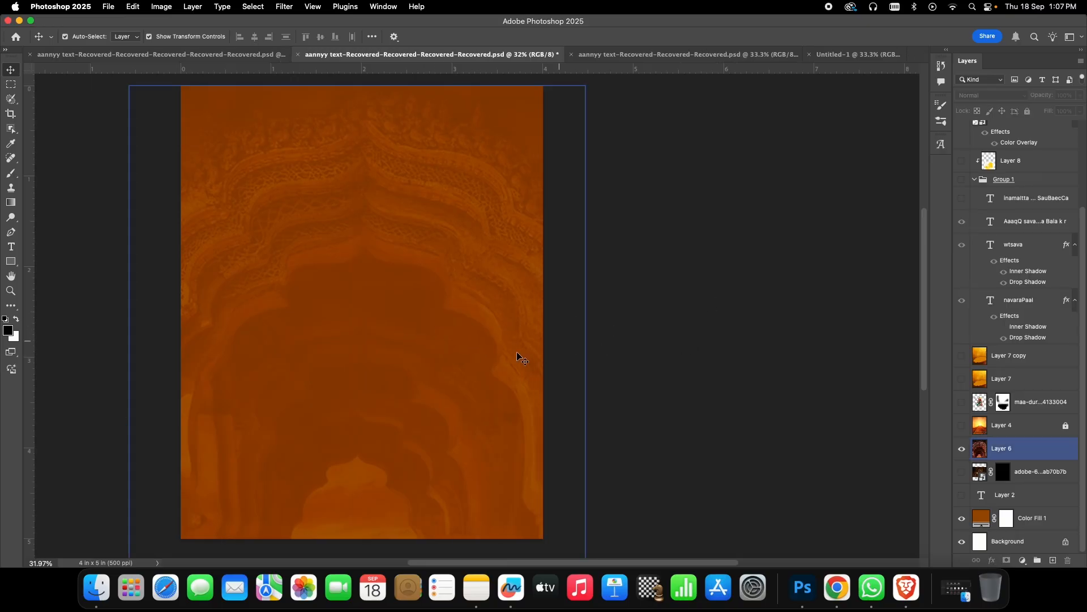
left_click(723, 345)
- Switch to Chrome, open Pinterest in a new tab and search it for temple images
left_click(837, 569)
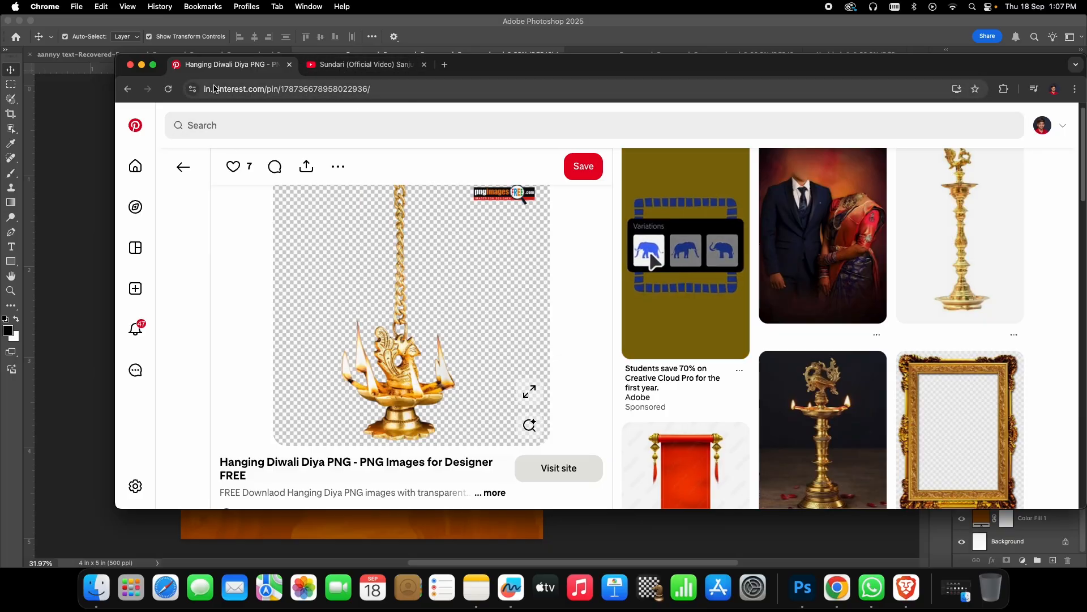
left_click(444, 64)
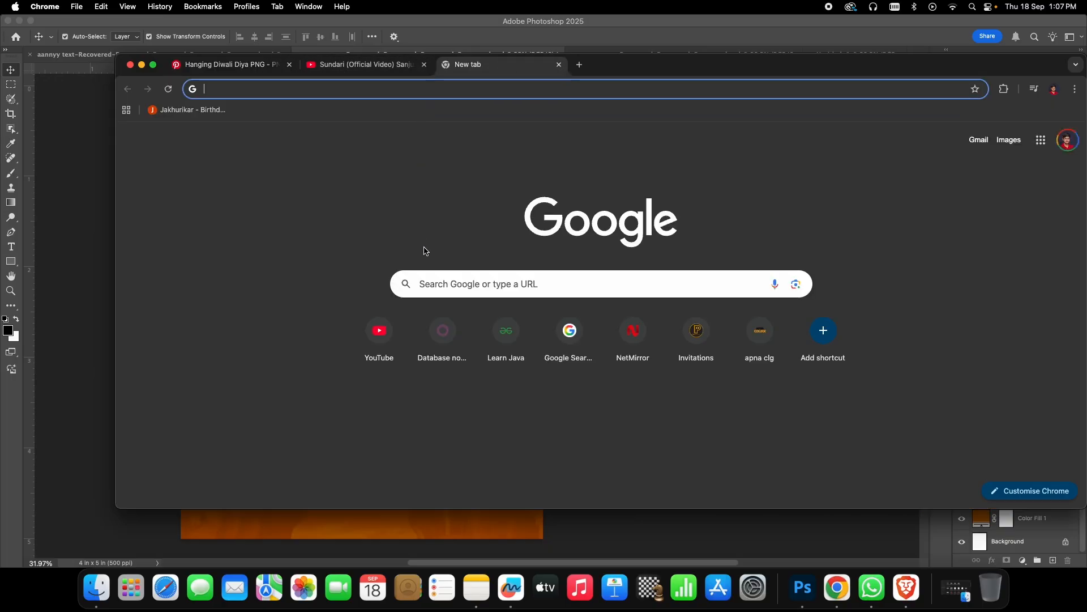
type("pi")
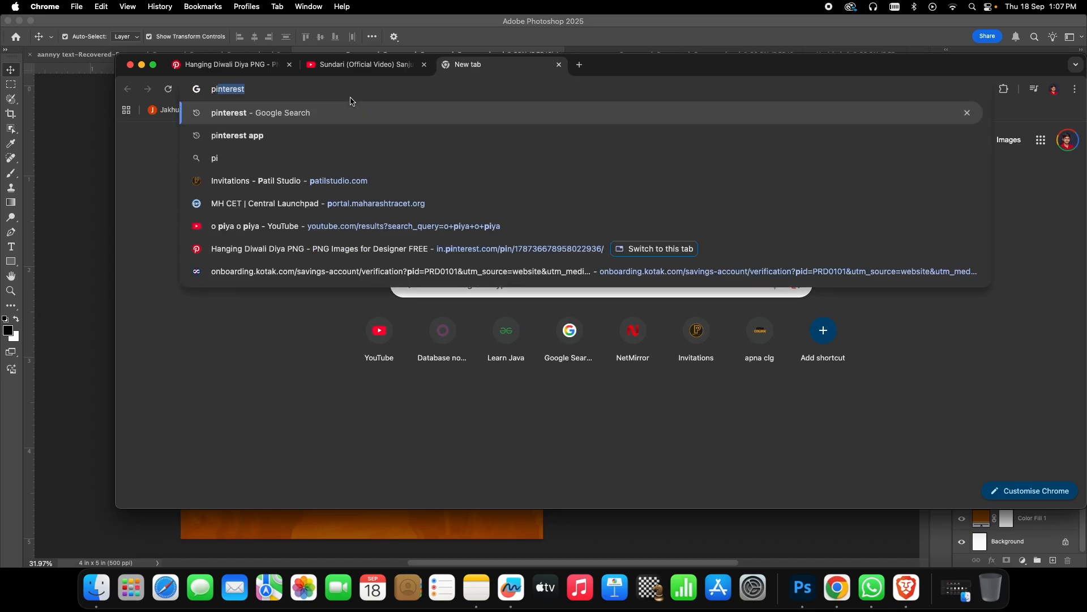
type("nterest")
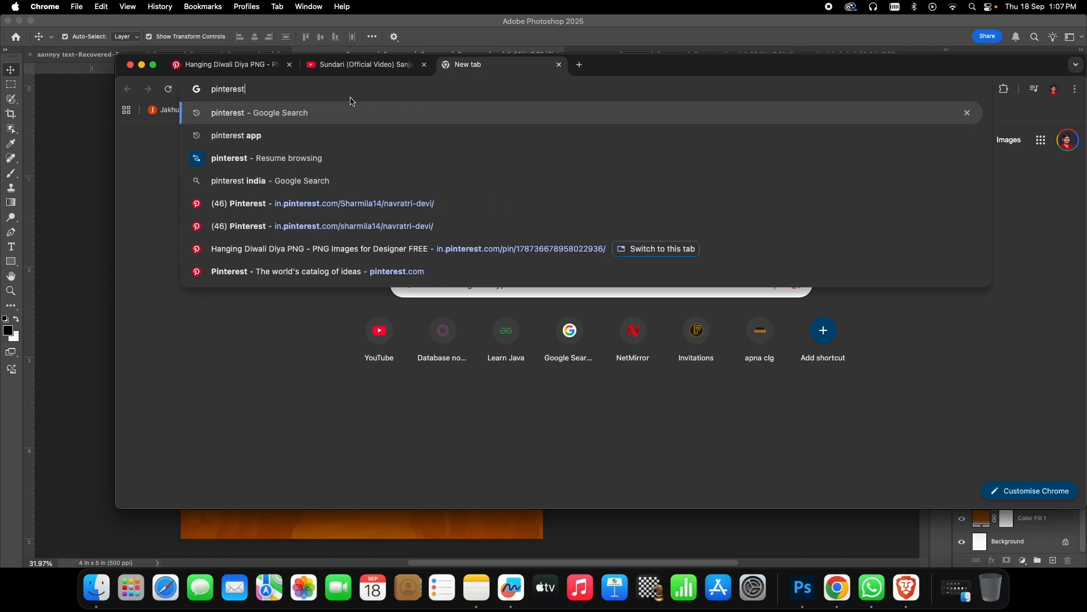
left_click(311, 114)
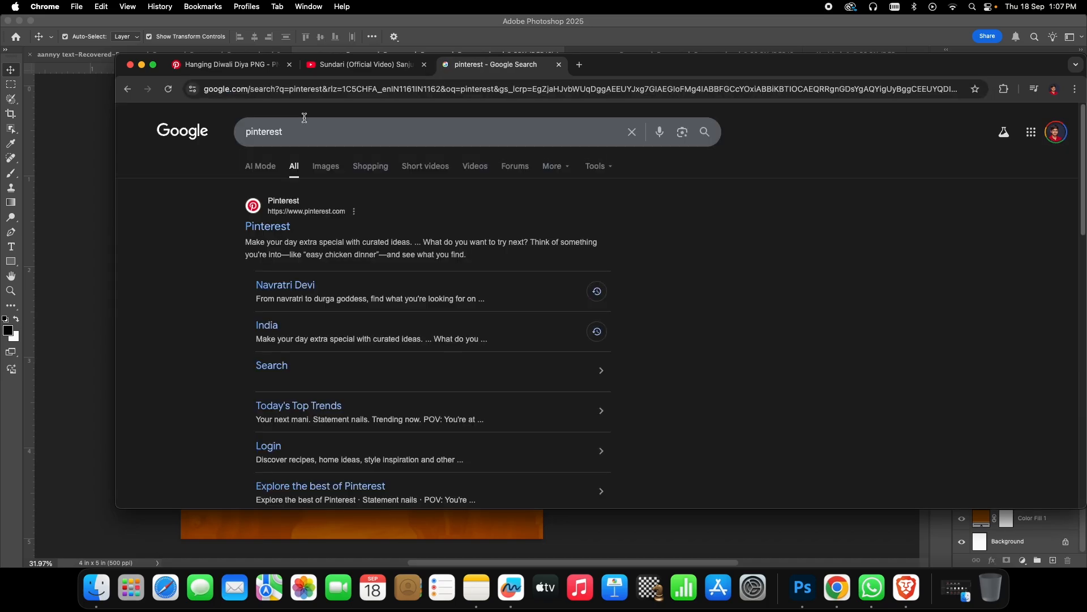
left_click(288, 228)
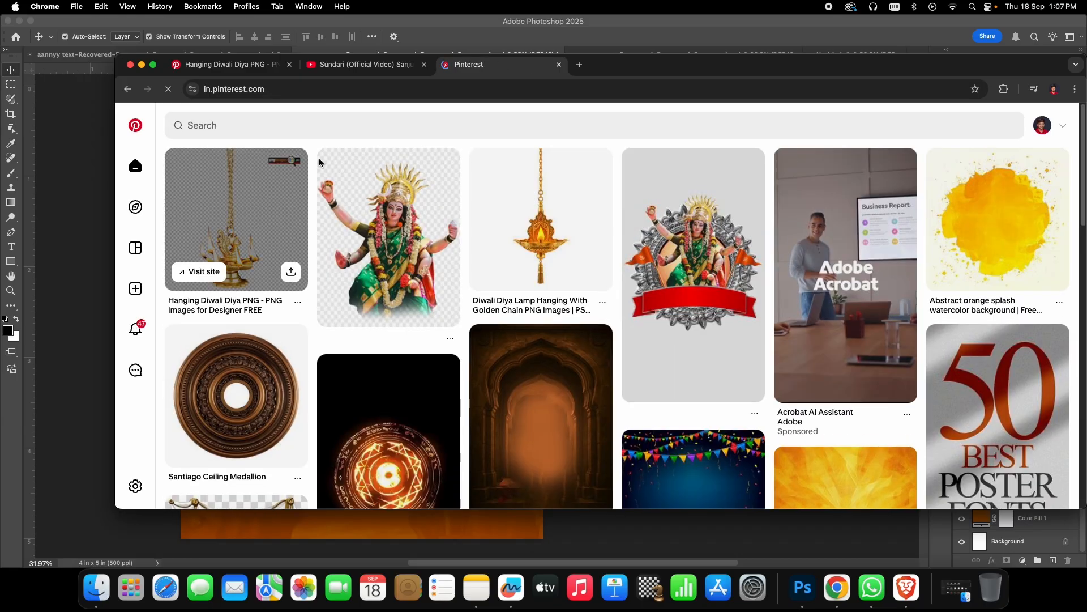
left_click(269, 125)
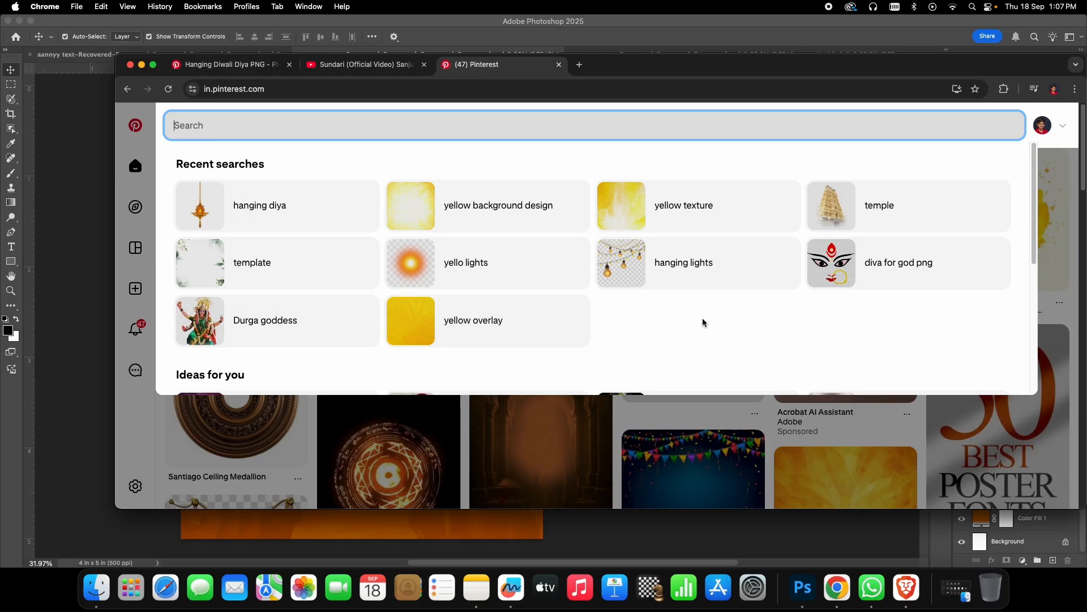
left_click(815, 210)
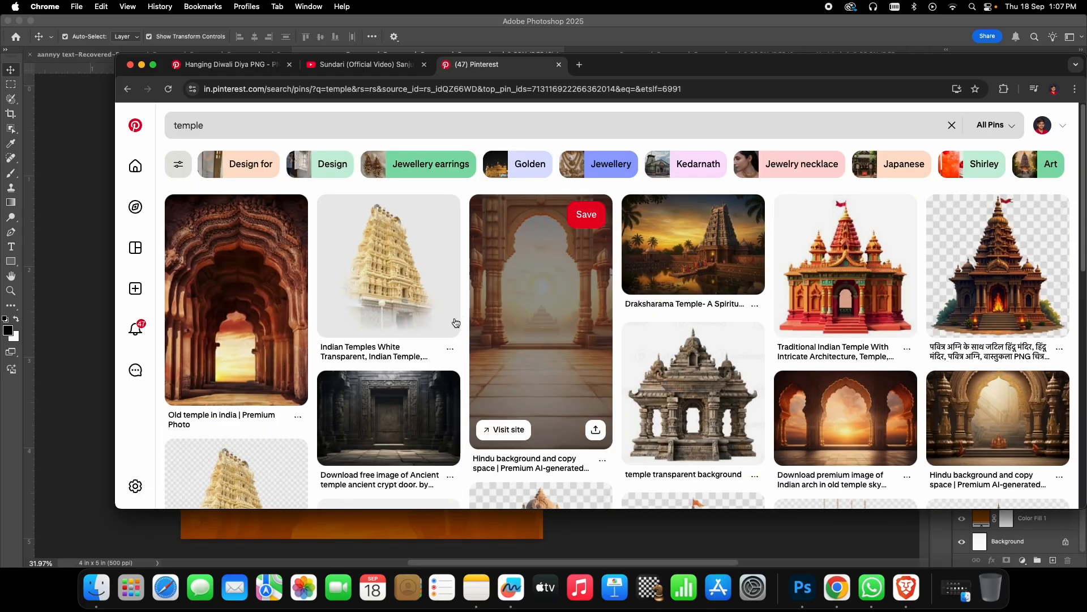
- Open the "Old temple in india" pin and then the related pin of a carved temple doorway with flower pots
left_click(248, 301)
left_click_drag(419, 309, 211, 282)
scroll(435, 330, "down", 1)
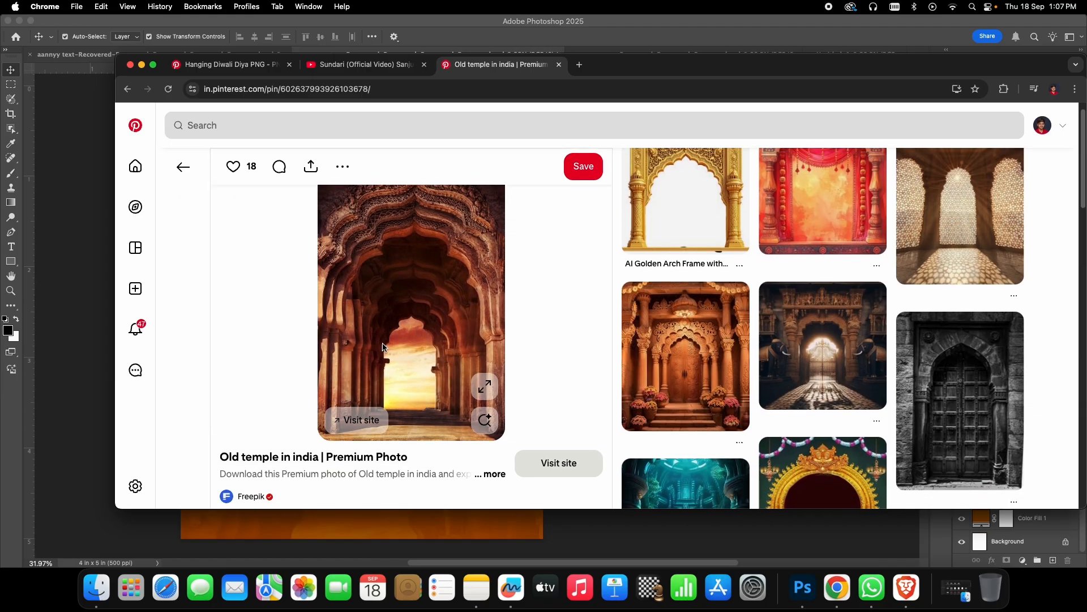
mouse_move(679, 331)
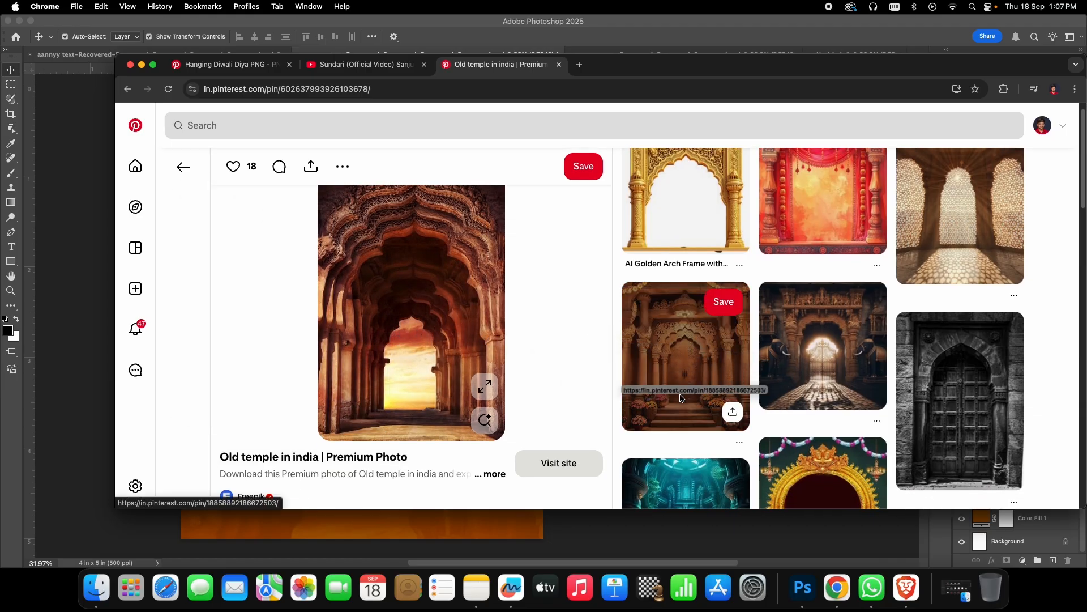
left_click(678, 331)
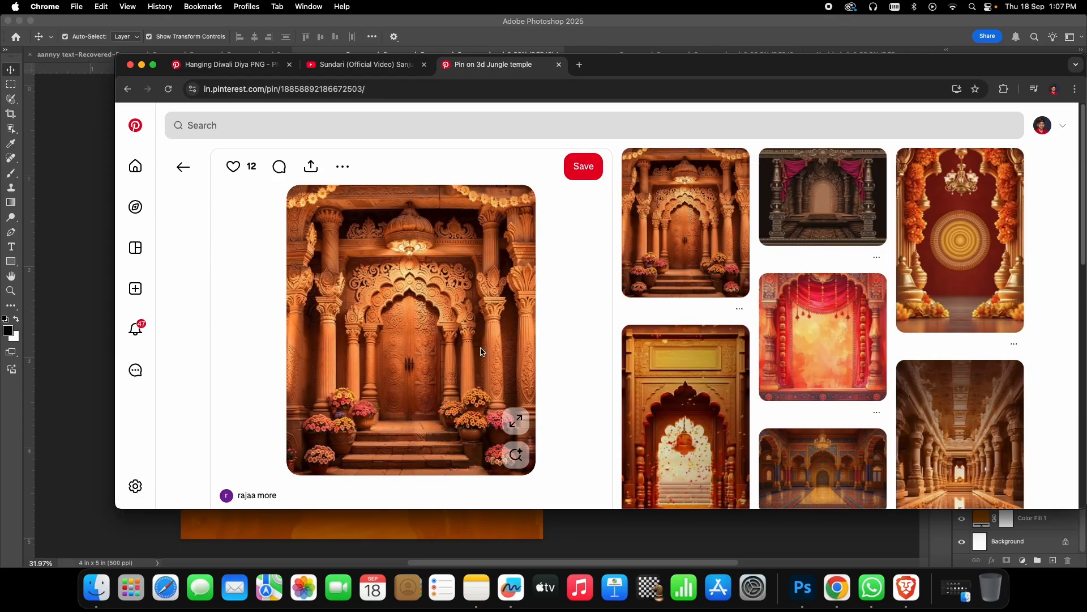
- Try placing the carved temple doorway image in the Photoshop poster, enlarged and centred to nearly fill the canvas
left_click_drag(480, 349, 87, 301)
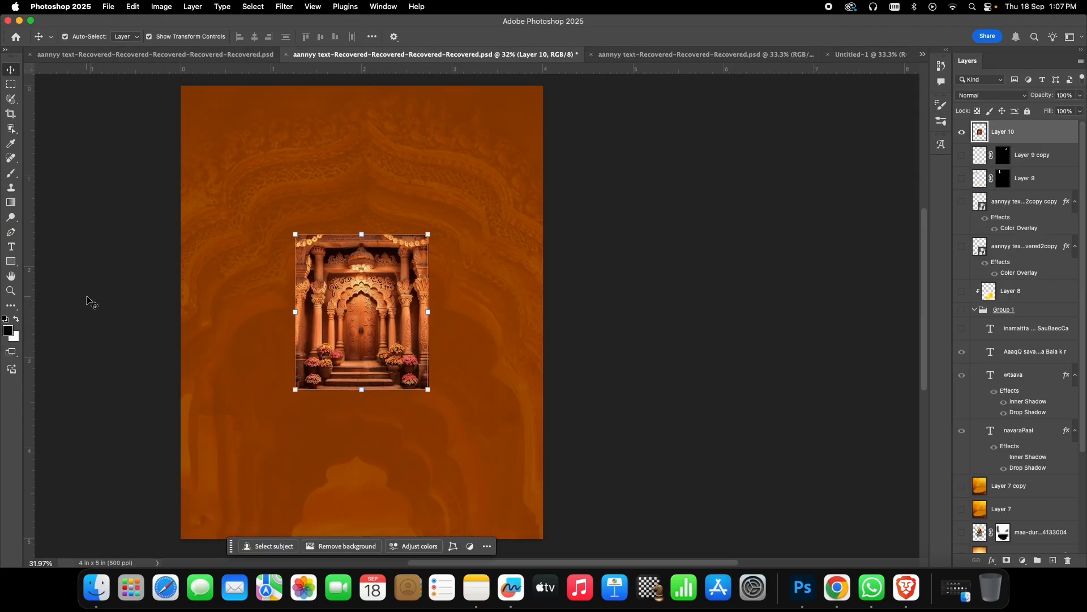
left_click_drag(362, 390, 394, 401)
left_click_drag(351, 432, 351, 529)
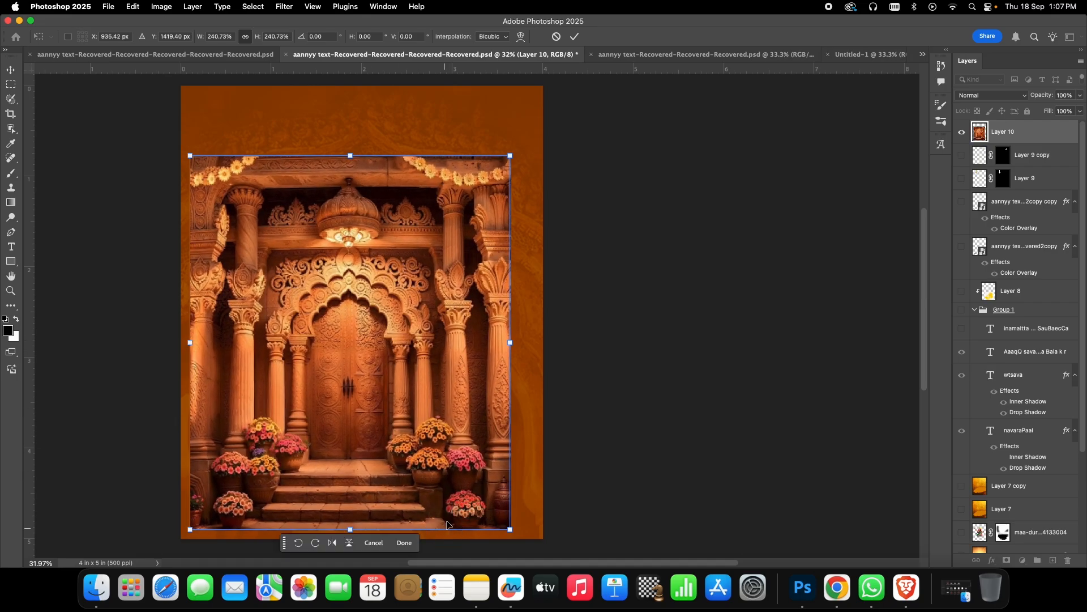
left_click_drag(418, 421, 430, 391)
left_click_drag(362, 125, 362, 88)
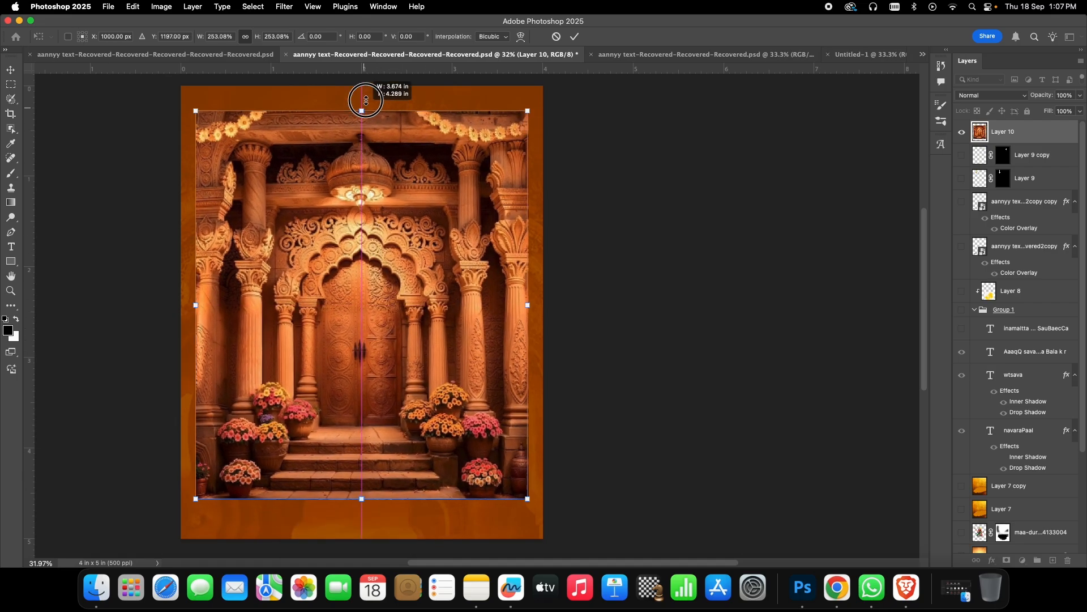
left_click(556, 36)
key("super+z")
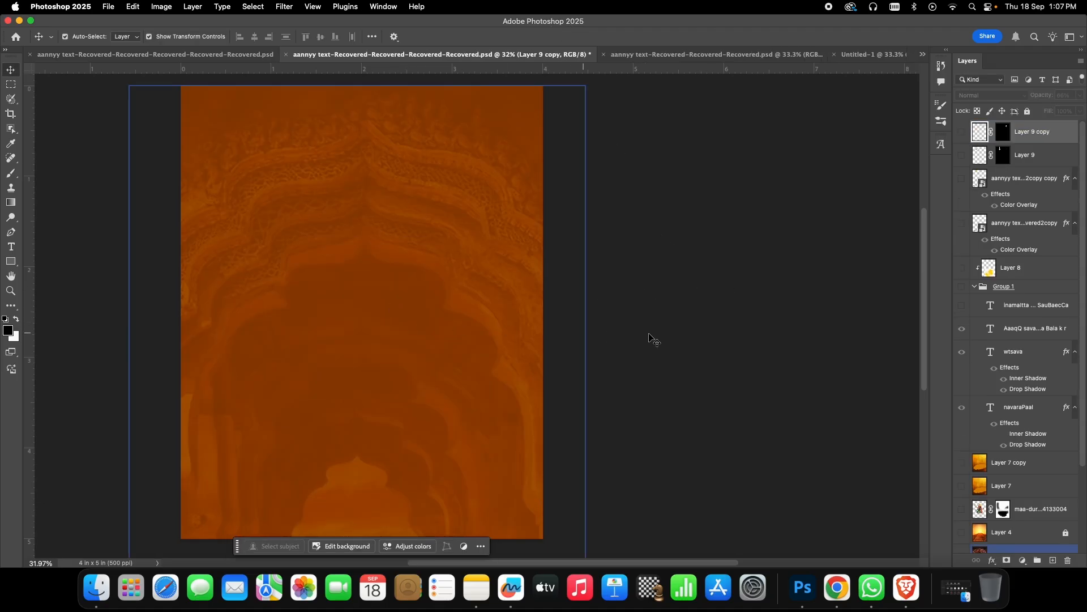
- Preview other blend modes on the Layer 6 temple arch, keep Soft Light and deselect the layer
left_click(325, 363)
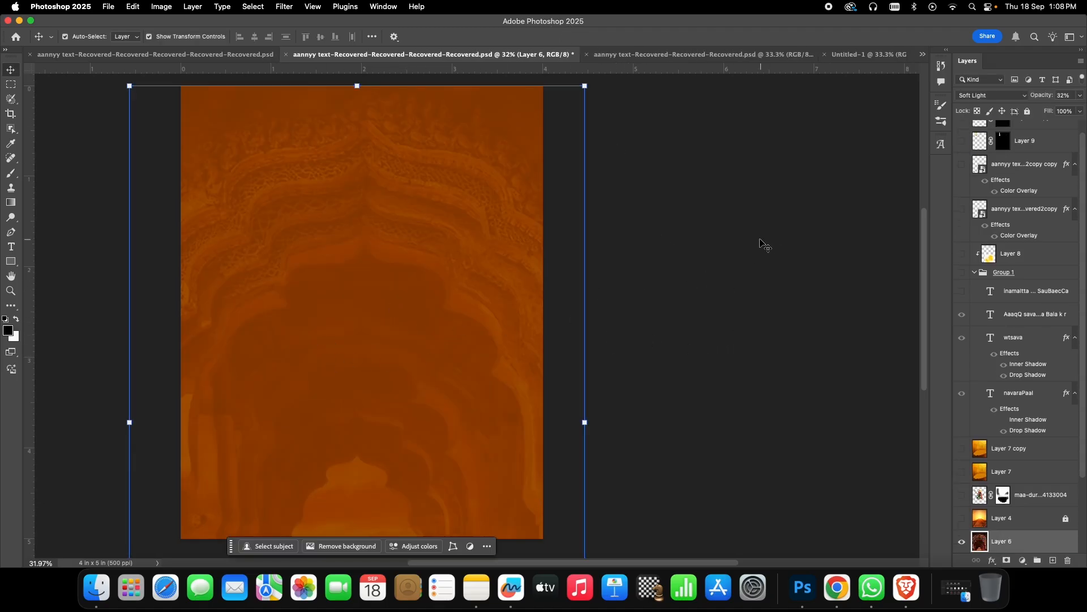
left_click(1014, 97)
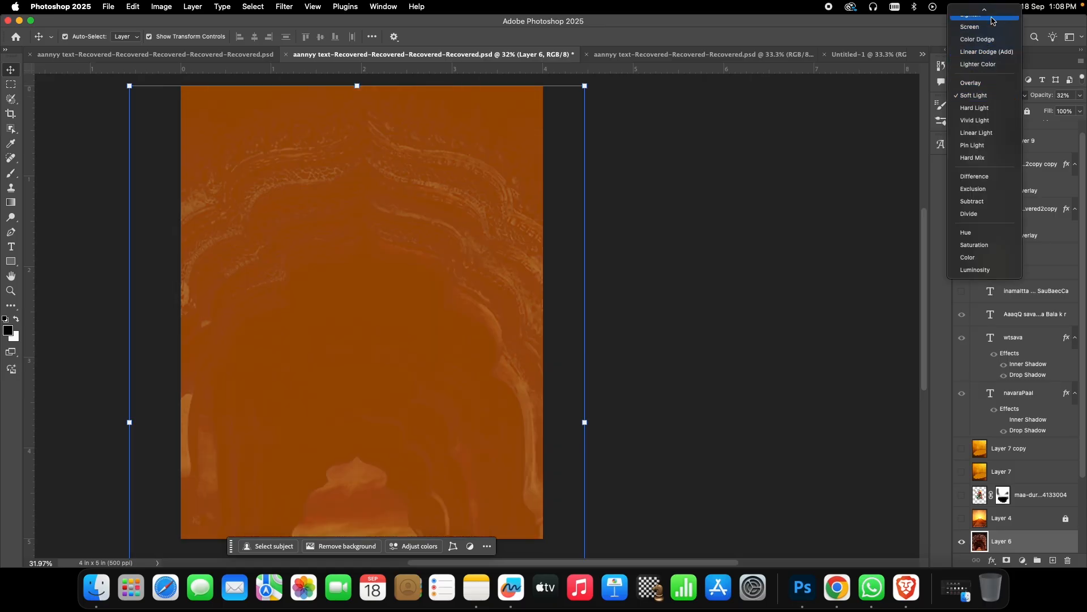
left_click(990, 98)
left_click(828, 222)
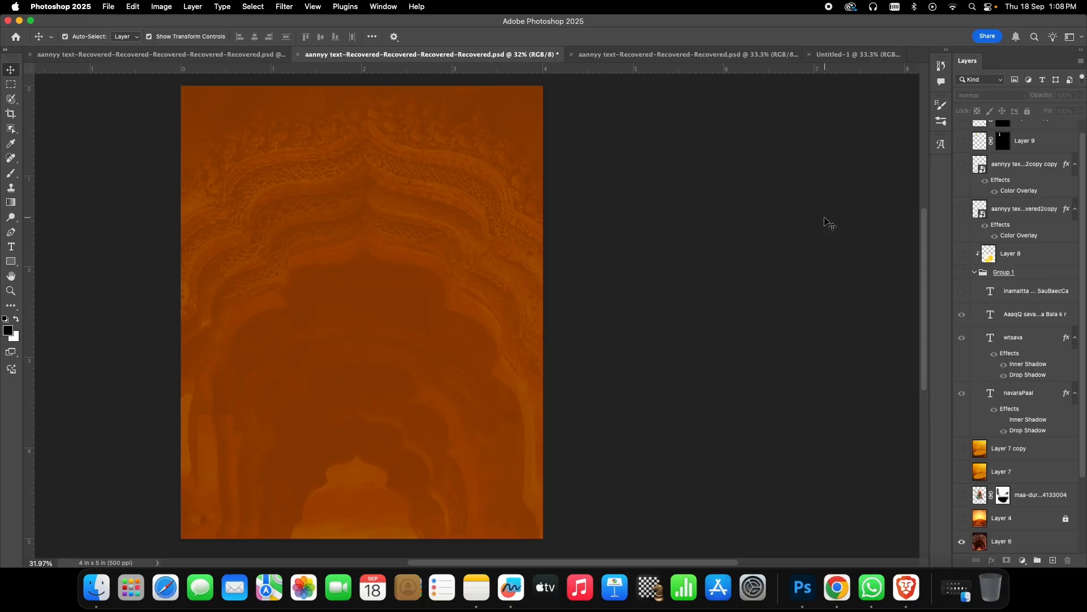
left_click(825, 217)
- Show Group 1 with its नवरात्री and उत्सव title layers and both small greeting lines beneath them
left_click(970, 394)
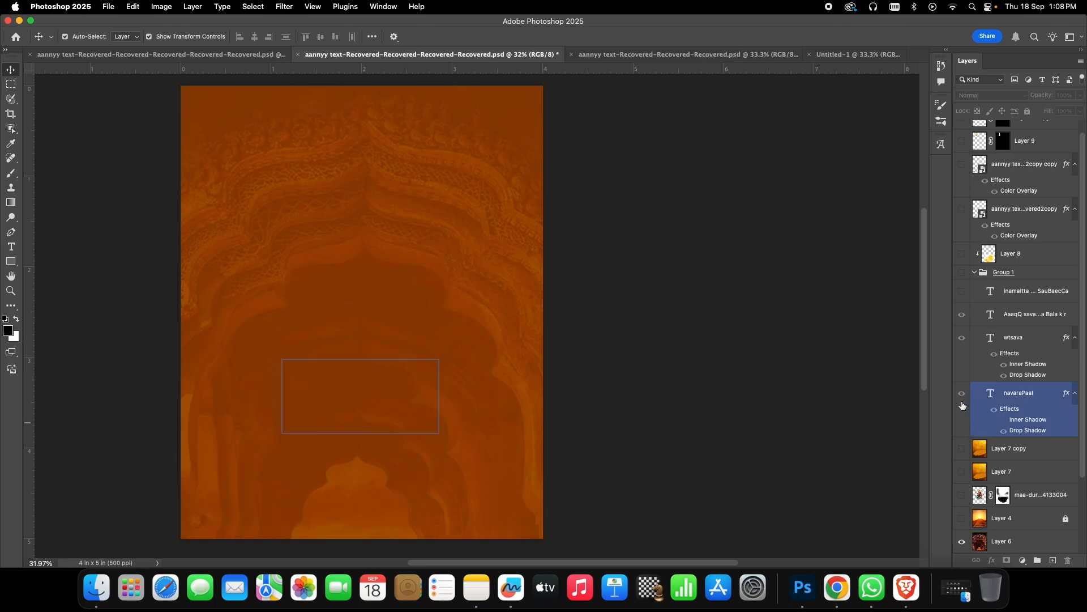
left_click(963, 364)
left_click(961, 338)
left_click(962, 340)
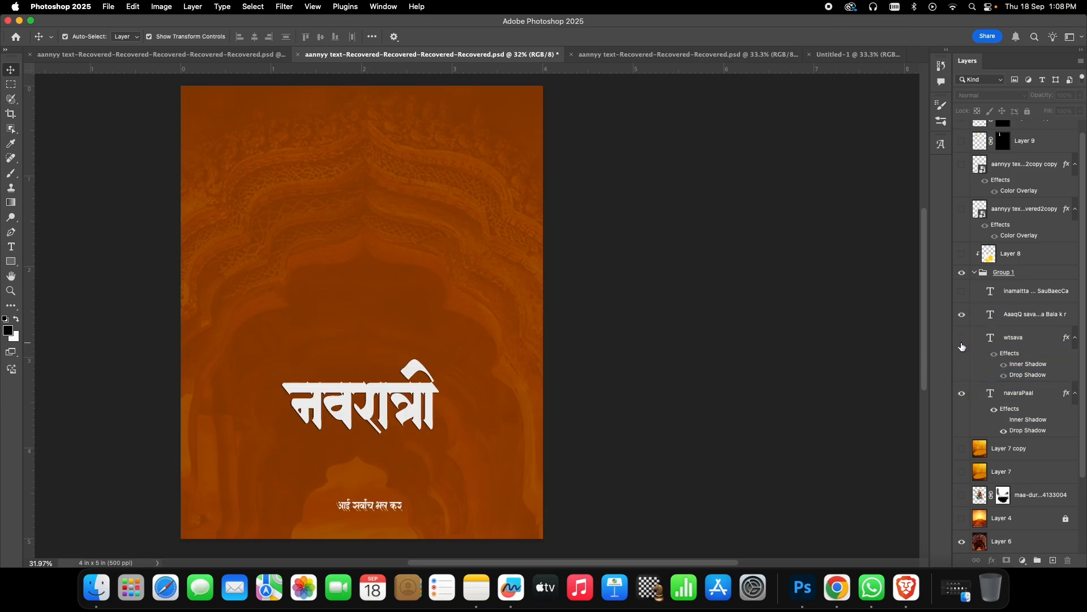
left_click(961, 339)
left_click(962, 291)
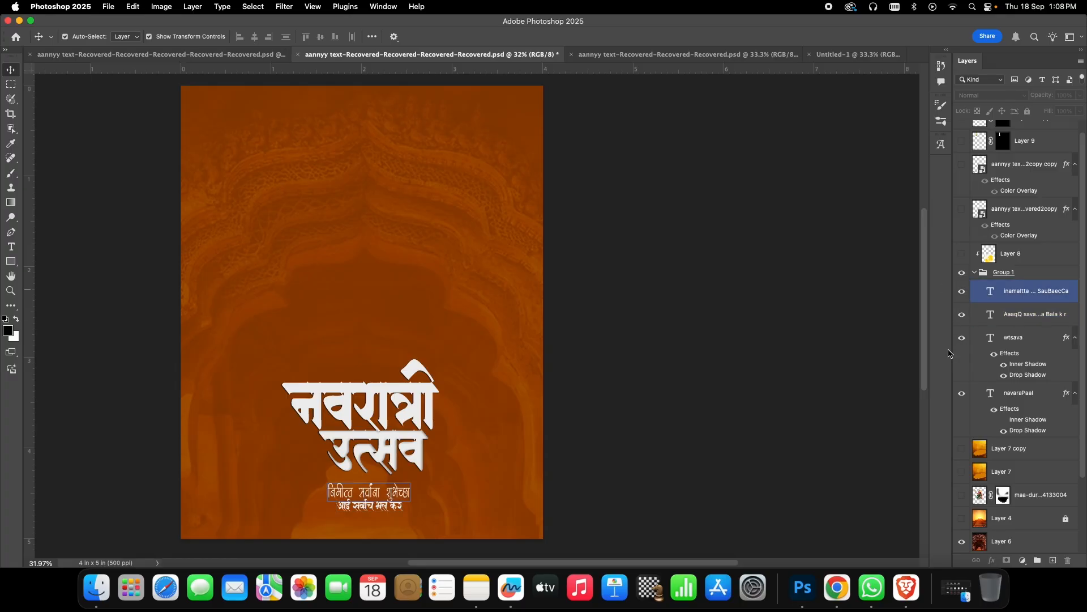
- Hide the नवरात्री, उत्सव and lowest greeting text layers one by one, and show them again
left_click(965, 397)
left_click(961, 393)
left_click(962, 339)
left_click(961, 338)
left_click(965, 316)
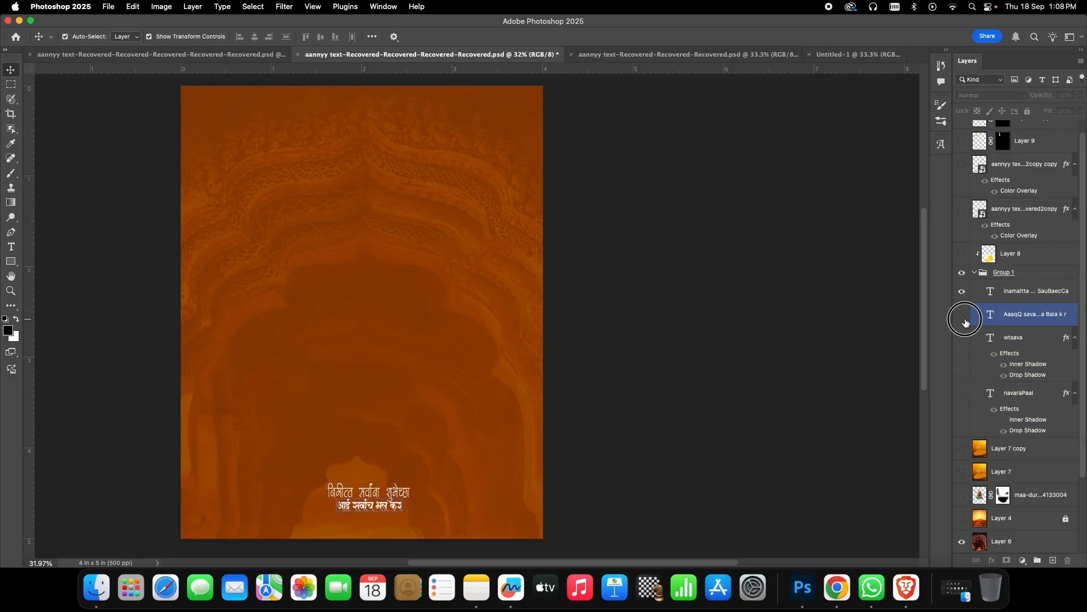
left_click(965, 318)
left_click(962, 394)
left_click(962, 339)
left_click(962, 315)
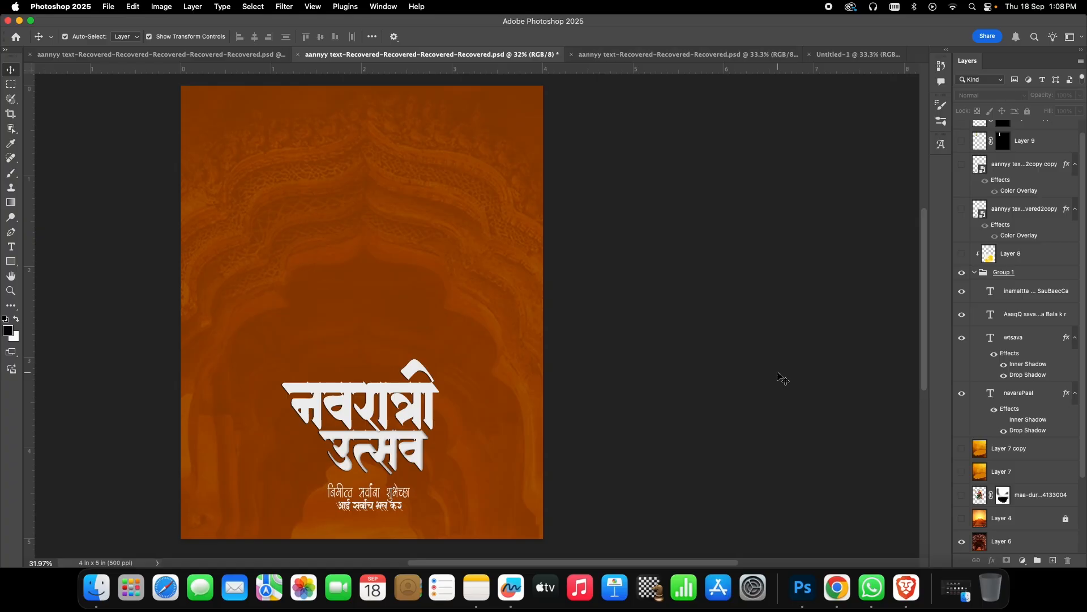
- Examine the नवरात्री and उत्सव lettering up close, comparing the shadow effects on the two title lines
left_click(374, 425)
scroll(374, 425, "up", 5)
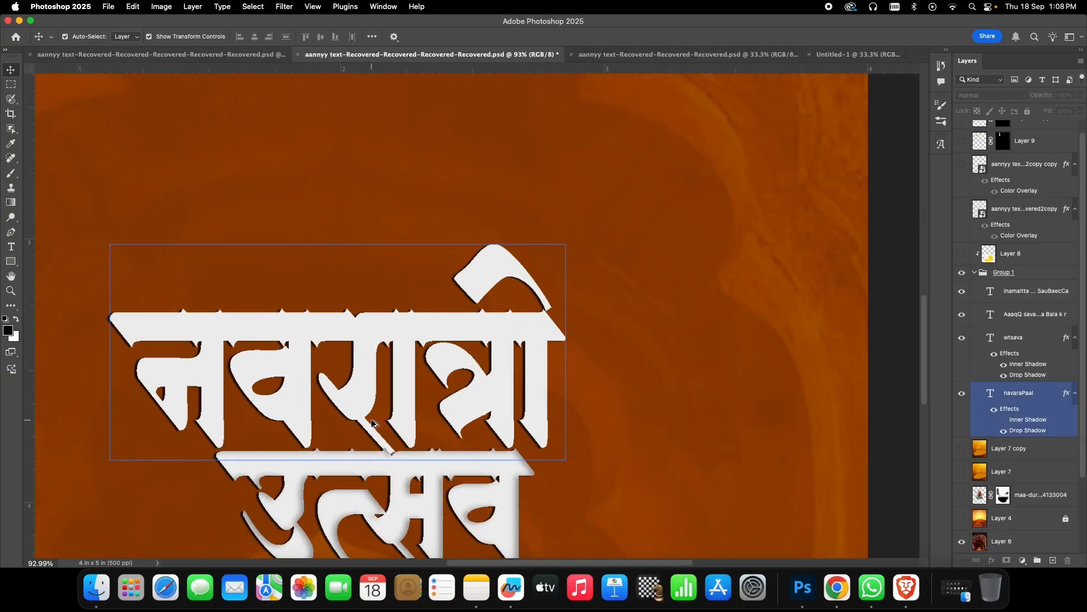
scroll(372, 422, "right", 1)
scroll(374, 425, "left", 3)
scroll(408, 427, "down", 3)
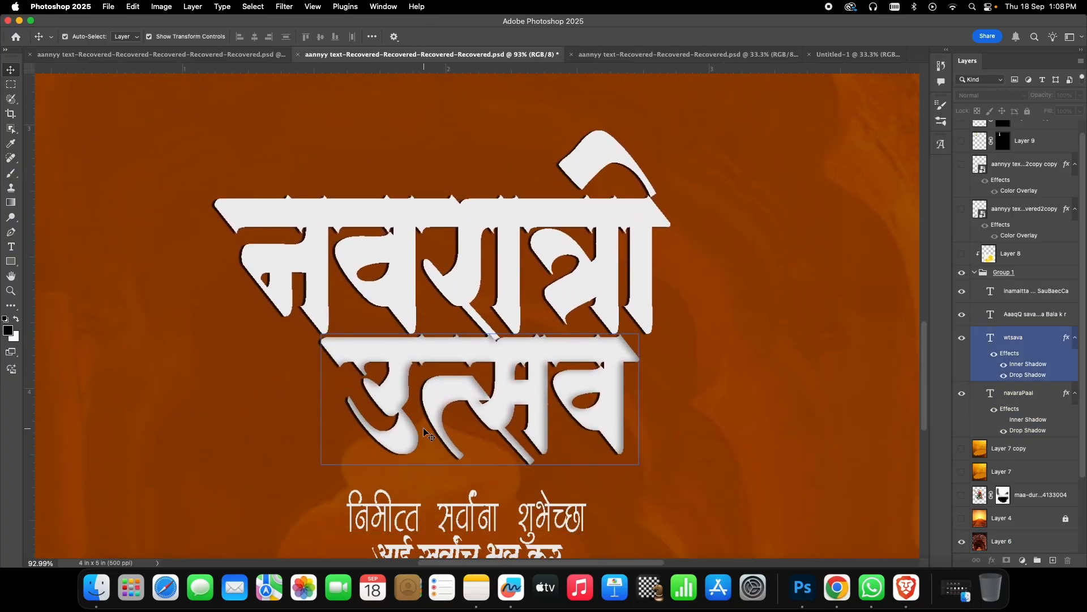
scroll(423, 428, "up", 4)
scroll(424, 429, "down", 3)
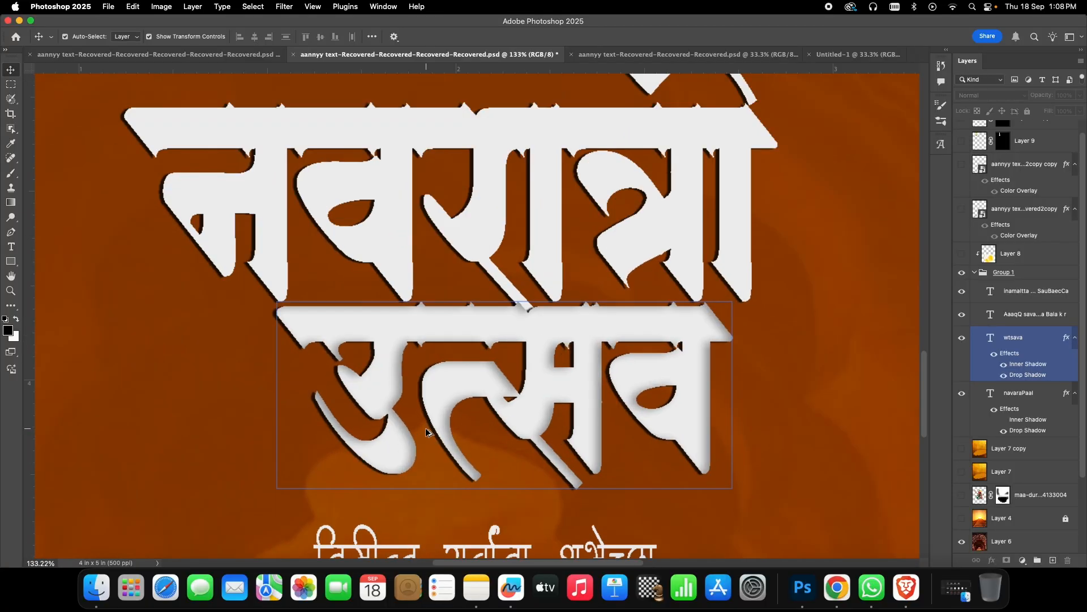
scroll(426, 430, "down", 1)
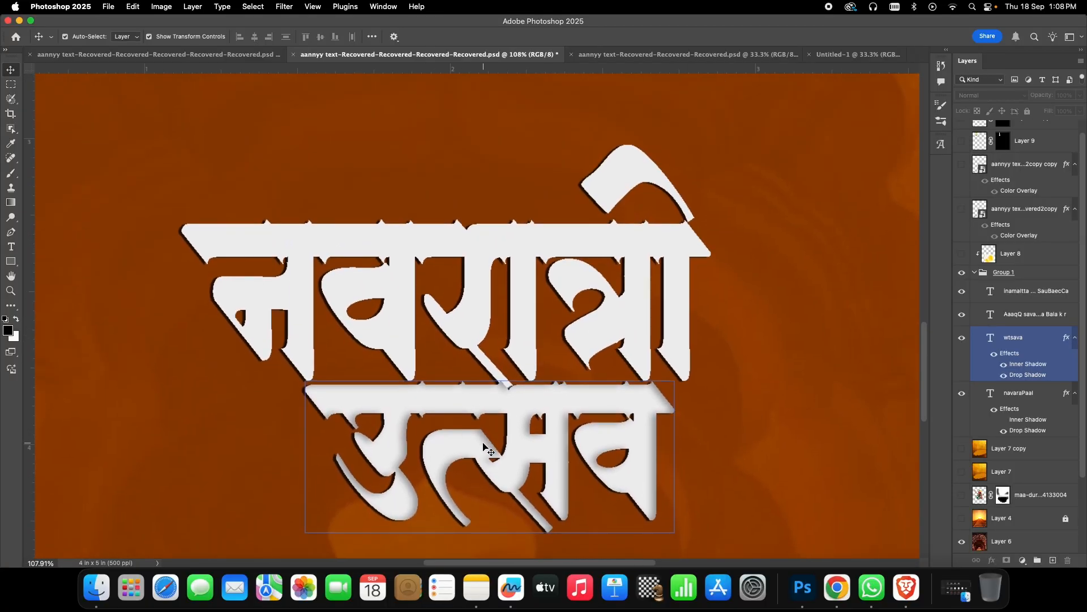
left_click(436, 270)
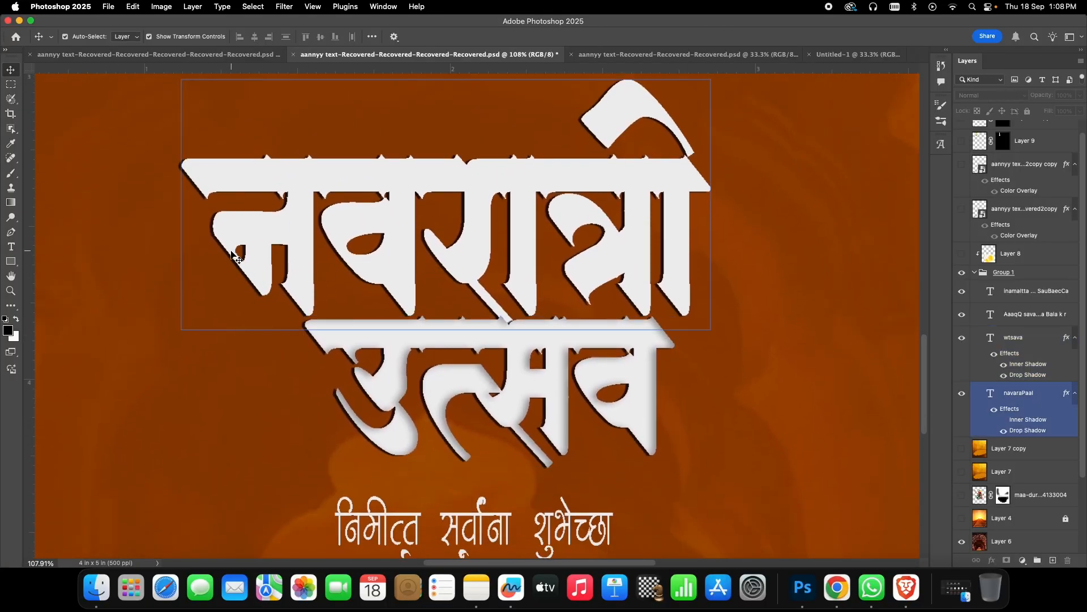
scroll(232, 254, "up", 3)
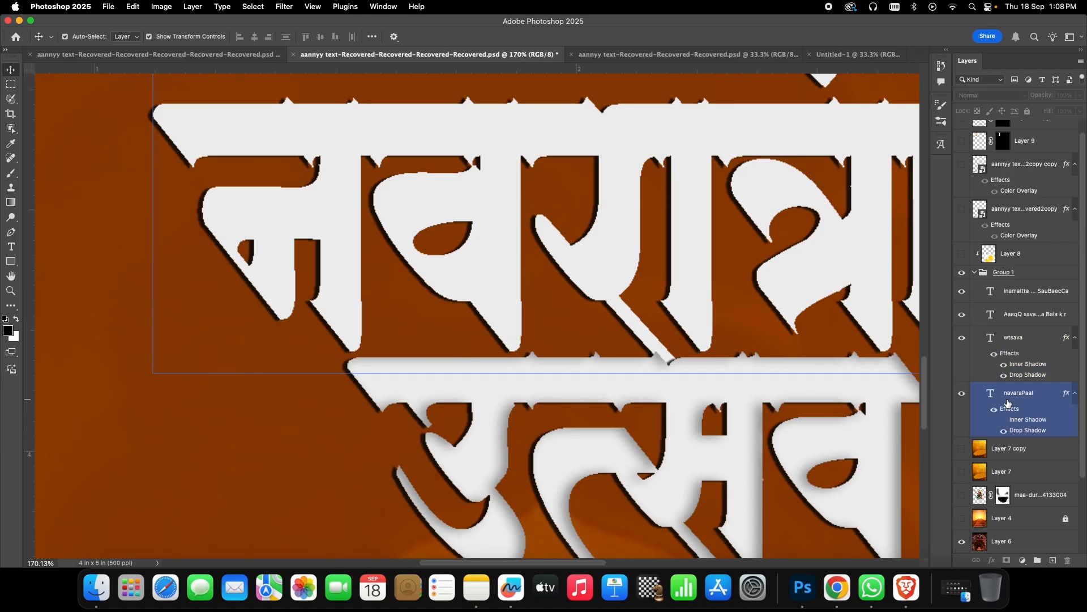
- Turn on the Inner Shadow effect of the नवरात्री title layer while keeping its Drop Shadow on
left_click(1011, 365)
left_click(1003, 429)
left_click(1003, 426)
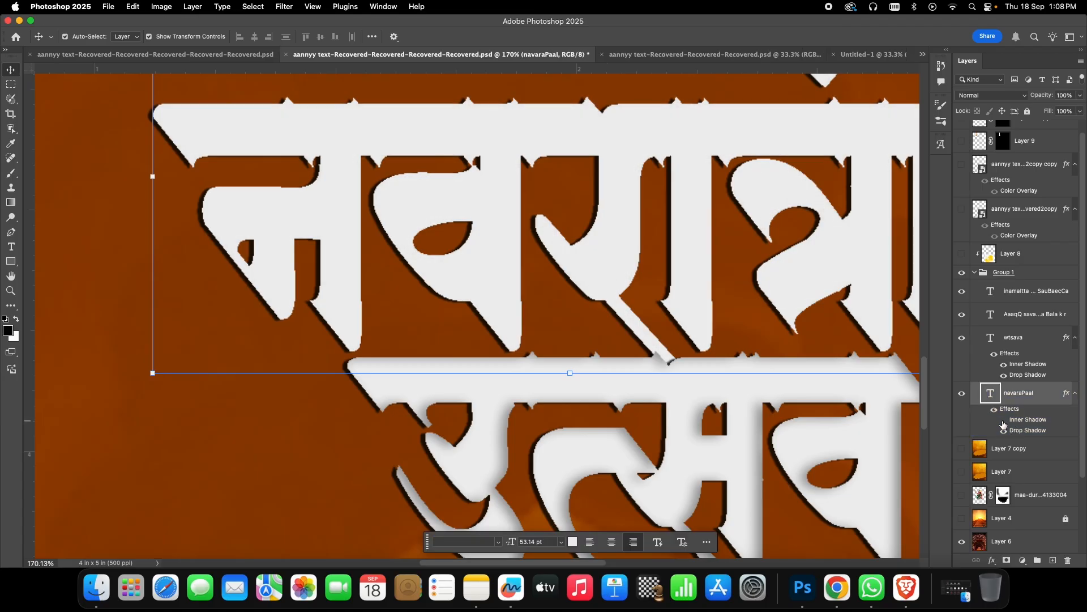
left_click(1003, 421)
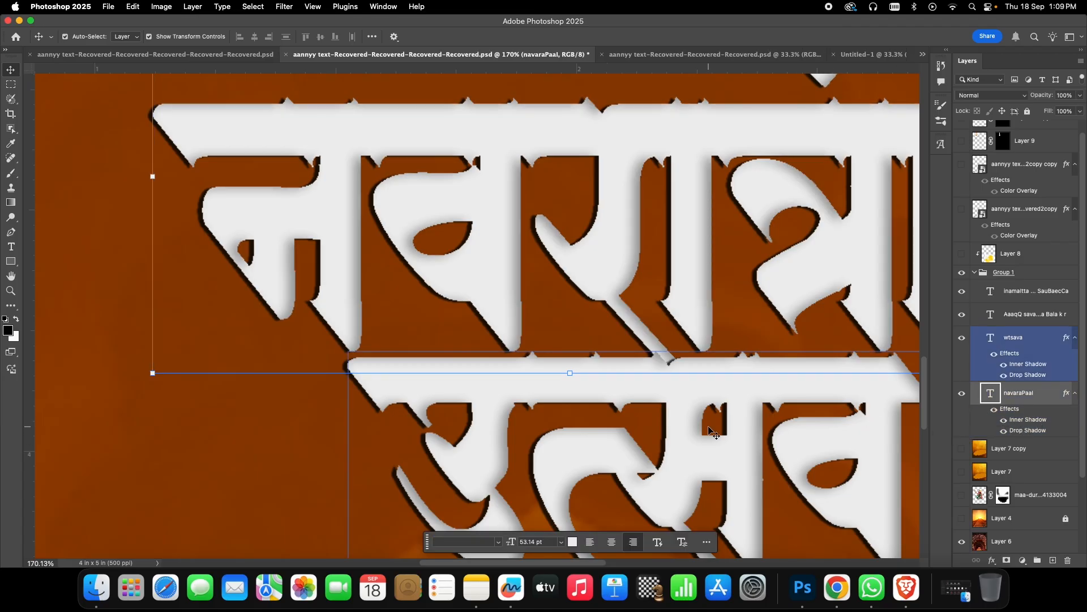
scroll(706, 429, "right", 2)
scroll(708, 430, "down", 5)
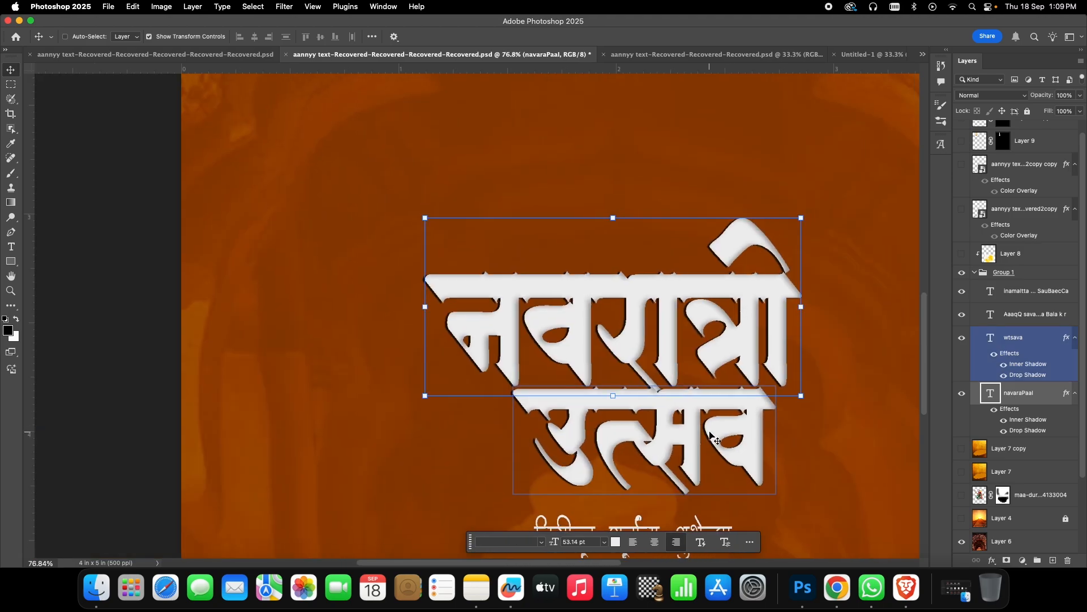
left_click(813, 408)
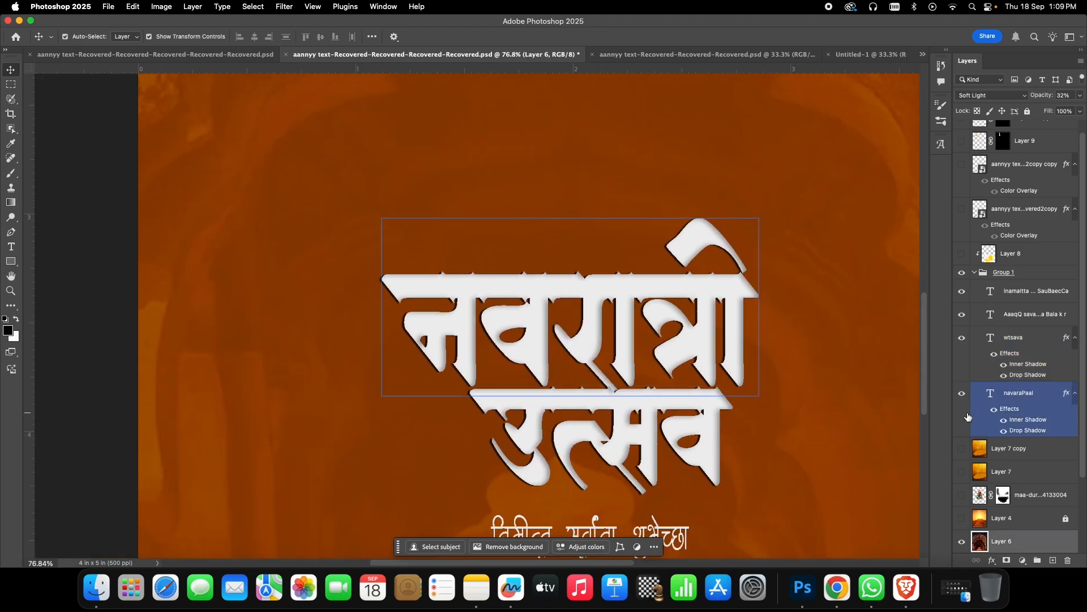
- Set the नवरात्री title's Drop Shadow to 77% opacity and 14% spread, and apply the layer style
left_click(1017, 402)
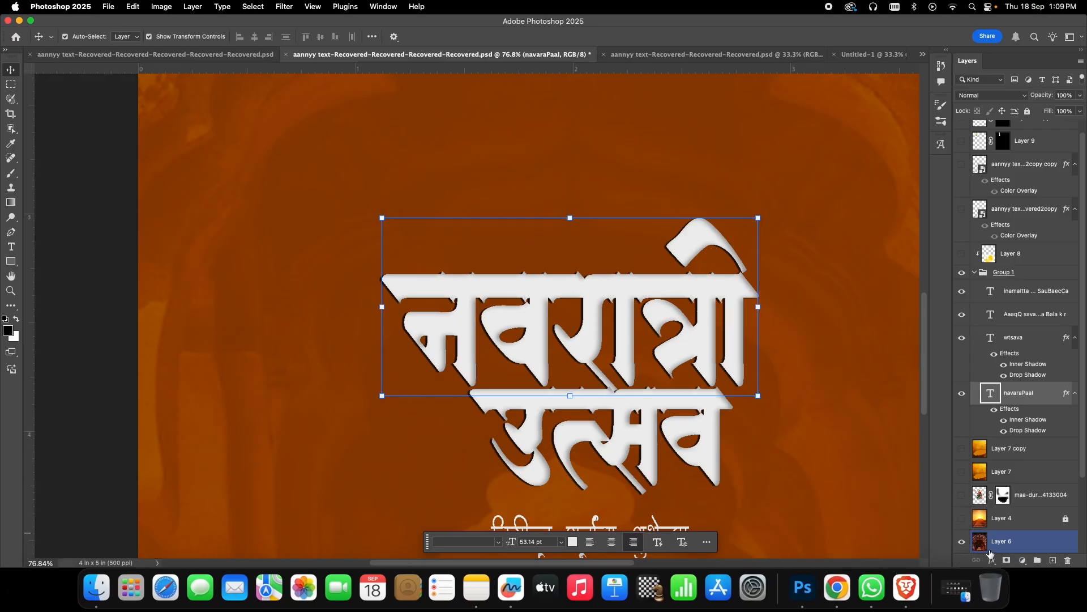
left_click(992, 561)
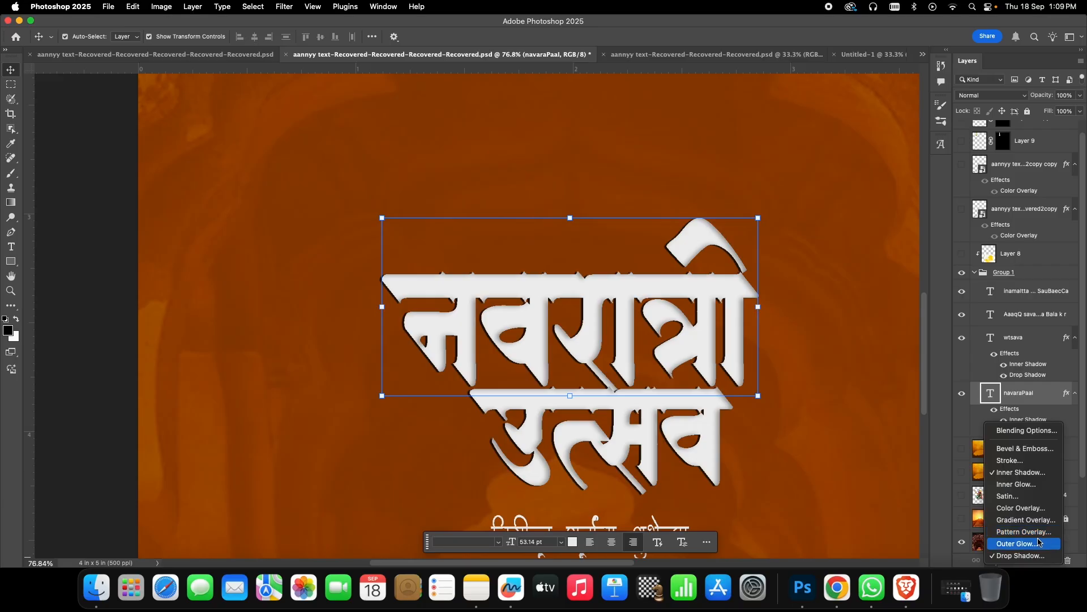
left_click(1035, 557)
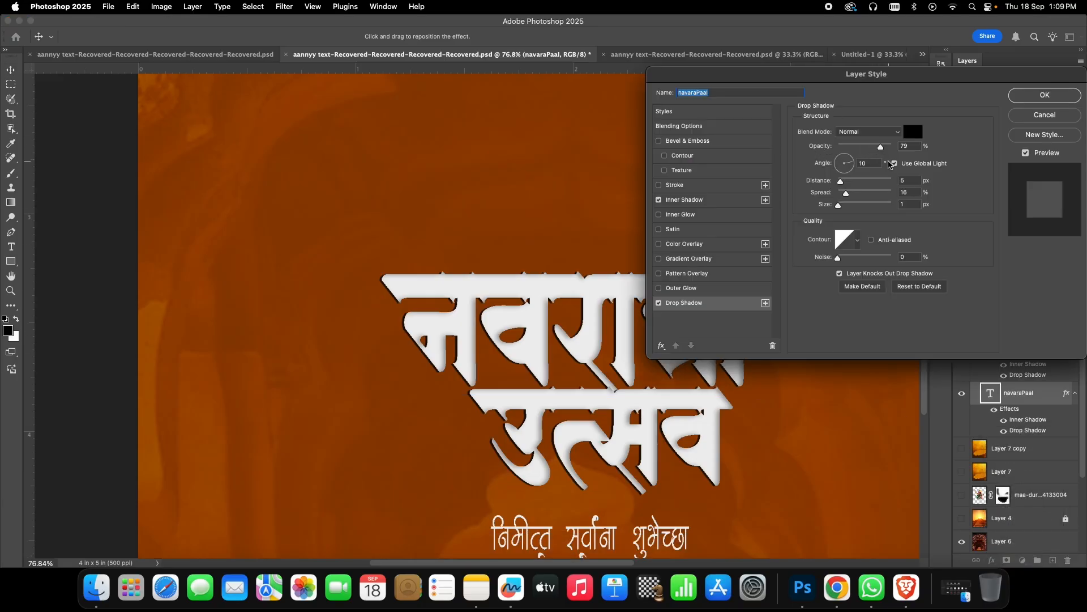
mouse_move(880, 147)
left_mouse_down()
mouse_move(899, 150)
mouse_move(837, 150)
mouse_move(891, 159)
mouse_move(882, 162)
left_mouse_up()
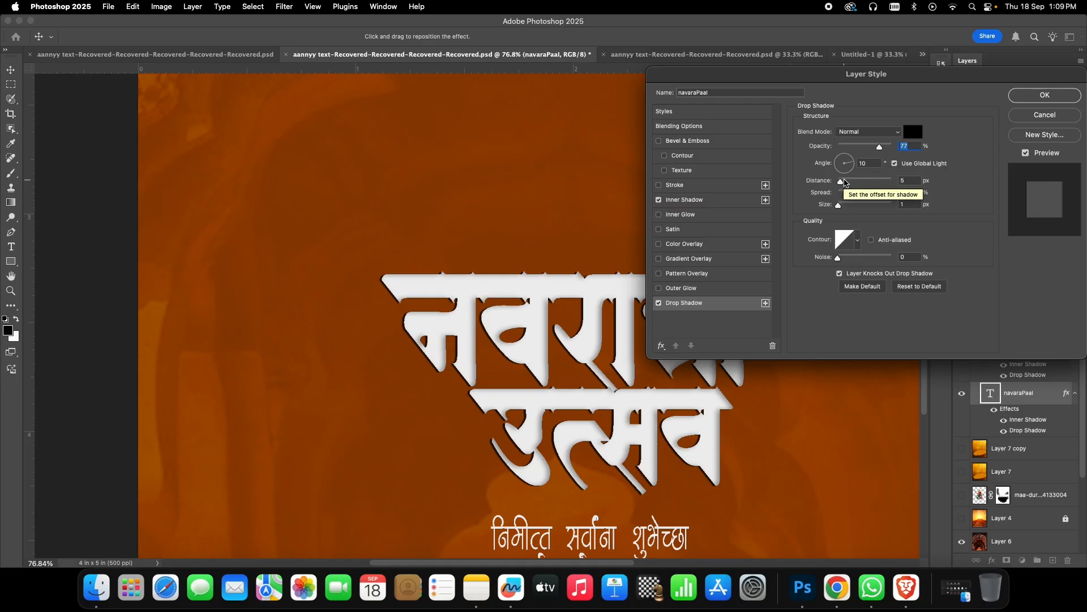
left_click_drag(846, 194, 845, 203)
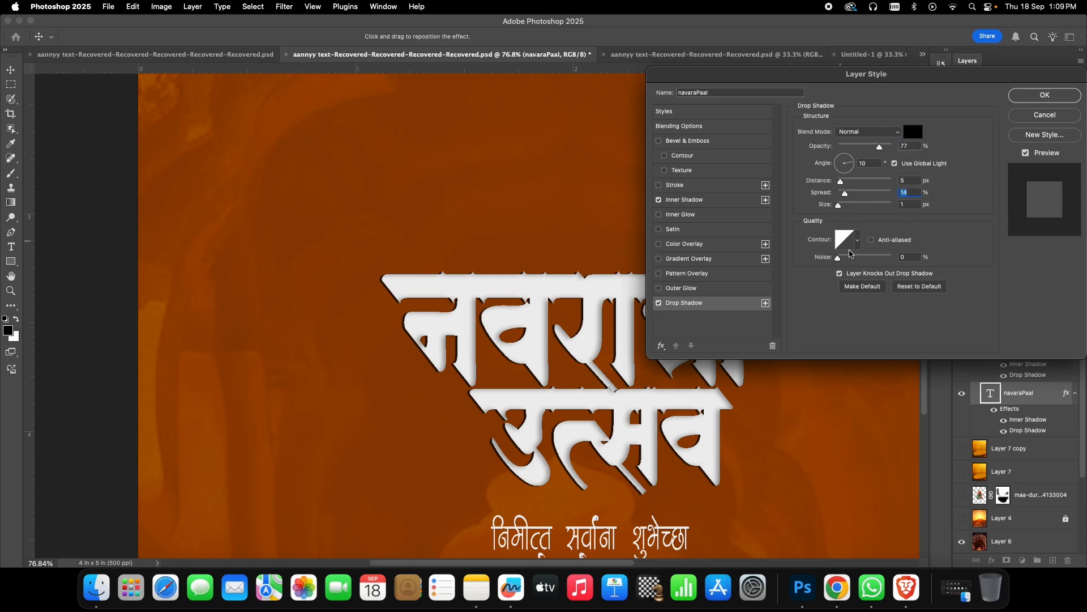
left_click(1028, 96)
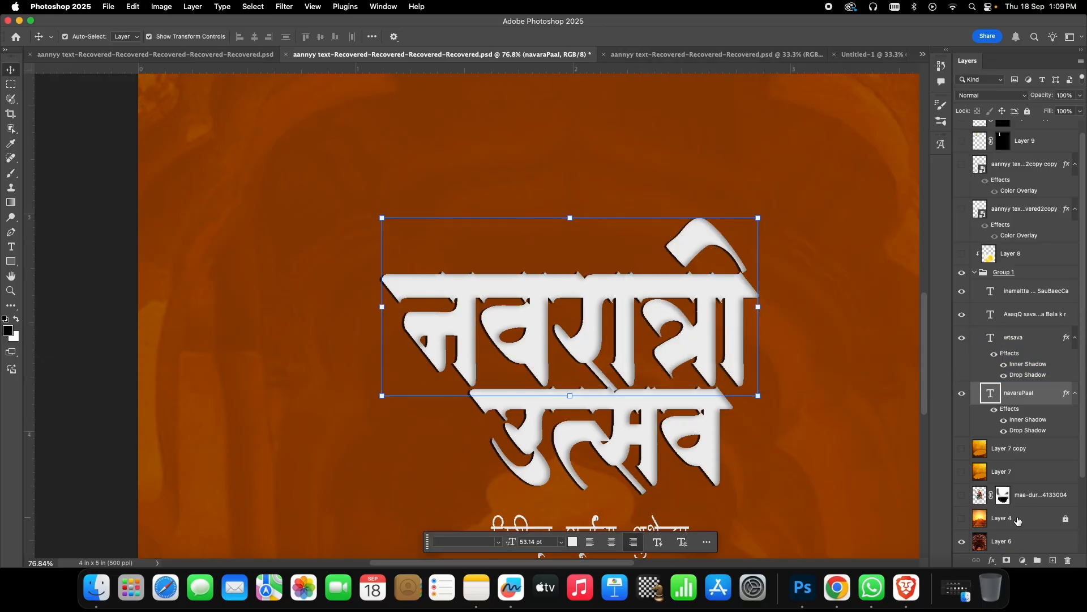
- Compare the नवरात्री title with and without its Inner Shadow, set the Inner Shadow opacity to 23%, and apply the layer style
left_click(992, 561)
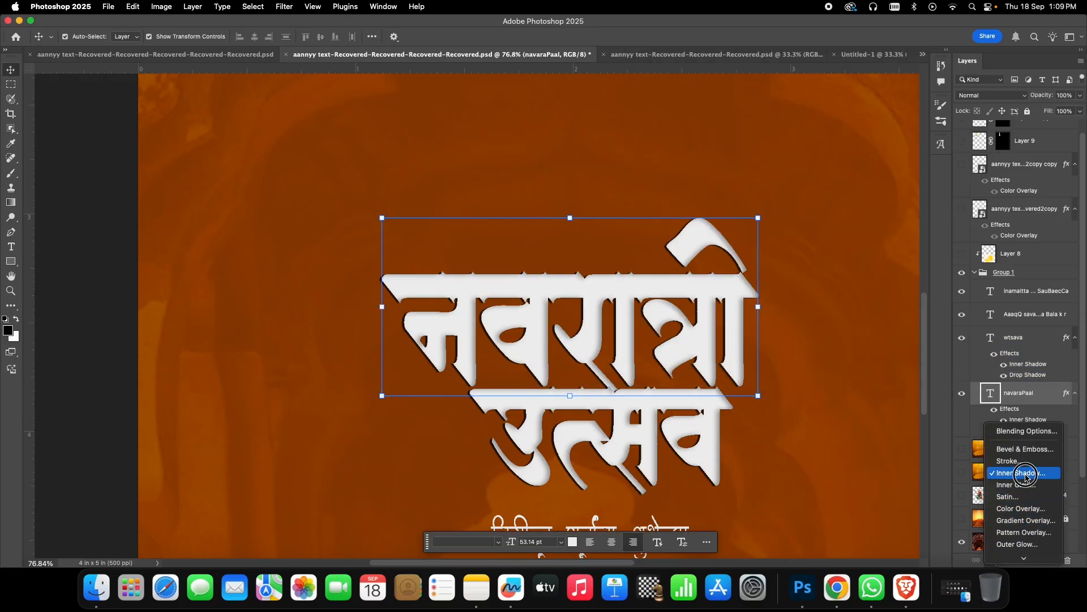
left_click(1016, 472)
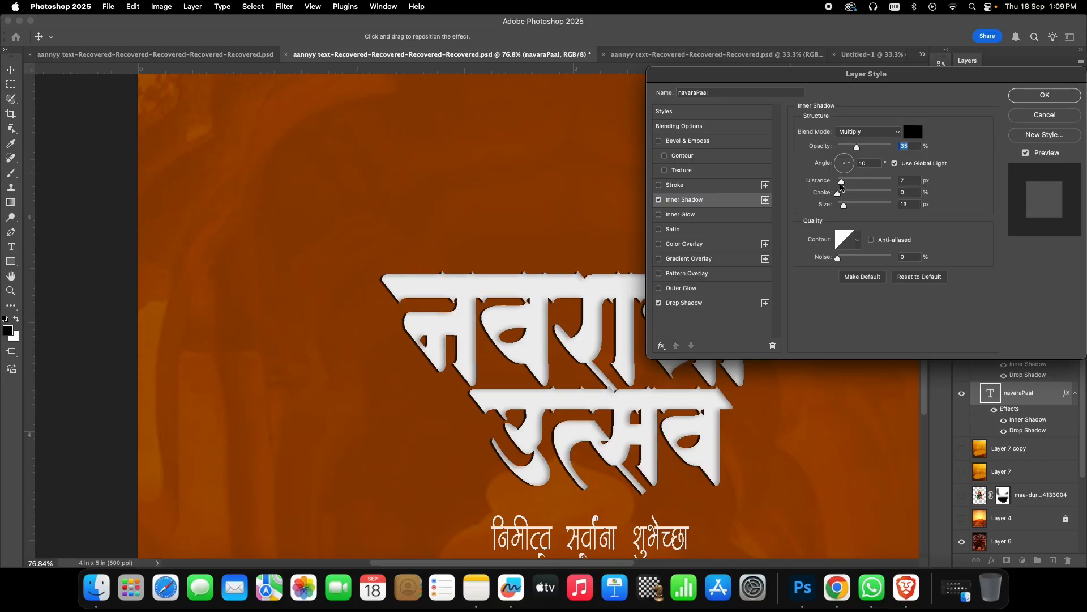
left_click(659, 200)
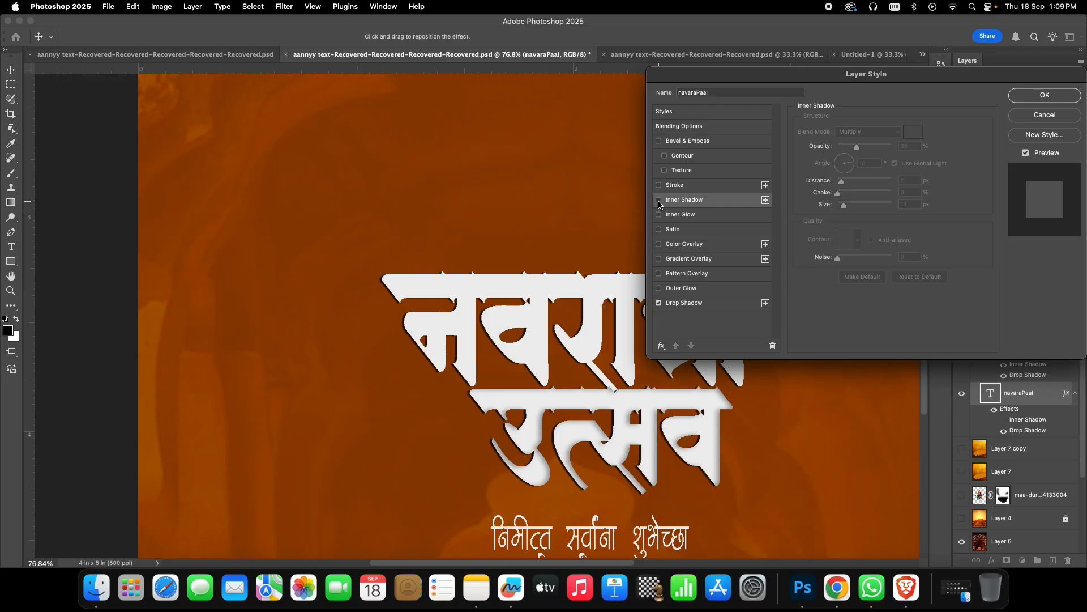
left_click(658, 201)
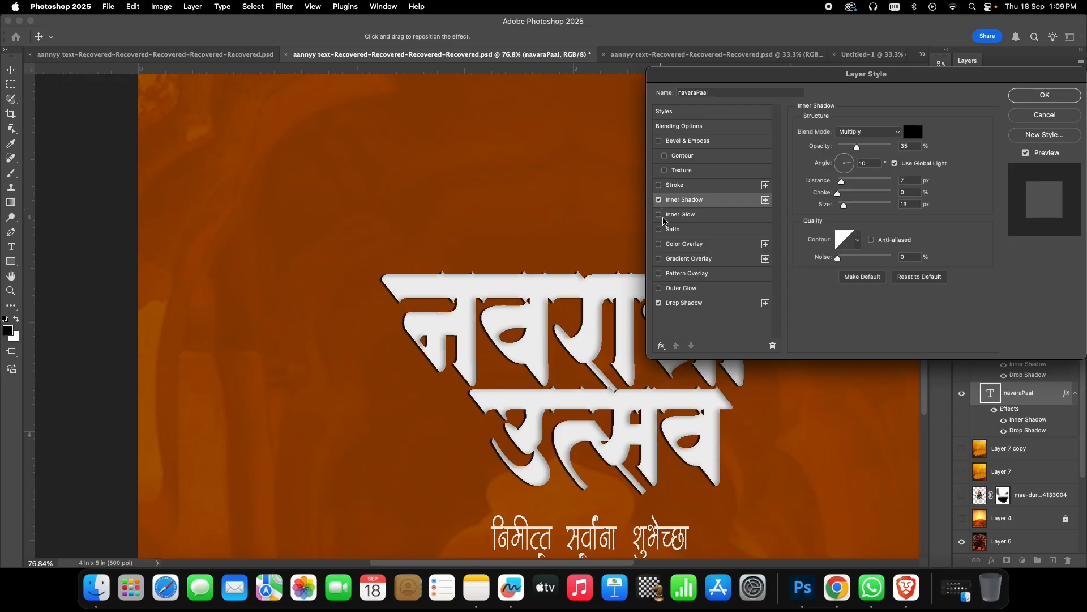
left_click_drag(856, 147, 850, 146)
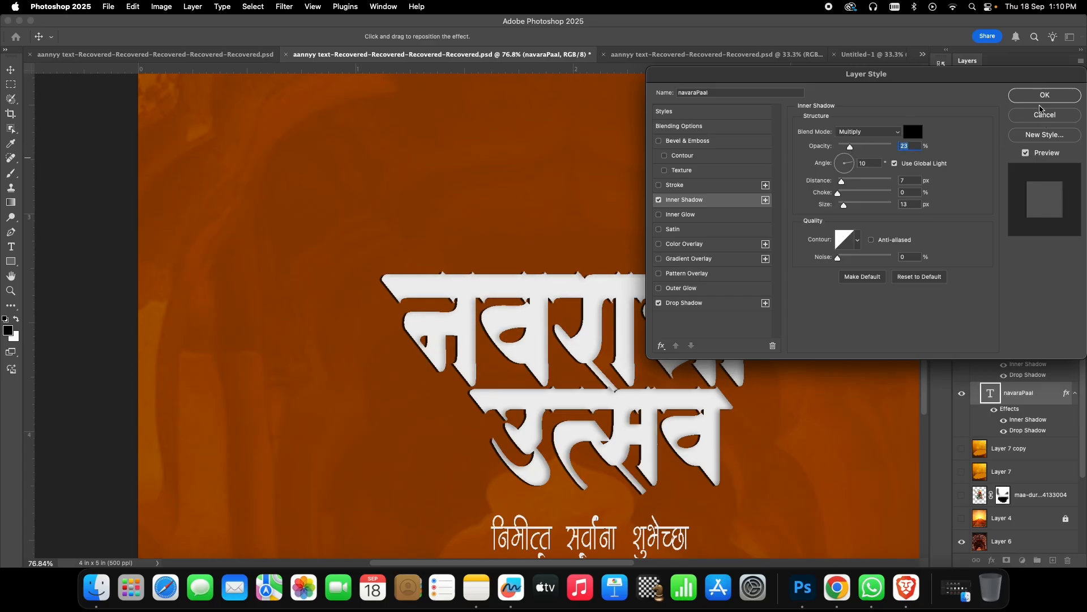
left_click(1042, 100)
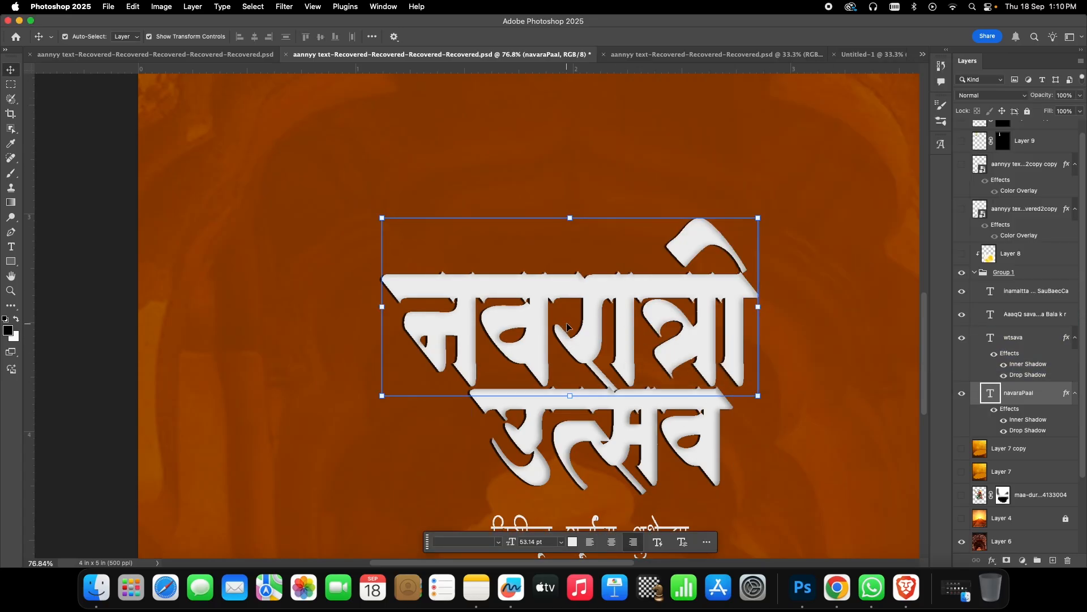
- Examine the shadowed नवरात्री and उत्सव title lettering up close and within the whole poster
scroll(567, 326, "up", 5)
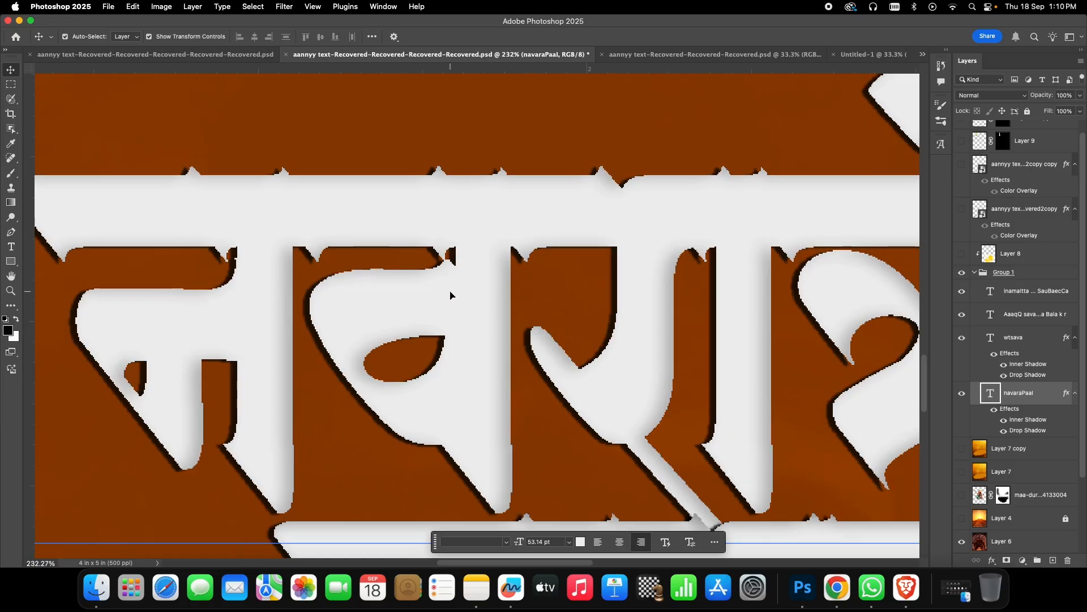
scroll(501, 344, "down", 5)
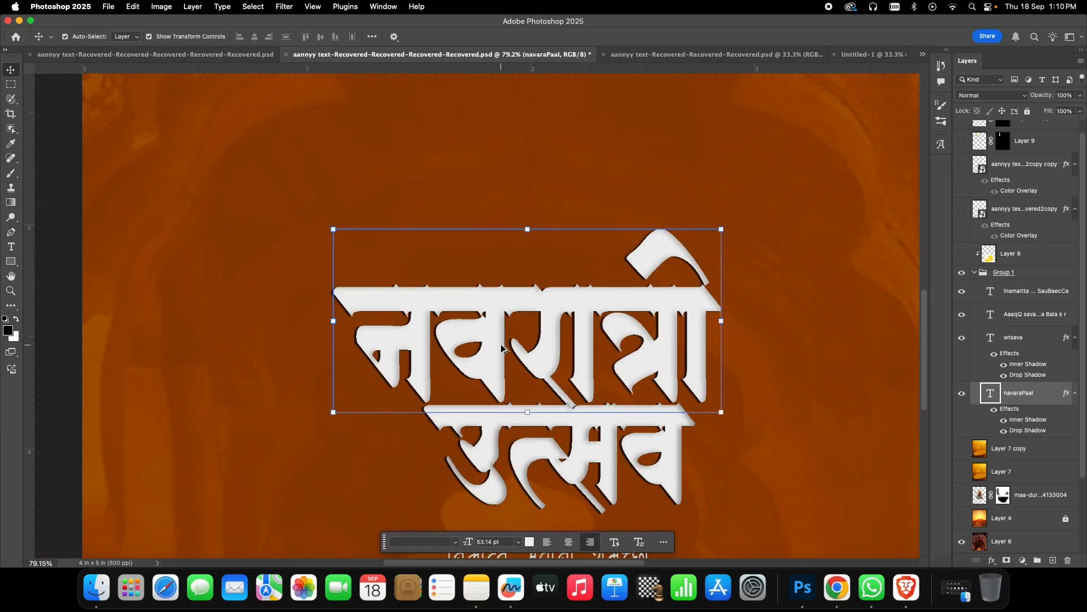
left_click(738, 363)
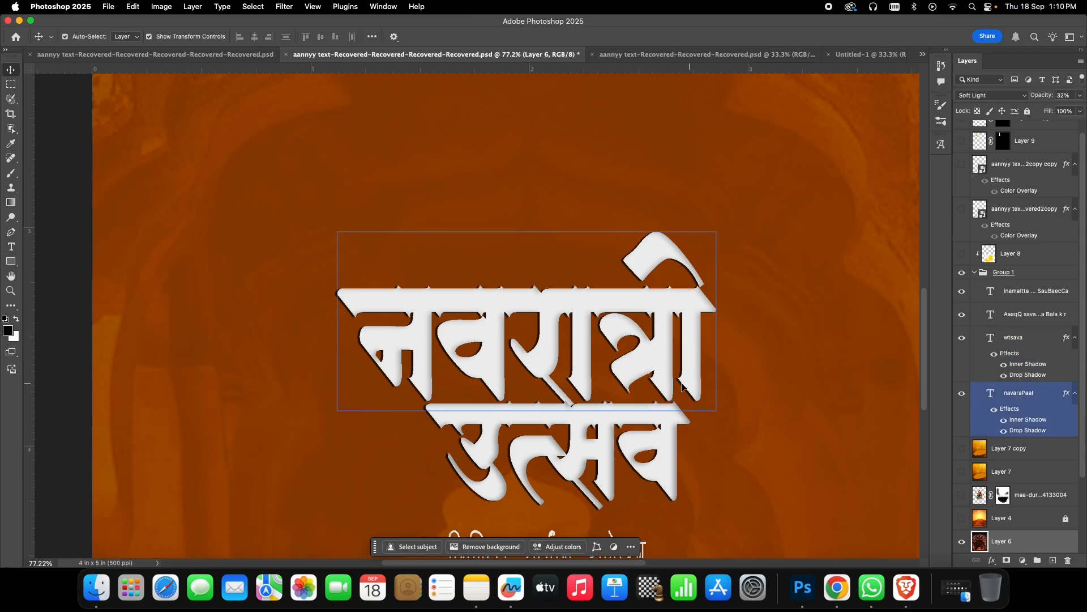
scroll(814, 397, "down", 2)
scroll(750, 381, "down", 3)
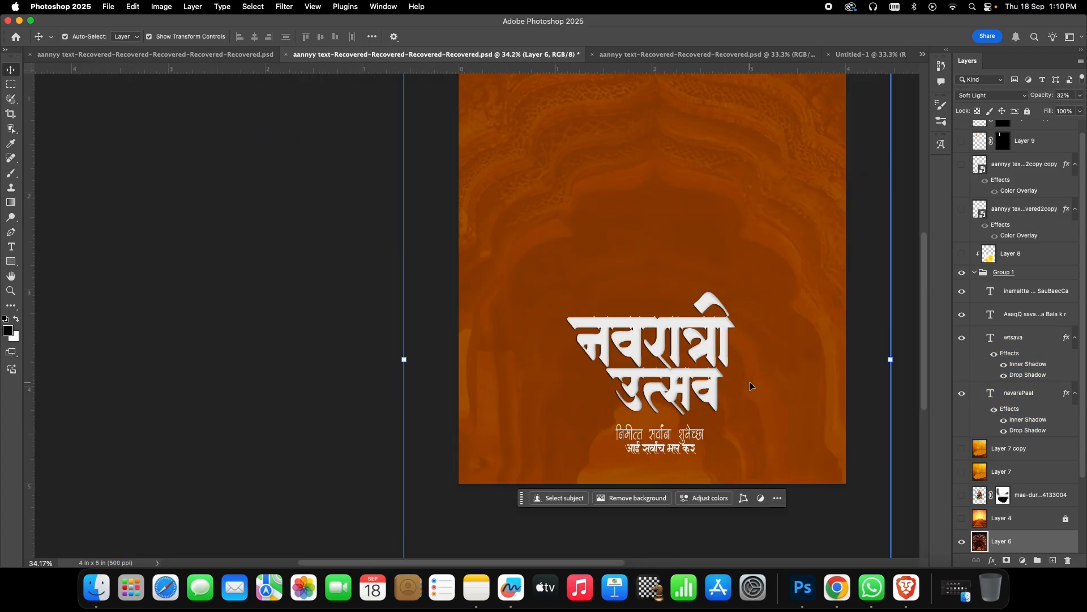
scroll(750, 382, "up", 4)
scroll(749, 383, "down", 2)
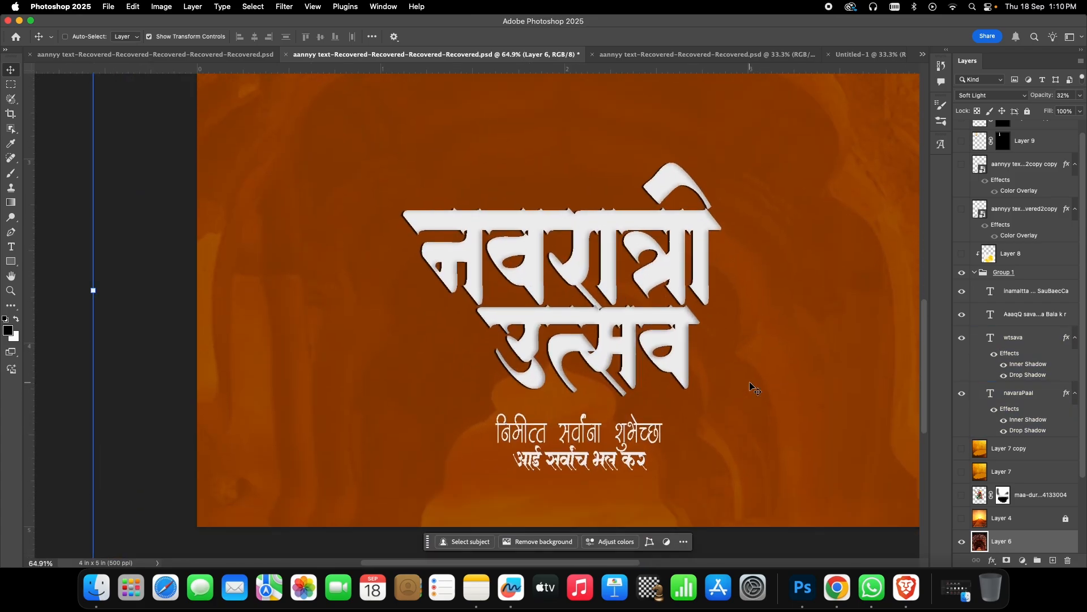
scroll(749, 382, "up", 4)
scroll(749, 382, "down", 3)
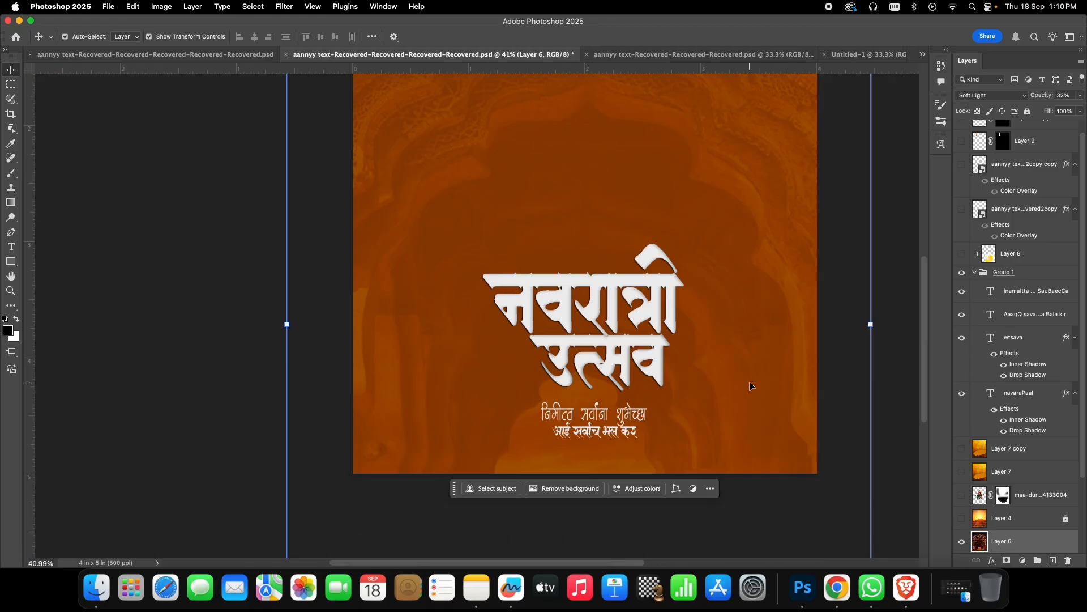
scroll(748, 381, "up", 1)
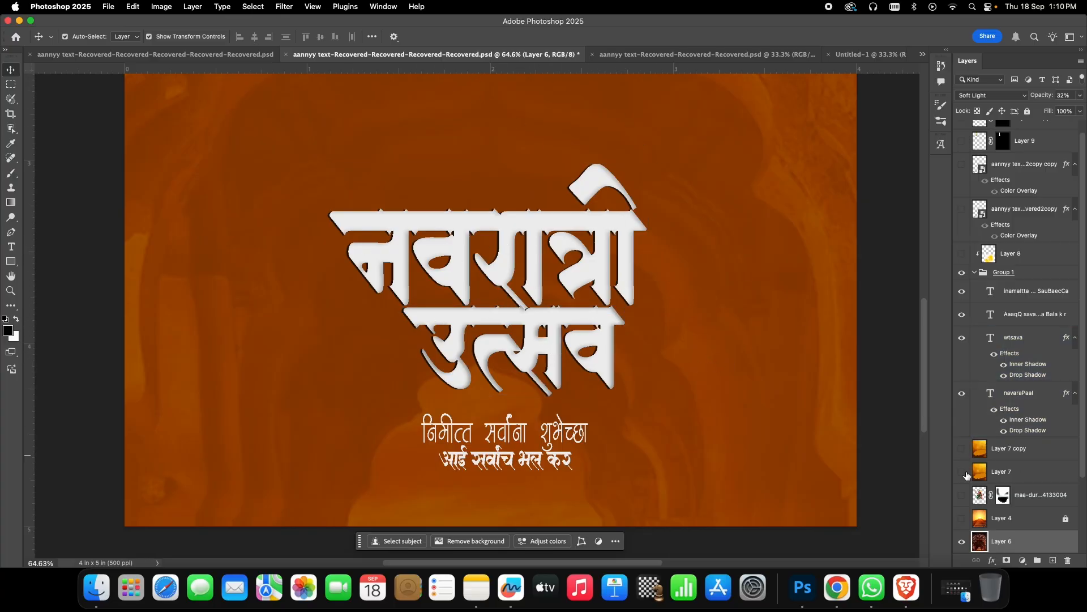
- Show the yellow texture Layer 8 clipped to Group 1 and inspect its colouring on the title lettering up close
mouse_move(964, 521)
left_mouse_down()
mouse_move(964, 456)
mouse_move(963, 520)
left_mouse_up()
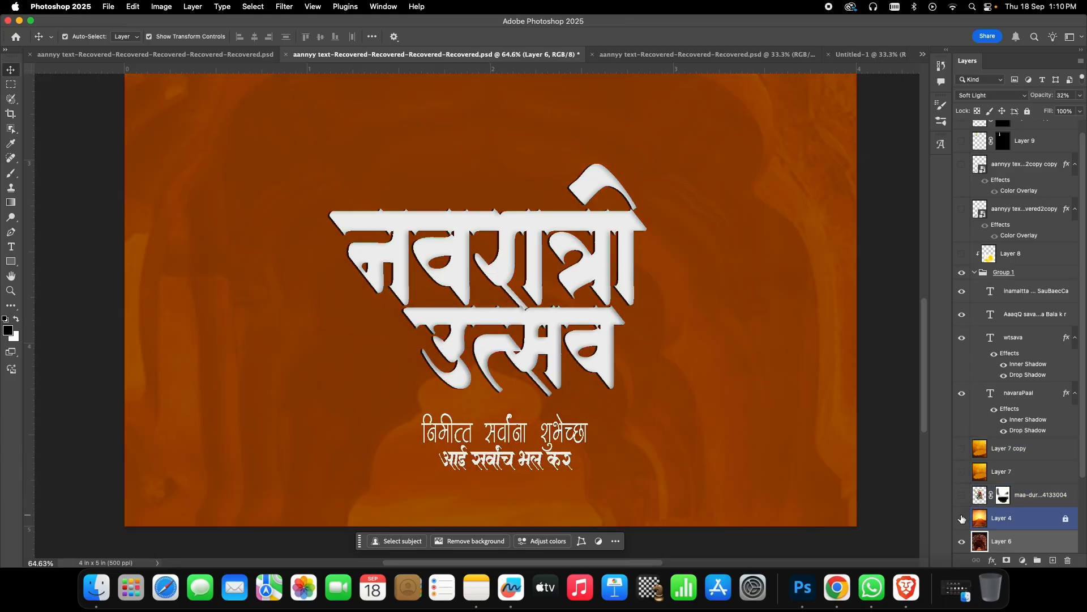
left_click(962, 254)
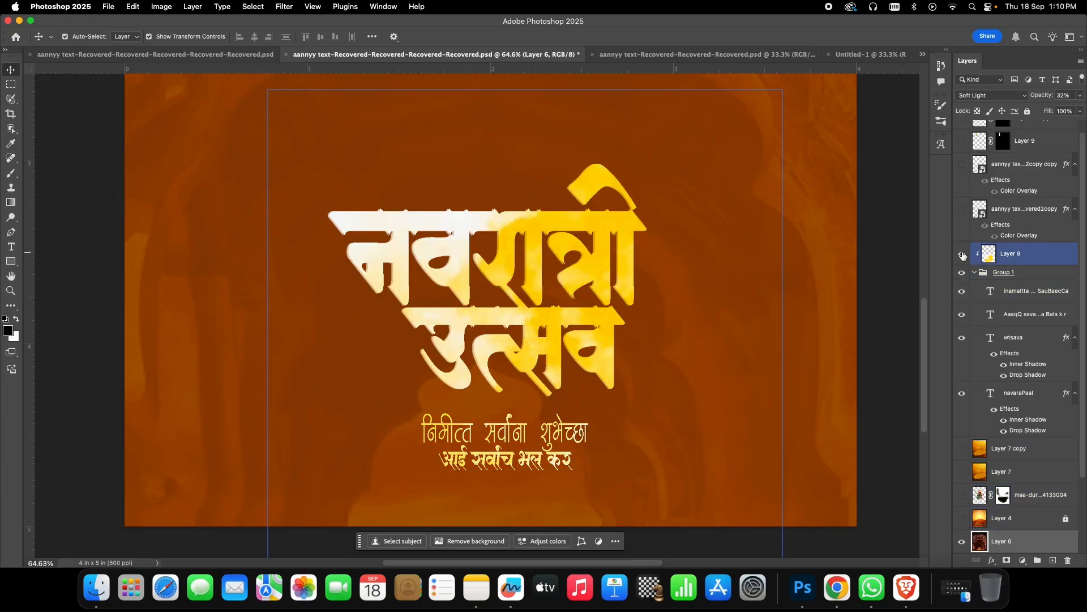
left_click(602, 227)
scroll(599, 227, "up", 5)
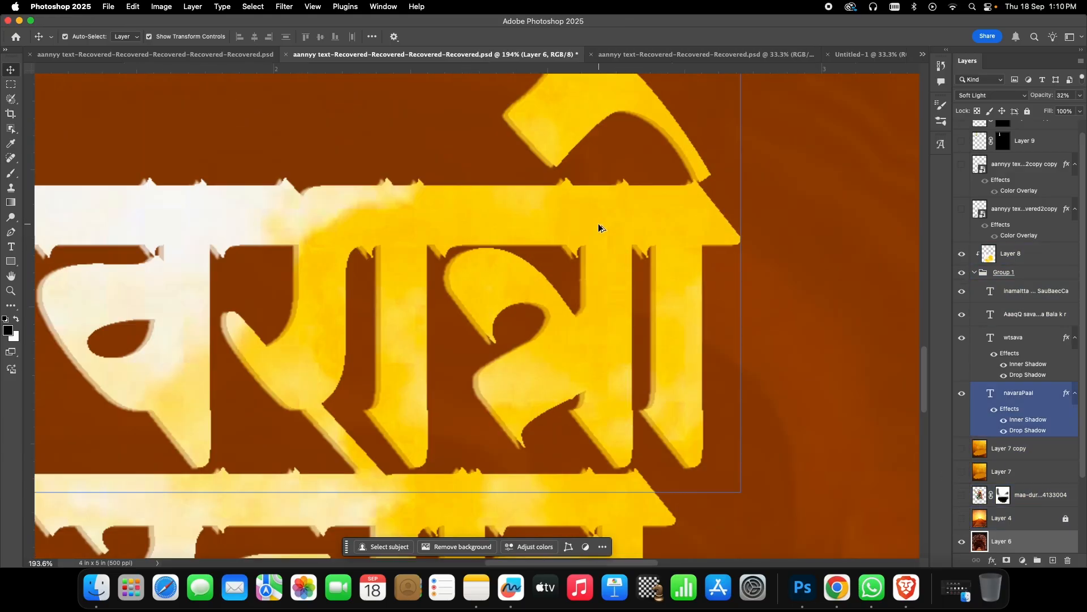
scroll(583, 235, "down", 4)
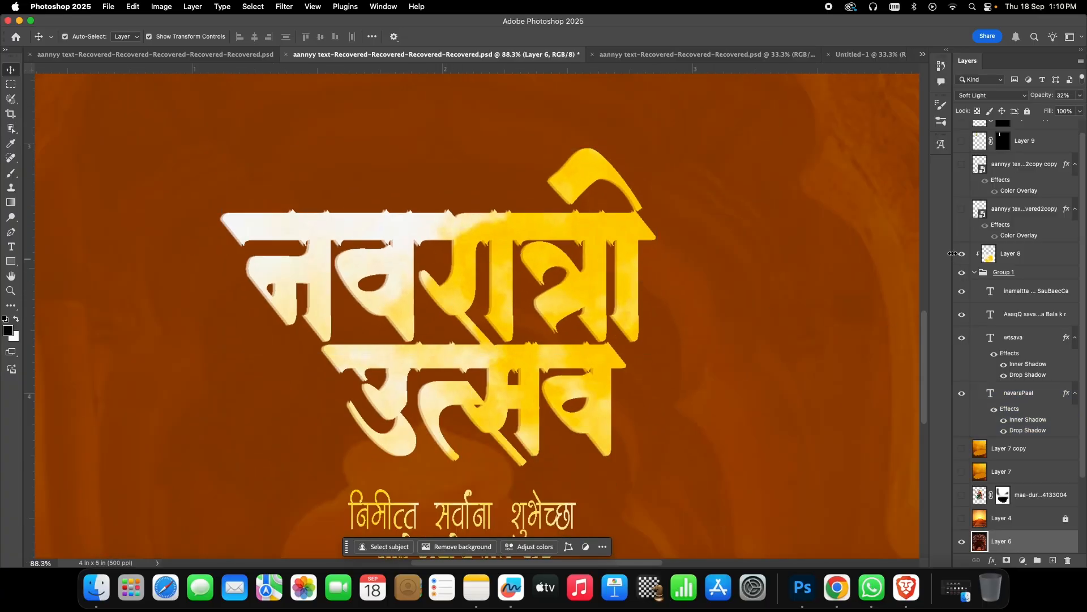
left_click(1030, 255)
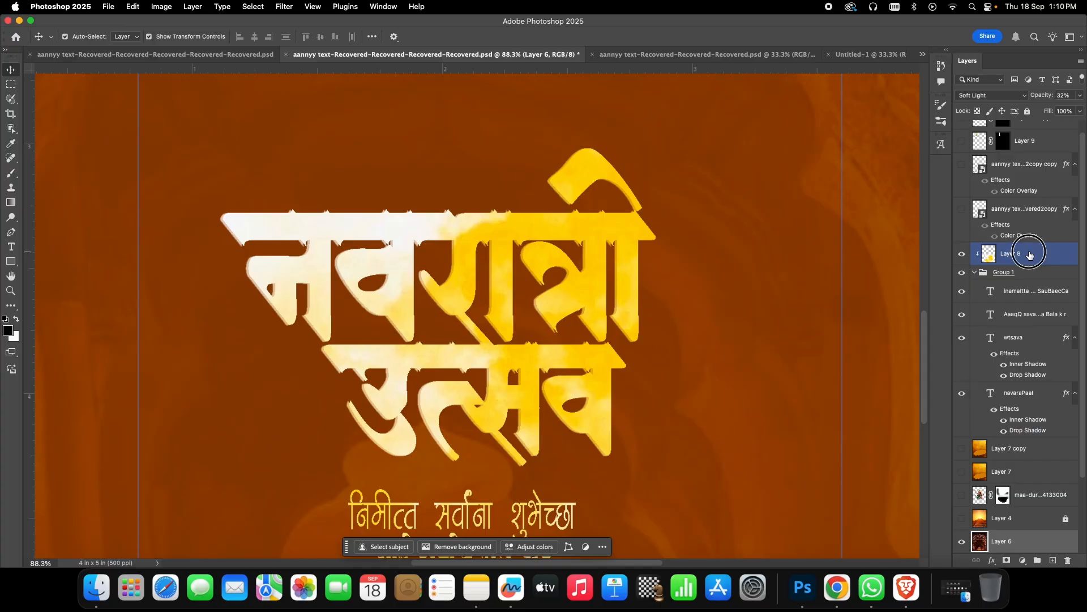
double_click(1010, 255)
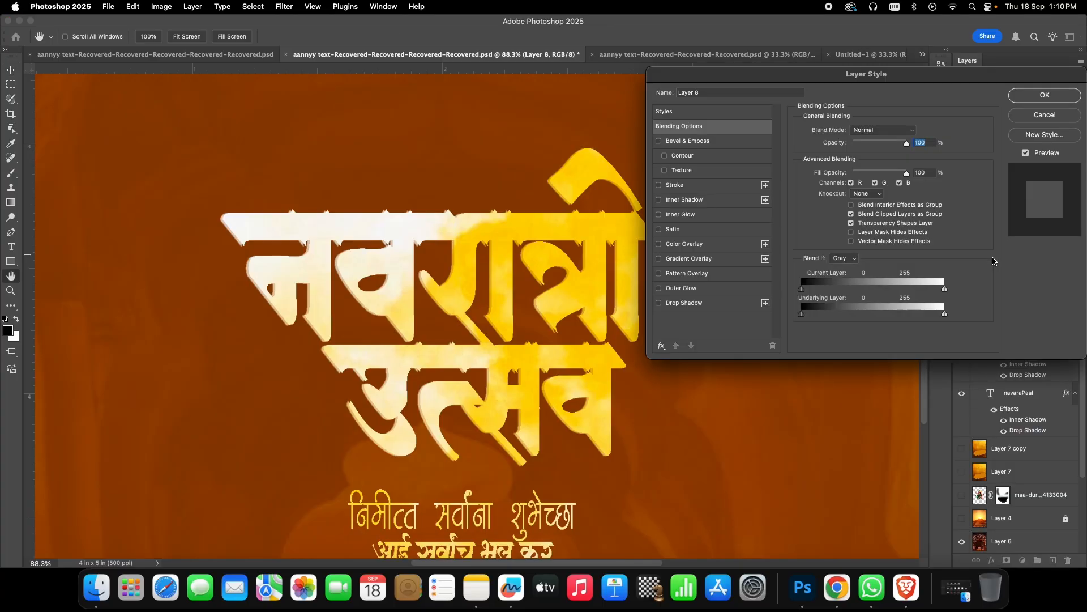
left_click(1044, 118)
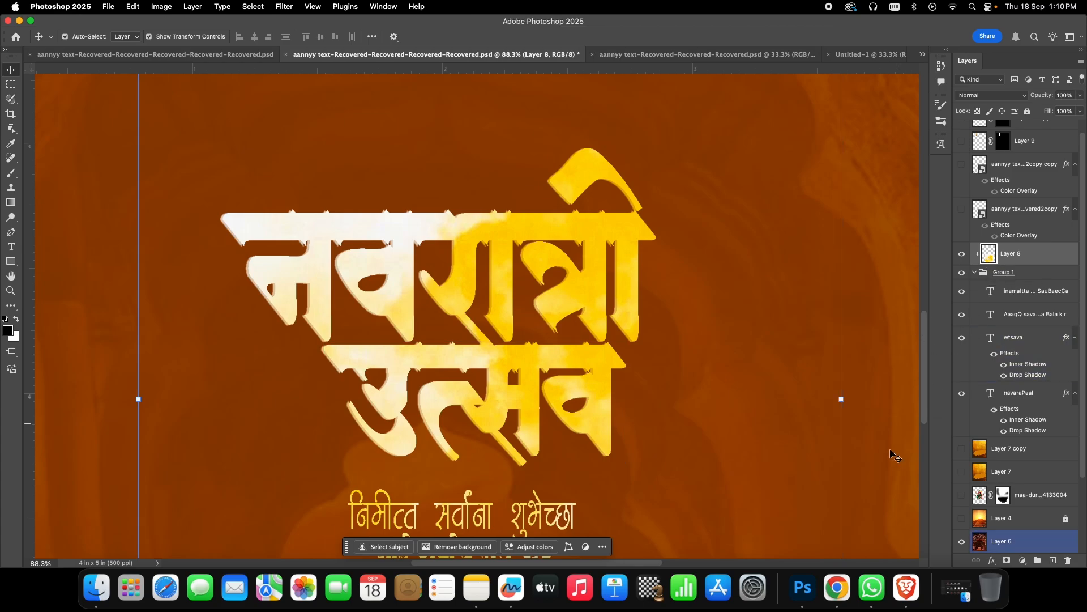
- Switch to Pinterest in Chrome, search for "yellow texture" and open the yellow abstract background pin
left_click(838, 586)
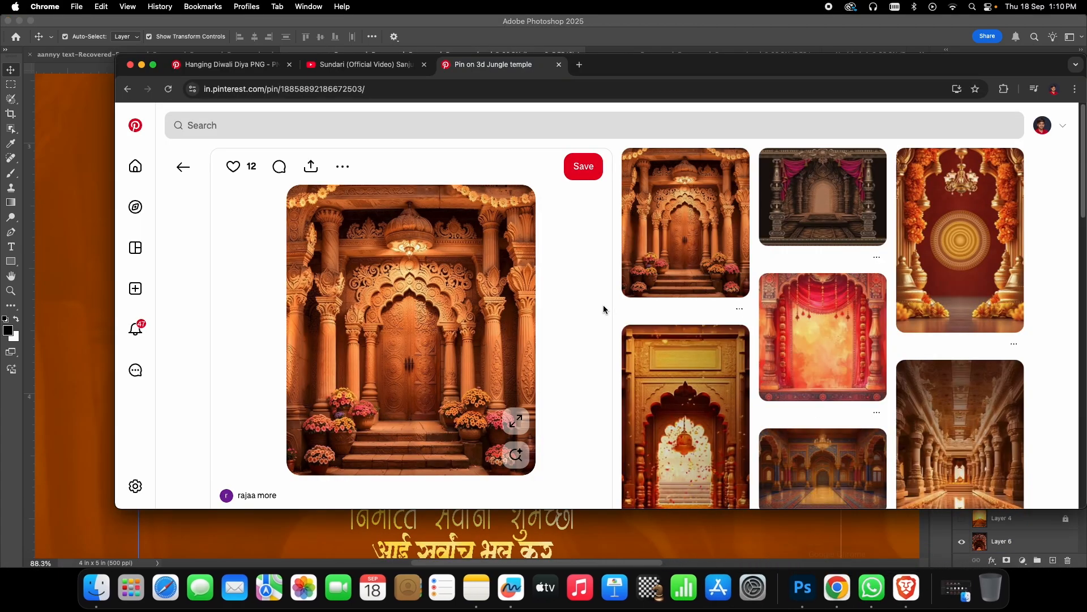
left_click(390, 137)
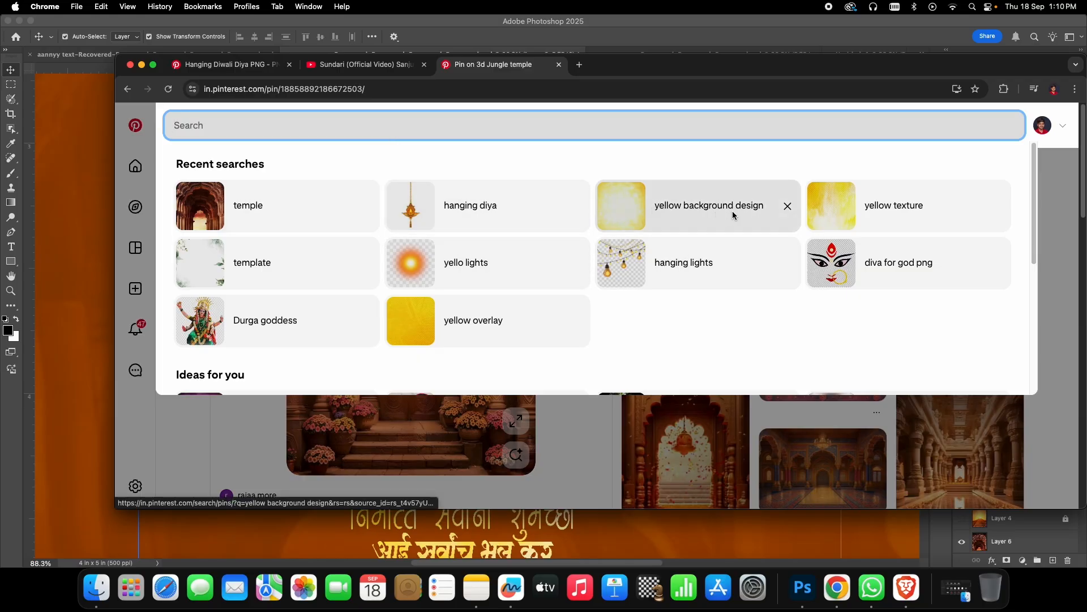
left_click(898, 211)
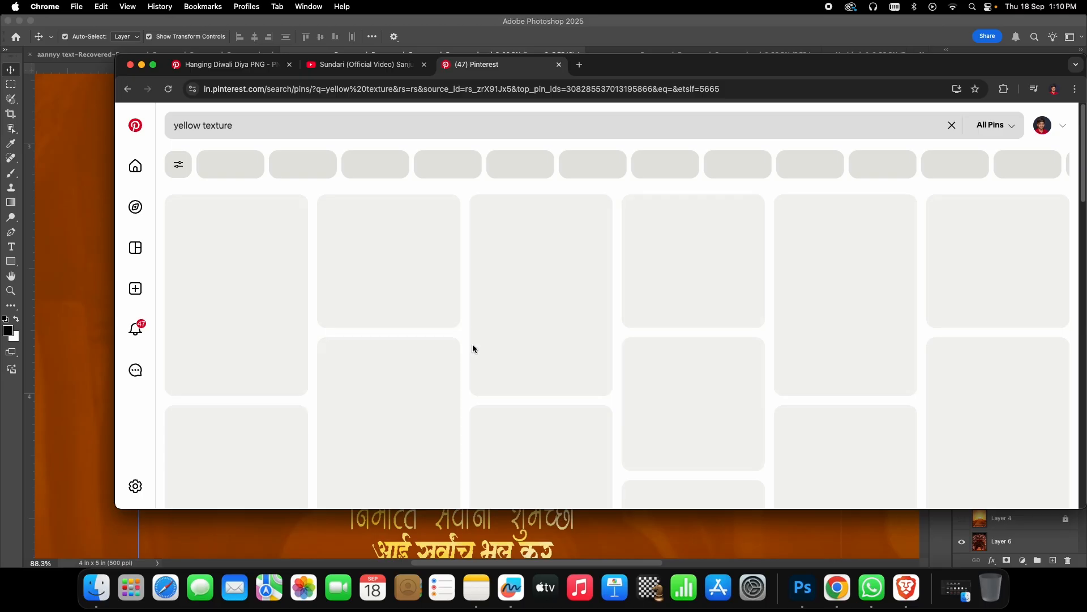
scroll(538, 312, "down", 2)
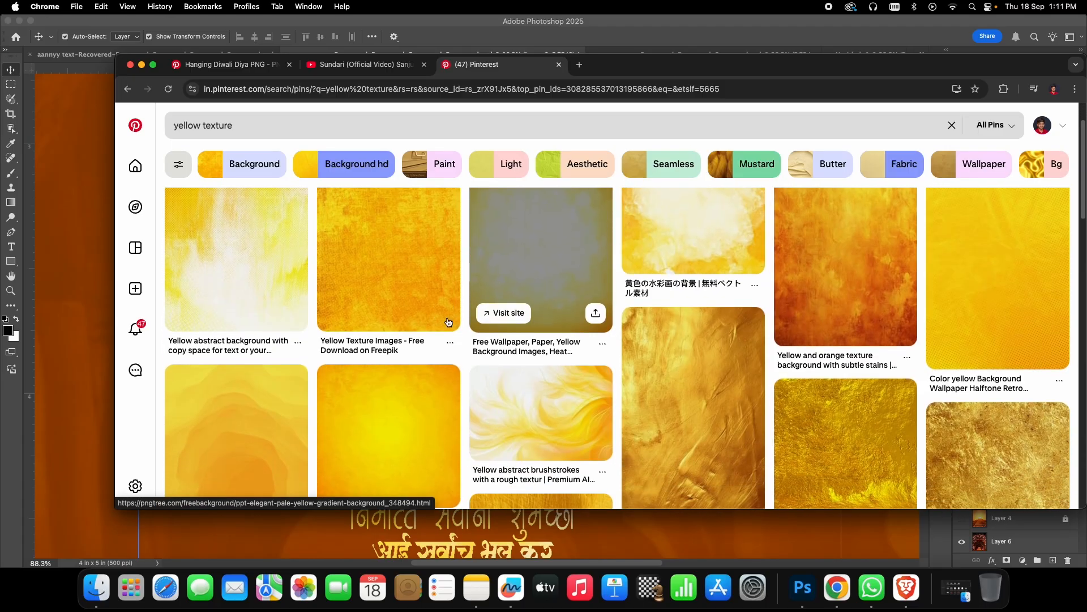
left_click(233, 292)
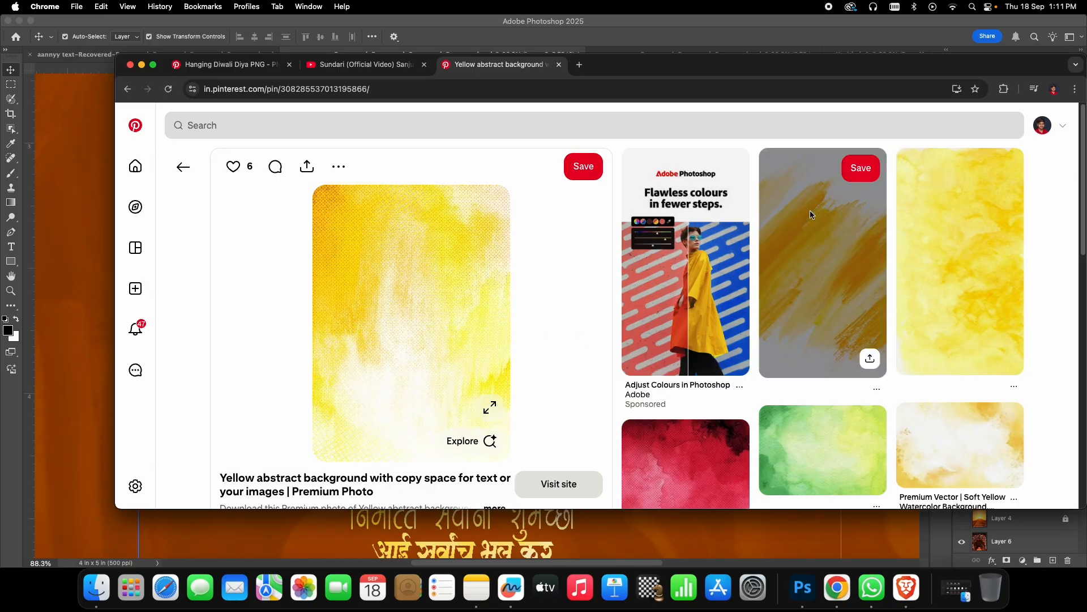
- Bring the yellow abstract background image into the Photoshop poster above Layer 8, hide Layer 8, and move the image over the title
left_click_drag(391, 306, 517, 308)
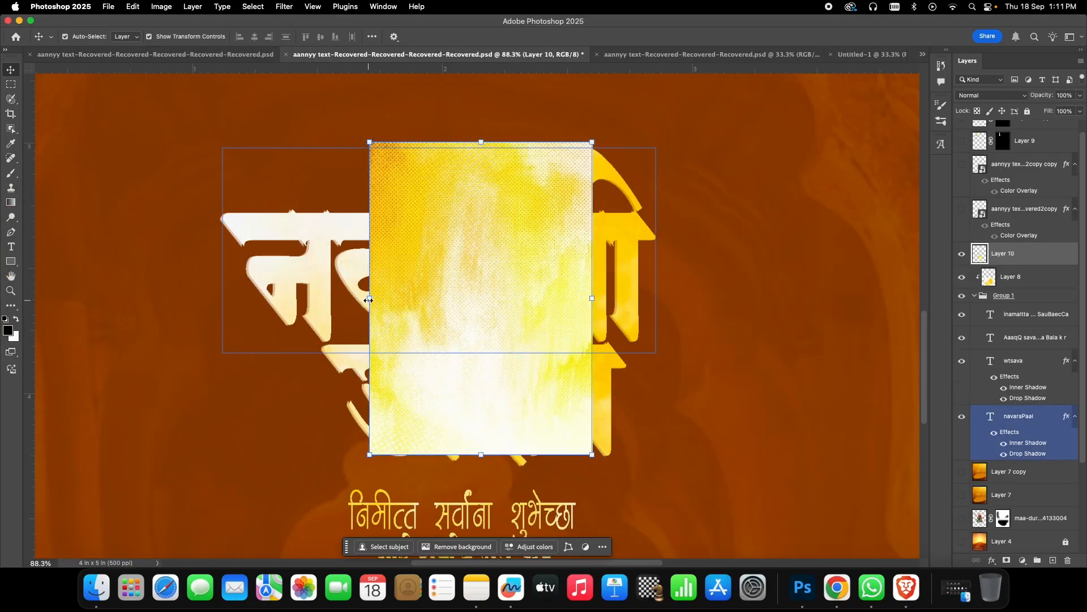
left_click(961, 278)
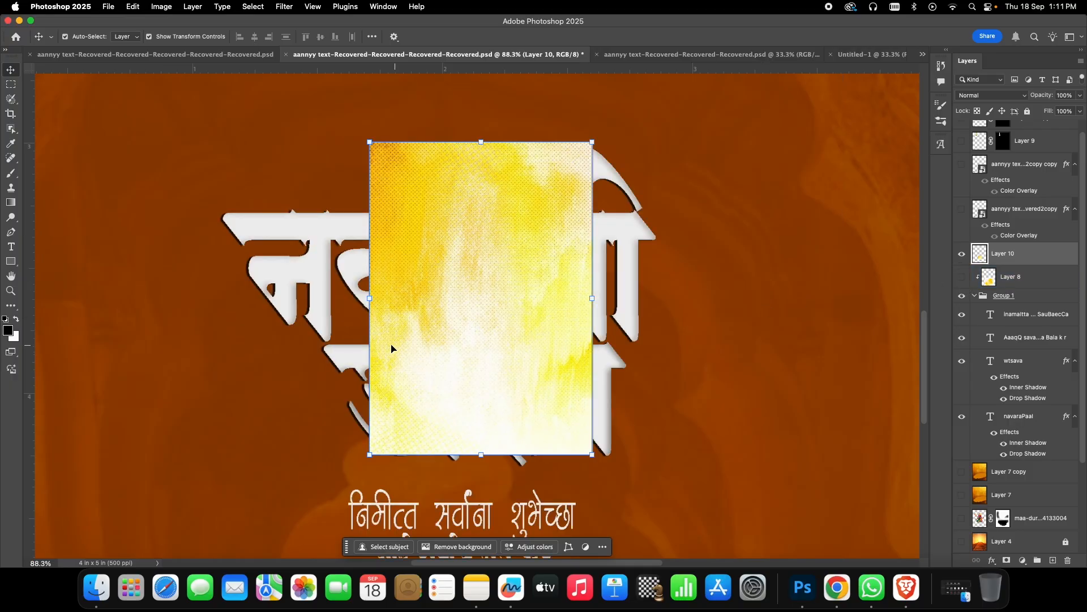
left_click_drag(485, 310, 465, 334)
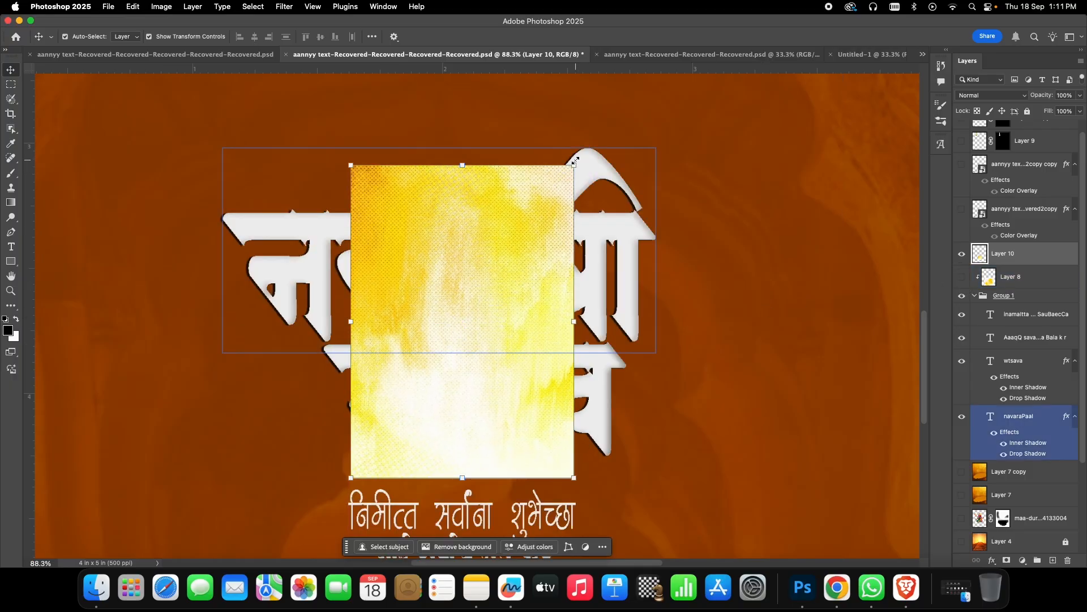
- Scale the yellow texture image to about 162%, rotate it about 90° so it covers the title lettering, and apply the transform
left_click_drag(579, 164, 674, 462)
left_click_drag(307, 327, 215, 329)
left_click_drag(618, 319, 687, 315)
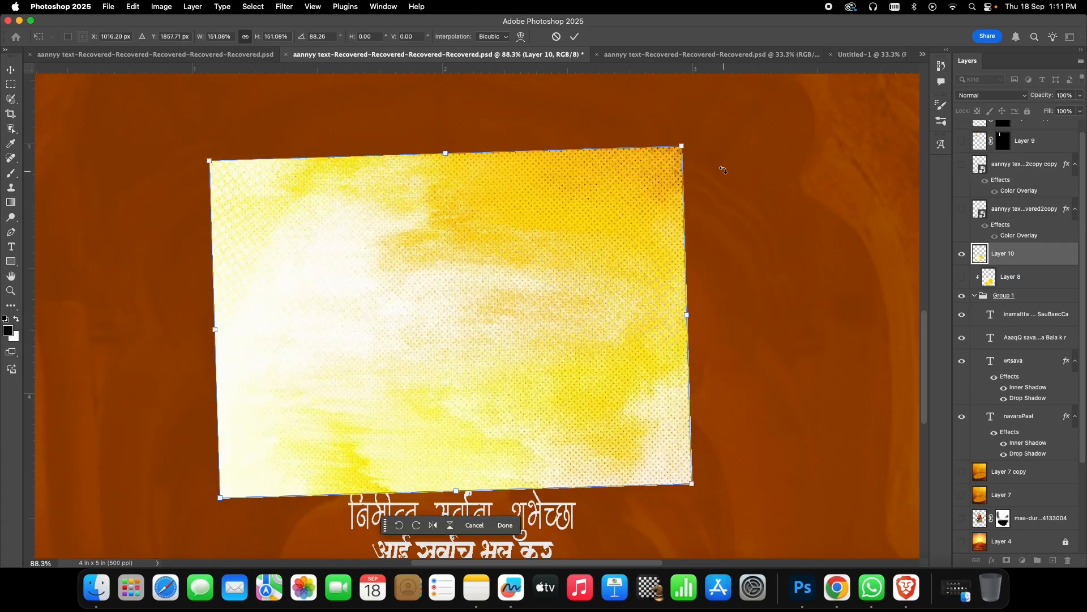
mouse_move(715, 136)
left_mouse_down()
mouse_move(743, 158)
mouse_move(735, 133)
left_mouse_up()
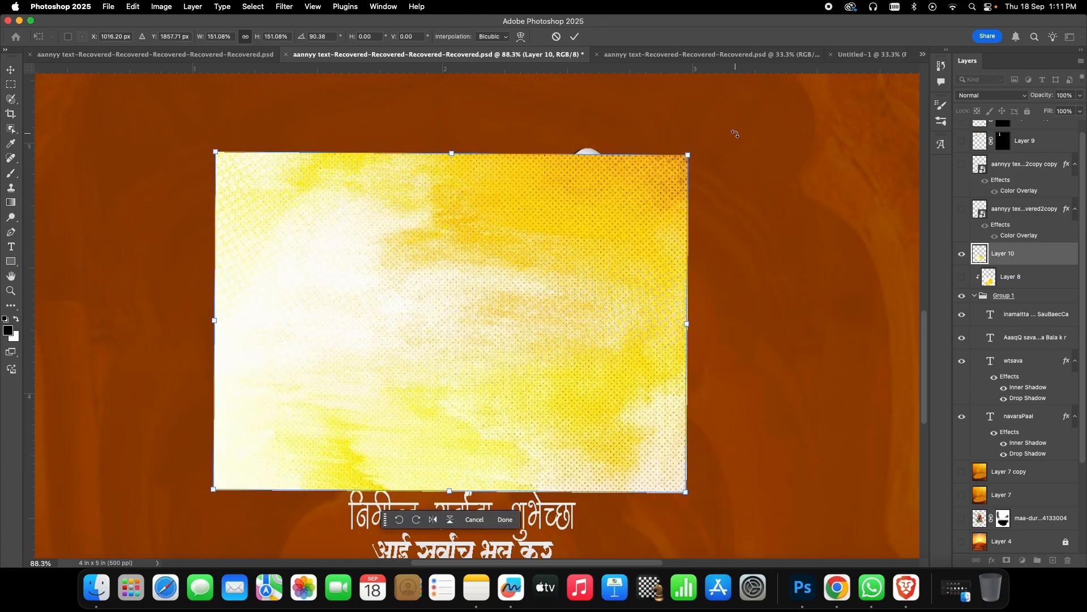
left_click_drag(687, 328, 719, 330)
left_click_drag(602, 358, 598, 342)
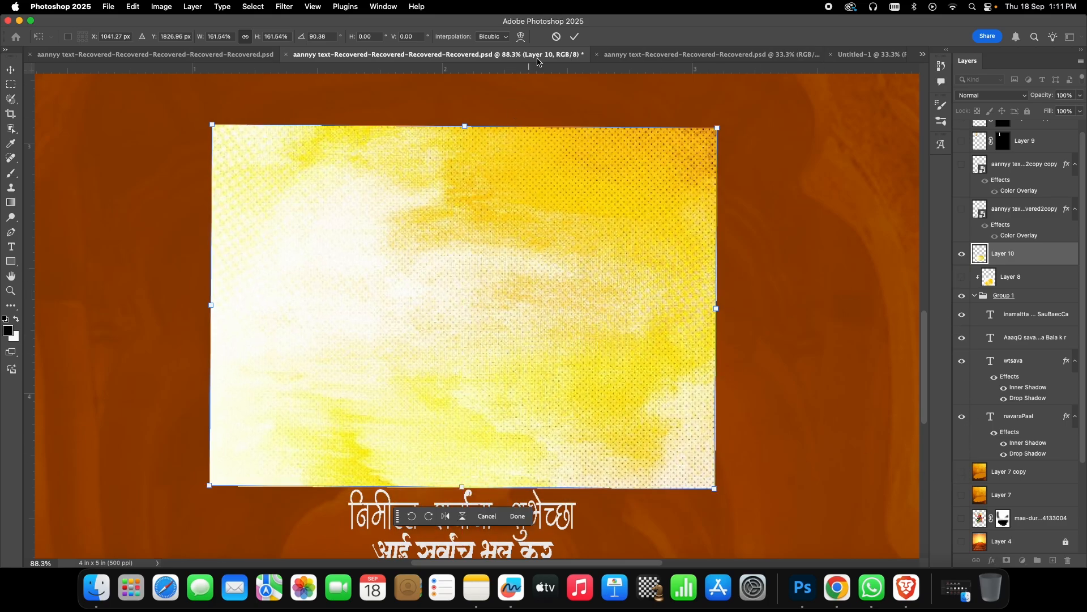
left_click(574, 37)
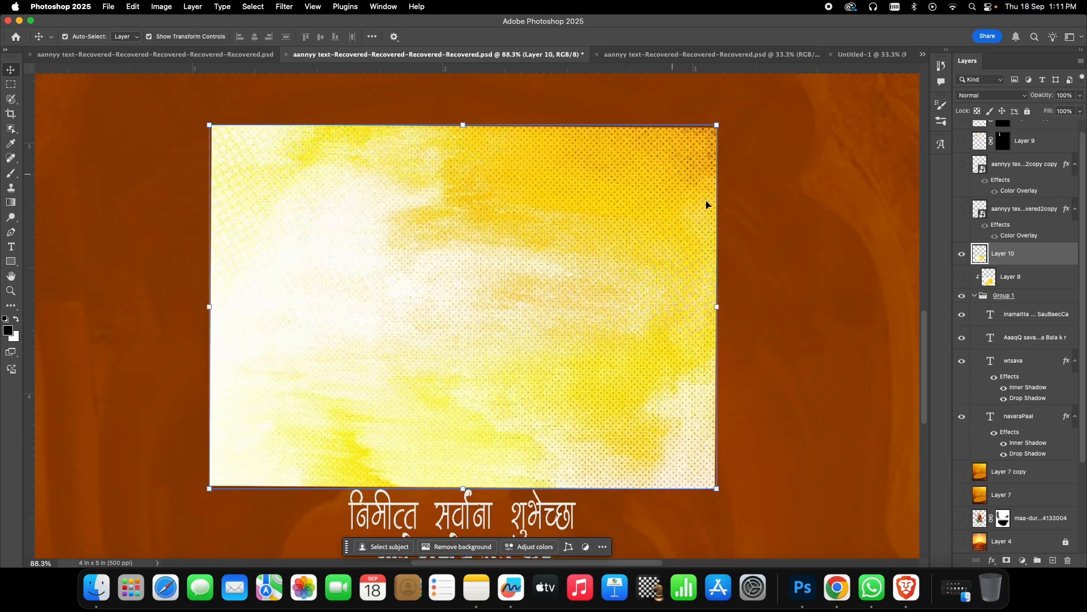
- Undo the yellow image's transform, the hiding of Layer 8, and the placement of the image in the poster
key("super+z")
key("super+z")
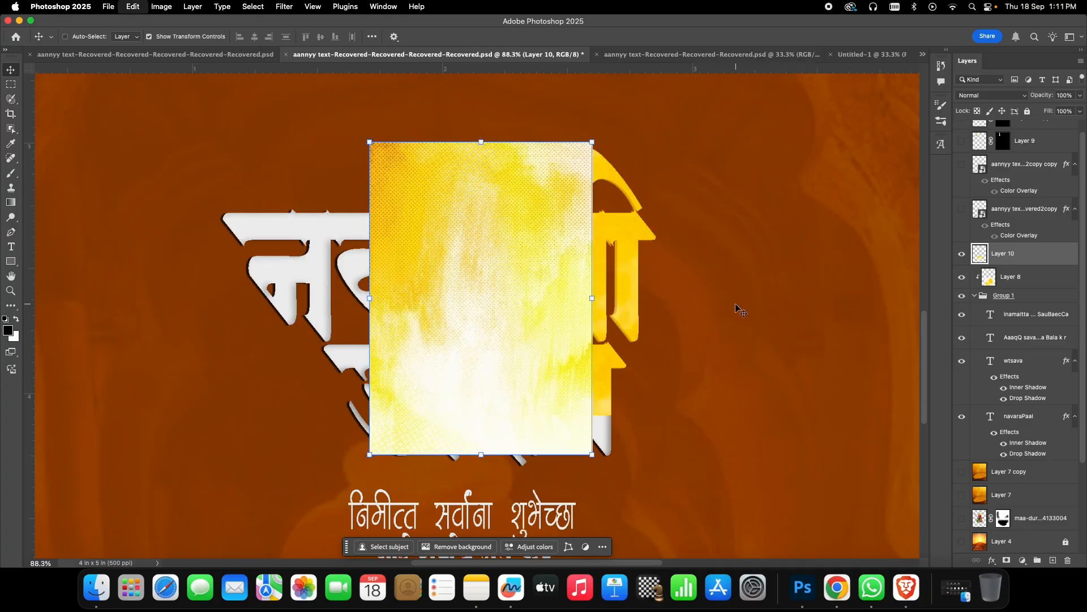
key("super+z")
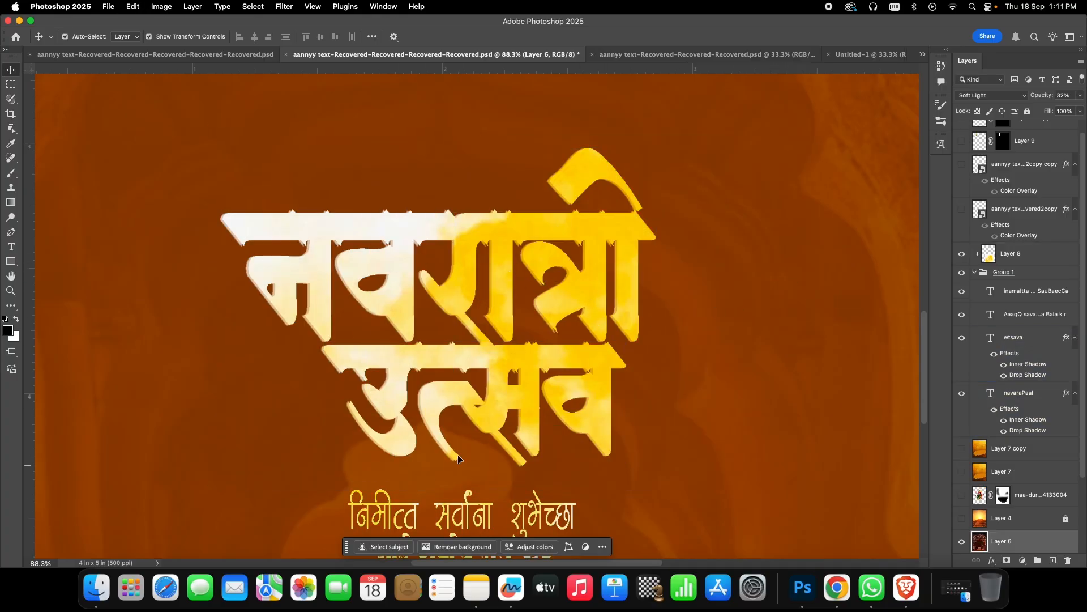
- Select the नवरात्री title text layer on the poster
scroll(459, 459, "down", 2)
left_click(464, 368)
left_click(438, 231)
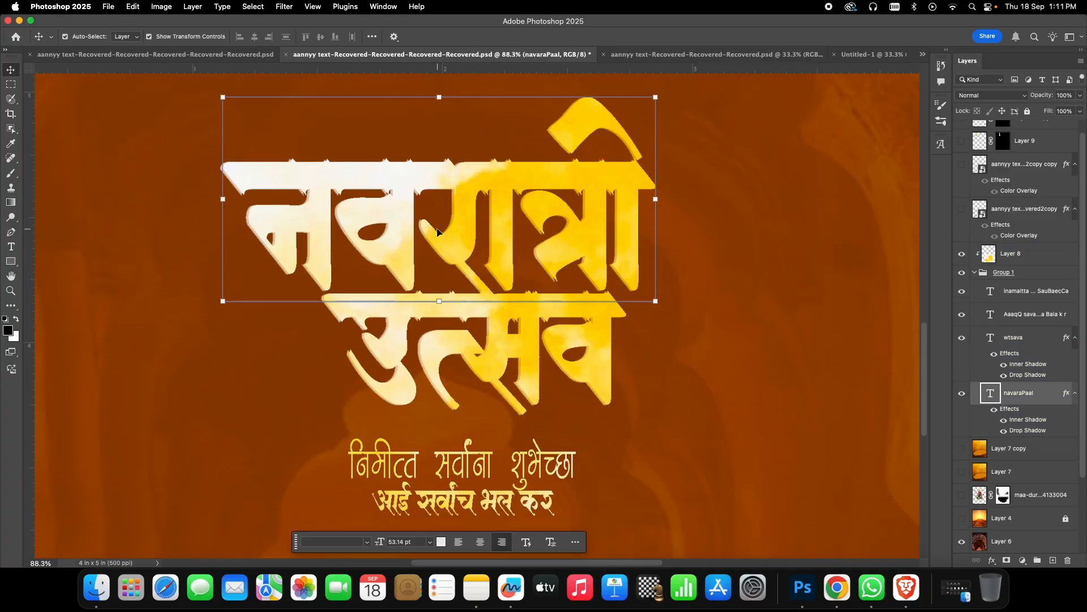
- Select all four text layers inside Group 1: both title words and the two subtitle lines
left_click(1009, 252)
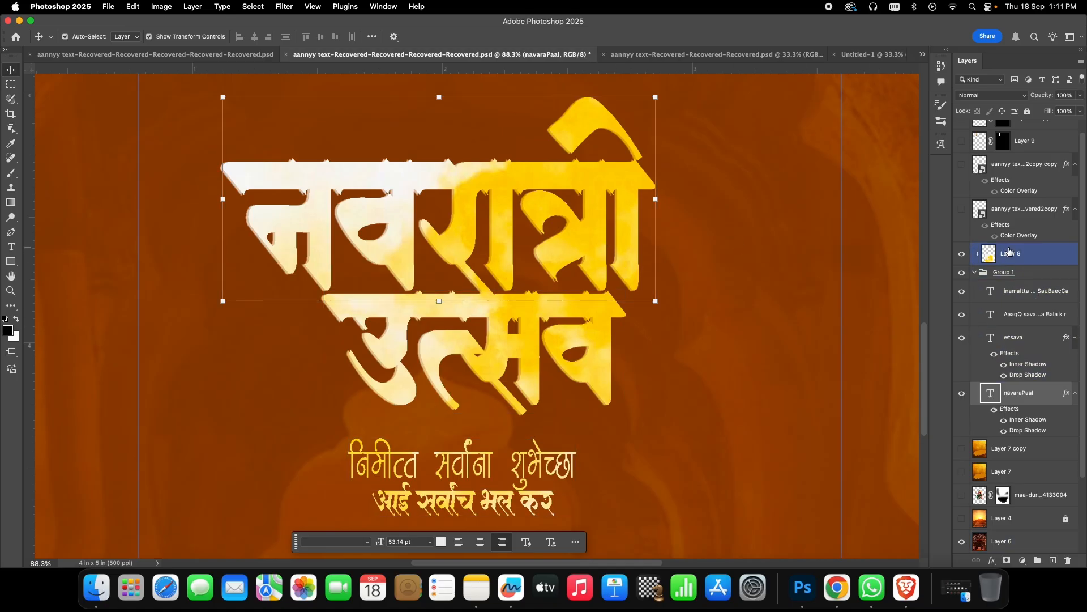
left_click(778, 282)
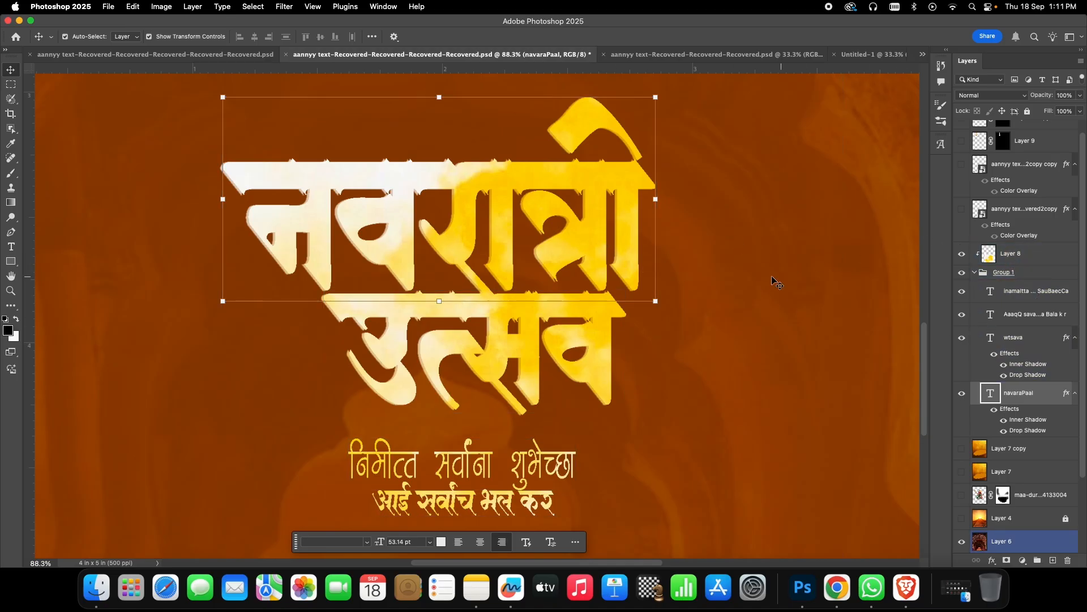
left_click(703, 312)
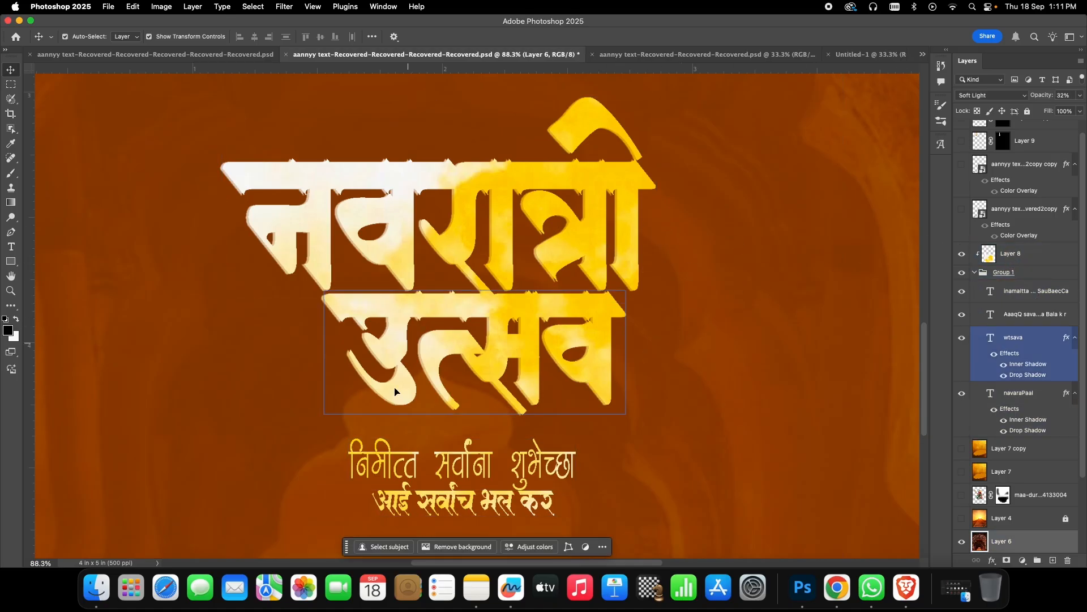
left_click(1023, 397)
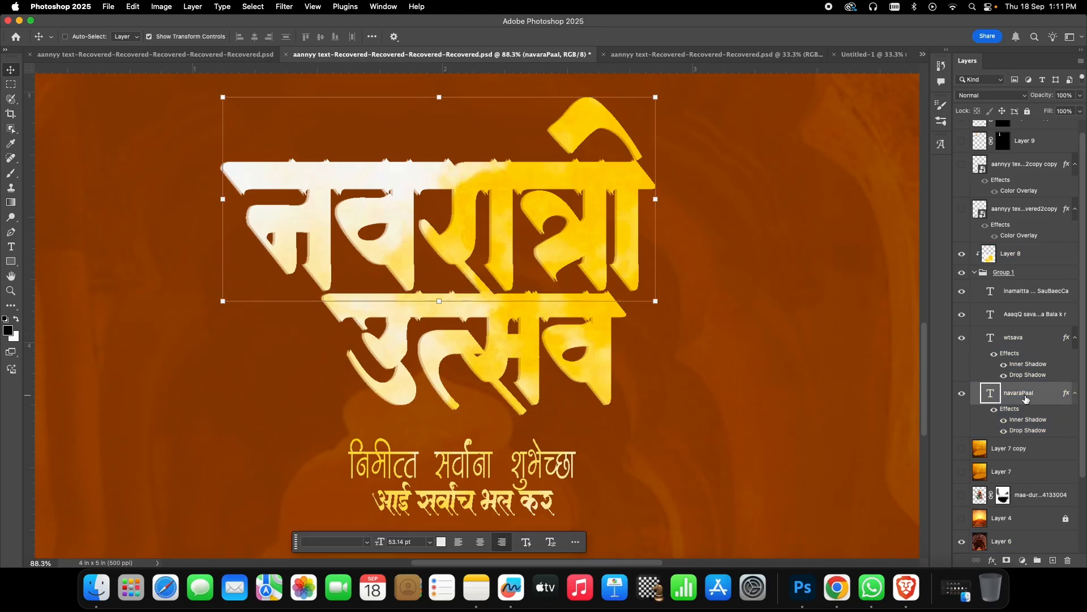
left_click(1028, 343, "shift")
left_click(1026, 316, "shift")
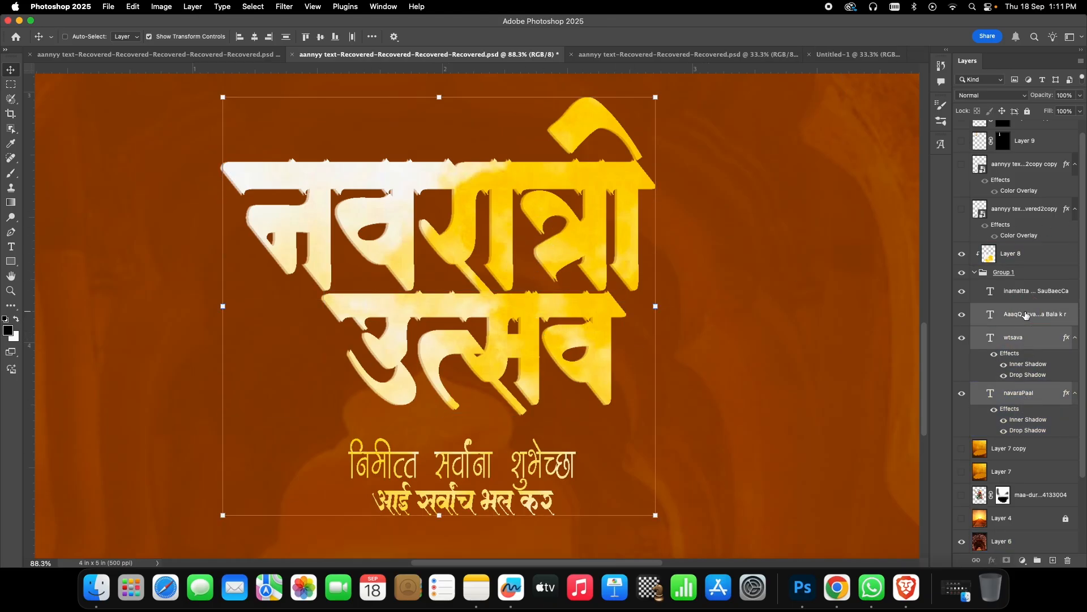
left_click(1025, 295, "shift")
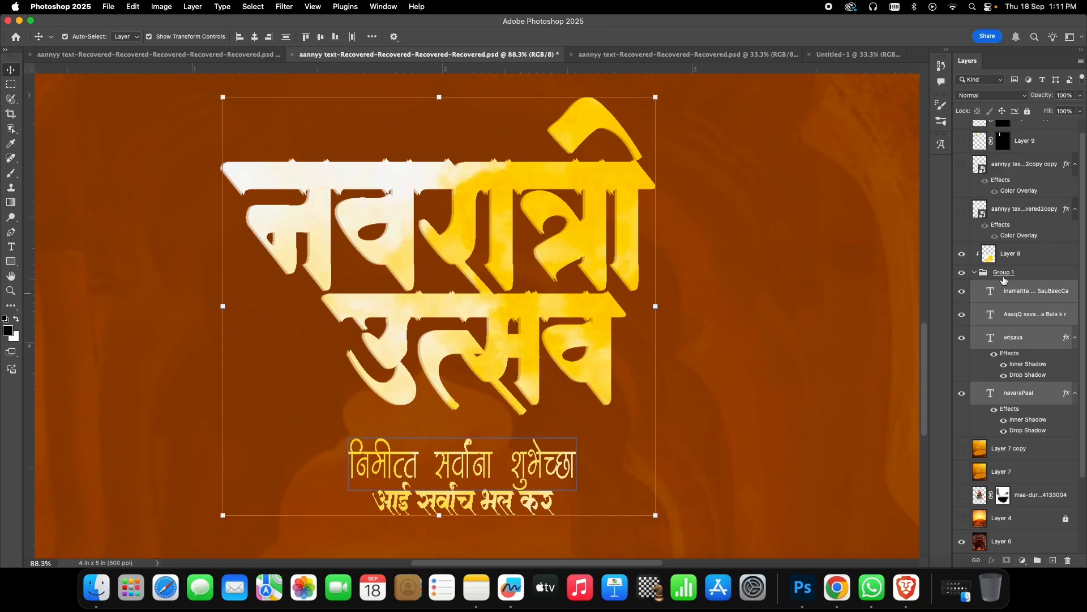
left_click(1034, 547)
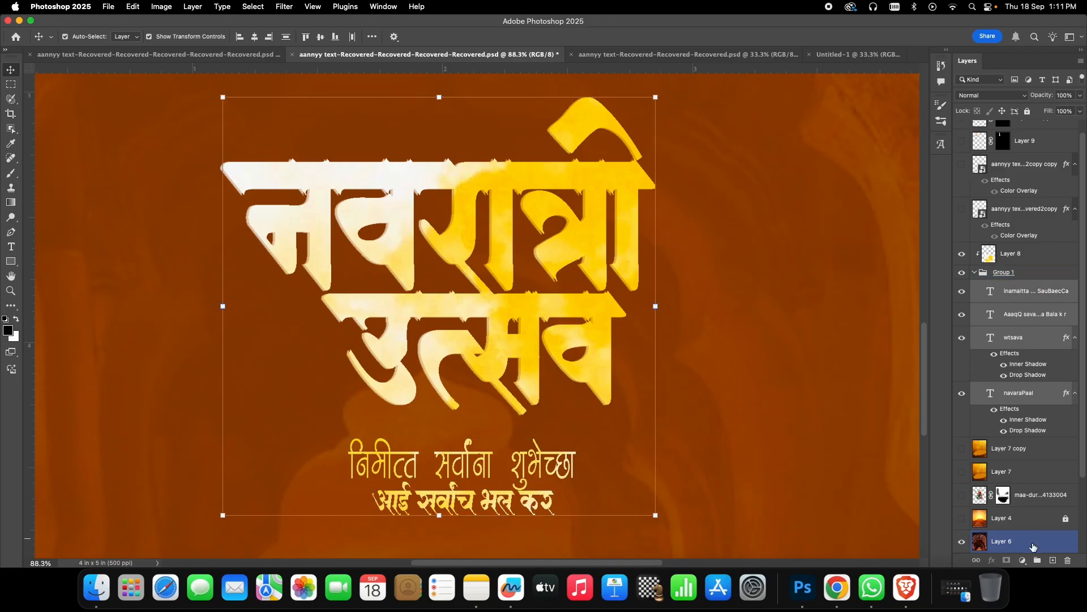
left_click_drag(1034, 547, 1036, 559)
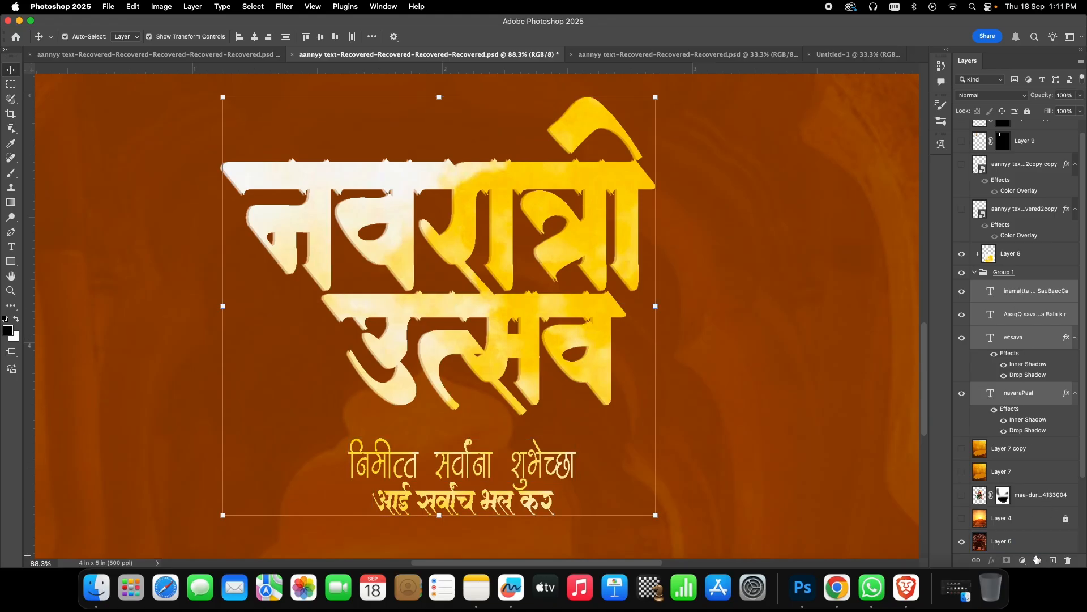
- Select Group 1, look through the text layers it contains, and leave the group collapsed
double_click(1019, 275)
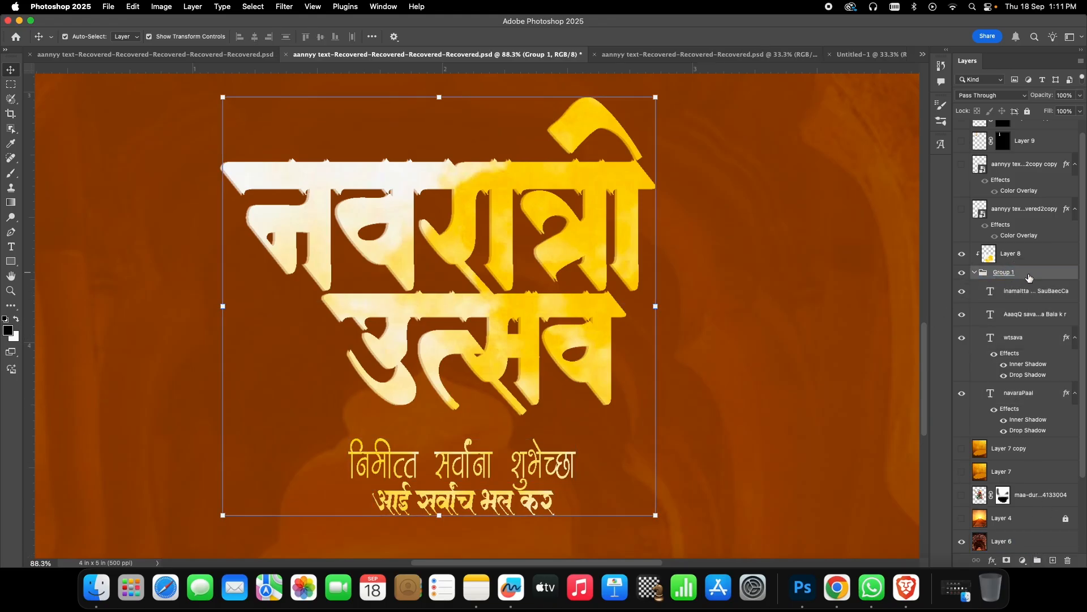
left_click(1044, 114)
left_click(1019, 267)
left_click(978, 276, "alt")
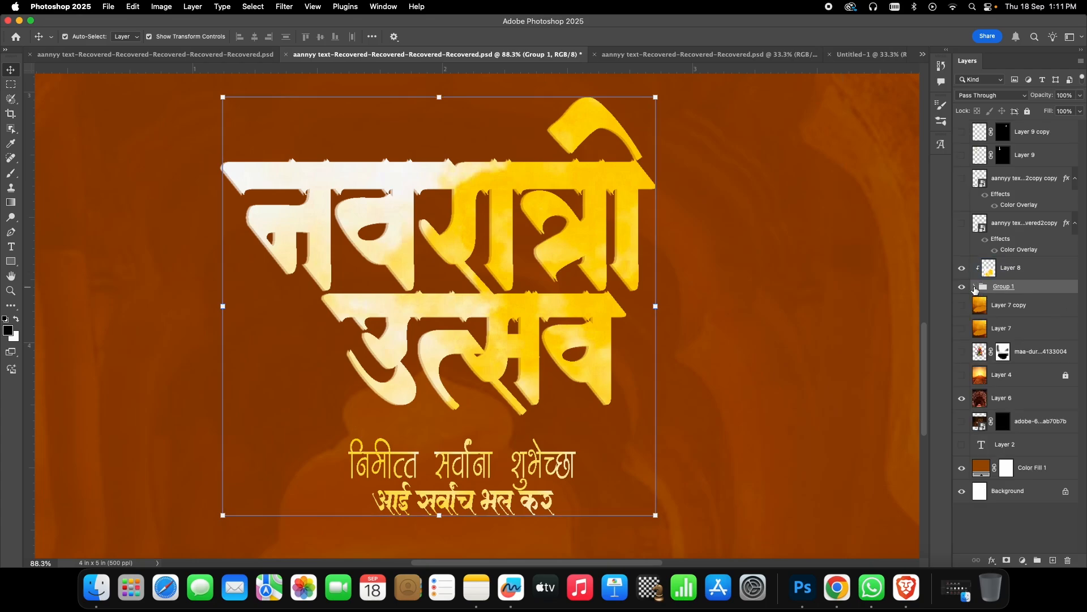
left_click(974, 287)
left_click(1025, 341)
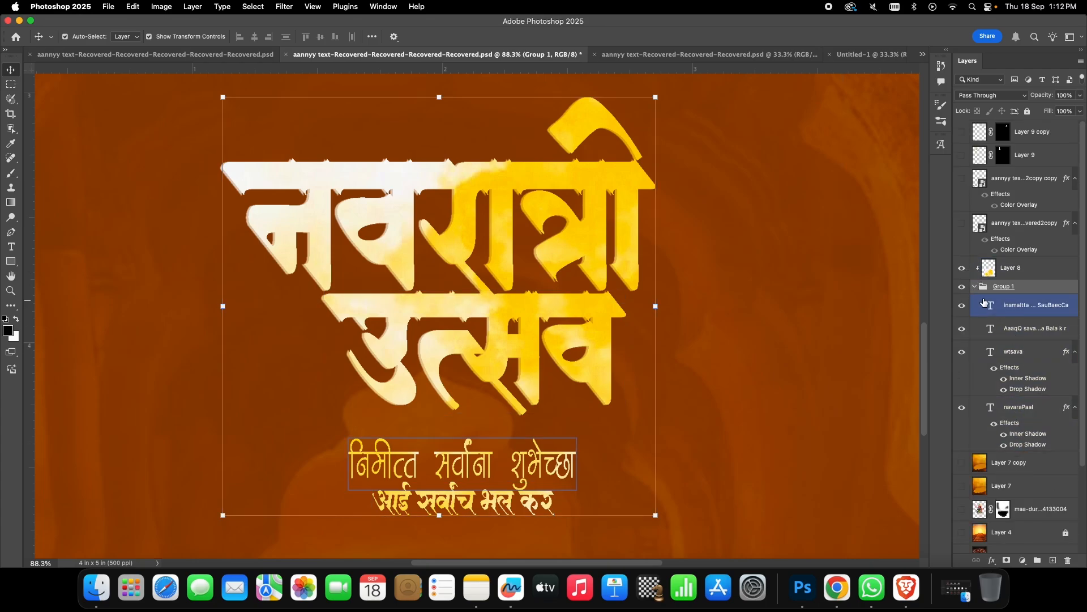
left_click(974, 287)
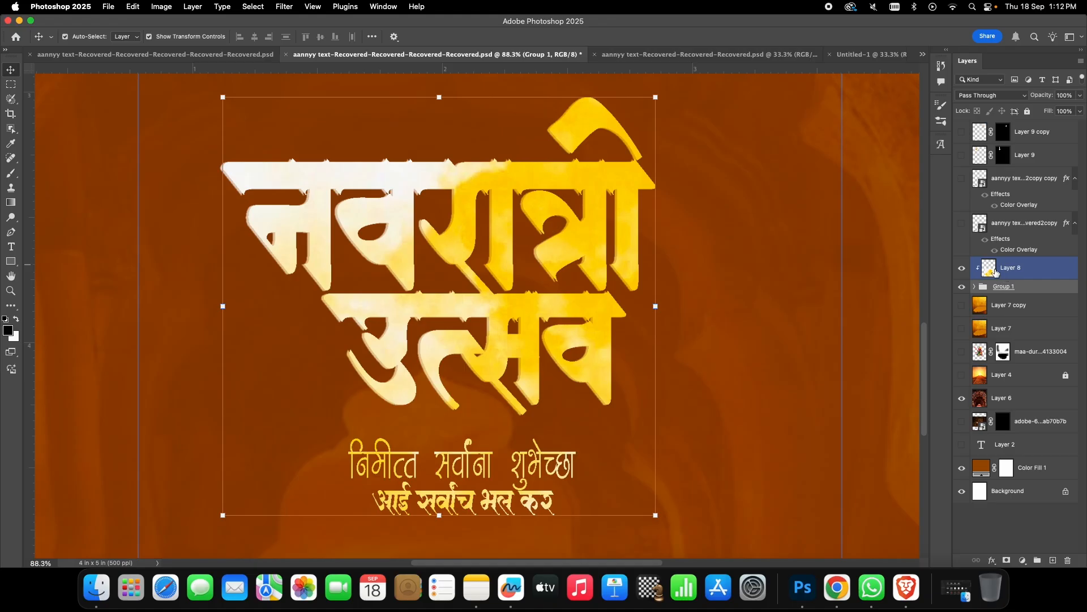
- Switch to Chrome to view the yellow abstract background pin and return to the Photoshop poster
left_click(834, 590)
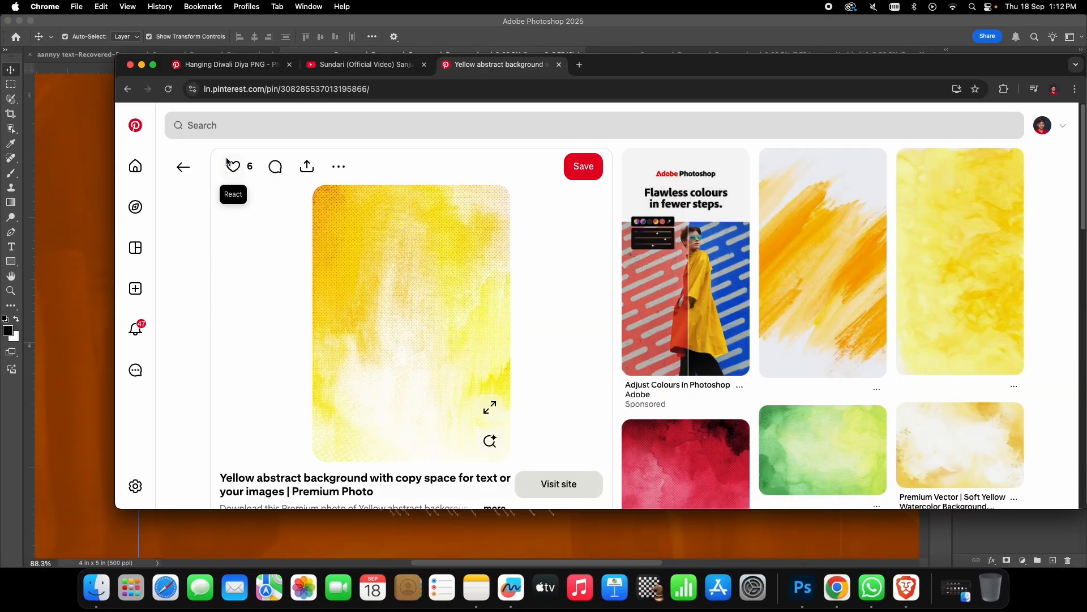
left_click(142, 65)
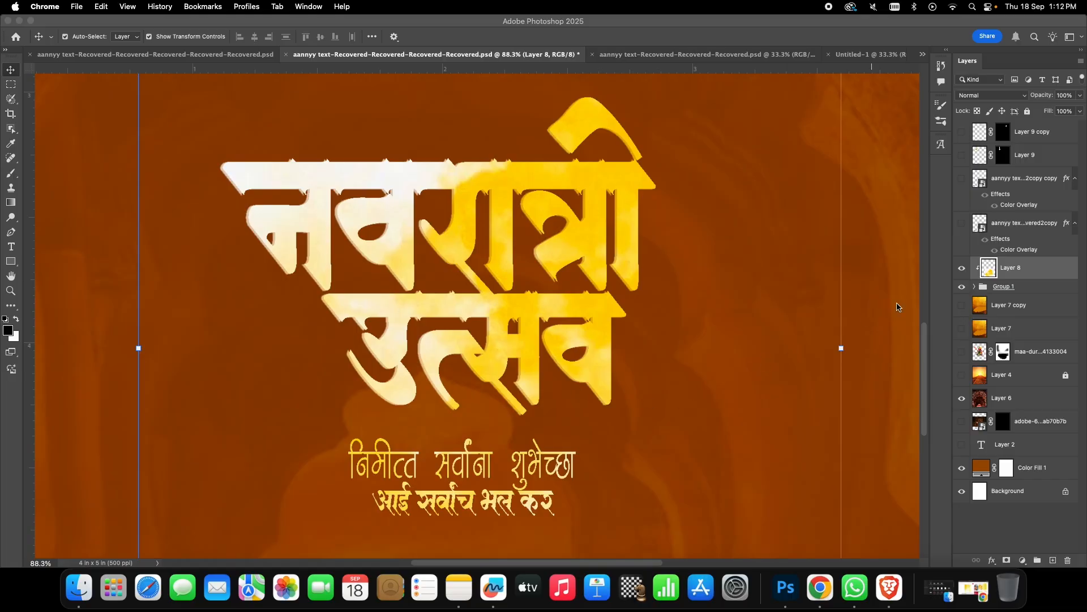
- Release the clipping mask of Layer 8 and clip the layer to Group 1 again
left_click(1009, 272)
right_click(1008, 272)
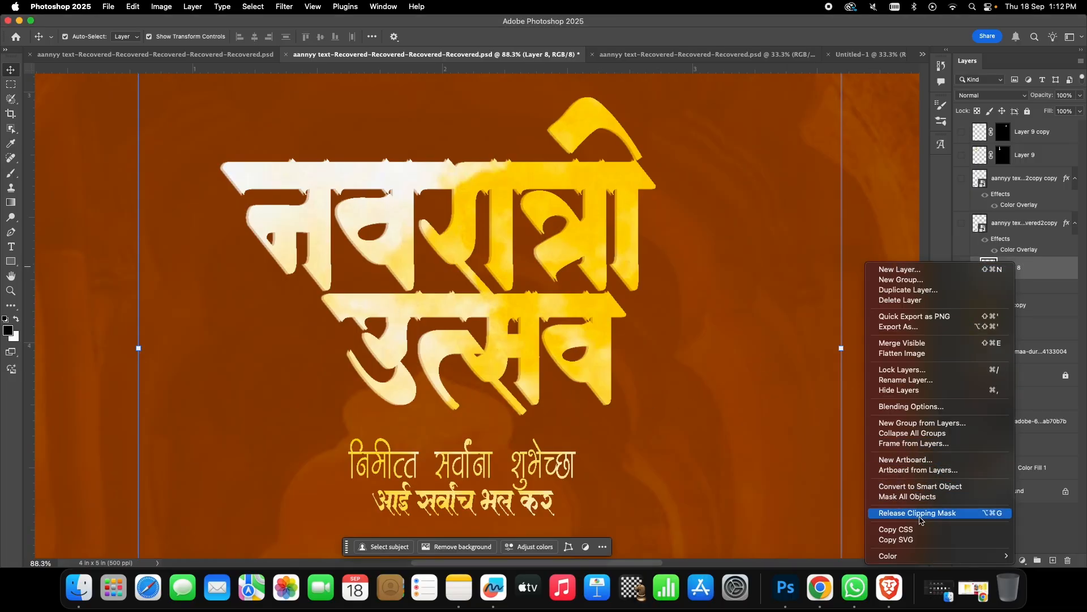
left_click(941, 515)
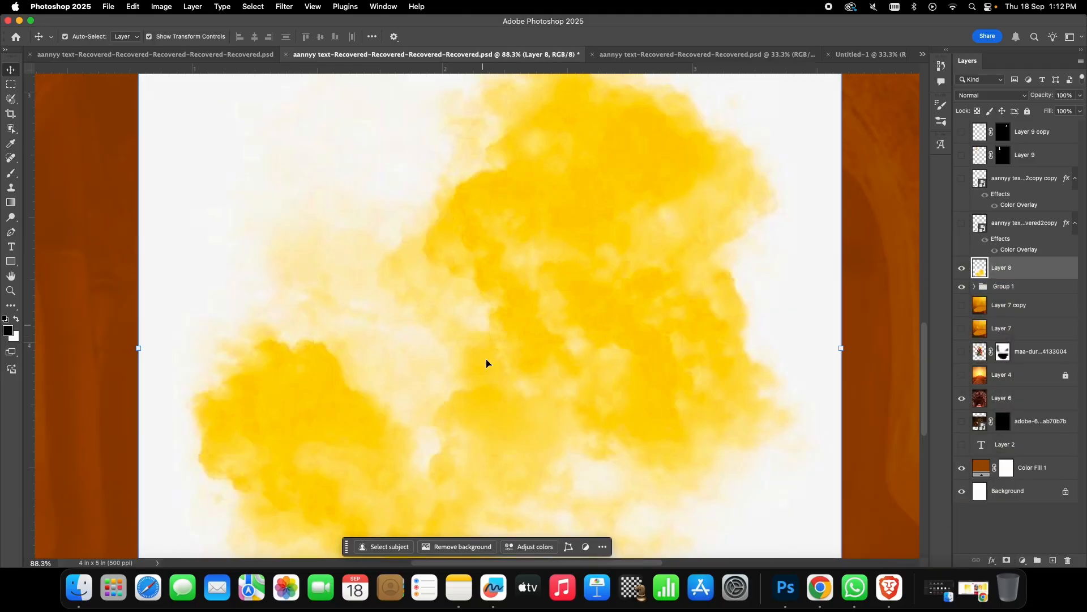
right_click(1015, 266)
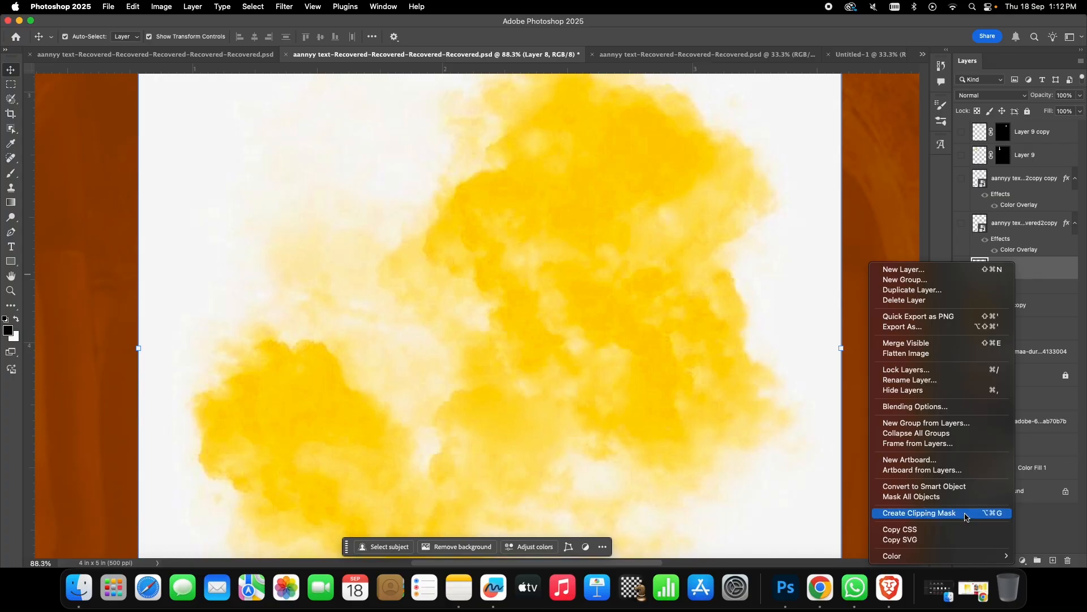
left_click(965, 514)
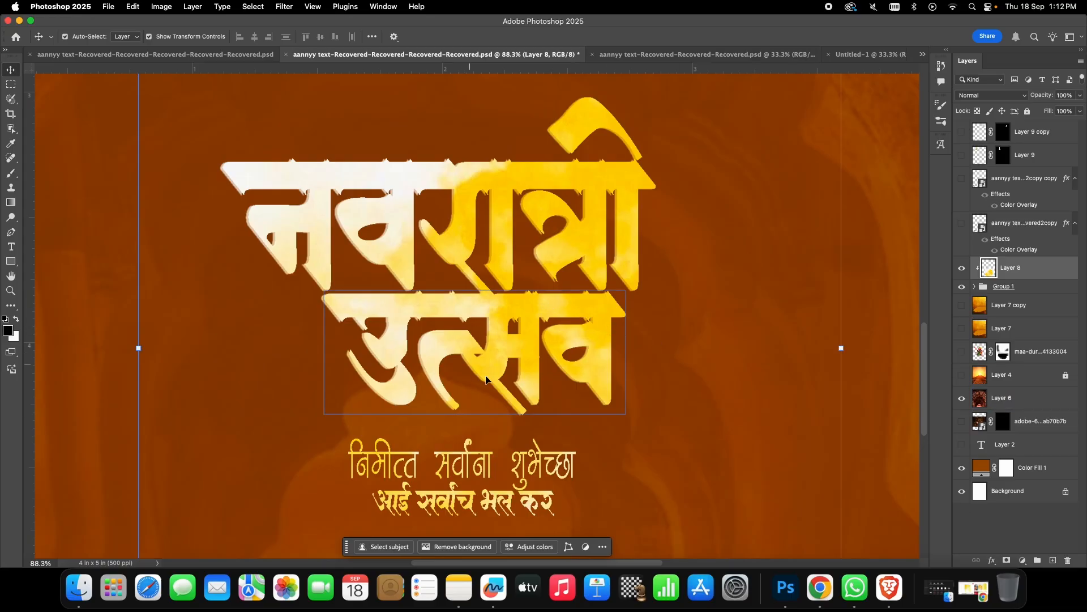
left_click(638, 369)
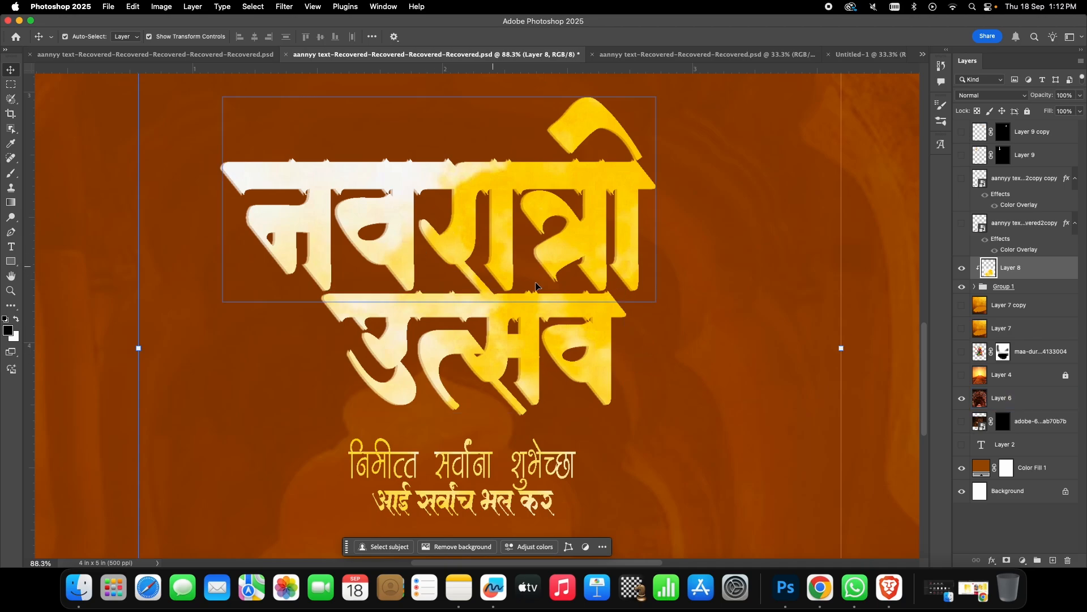
- Deselect the layers and show the maa-dur goddess image layer above the title on the poster
scroll(623, 327, "down", 5)
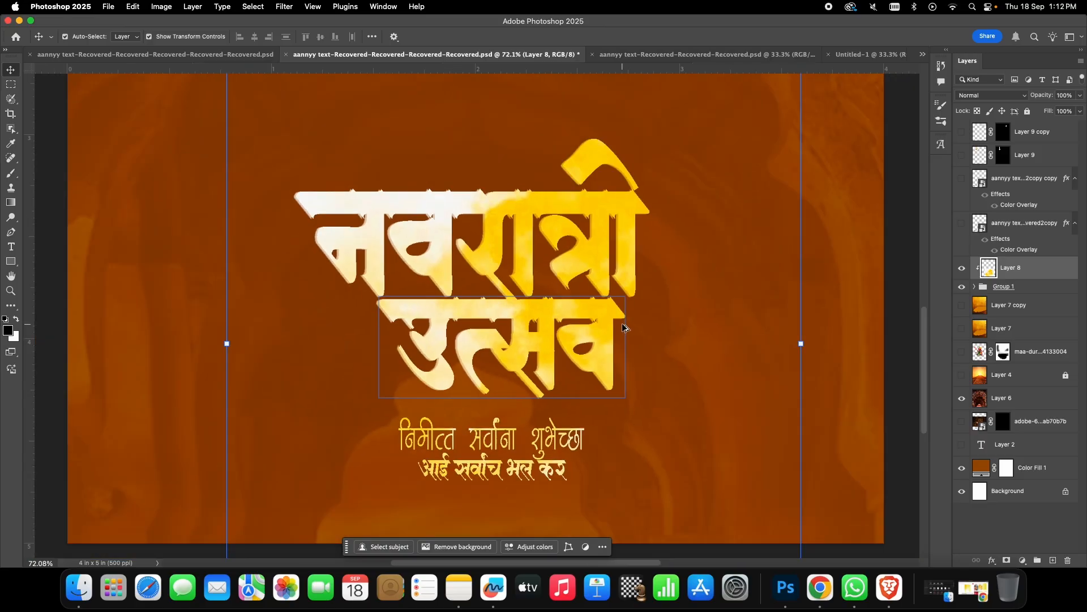
scroll(623, 327, "up", 5)
scroll(625, 329, "down", 4)
scroll(625, 329, "down", 3)
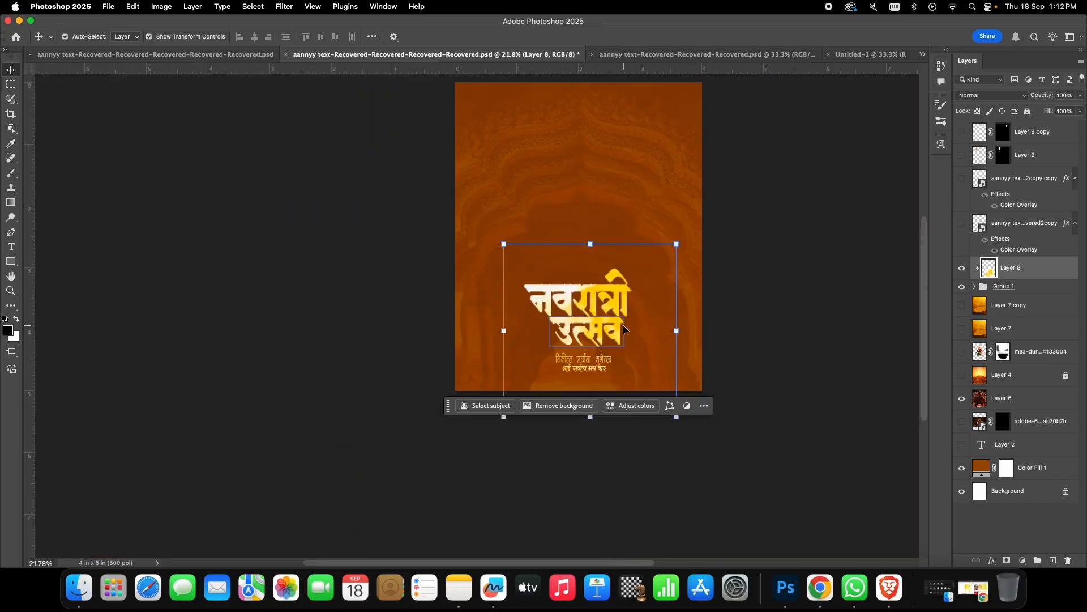
scroll(651, 340, "up", 3)
left_click(793, 340)
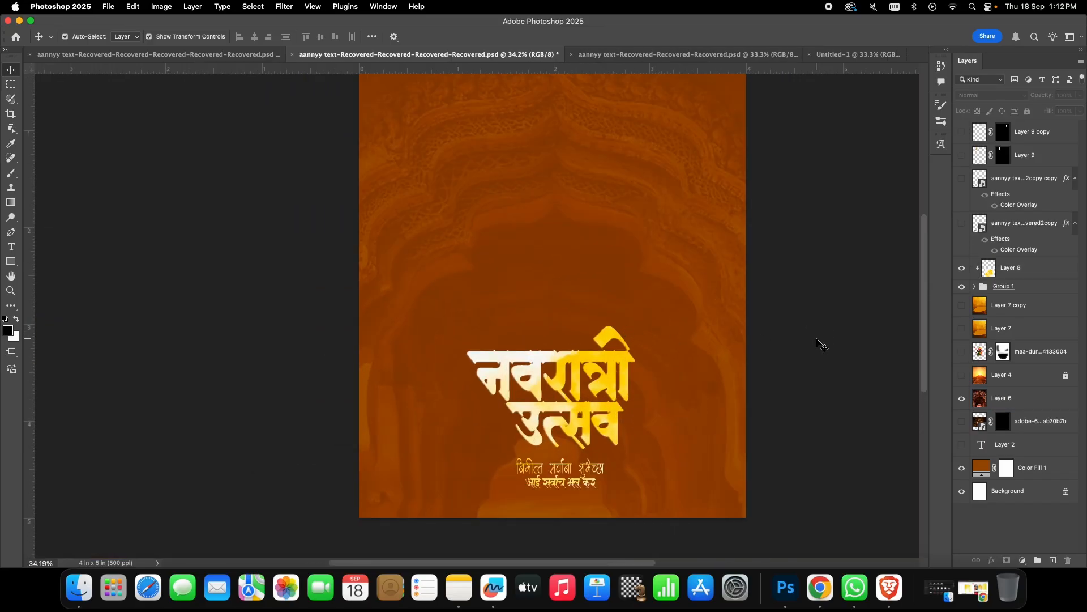
left_click(961, 351)
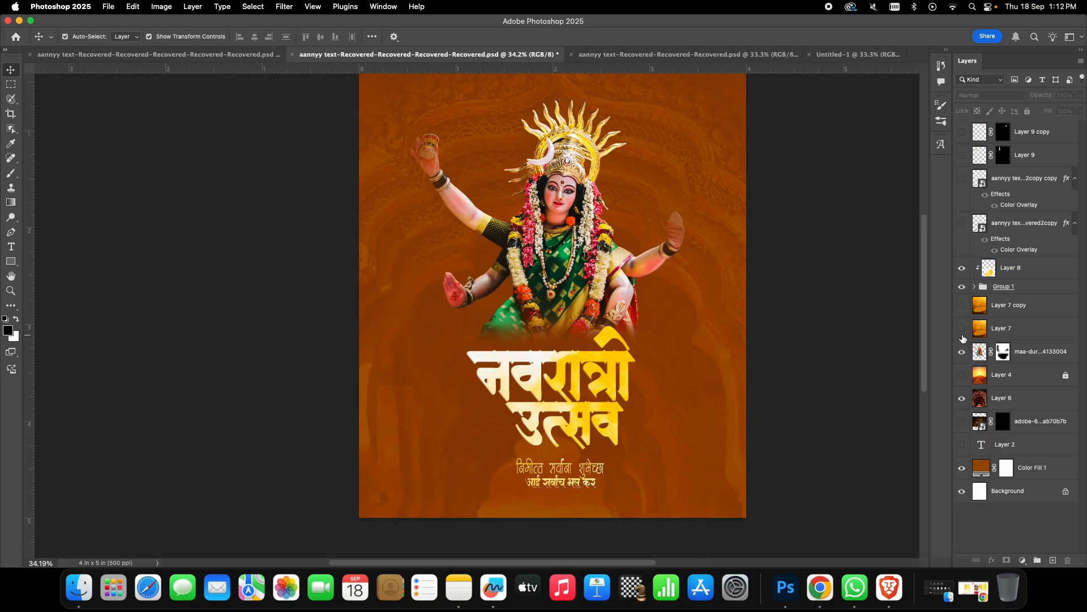
left_click(961, 352)
left_click(962, 352)
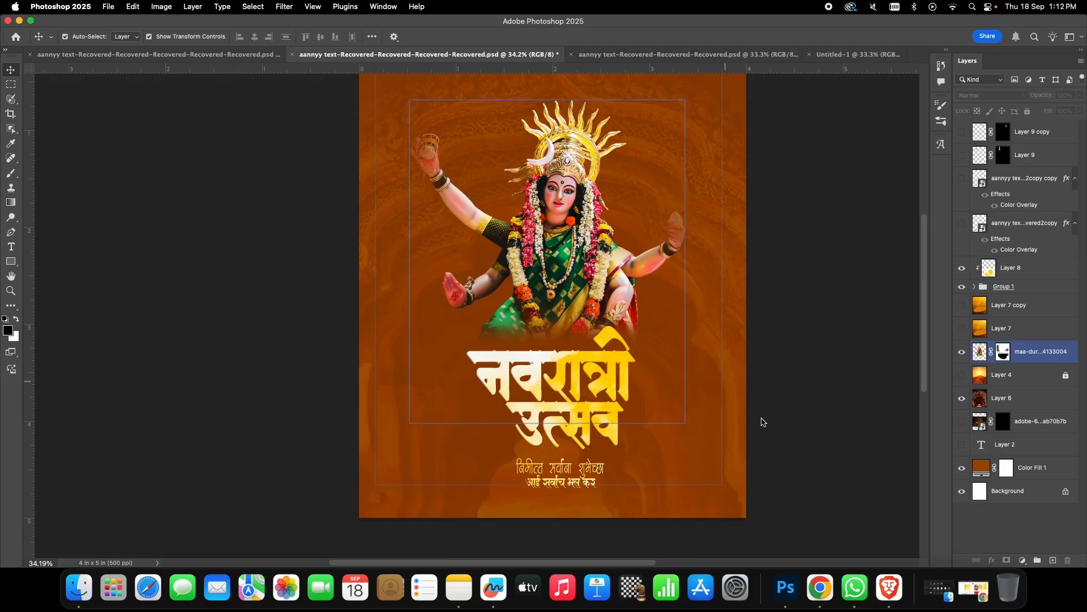
- Switch to Pinterest in Chrome, search for "Durga goddess", and browse the results
left_click(820, 589)
left_click(307, 125)
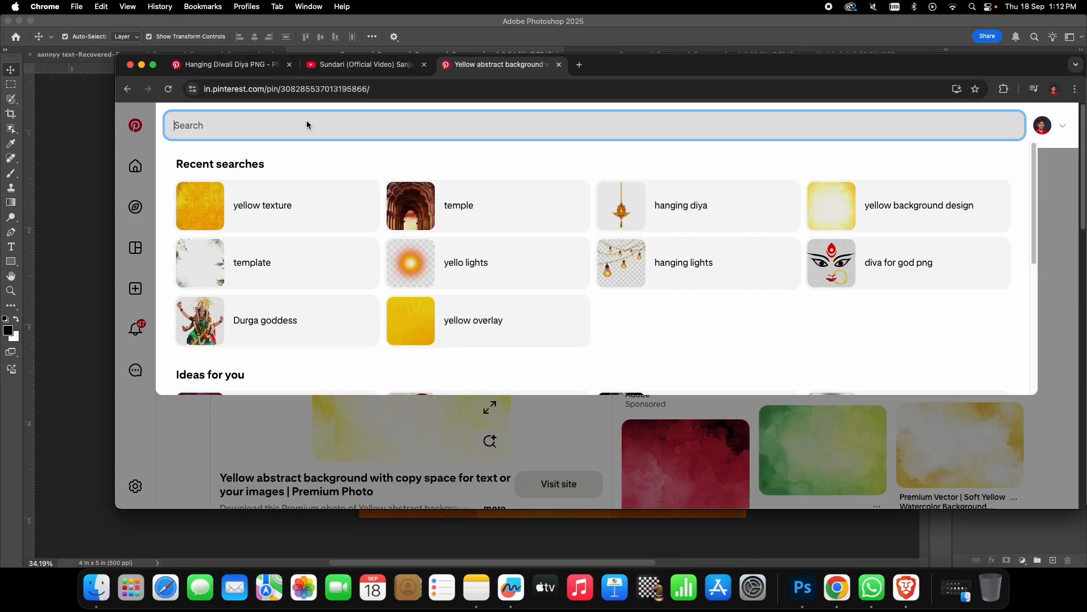
left_click(272, 321)
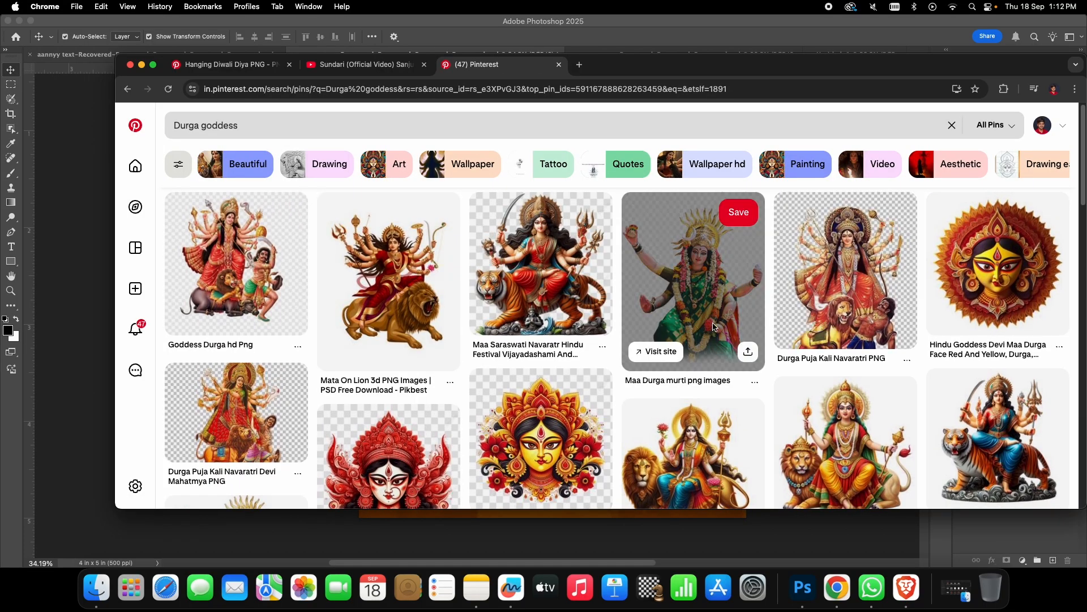
scroll(439, 356, "down", 1)
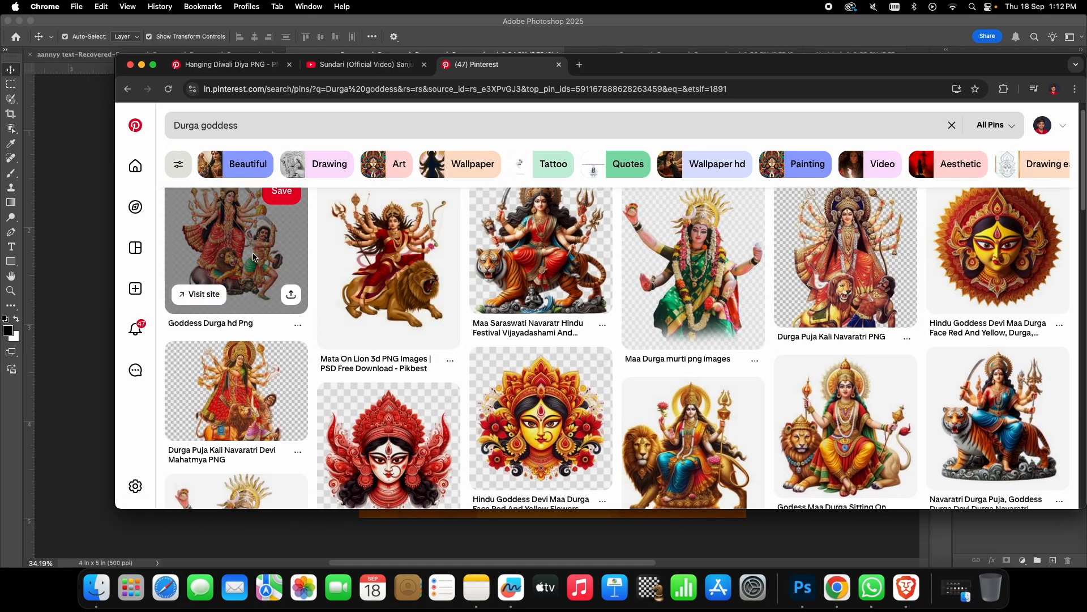
scroll(235, 295, "down", 4)
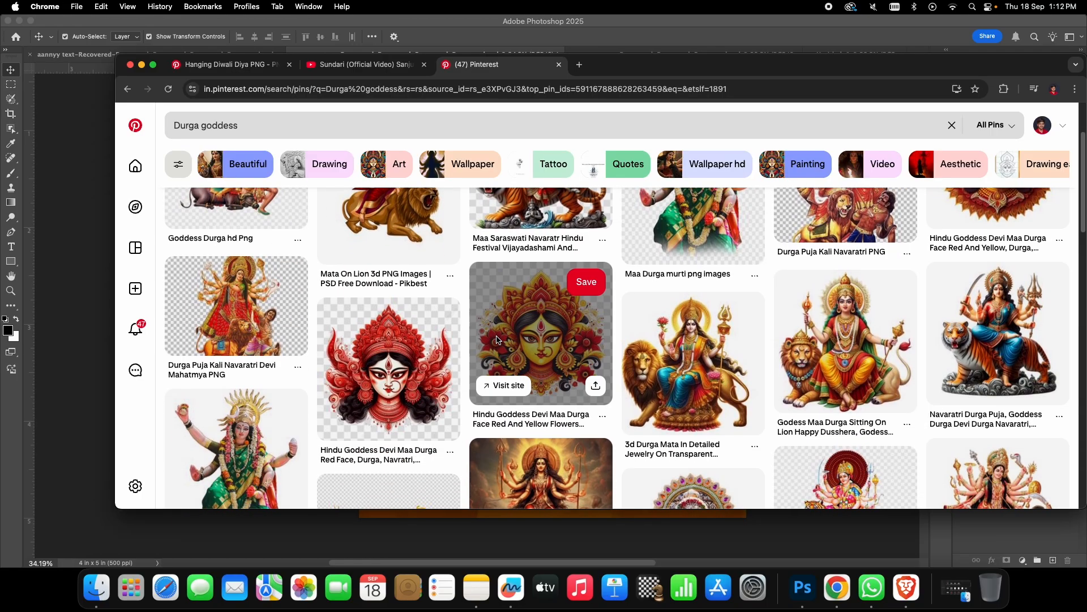
scroll(737, 362, "down", 5)
scroll(577, 338, "up", 4)
scroll(345, 323, "up", 5)
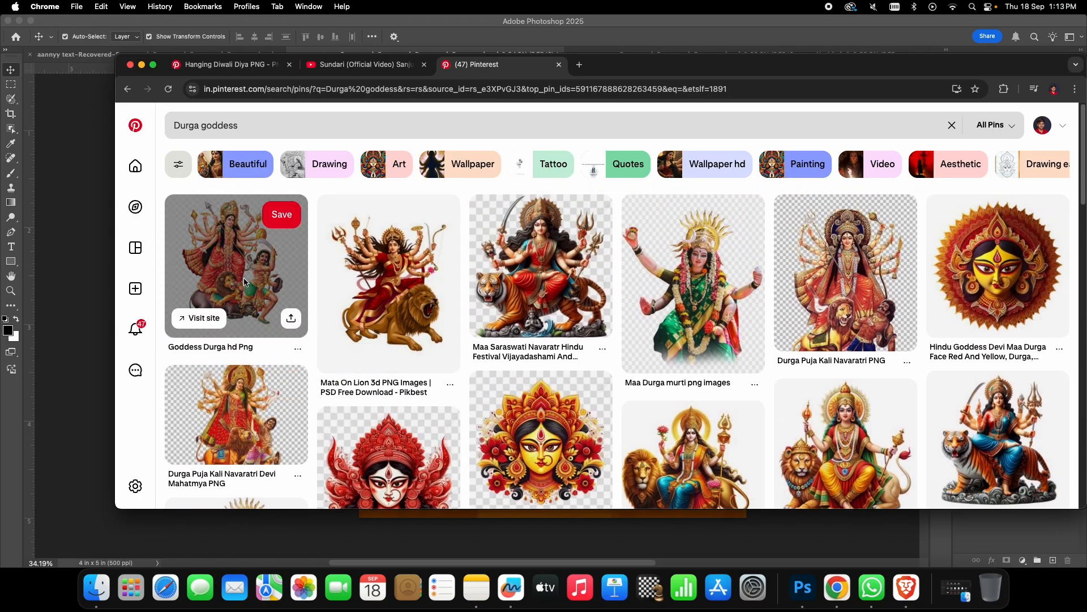
- Open the "Goddess Durga hd Png" pin and visit its source website
left_click(256, 274)
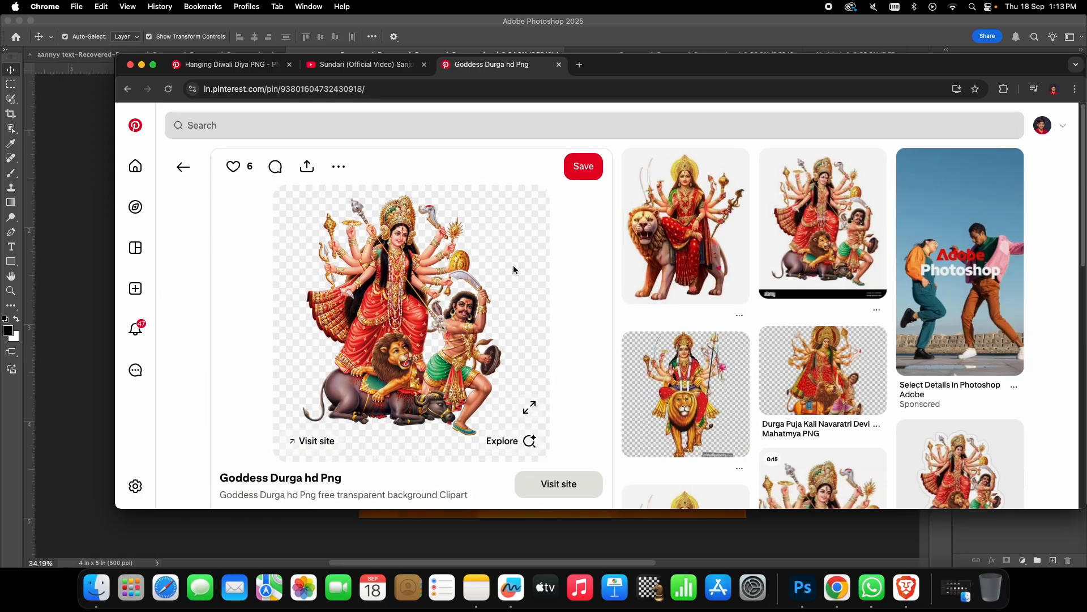
scroll(505, 390, "down", 3)
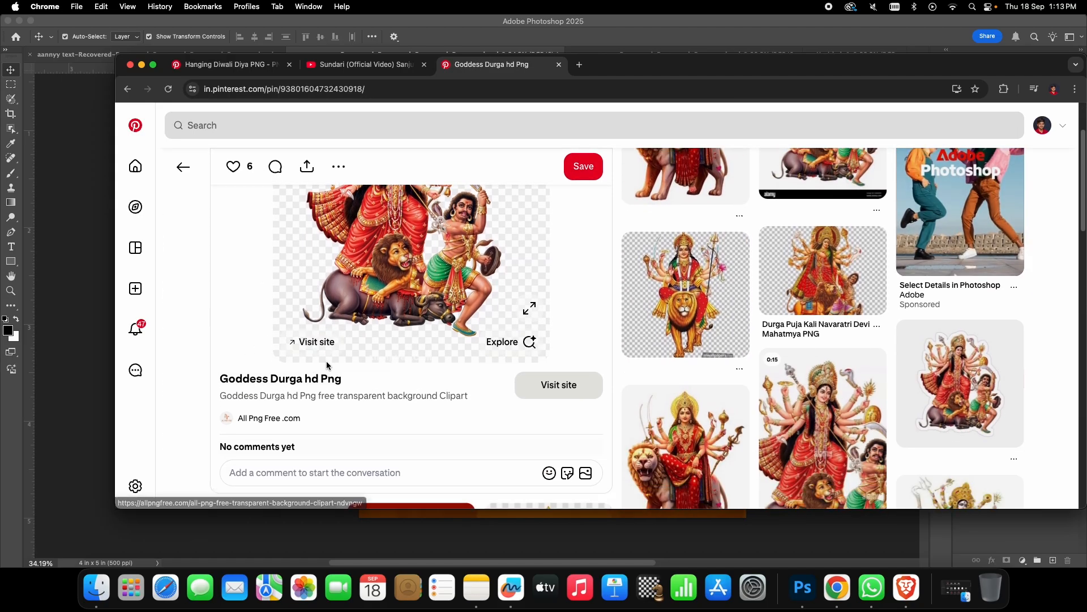
left_click(542, 394)
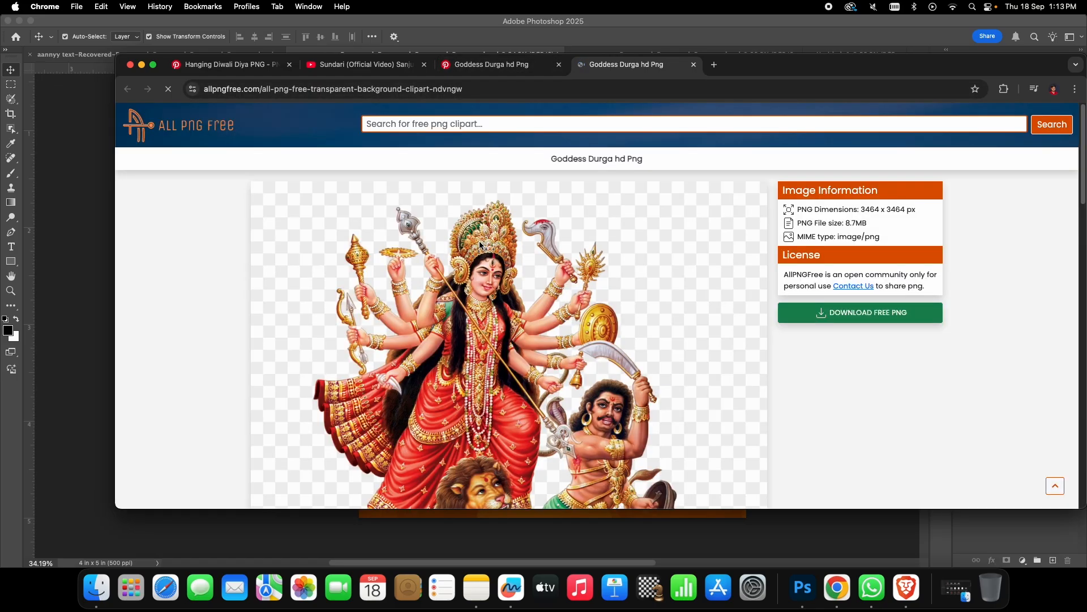
- Request the free PNG download of the Goddess Durga clipart, getting past the advertising tabs that interrupt it
left_click(815, 257)
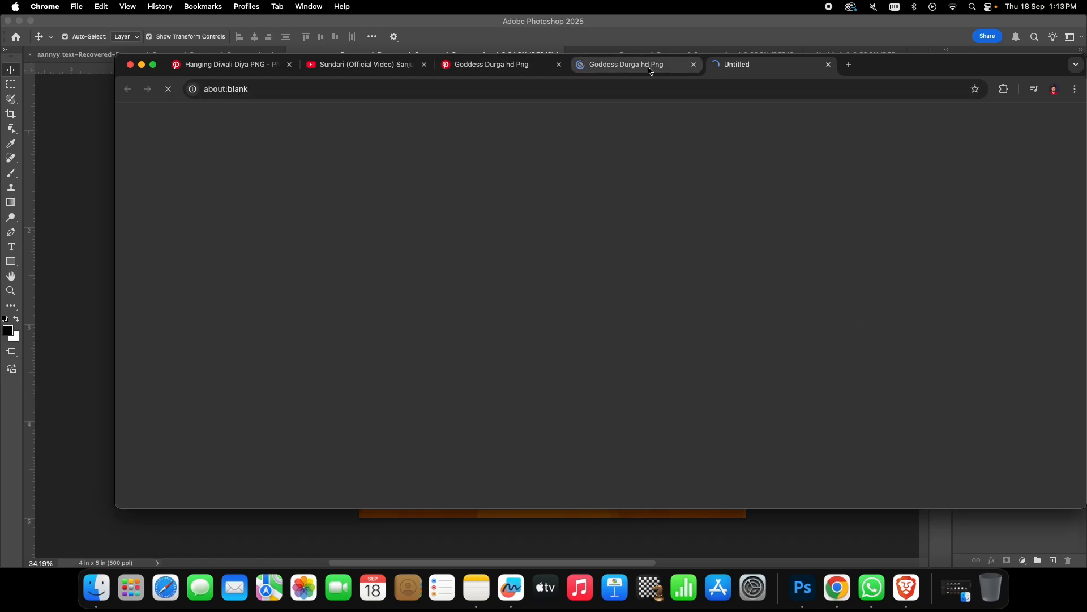
left_click(650, 69)
left_click(830, 308)
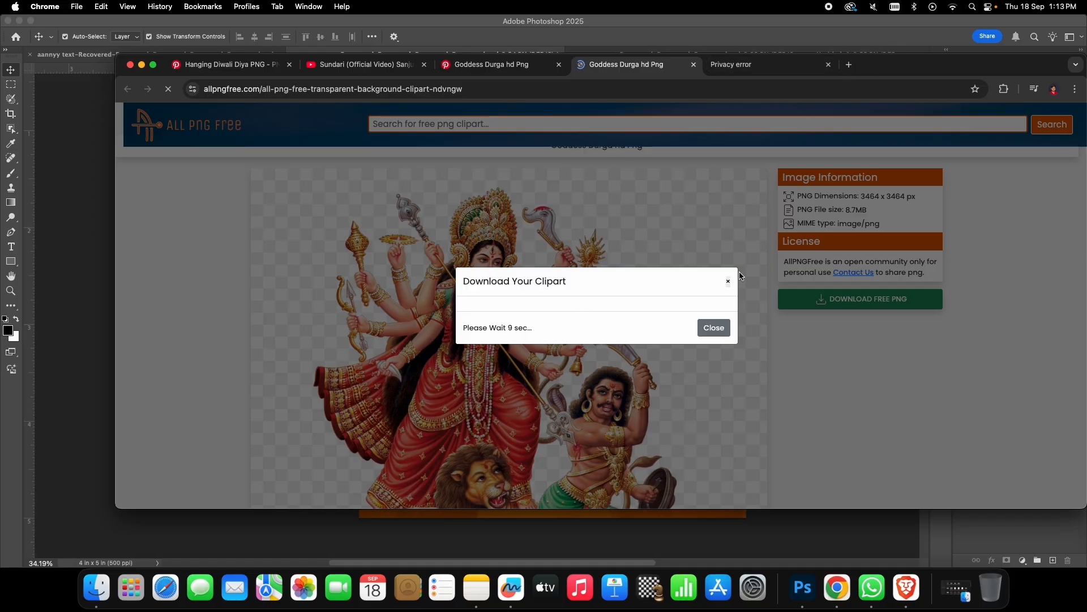
left_click(829, 65)
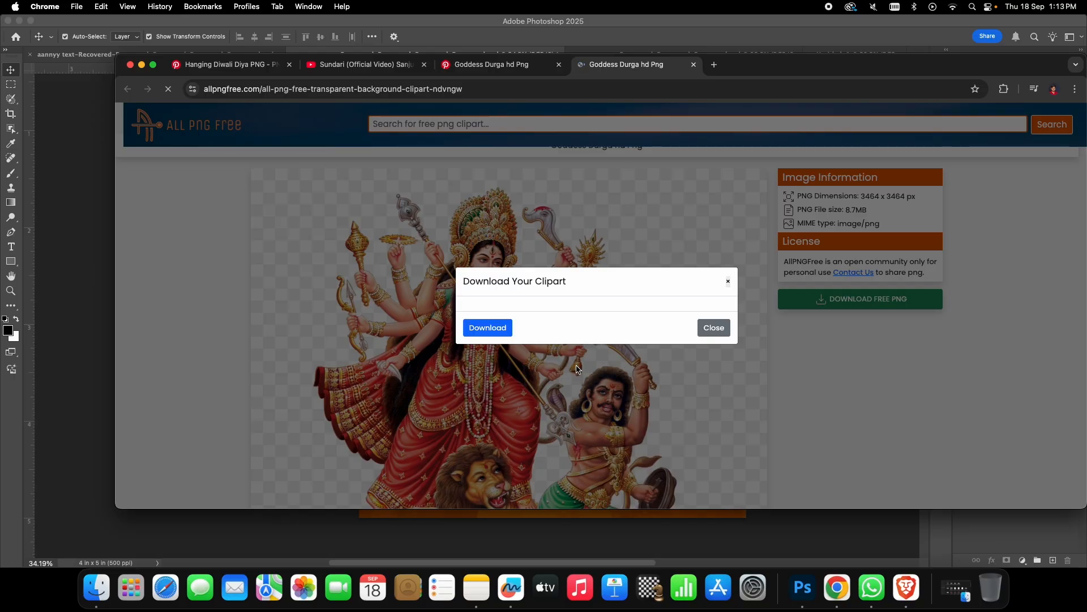
left_click(497, 332)
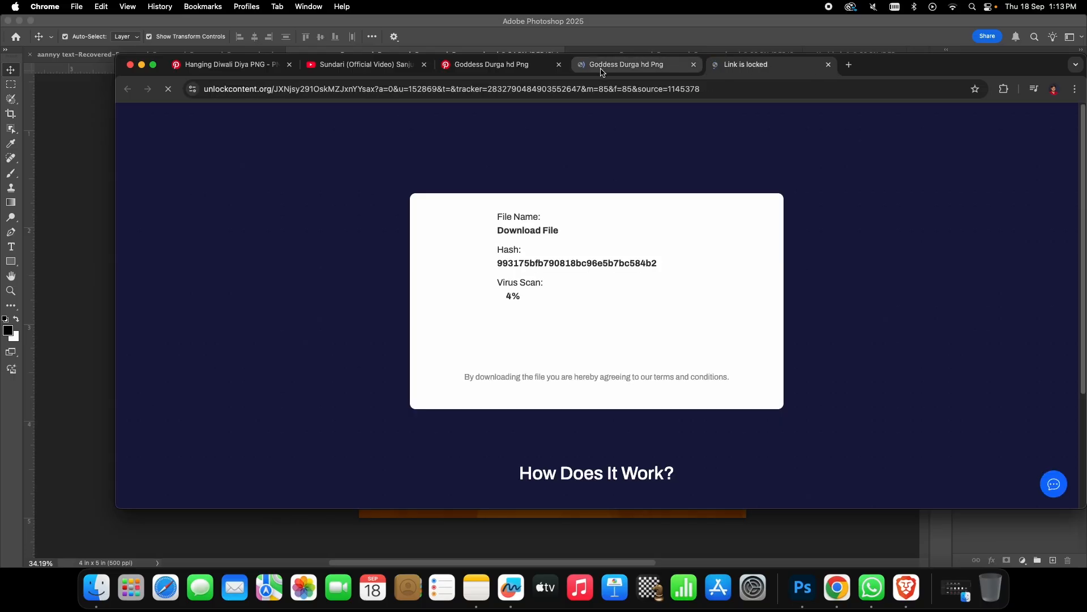
left_click(602, 68)
left_click(838, 303)
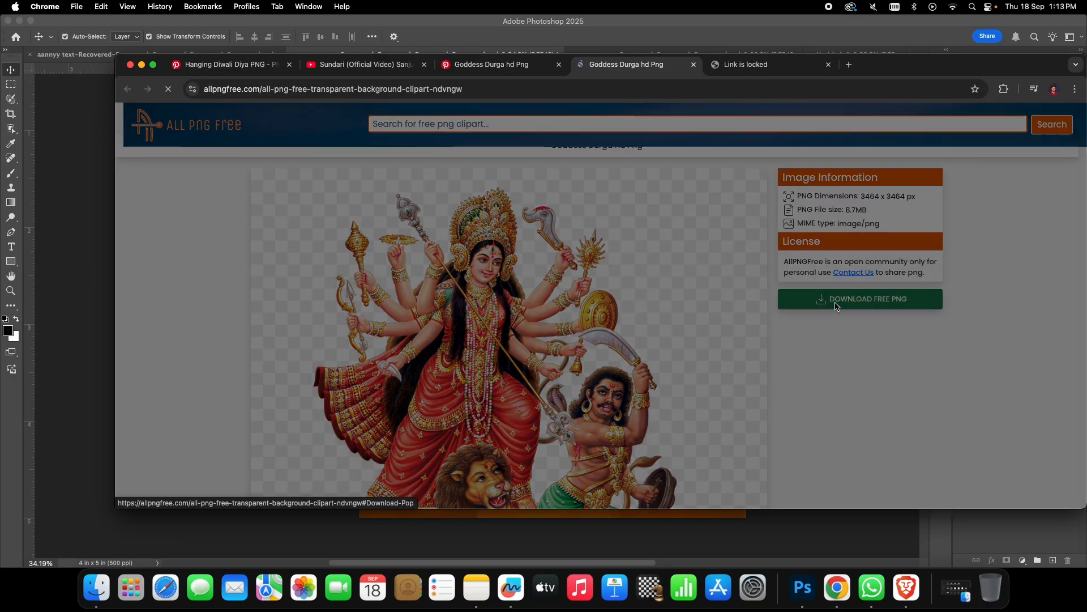
left_click(488, 330)
- Complete the robot verification by choosing the matching fire hydrant and bridge images so the PNG downloads
left_click(527, 278)
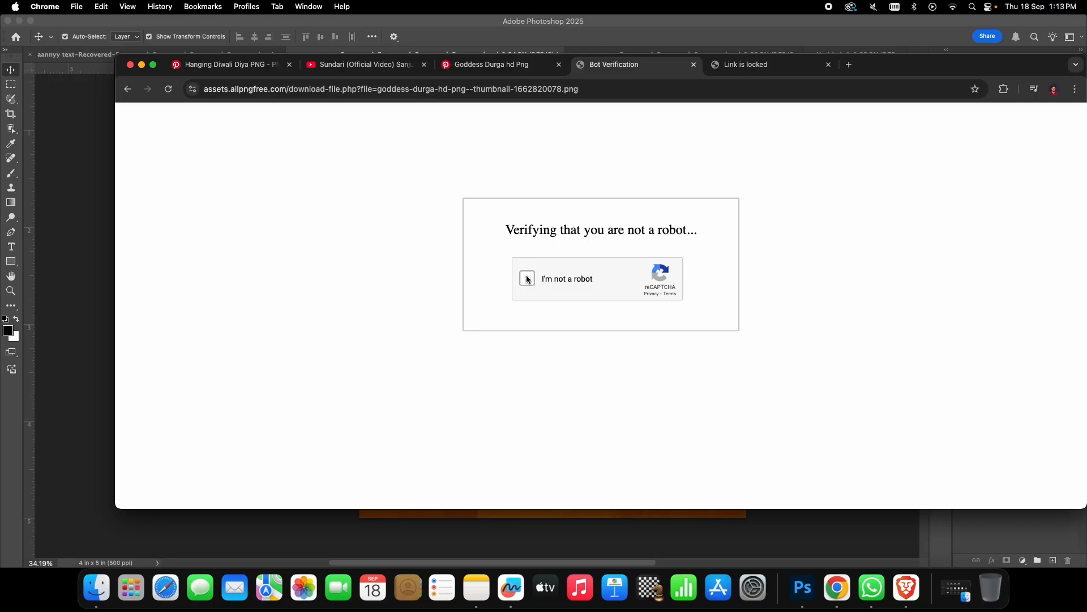
left_click(779, 392)
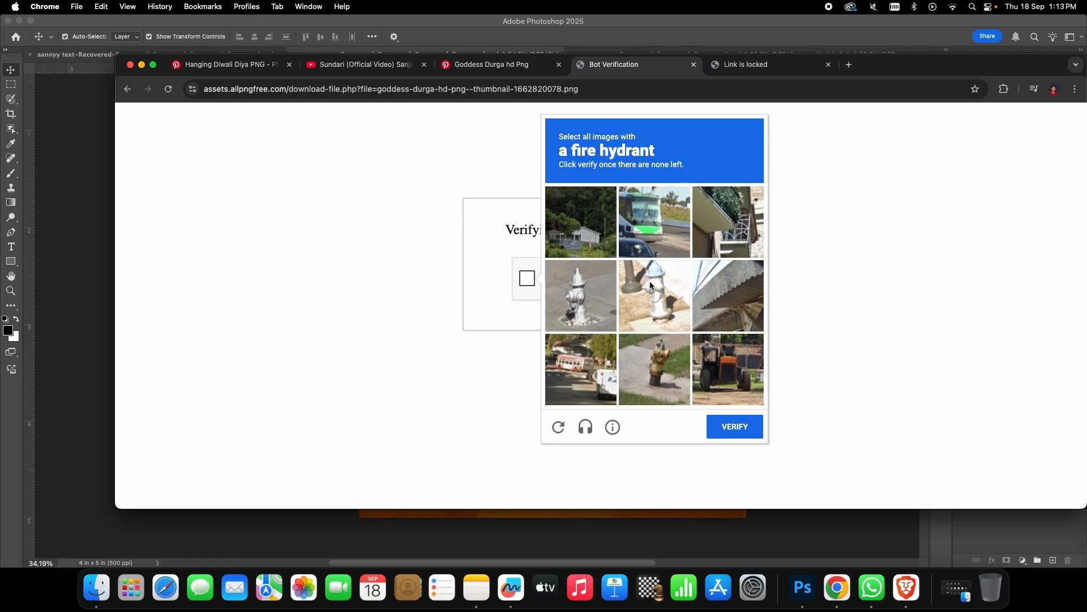
left_click(650, 281)
left_click(581, 295)
left_click(739, 426)
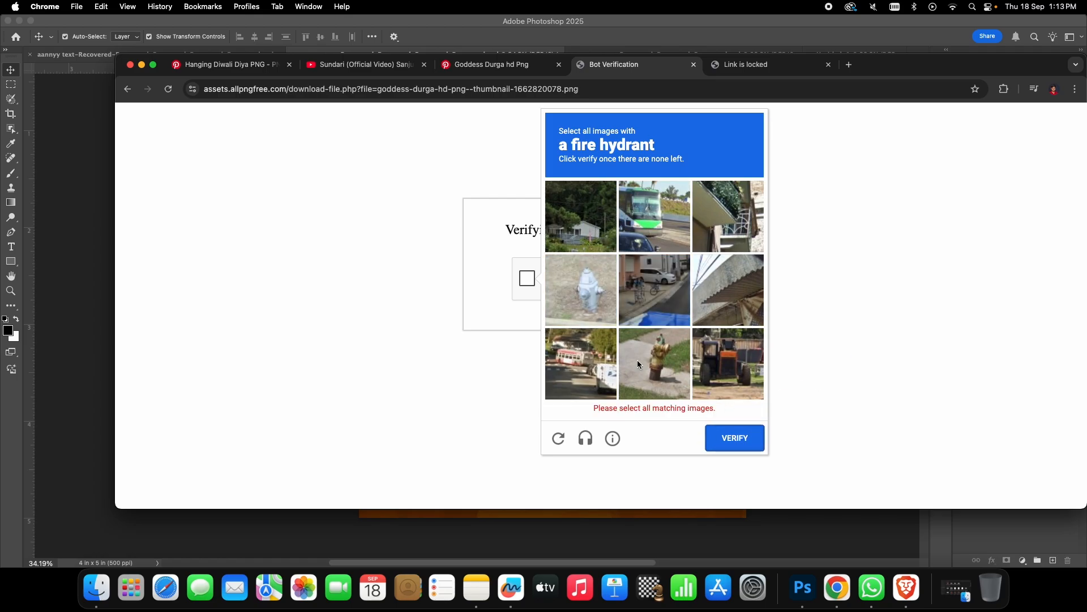
left_click(579, 288)
left_click(730, 428)
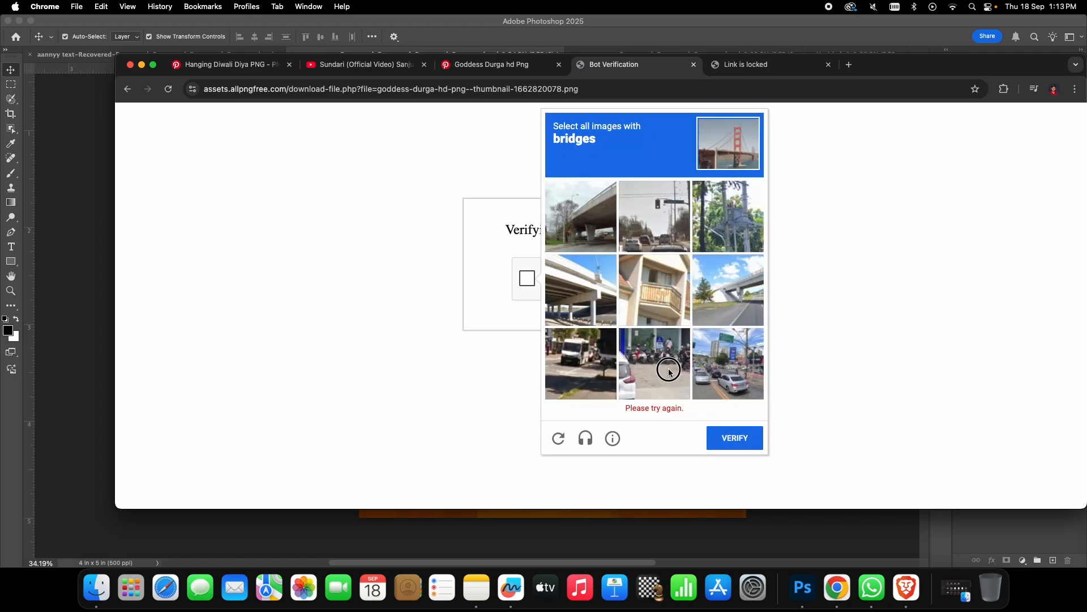
left_click(669, 372)
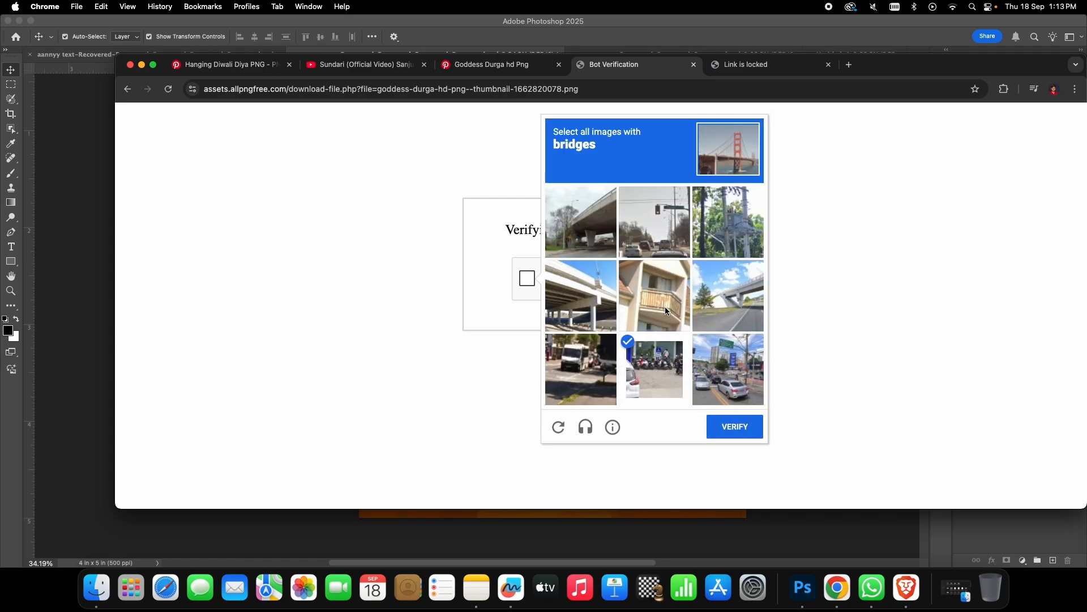
left_click(601, 292)
left_click(582, 224)
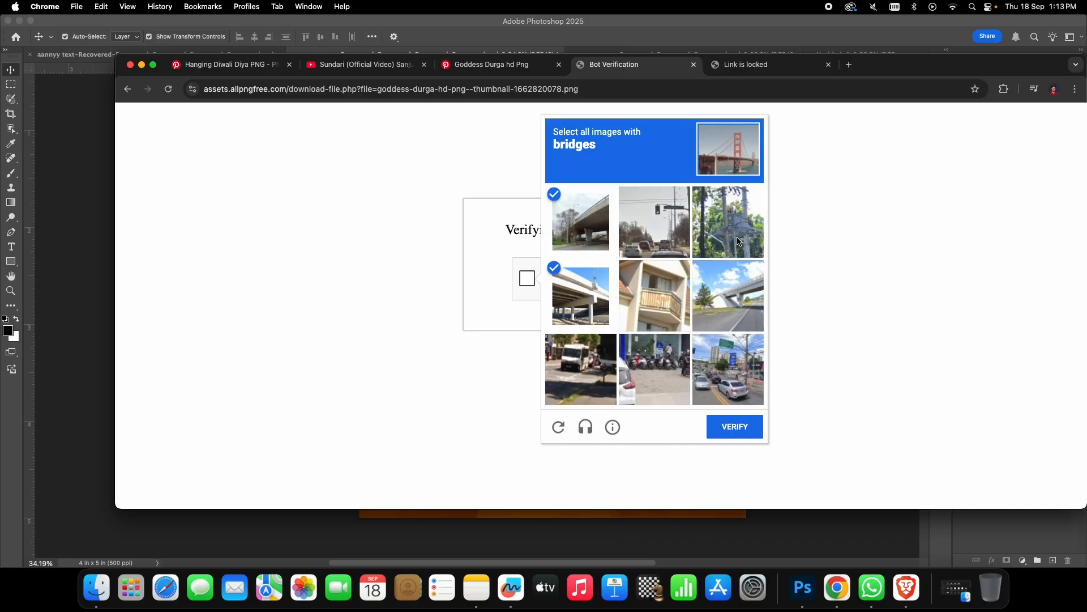
left_click(742, 295)
left_click(750, 430)
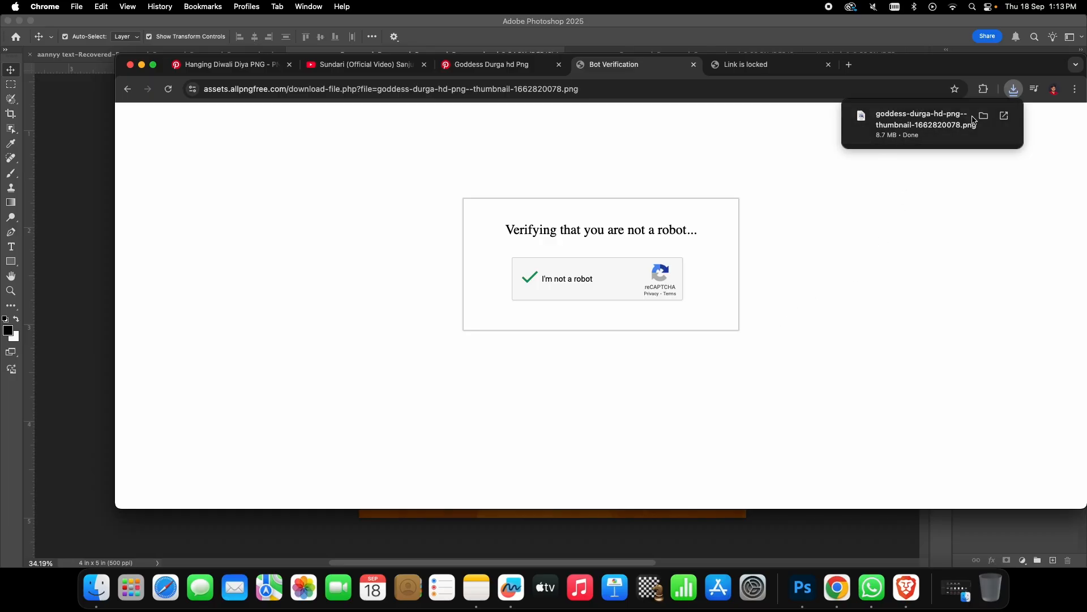
- Locate the downloaded goddess-durga PNG in Finder and place it onto the Navratri poster in Photoshop
left_click(983, 117)
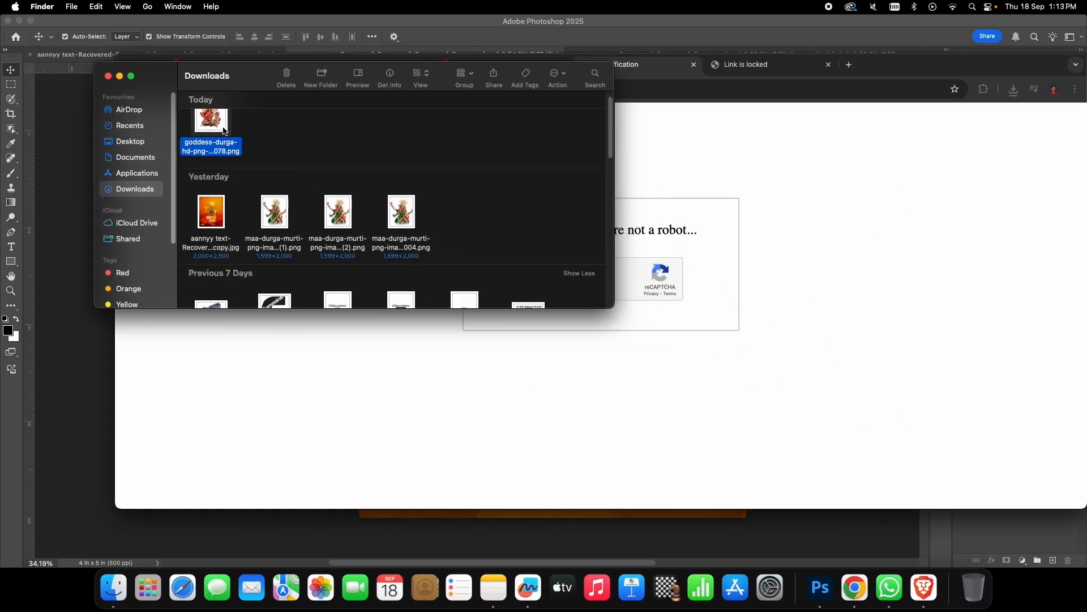
left_click(735, 241)
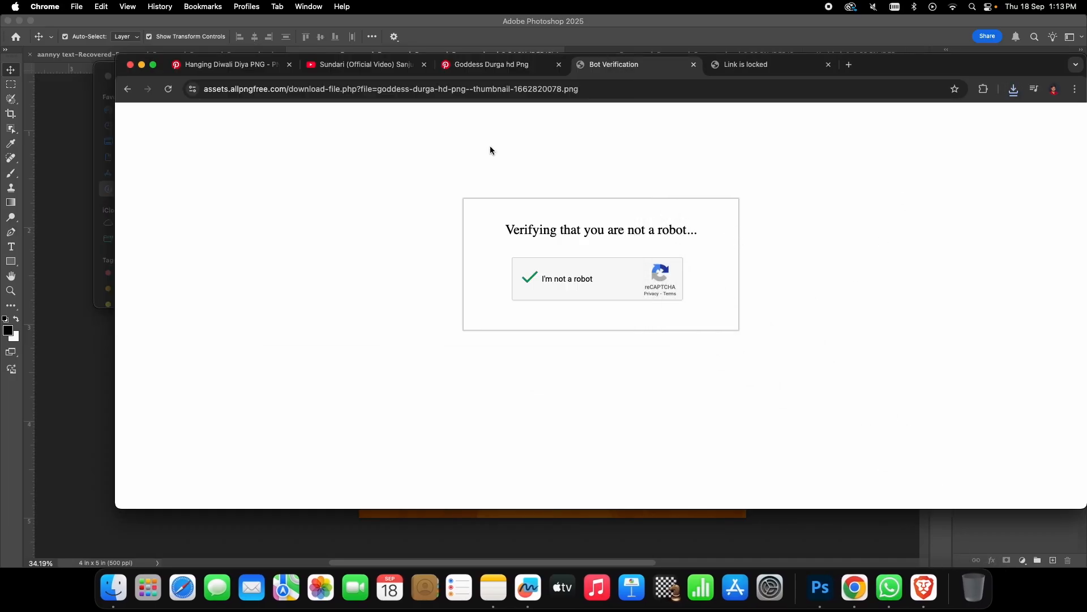
left_click(142, 66)
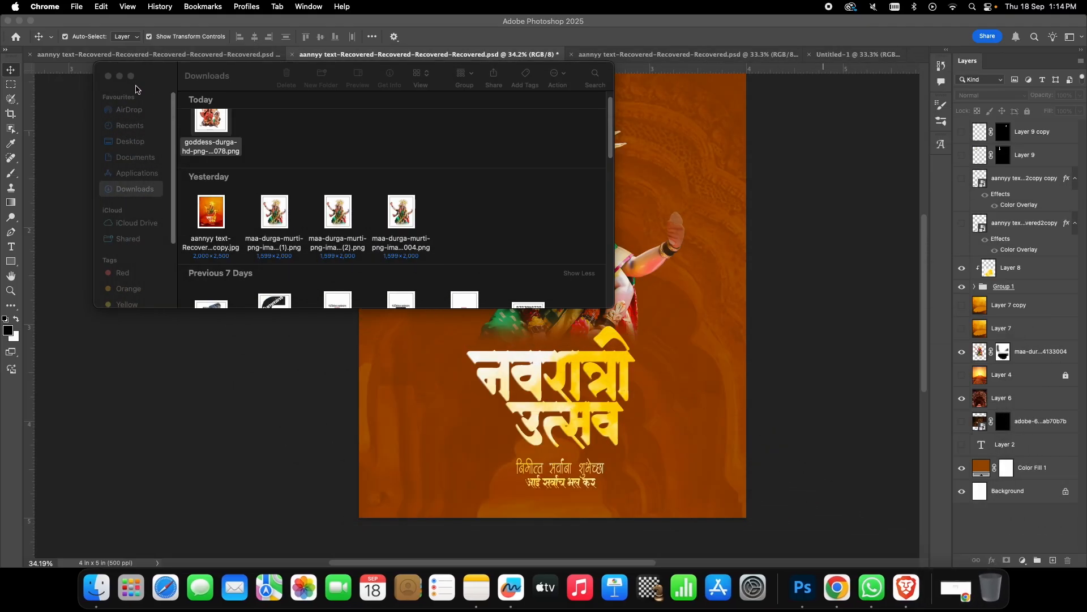
left_click_drag(215, 121, 646, 453)
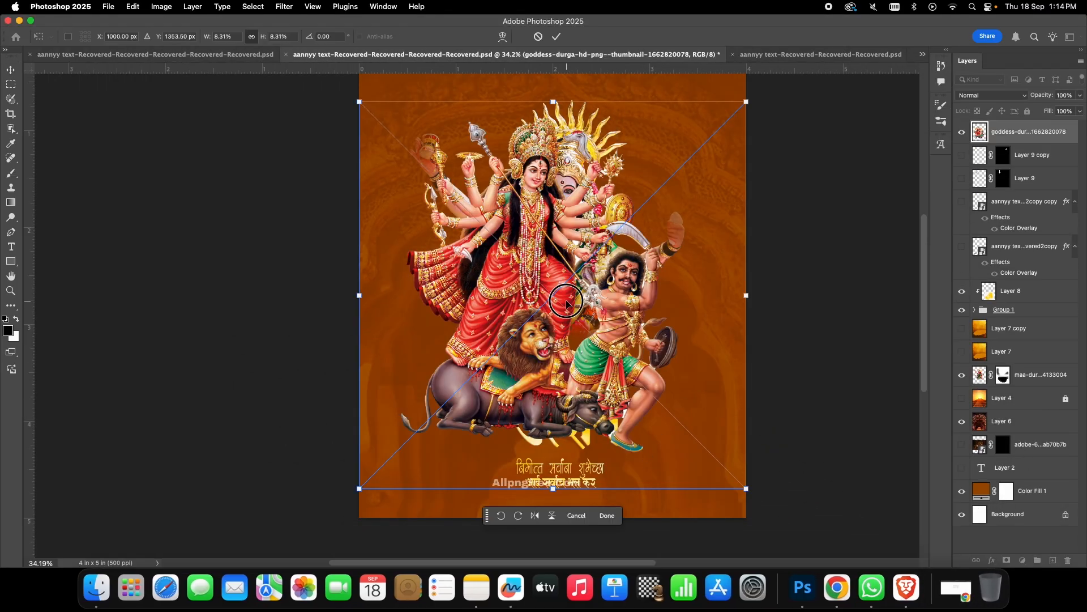
left_click_drag(566, 303, 589, 322)
left_click_drag(576, 195, 570, 237)
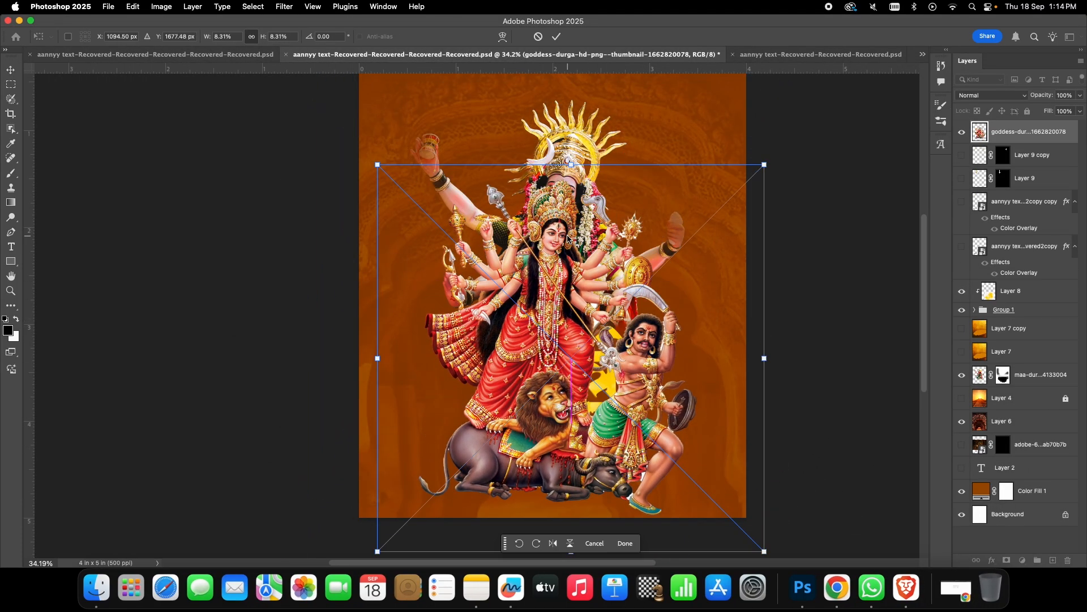
- Examine the placed goddess image up close around the face, then in full on the poster
scroll(570, 238, "up", 1)
scroll(572, 241, "up", 5)
scroll(572, 240, "down", 5)
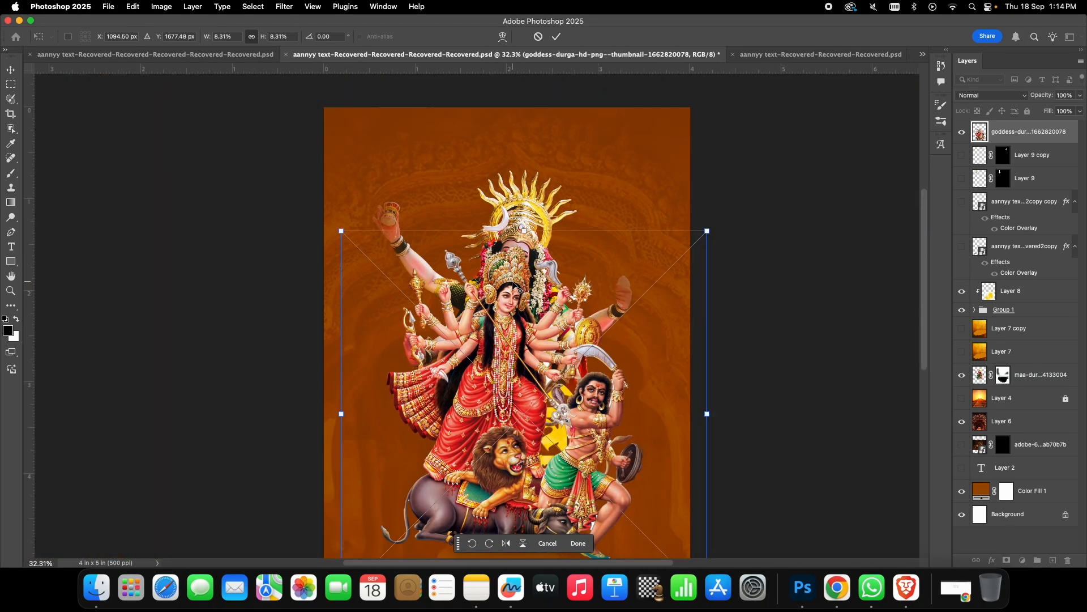
scroll(511, 282, "up", 2)
scroll(511, 282, "up", 4)
scroll(508, 310, "down", 5)
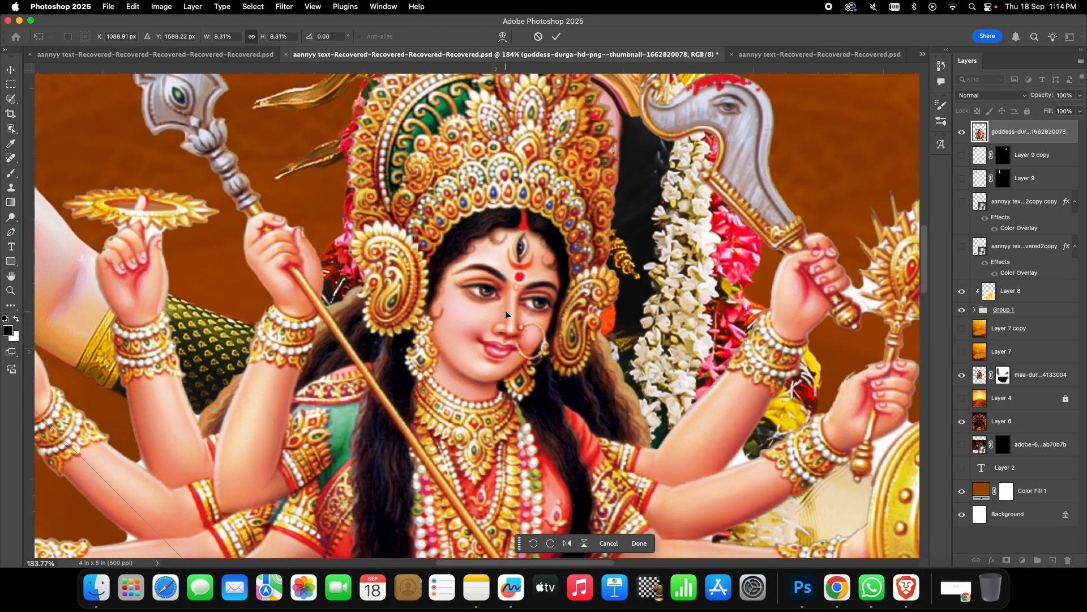
scroll(508, 310, "down", 7)
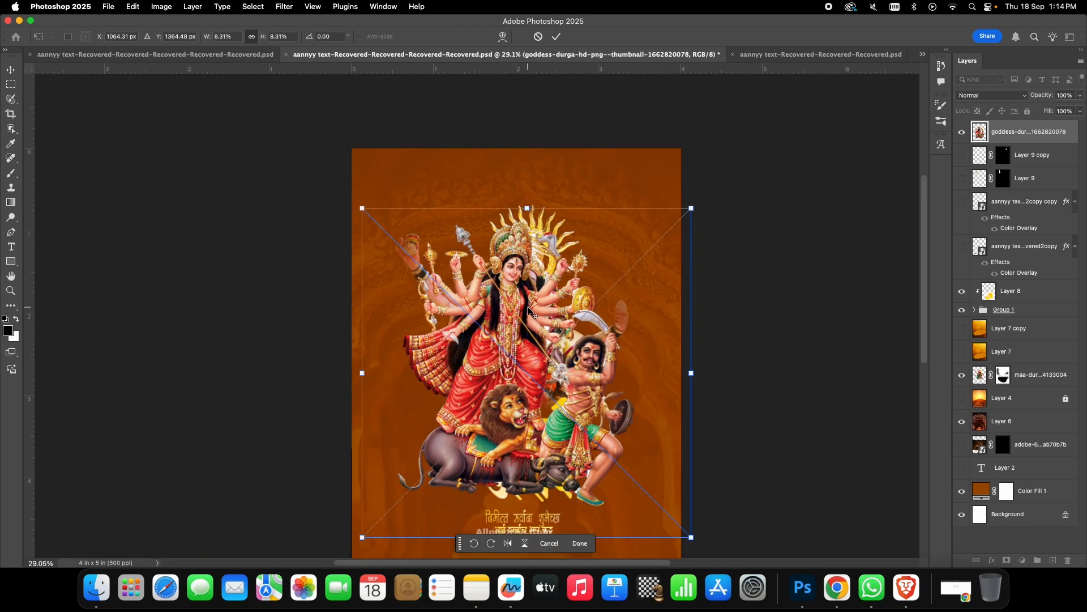
scroll(528, 311, "up", 1)
- Move the placed goddess image over the poster's left half, scale it up to 13.59%, and commit the transform
left_click_drag(528, 367, 462, 379)
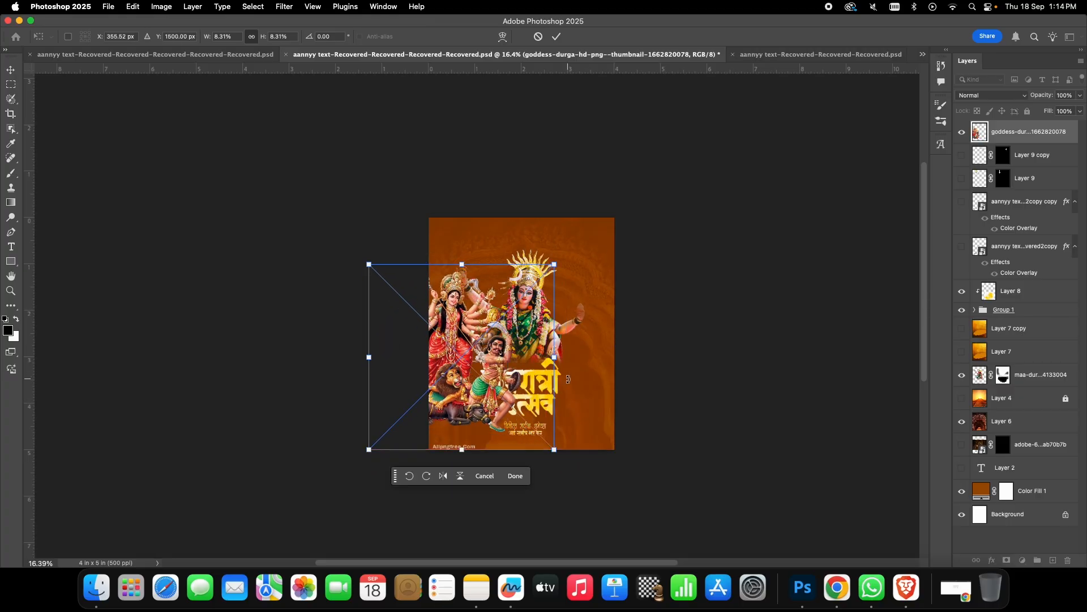
left_click_drag(555, 355, 673, 367)
key("Return")
left_click_drag(555, 354, 497, 375)
left_click_drag(342, 383, 385, 380)
left_click_drag(548, 376, 519, 368)
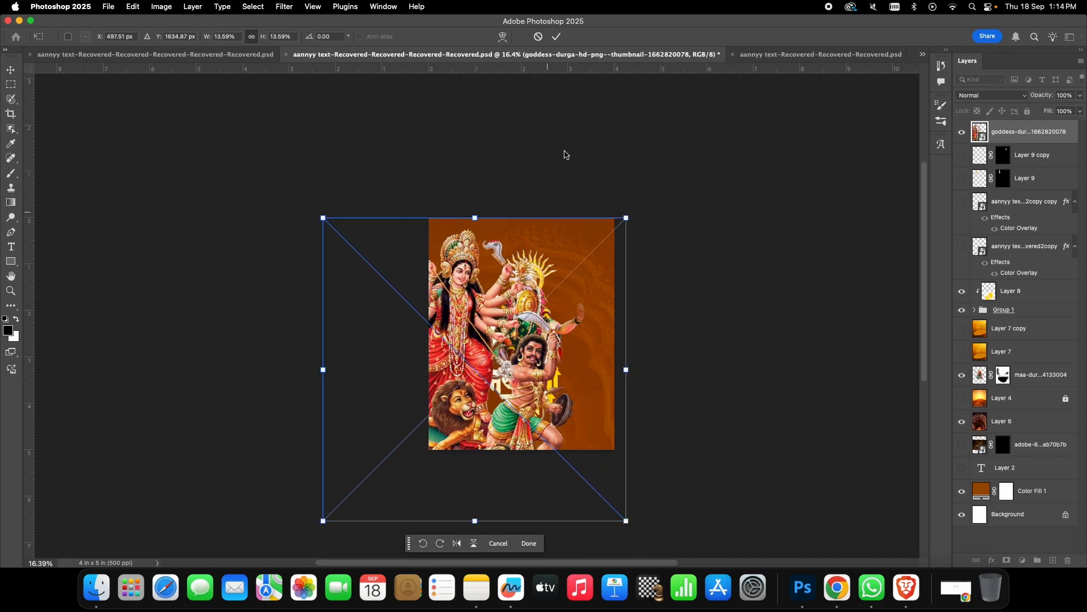
left_click(557, 37)
- Lower the placed goddess-dur layer's opacity to 17%
left_click(495, 388)
left_click(460, 308)
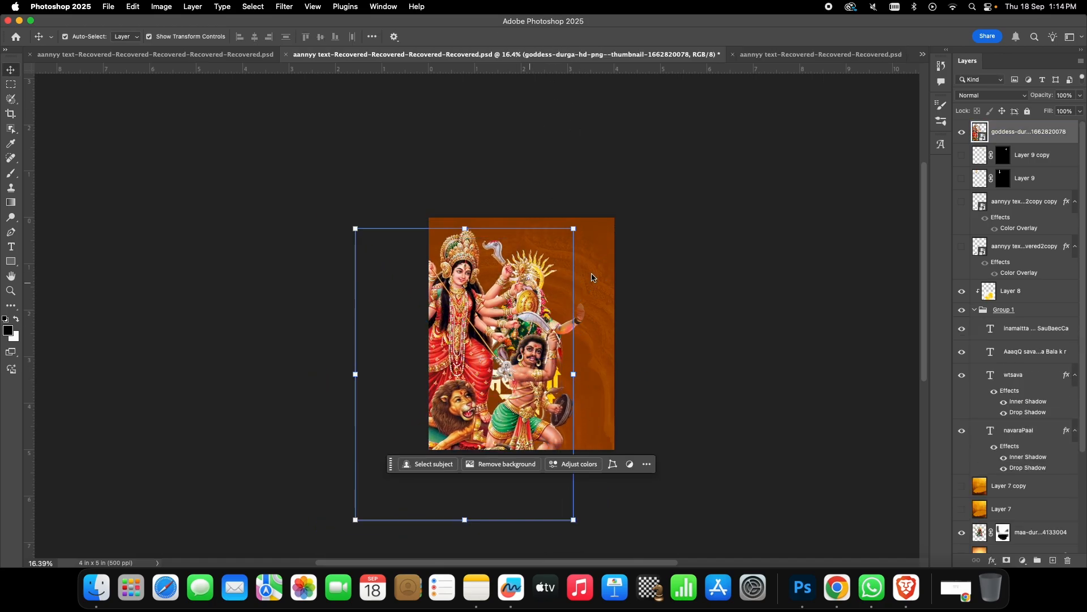
left_click(1080, 95)
left_click_drag(1047, 110, 1036, 111)
left_click(1039, 111)
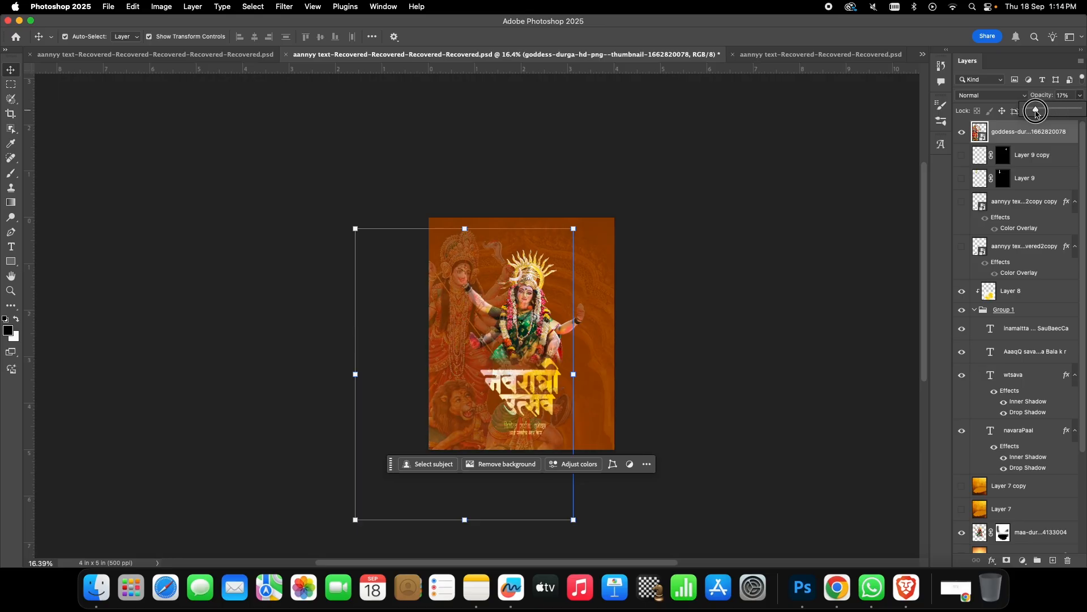
left_click(822, 207)
- Reorder the faded goddess-dur layer directly beneath the maa-dur layer and shift it slightly upward on the poster
left_click_drag(458, 396, 458, 399)
left_click_drag(1021, 138, 1015, 548)
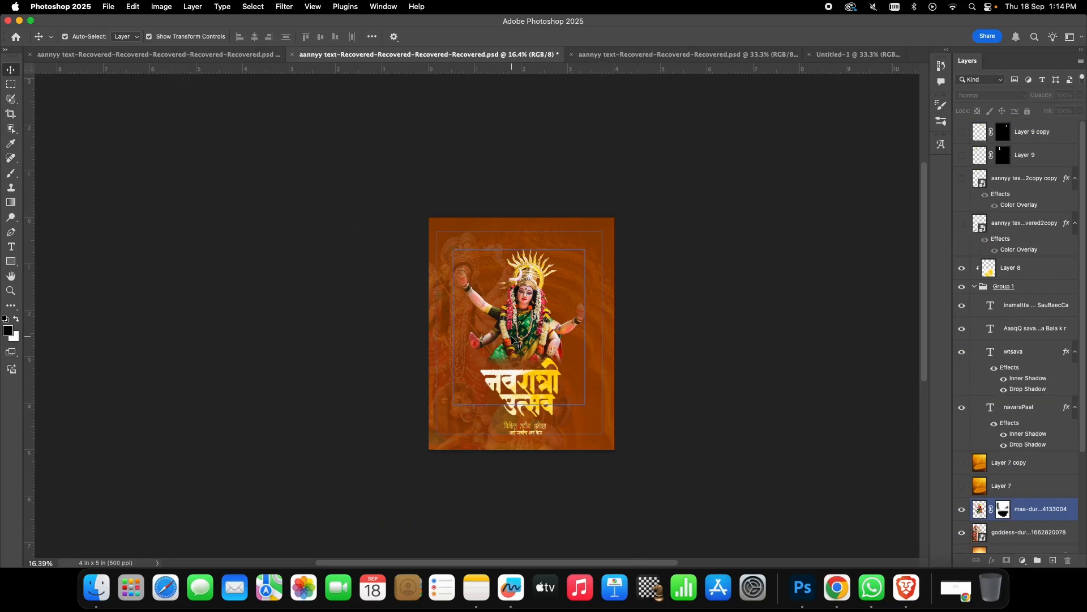
left_click(505, 262)
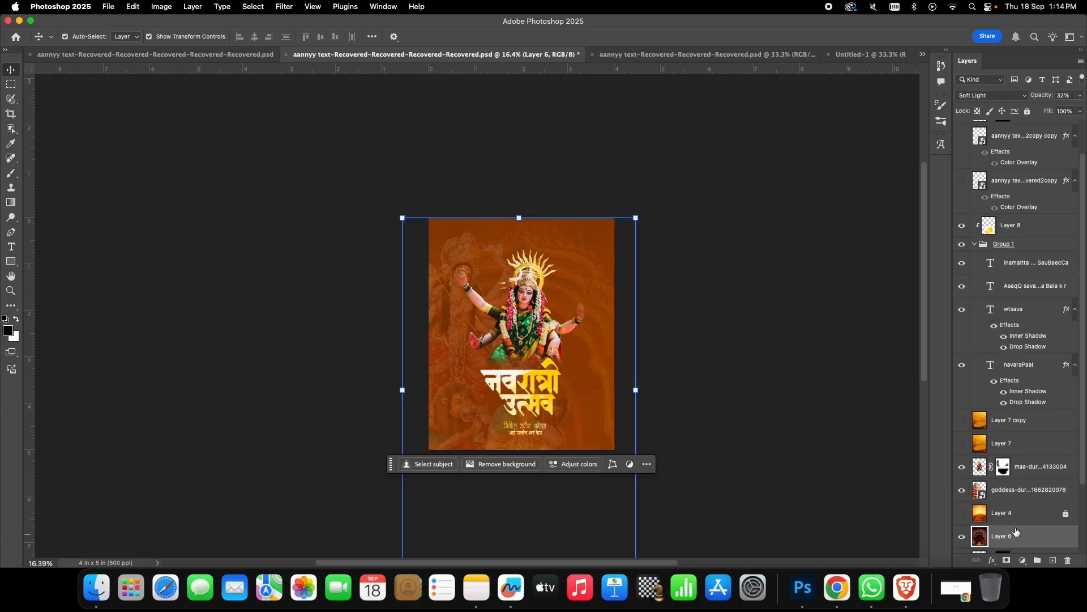
left_click(1015, 487)
left_click_drag(733, 383, 749, 356)
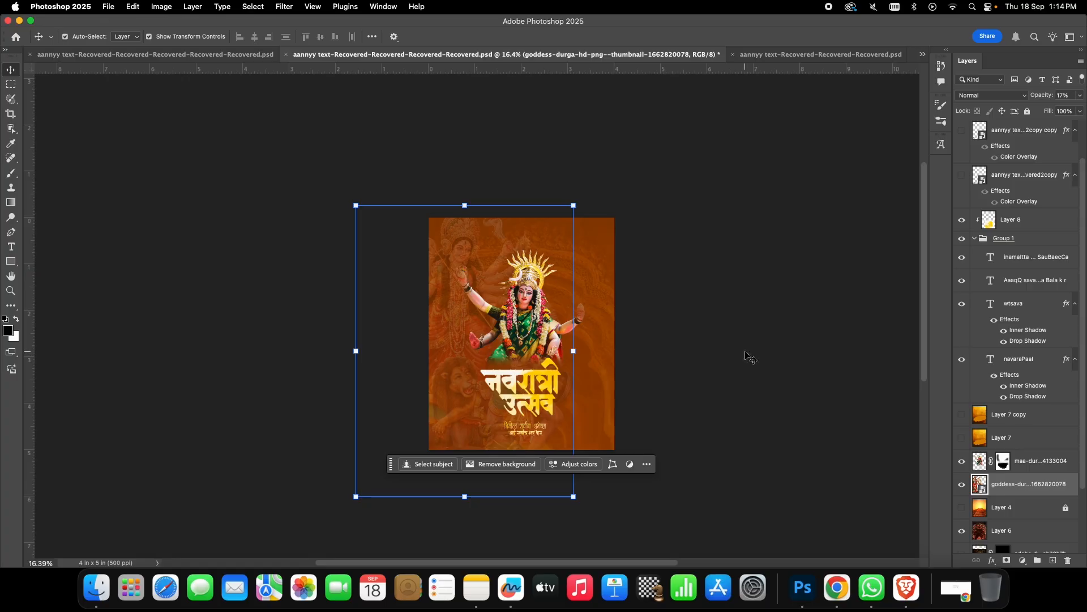
left_click(719, 327)
- Duplicate the faded goddess-dur layer and position the copy over the poster's right half
left_click(1023, 490)
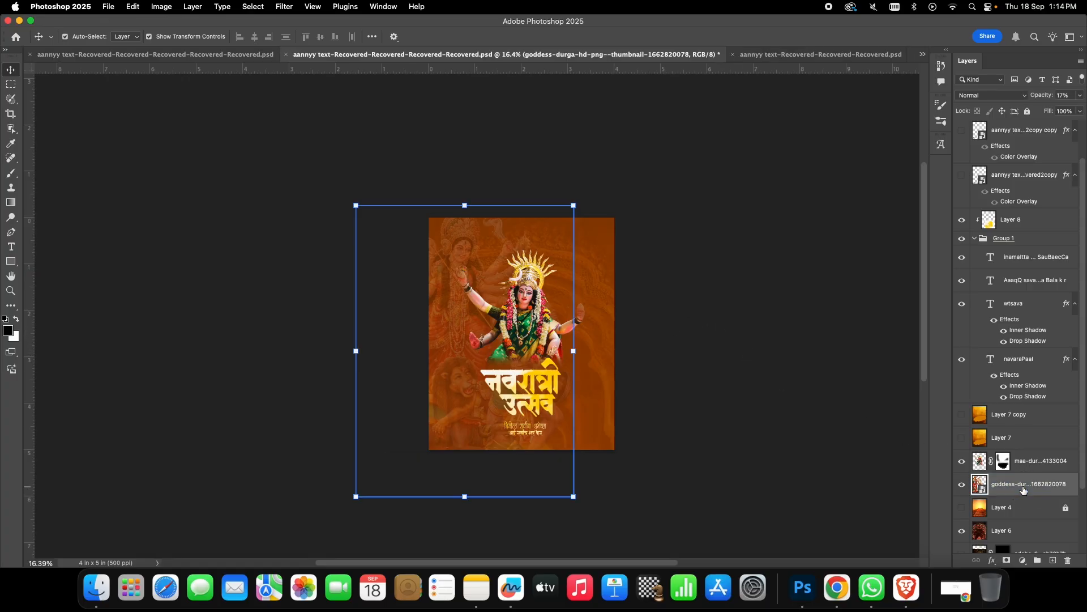
key("super+j")
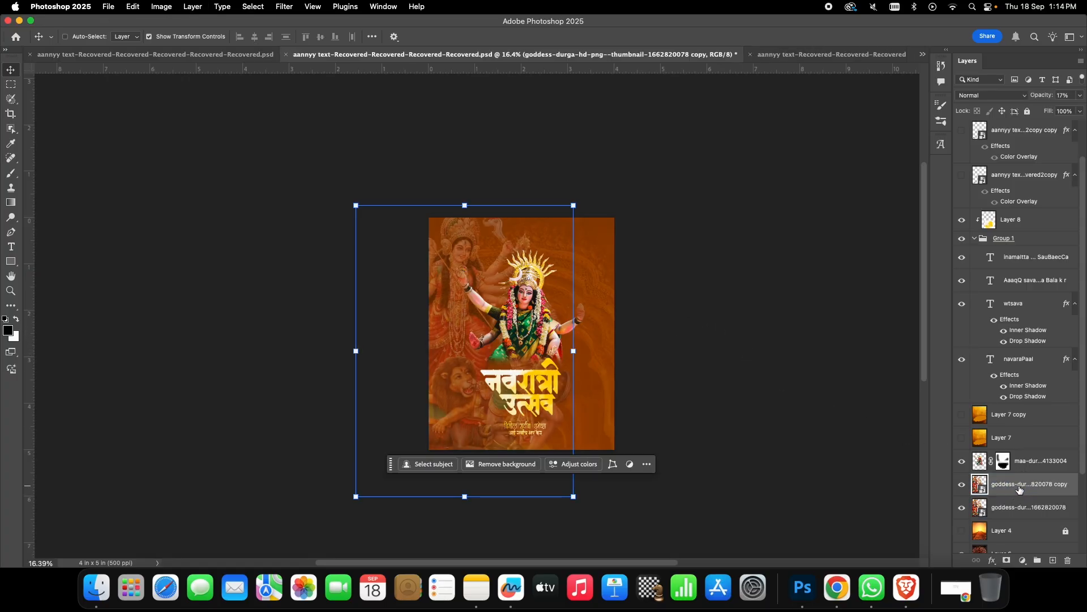
left_click_drag(458, 356, 572, 360)
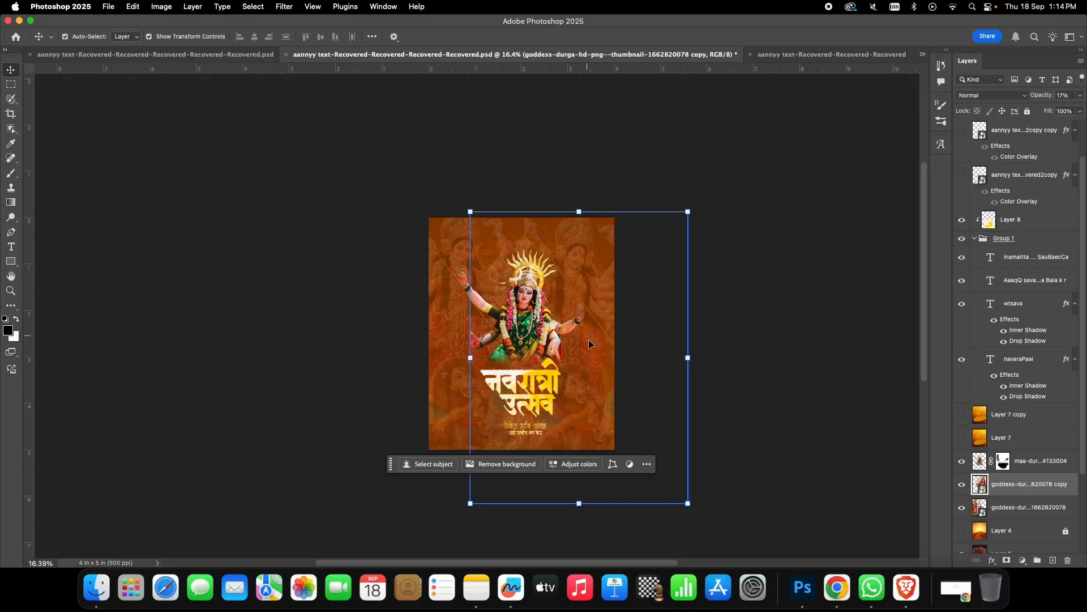
left_click(646, 464)
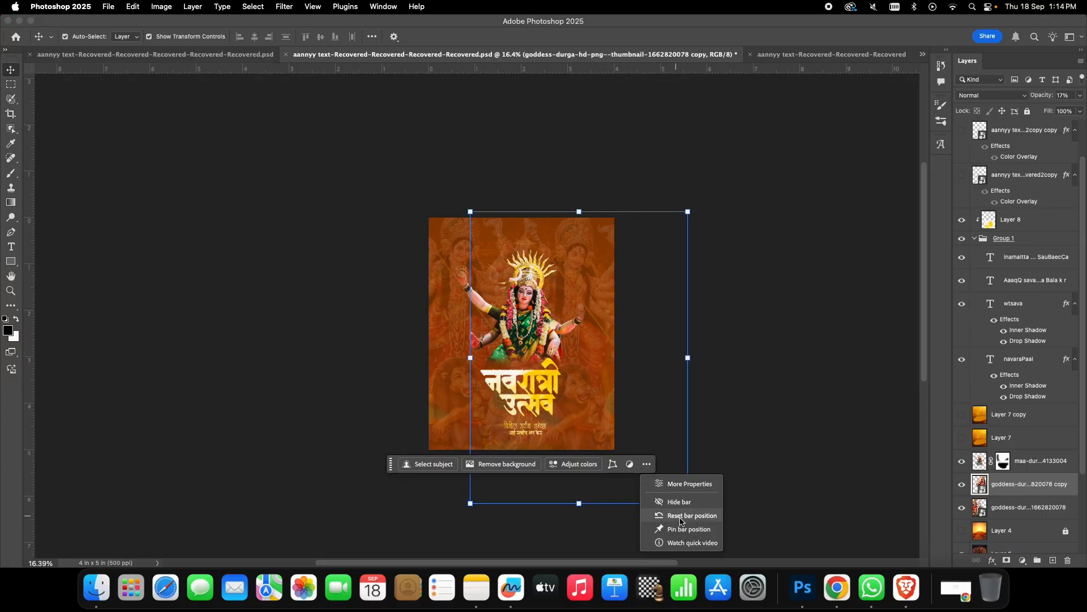
left_click(688, 481)
left_click(657, 374)
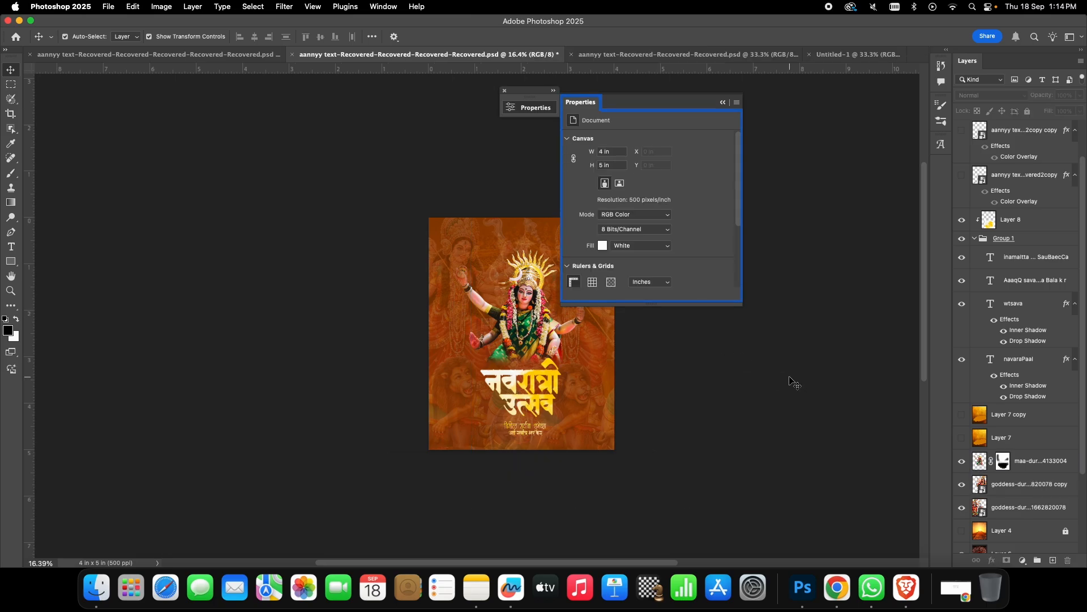
left_click(505, 92)
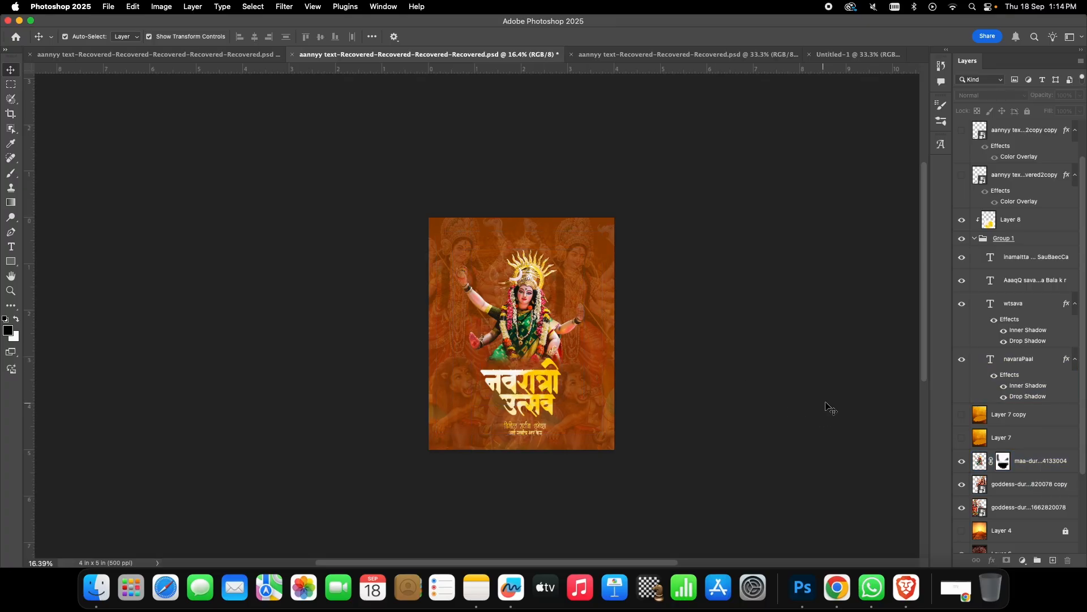
- Try flipping the original faded goddess-dur layer horizontally with a transform
left_click(1019, 484)
left_click(1017, 508)
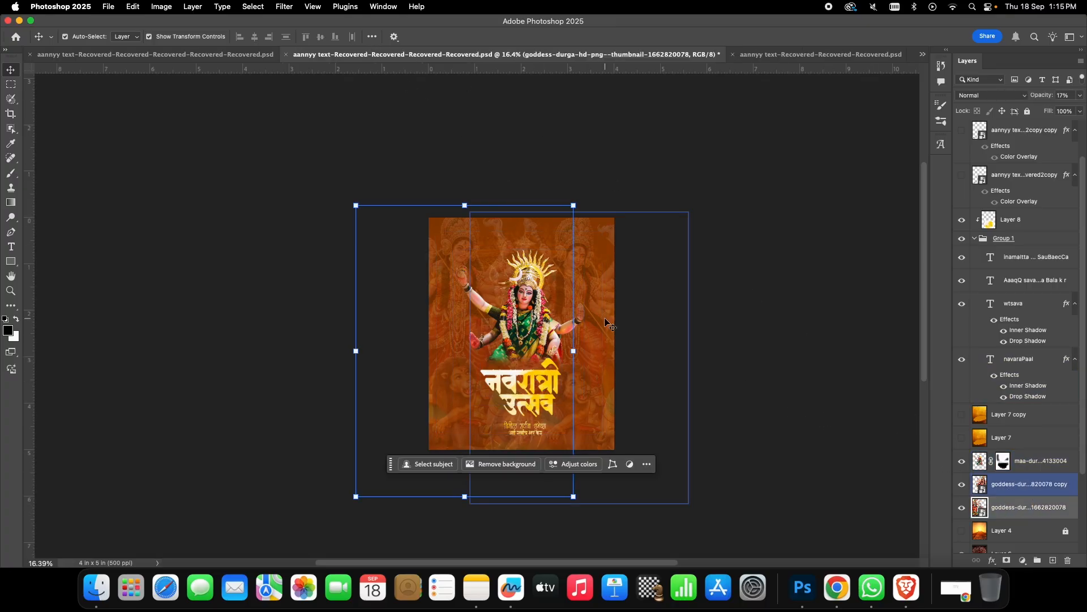
left_click(614, 464)
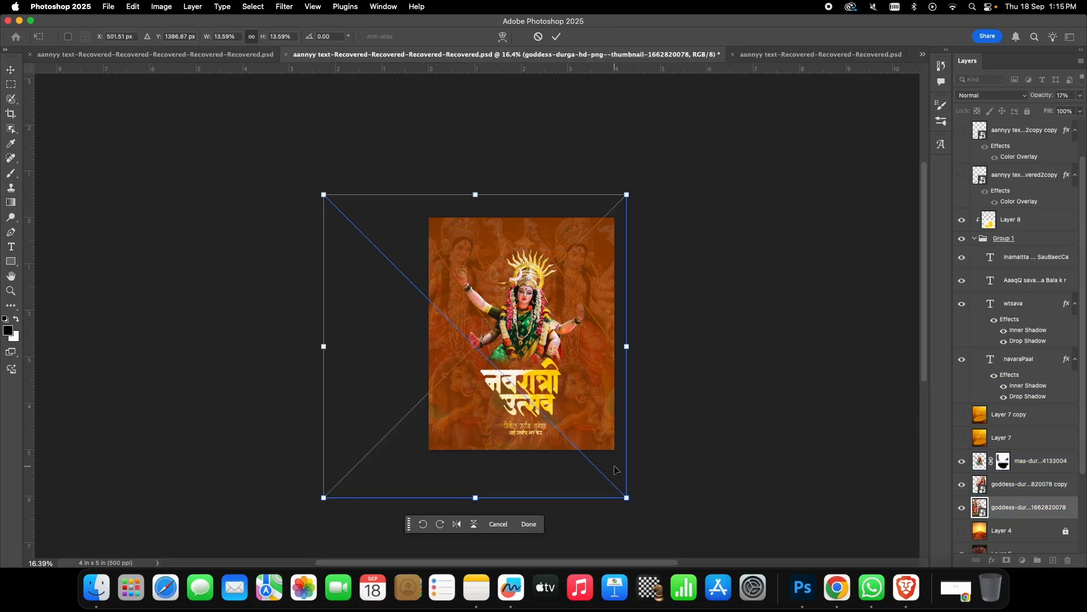
left_click(457, 526)
left_click(456, 525)
- Flip the faded goddess-dur copy layer horizontally and commit the transform
left_click(1004, 479)
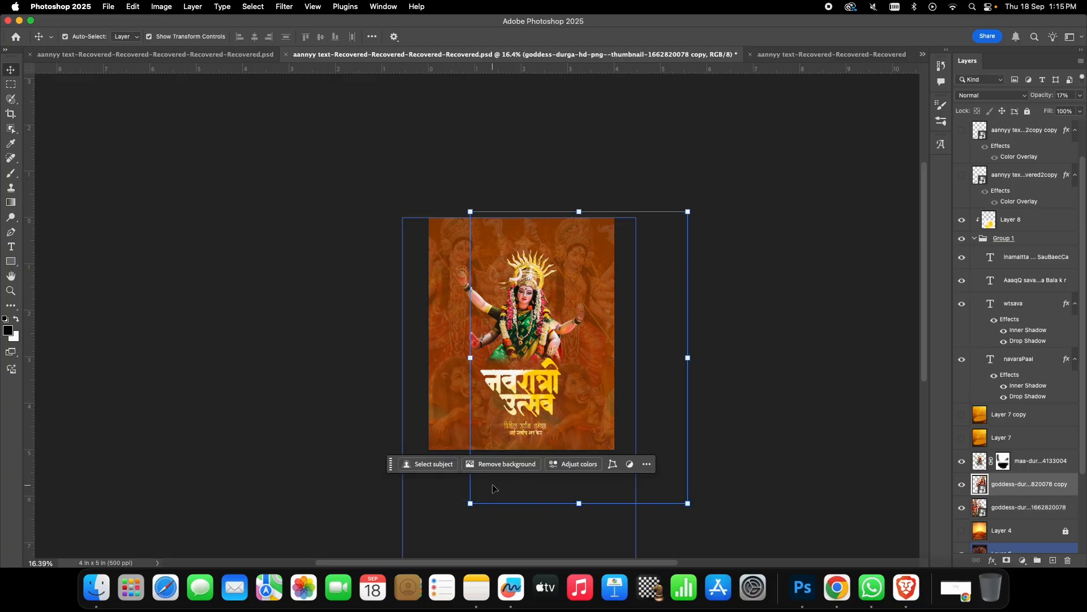
left_click(610, 470)
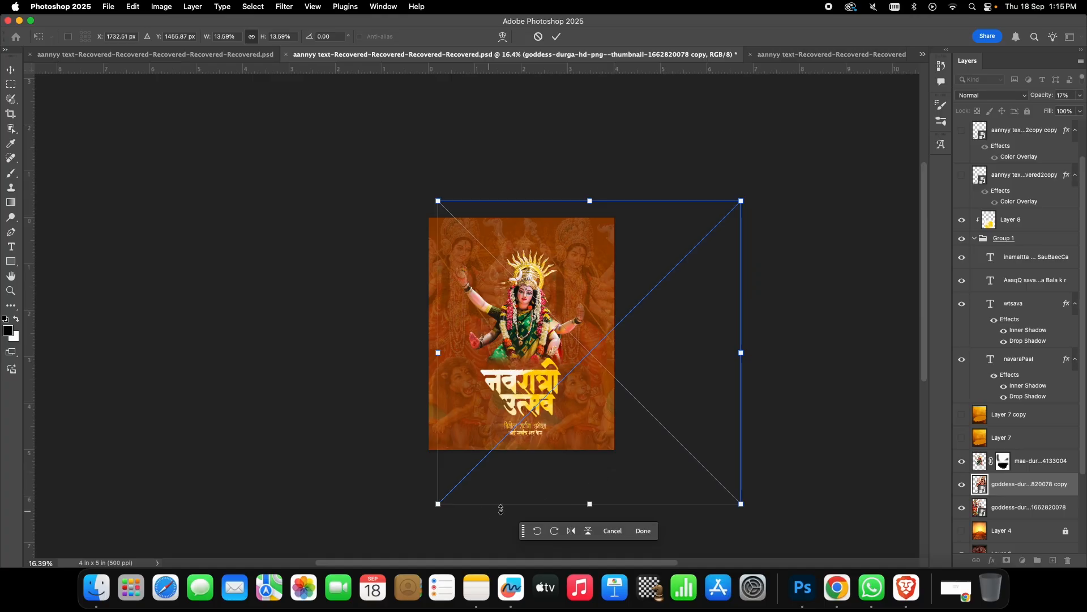
left_click(573, 533)
left_click(651, 537)
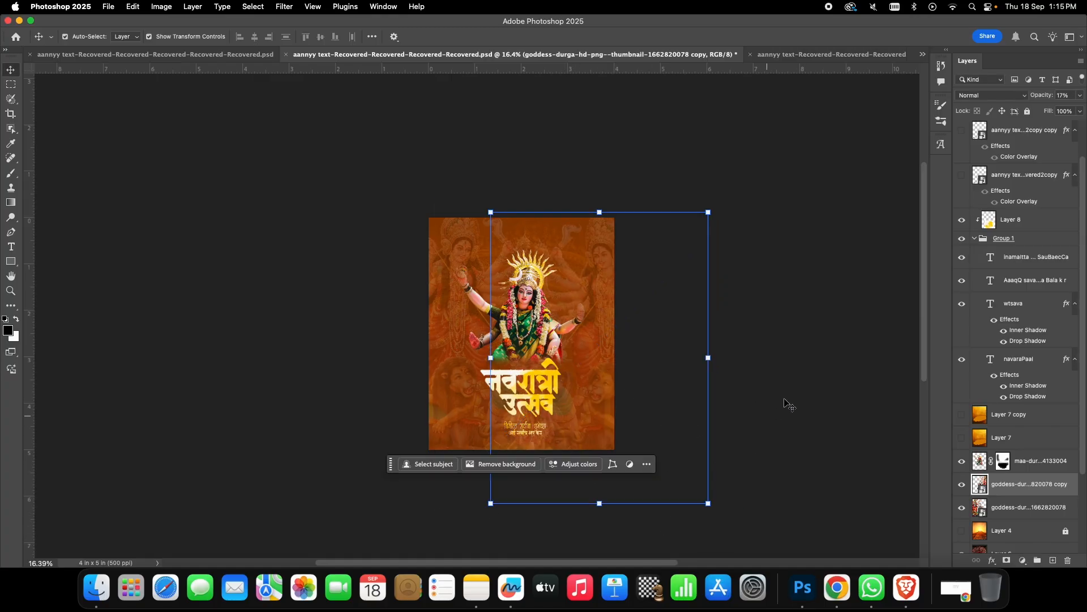
- Move the flipped goddess-dur copy down so its figure sits in the poster's lower right corner
scroll(611, 342, "up", 5)
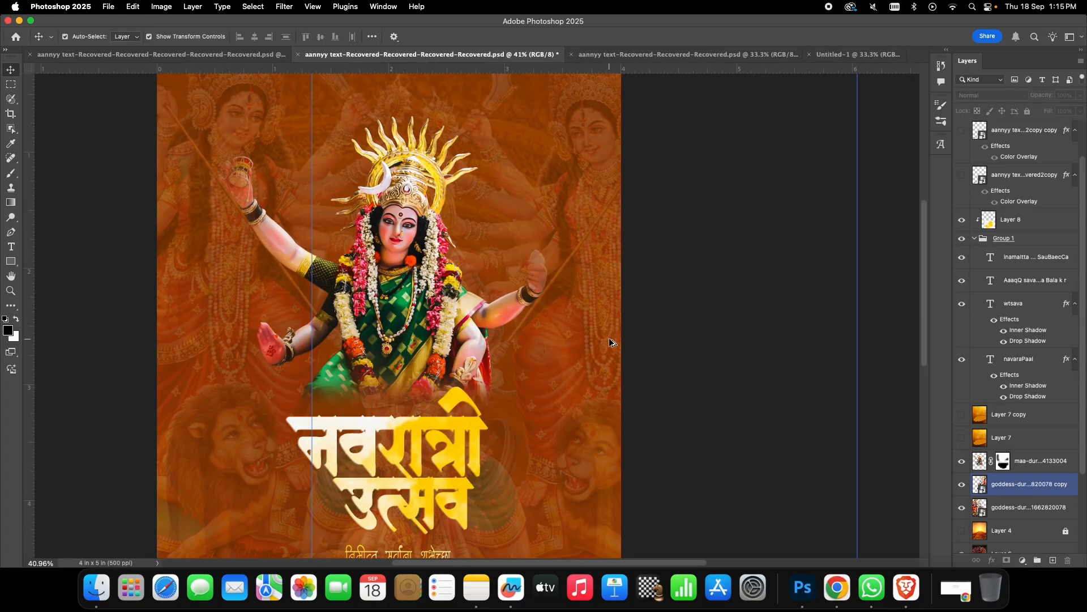
scroll(610, 342, "down", 3)
left_click_drag(605, 227, 597, 211)
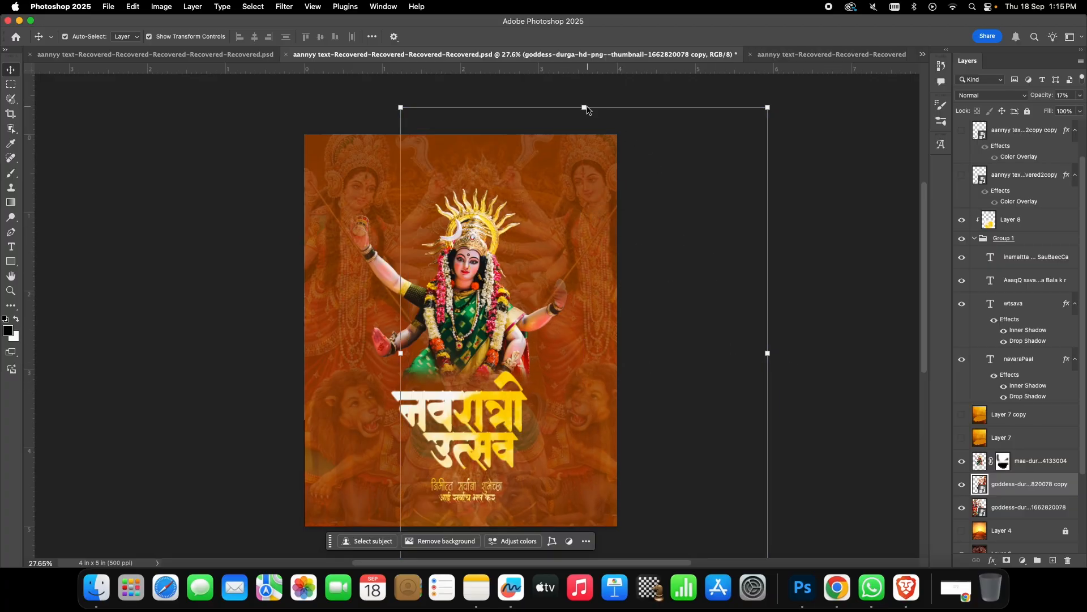
left_click_drag(584, 107, 601, 330)
key("Return")
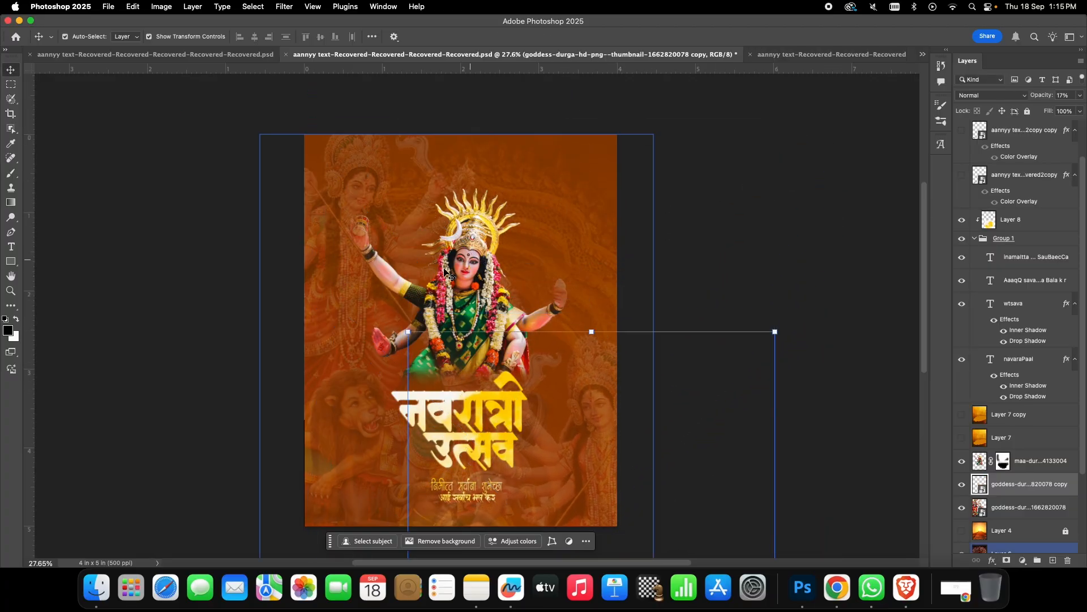
left_click(645, 444)
scroll(718, 262, "down", 2)
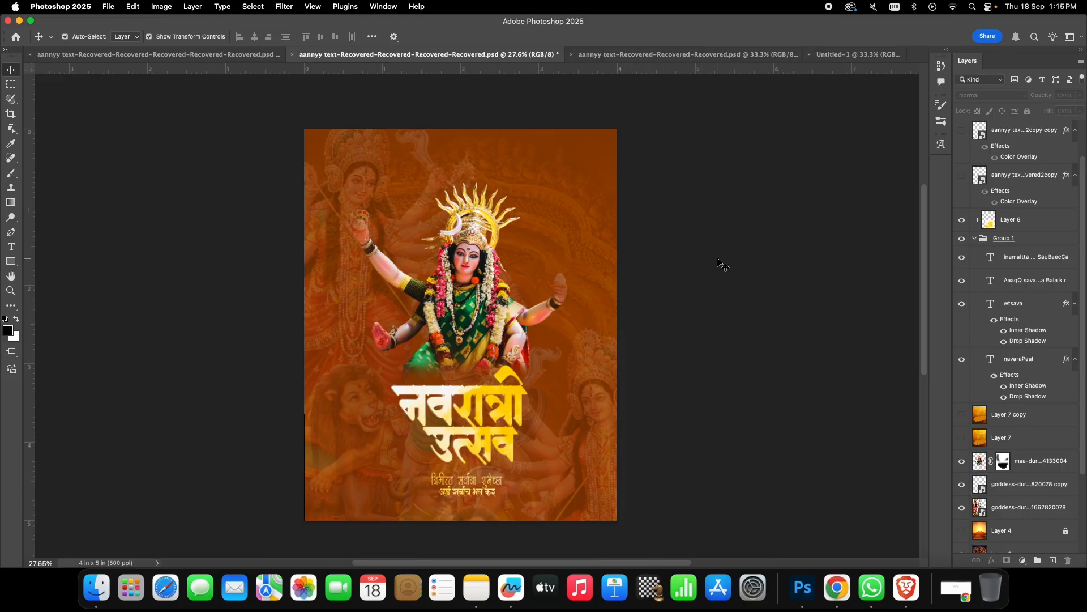
- Delete both faded goddess-dur layers, the copy and the original, from behind the main goddess
left_click(586, 394)
key("Delete")
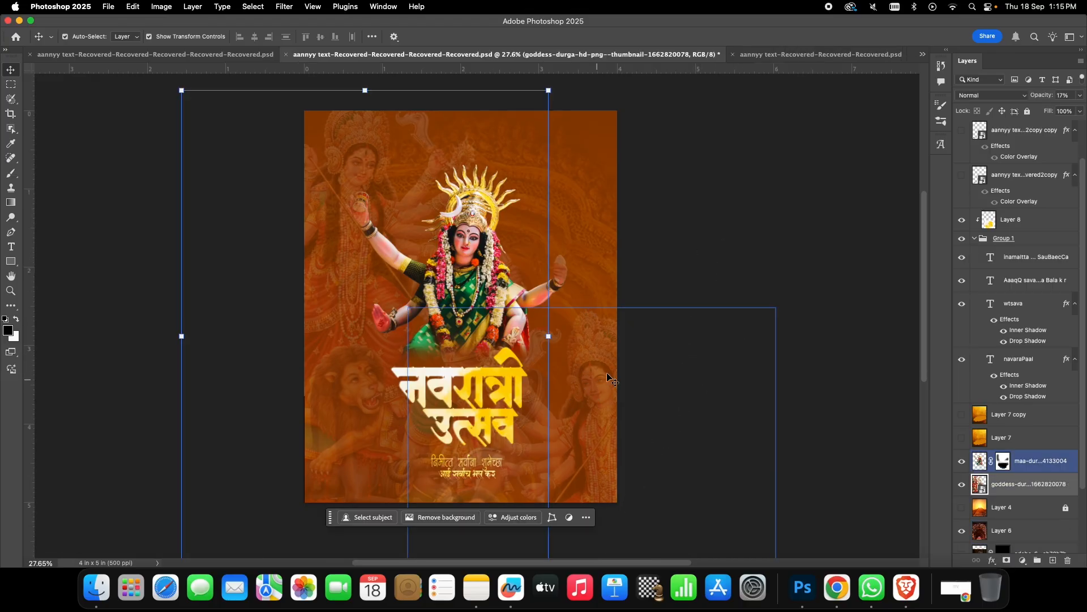
left_click(651, 369)
left_click(363, 214)
key("Delete")
left_click(786, 241)
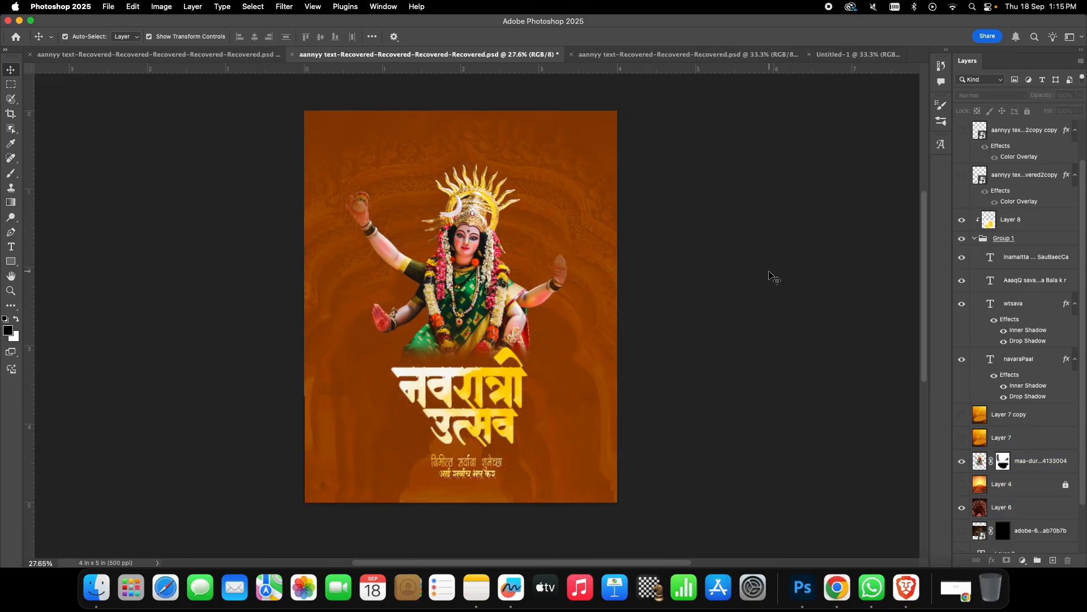
- Preview the Layer 7 and Layer 7 copy textures on the poster, leaving both layers hidden
scroll(775, 275, "down", 2)
left_click(962, 438)
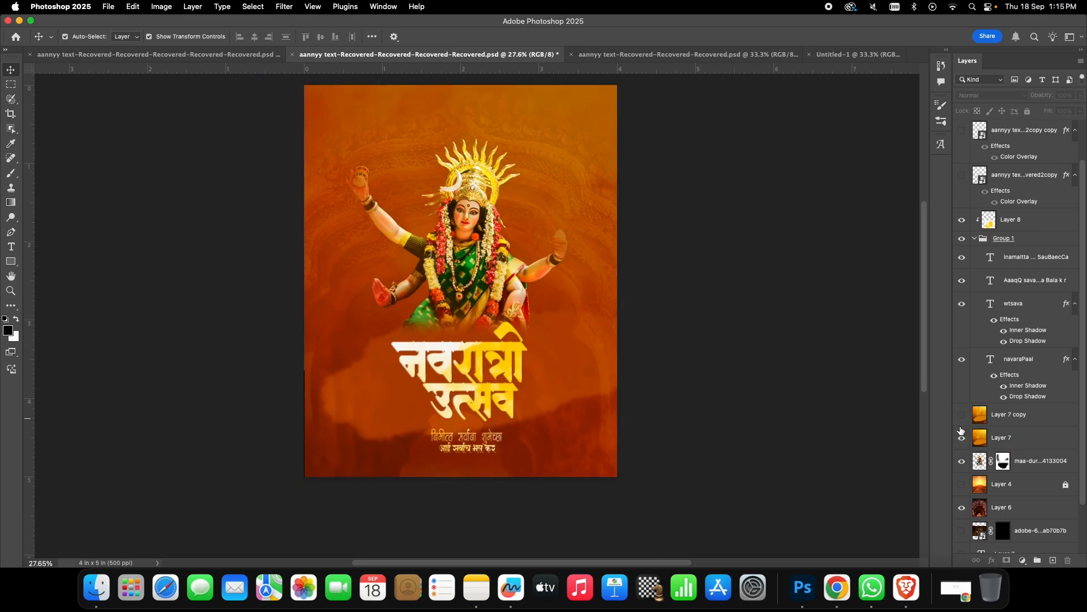
left_click(962, 438)
left_click(963, 441)
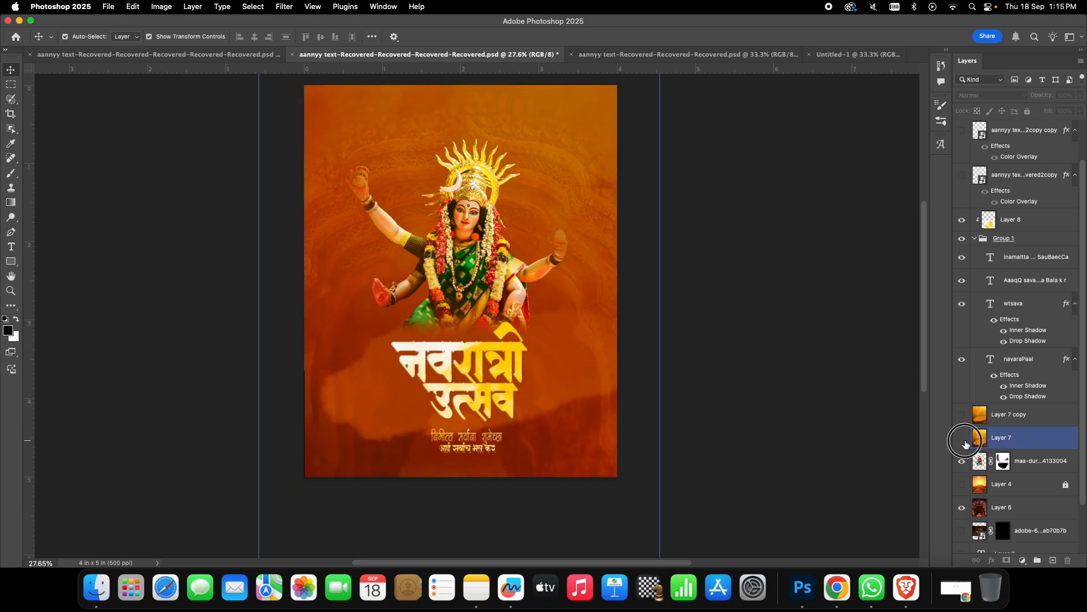
left_click(964, 441)
left_click(961, 415)
left_click(962, 414)
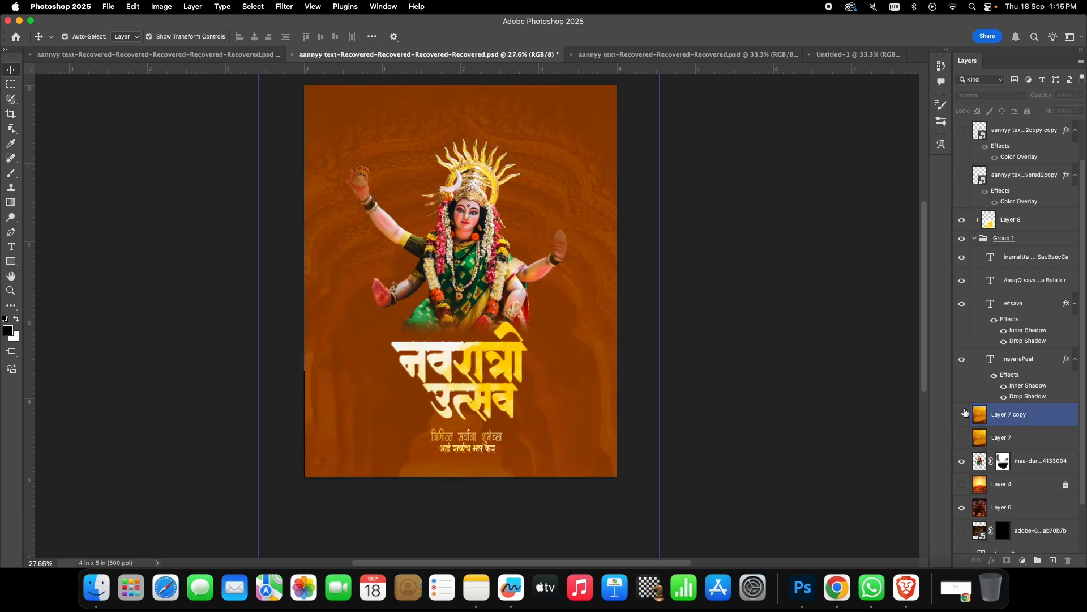
- Make the Layer 4 sunset background visible, comparing the poster with and without it
left_click(962, 485)
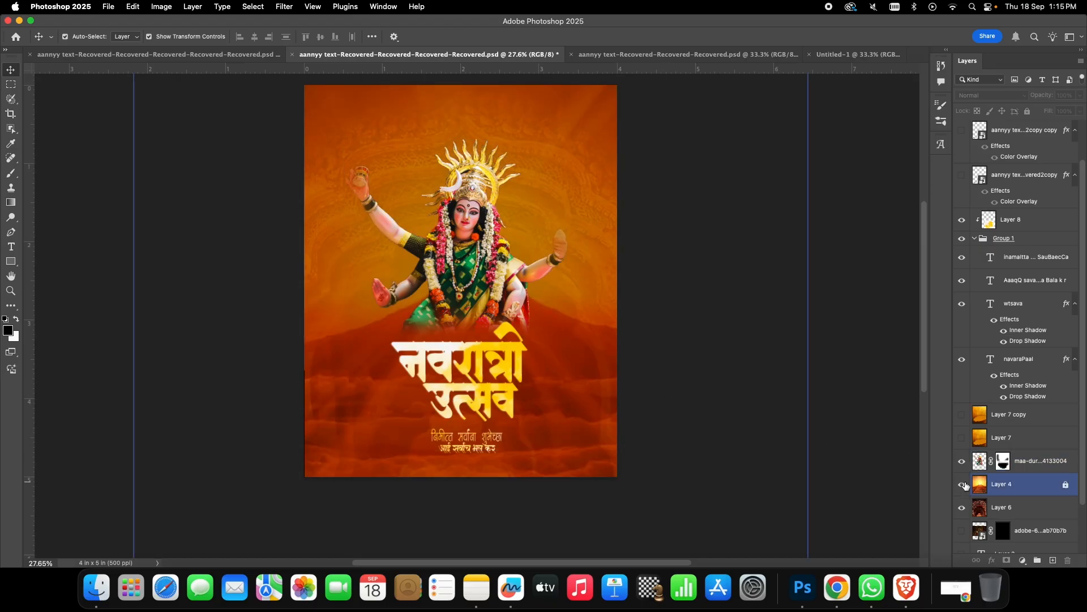
scroll(964, 486, "down", 1)
left_click(996, 493)
left_click(999, 472)
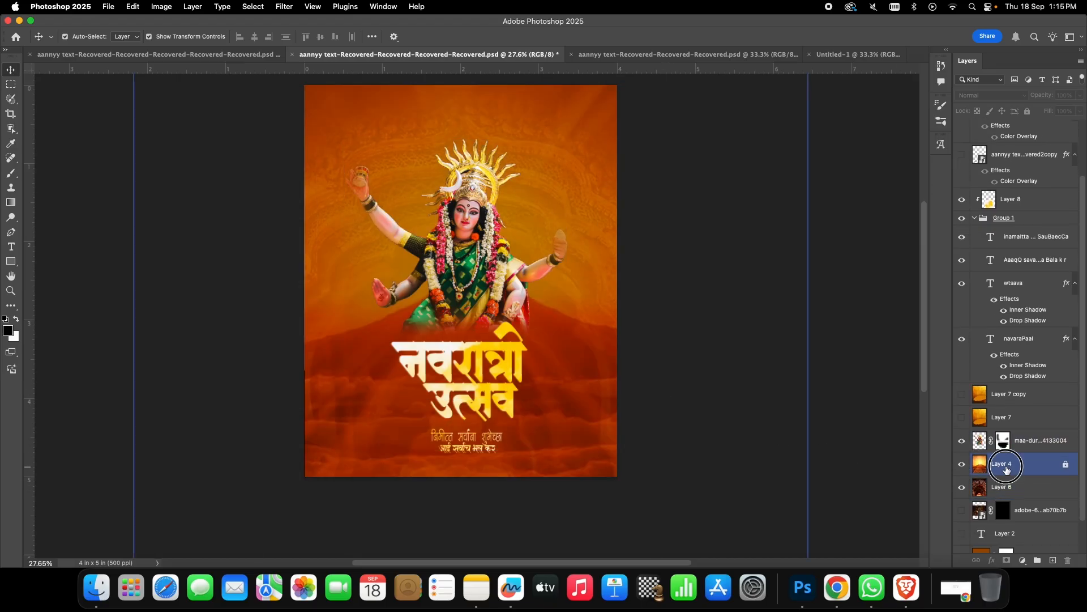
left_click(813, 418)
left_click(995, 461)
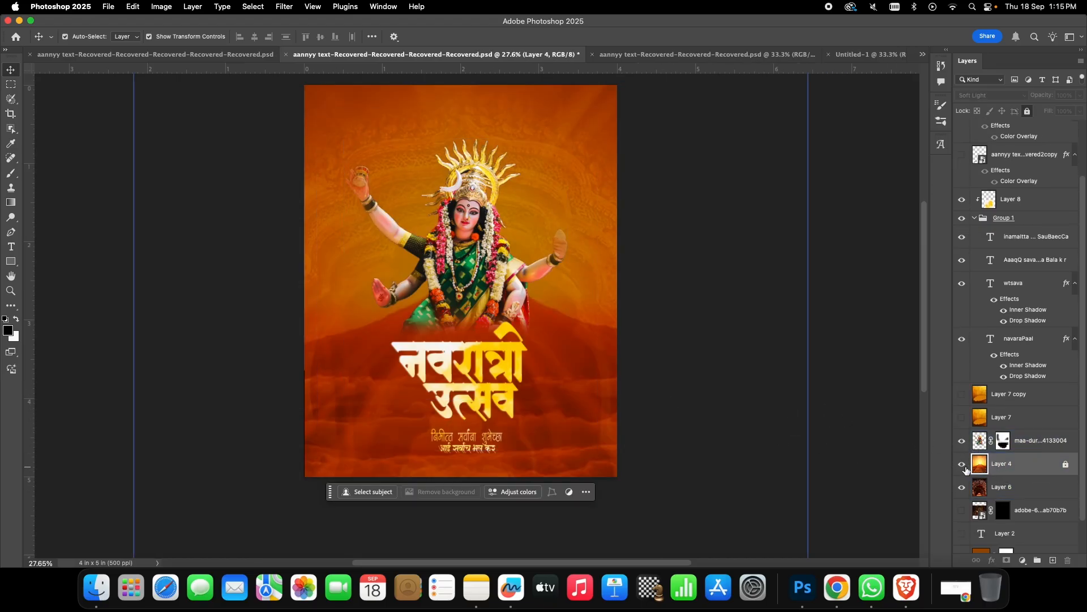
left_click(963, 464)
left_click(963, 465)
left_click(962, 465)
left_click(962, 464)
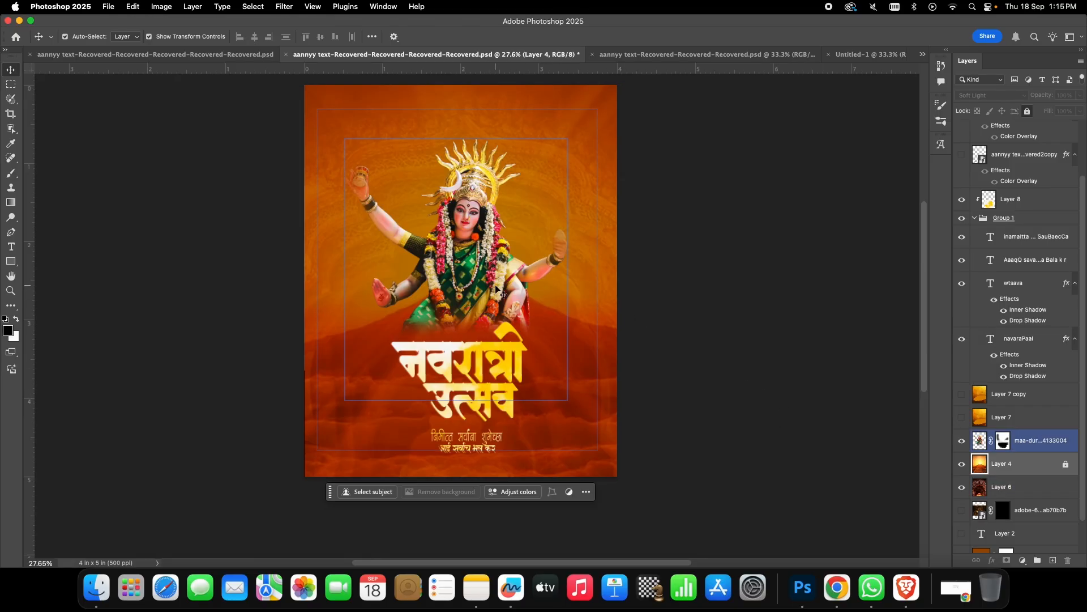
- Switch to Google Chrome and close the Bot Verification and Link is locked pages
left_click(838, 584)
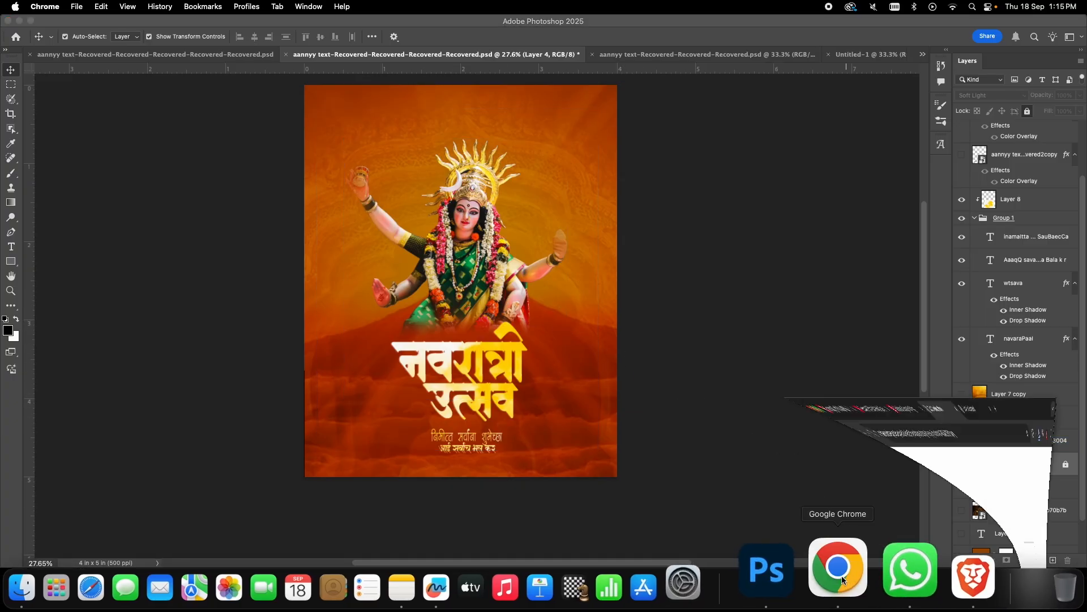
left_click(510, 65)
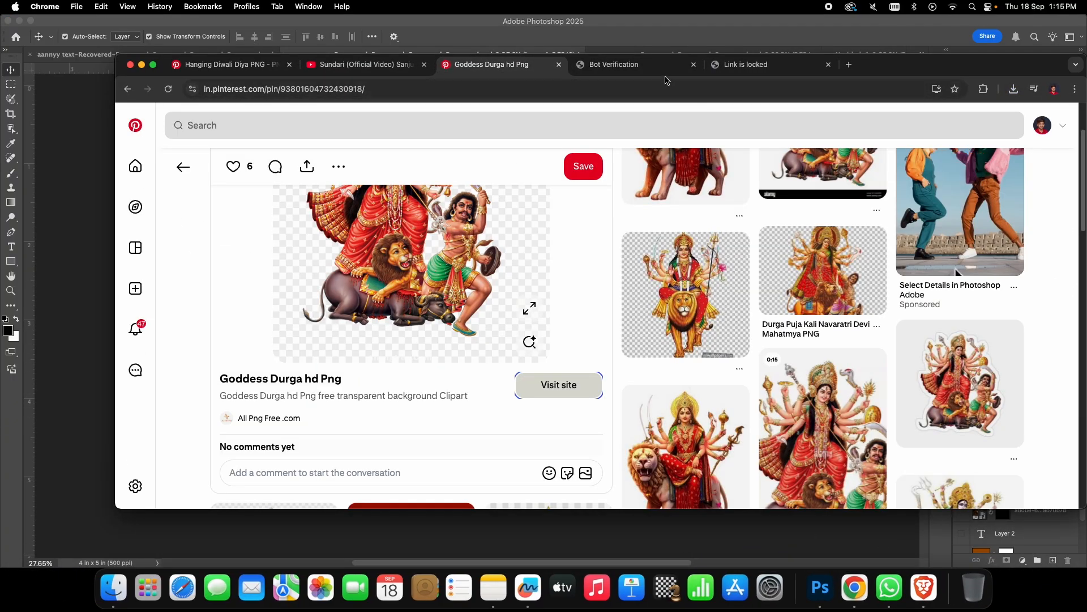
left_click(693, 64)
left_click(769, 64)
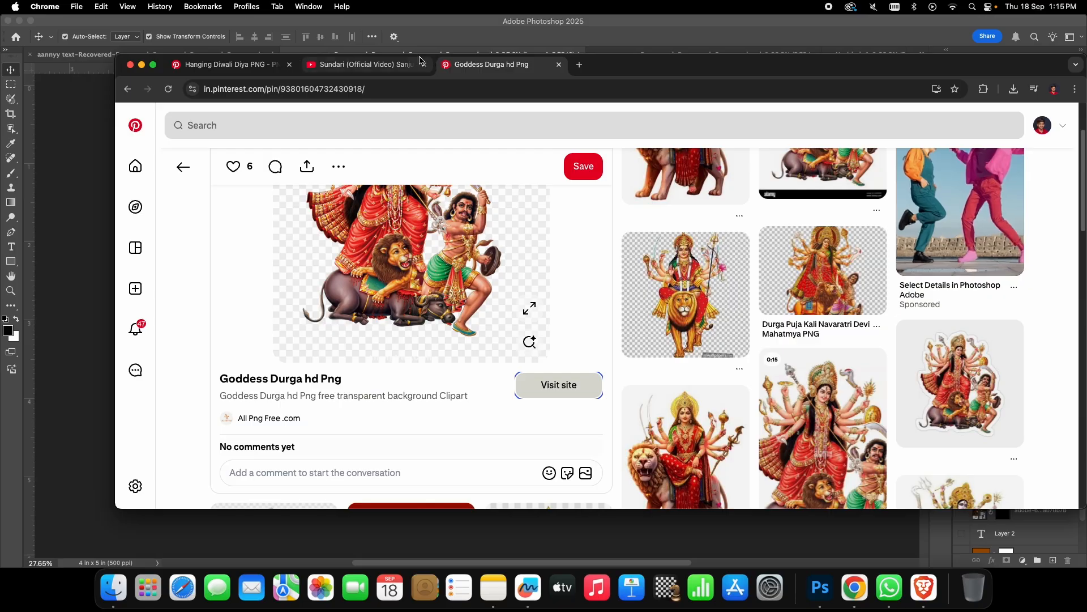
- Run the recent Pinterest search "yello lights" and browse the results for a suitable light effect image
scroll(430, 249, "up", 3)
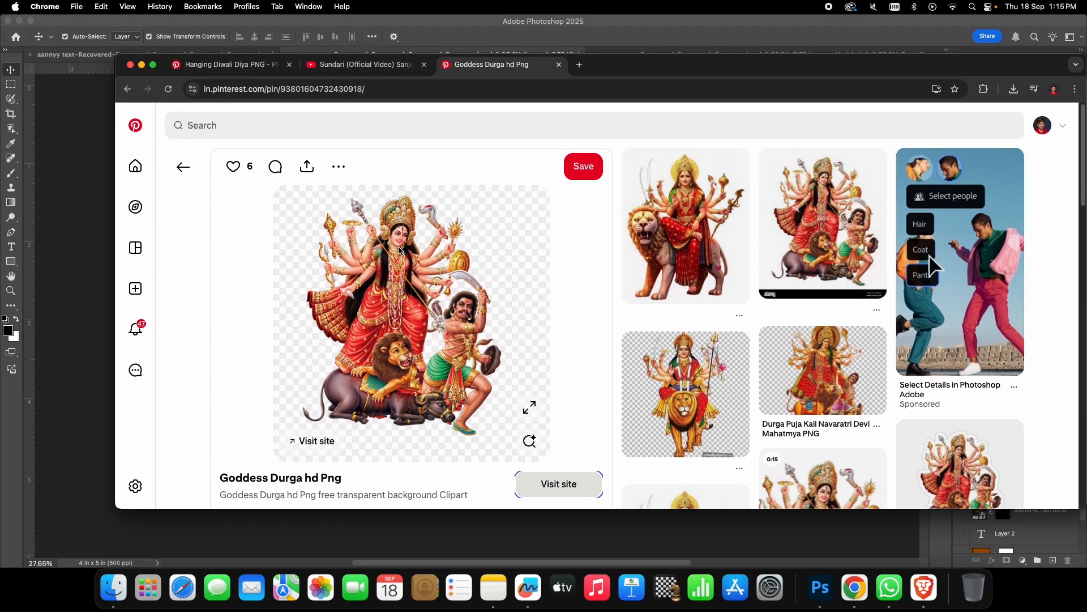
left_click(322, 127)
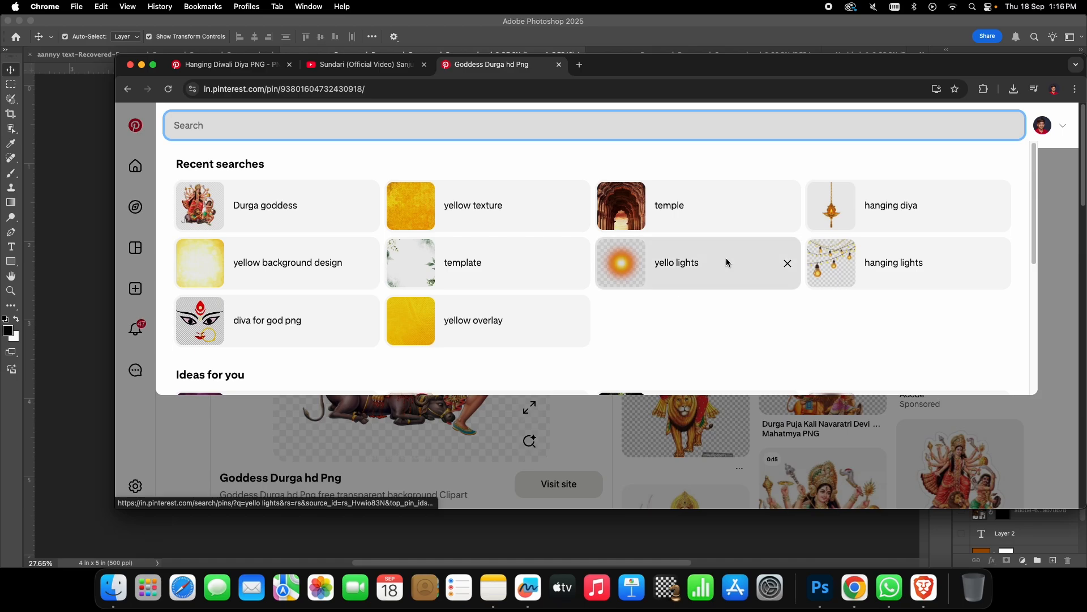
left_click(686, 274)
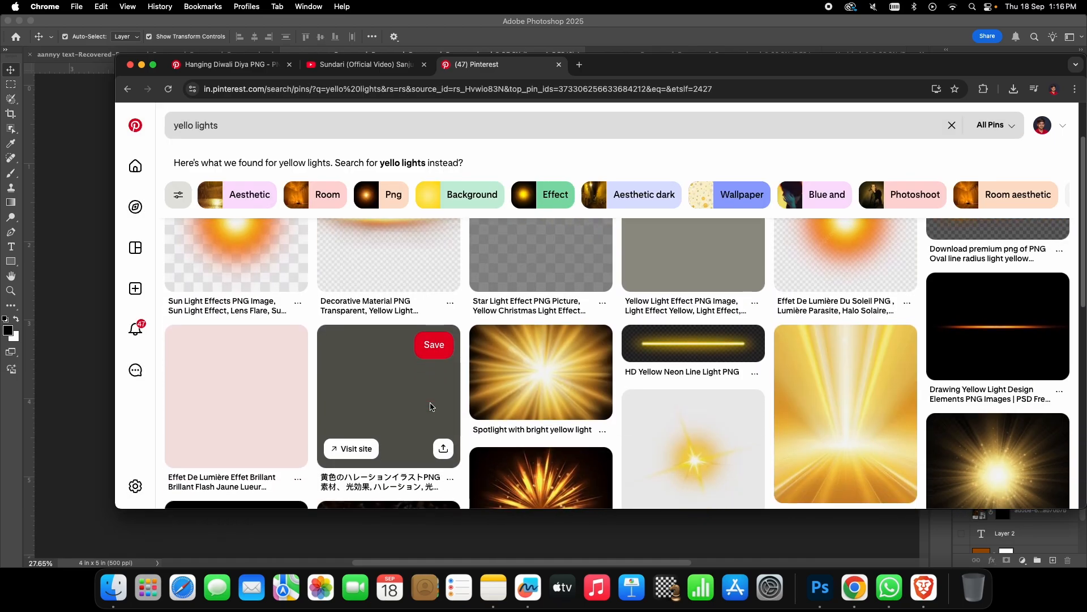
scroll(430, 406, "down", 10)
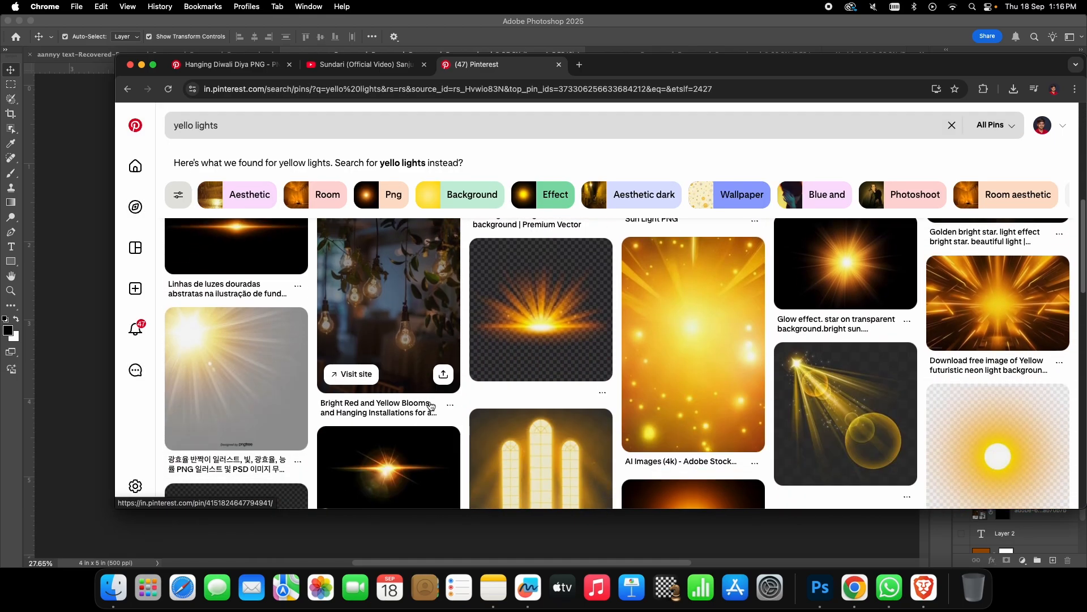
scroll(430, 406, "down", 10)
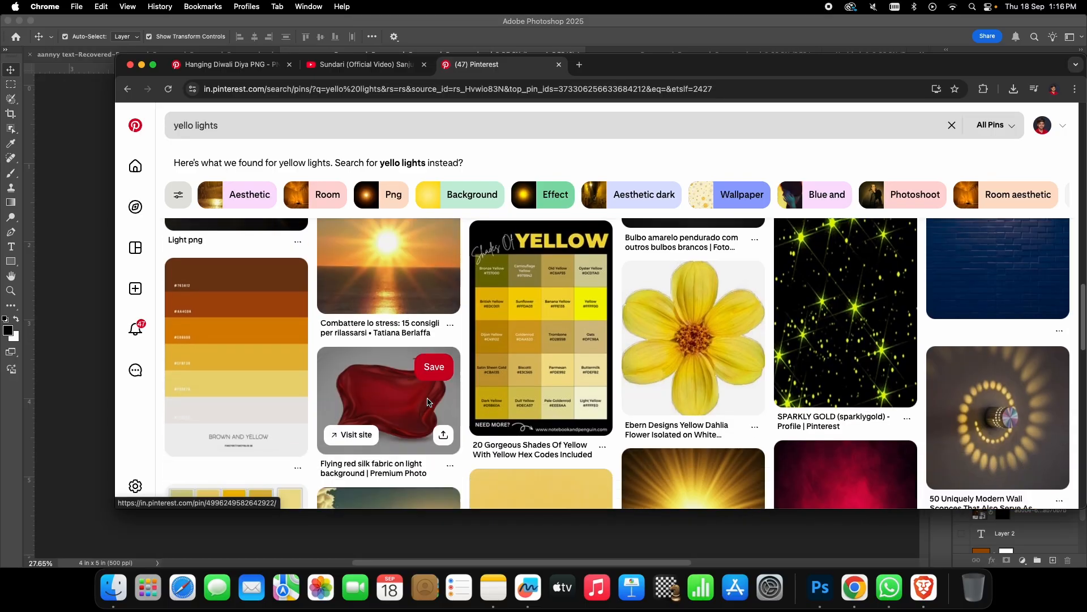
scroll(426, 404, "down", 10)
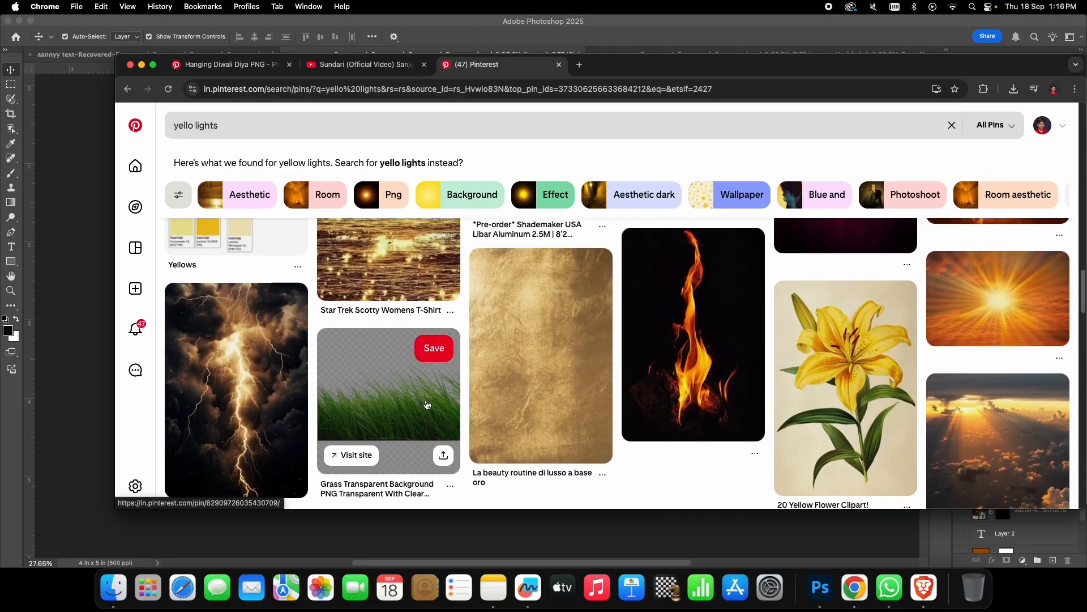
scroll(426, 404, "down", 10)
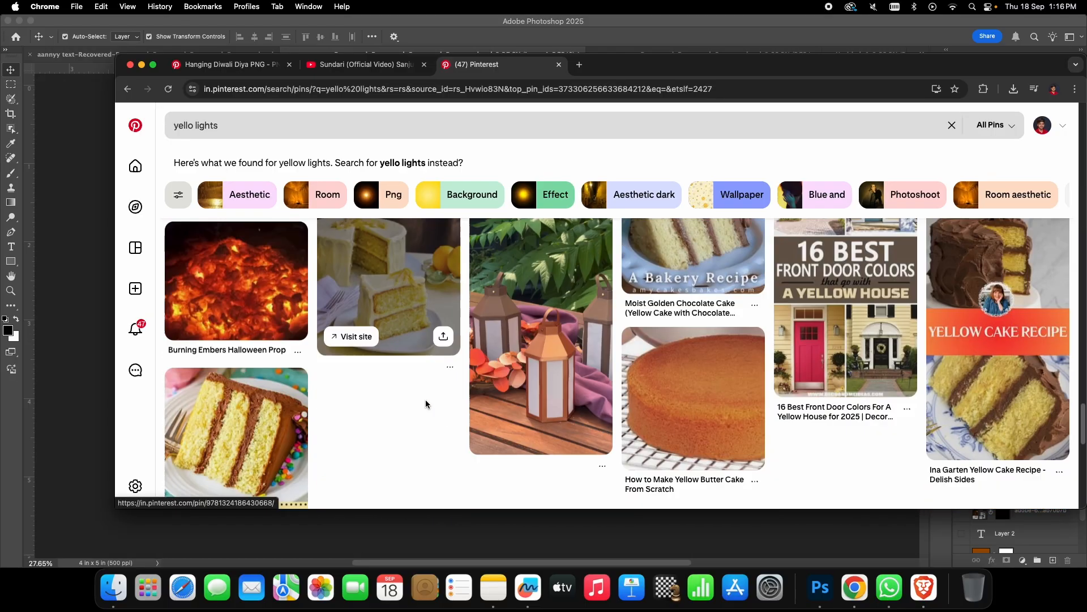
scroll(426, 407, "down", 5)
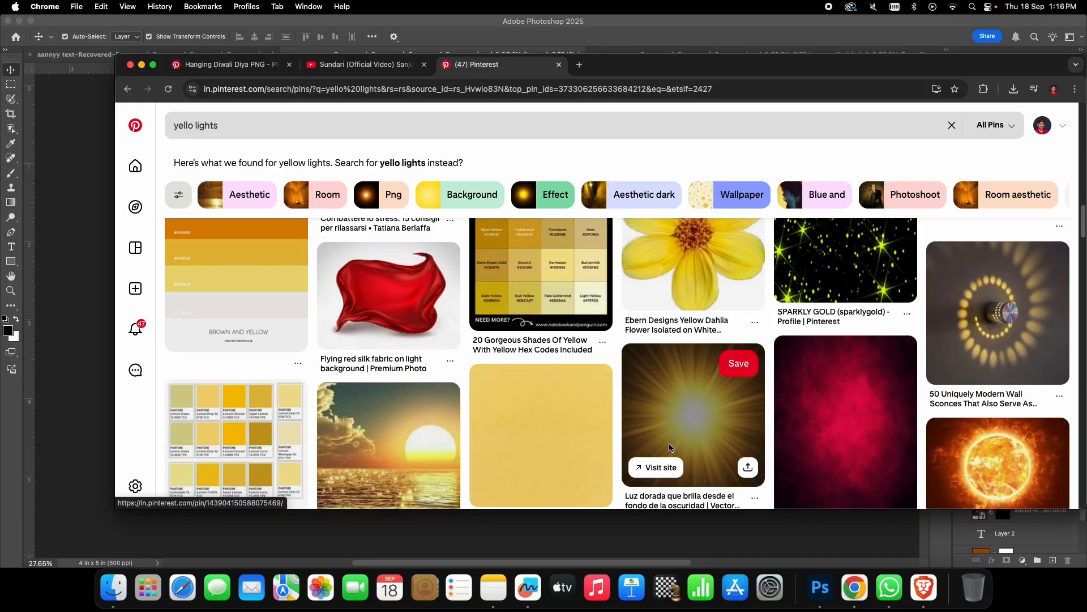
- Open the pin of golden light rays on a dark background and browse the related light effect images
left_click(708, 399)
scroll(589, 336, "down", 5)
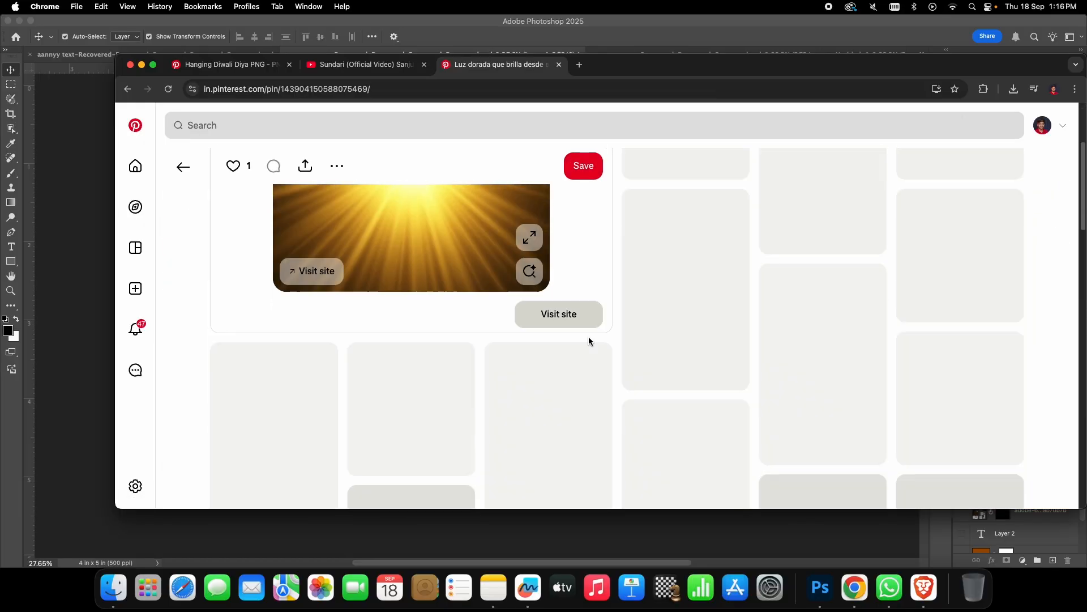
scroll(838, 270, "down", 5)
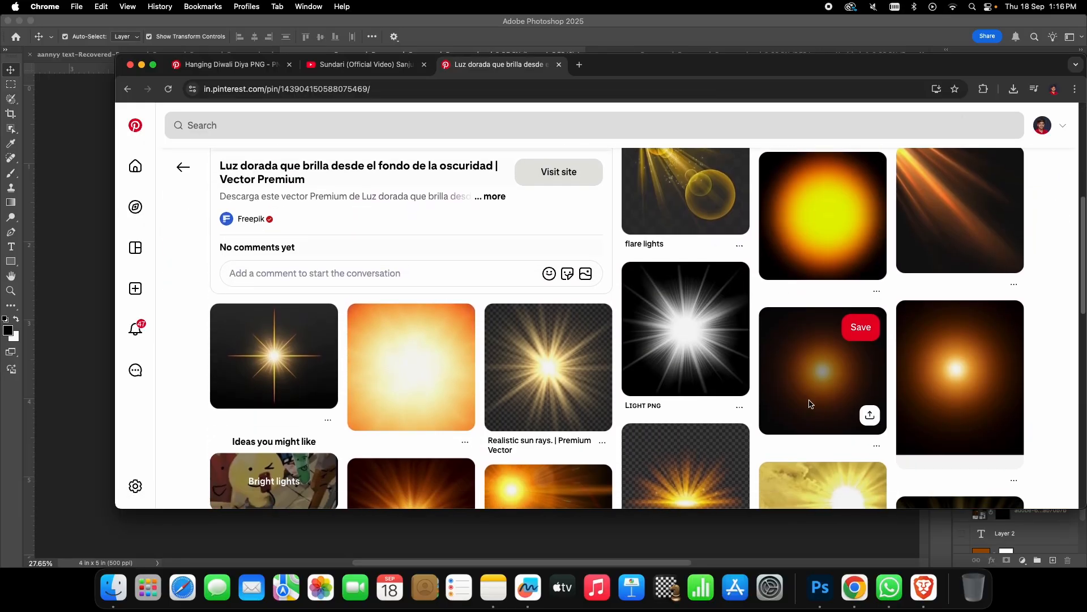
scroll(708, 414, "down", 4)
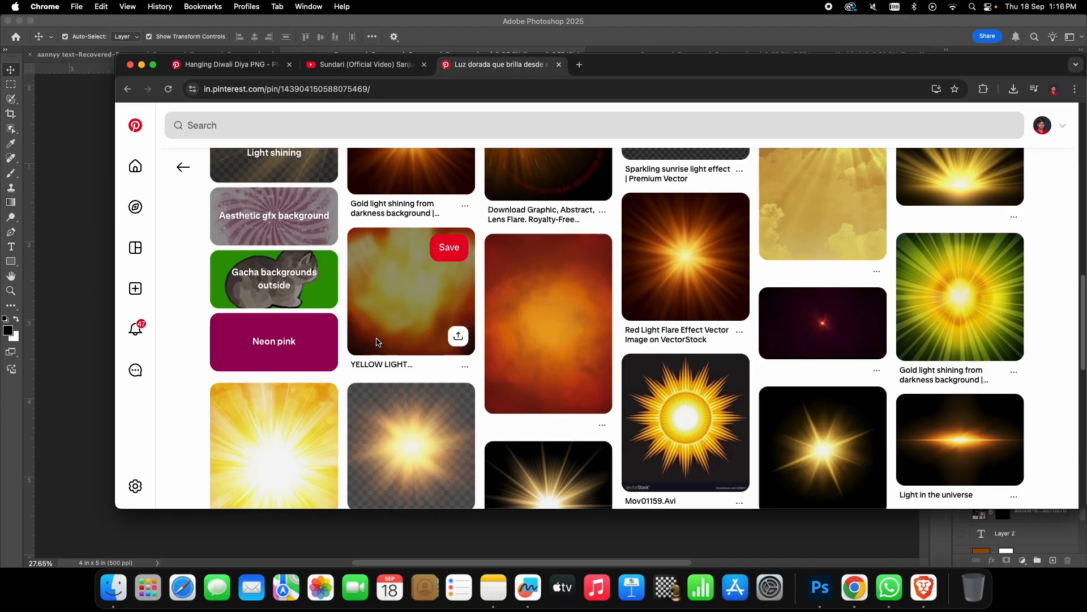
scroll(691, 397, "up", 5)
scroll(691, 385, "down", 15)
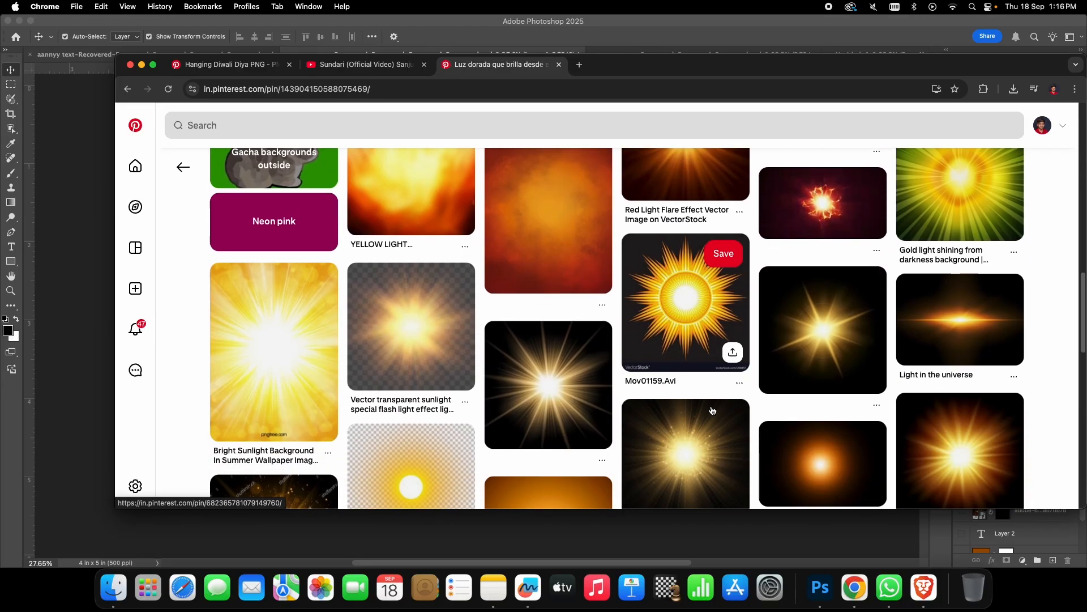
scroll(717, 410, "up", 2)
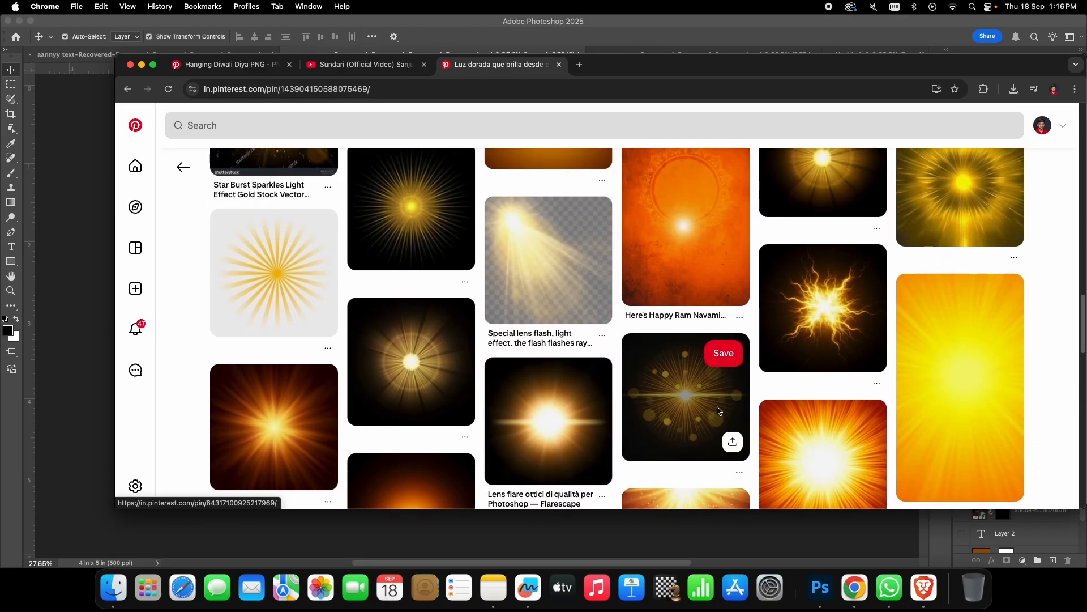
scroll(717, 409, "up", 4)
scroll(717, 408, "down", 9)
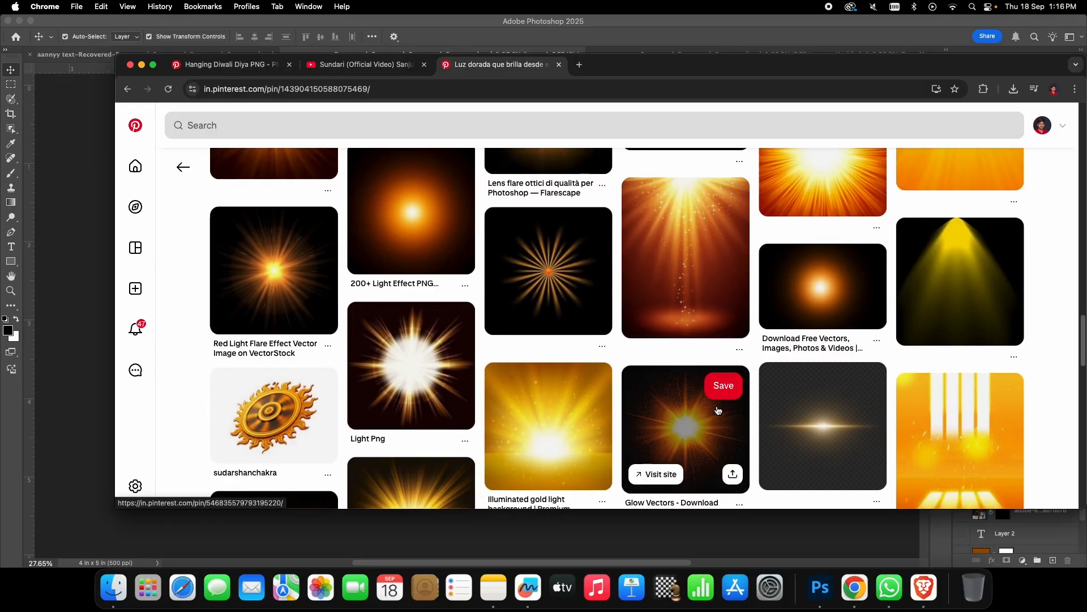
scroll(718, 410, "down", 1)
scroll(717, 410, "down", 10)
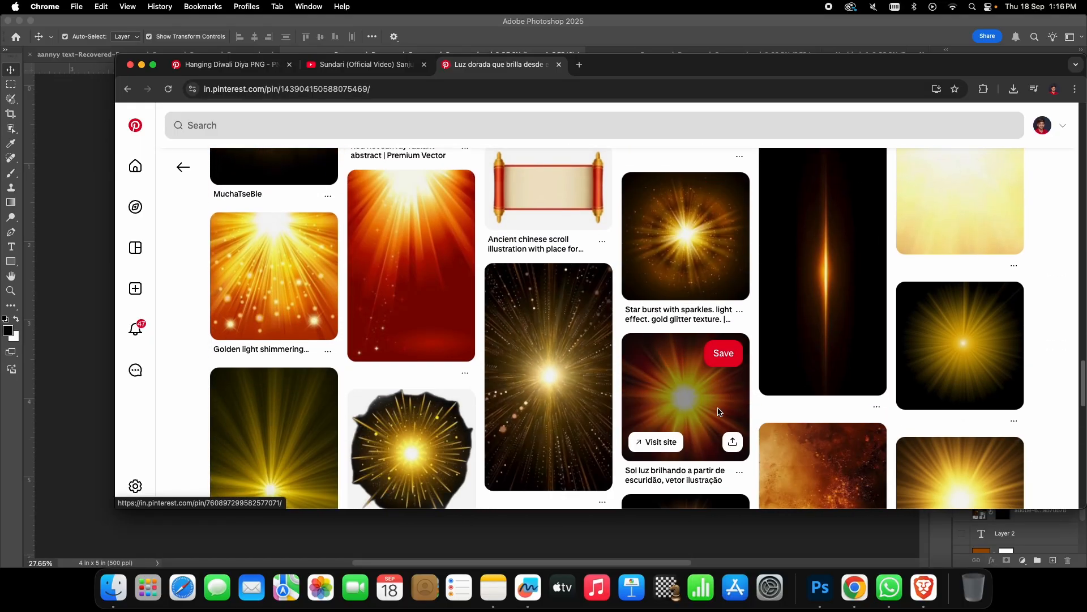
scroll(538, 373, "down", 7)
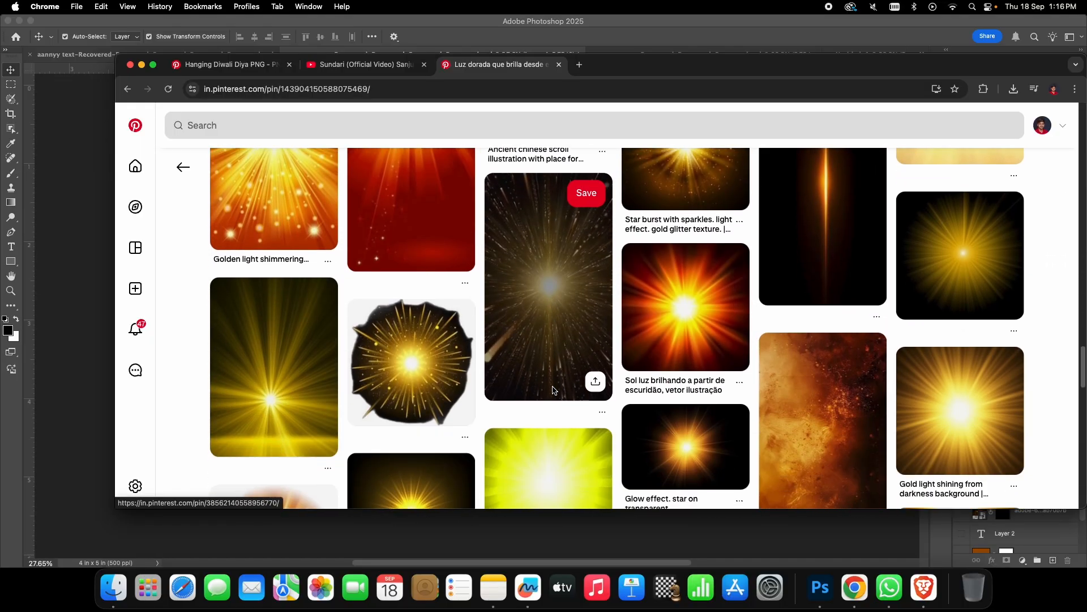
scroll(553, 391, "down", 15)
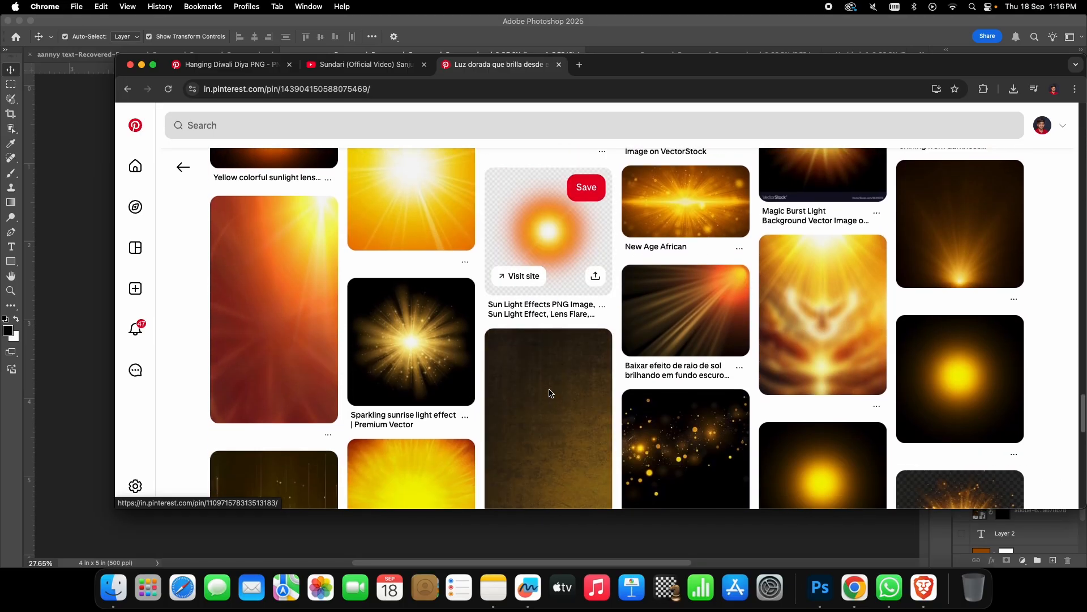
scroll(551, 393, "down", 15)
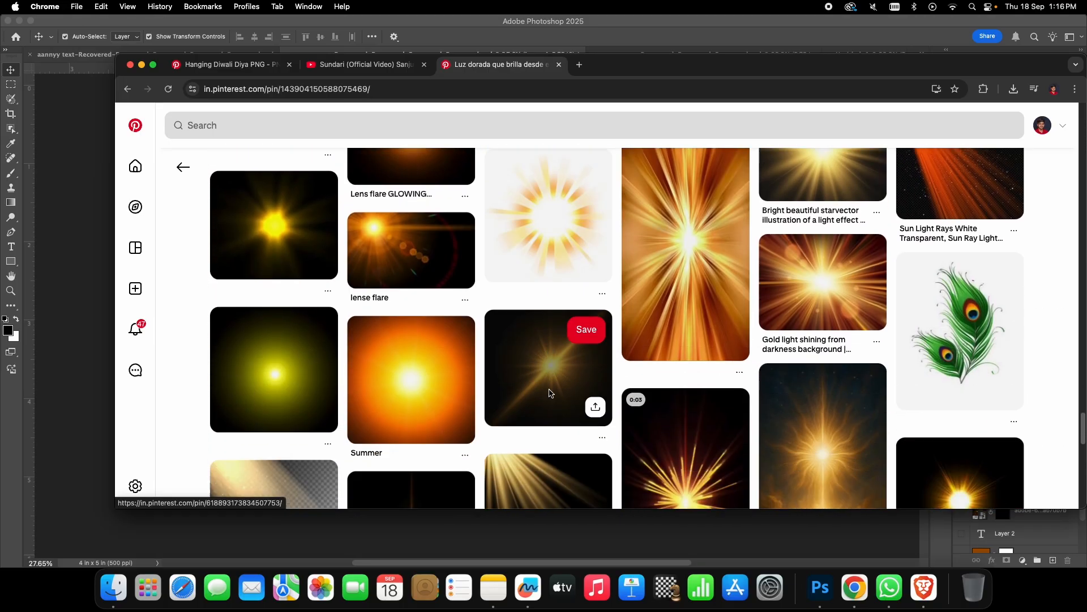
scroll(551, 393, "down", 15)
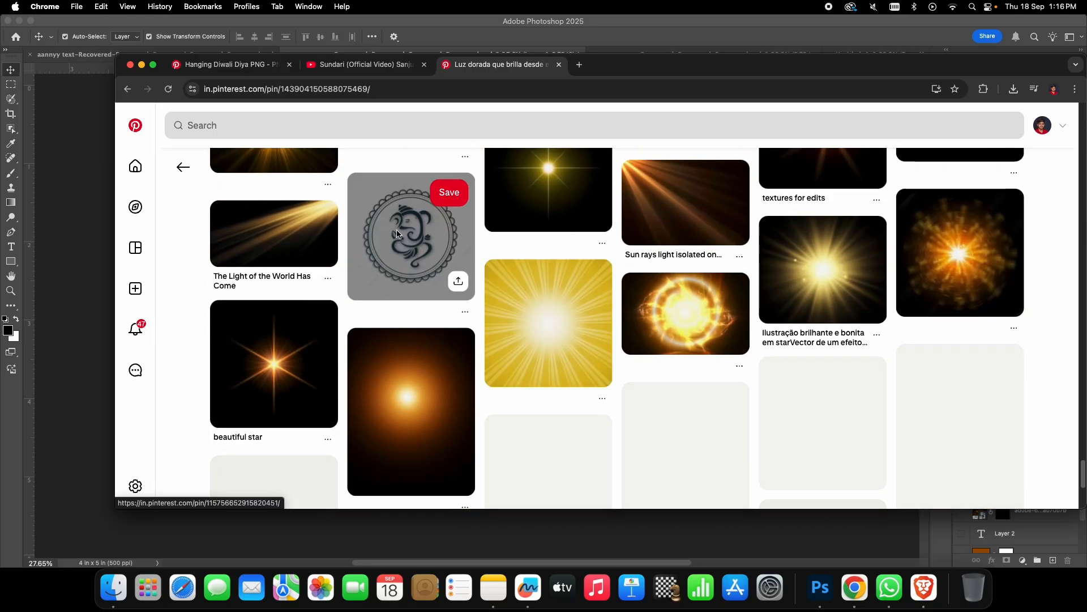
- Minimise the Chrome window and return to the Navratri poster in Photoshop
left_click(365, 65)
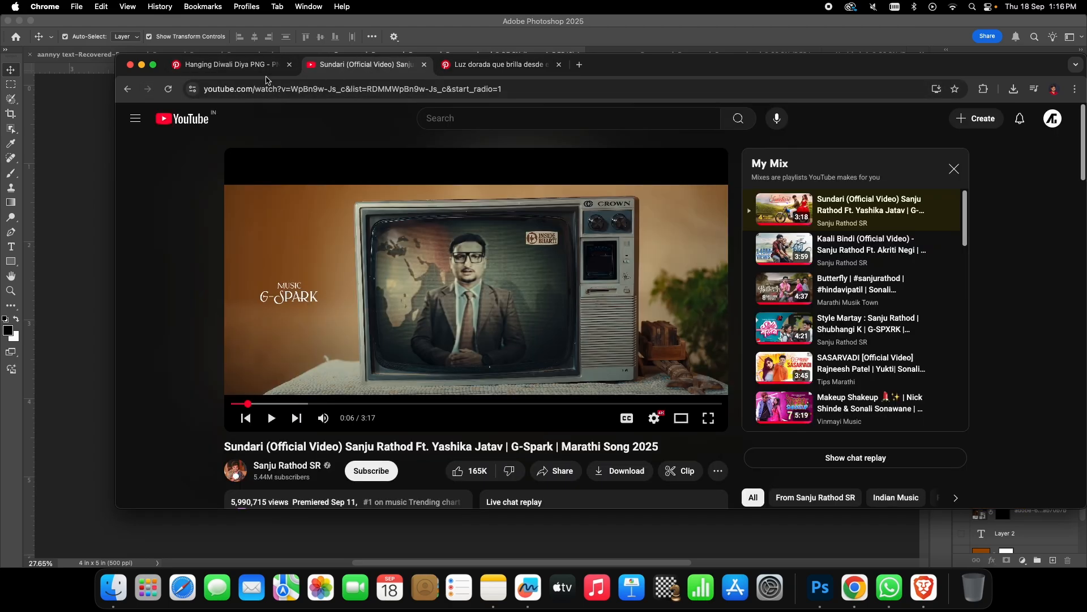
left_click(245, 70)
left_click(141, 64)
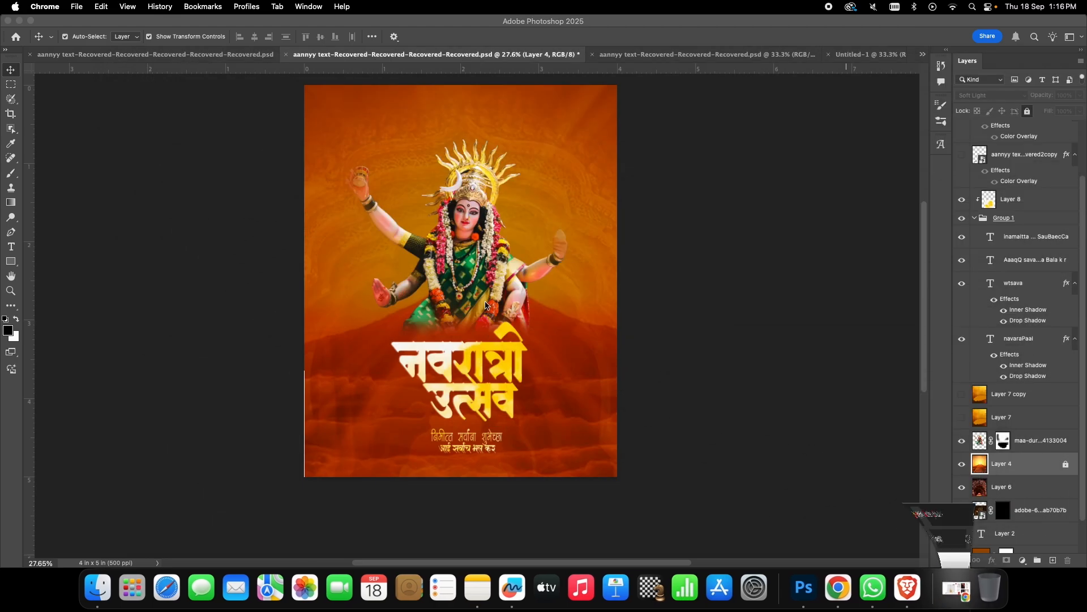
scroll(736, 389, "up", 2)
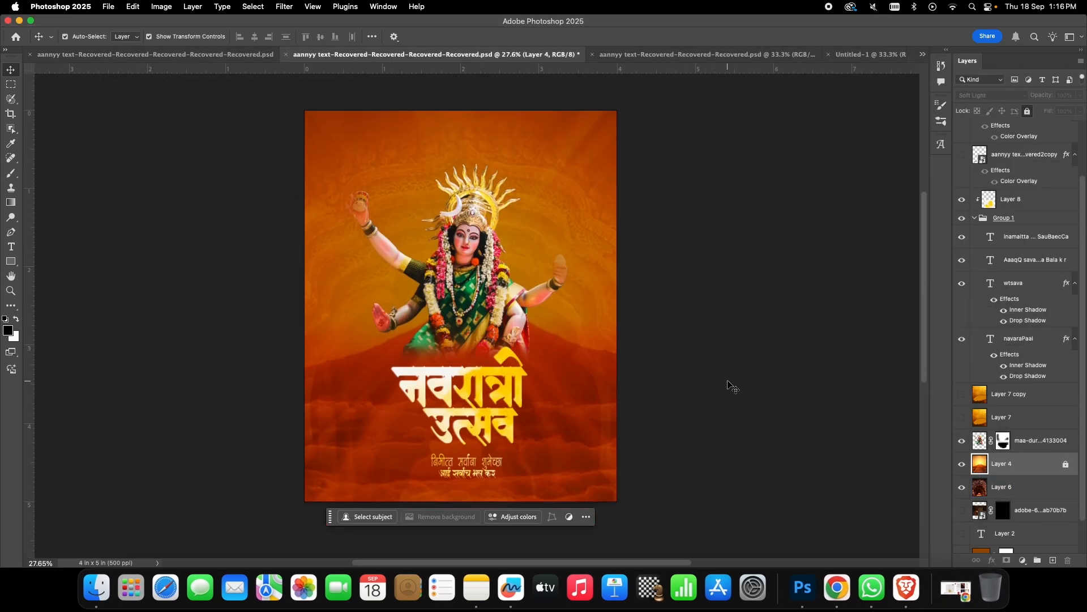
- Make the Layer 7 texture visible, comparing the poster with and without it
left_click(962, 420)
left_click(962, 420)
left_click(962, 420)
left_click(962, 420)
left_click(962, 420)
left_click(962, 420)
left_click(962, 421)
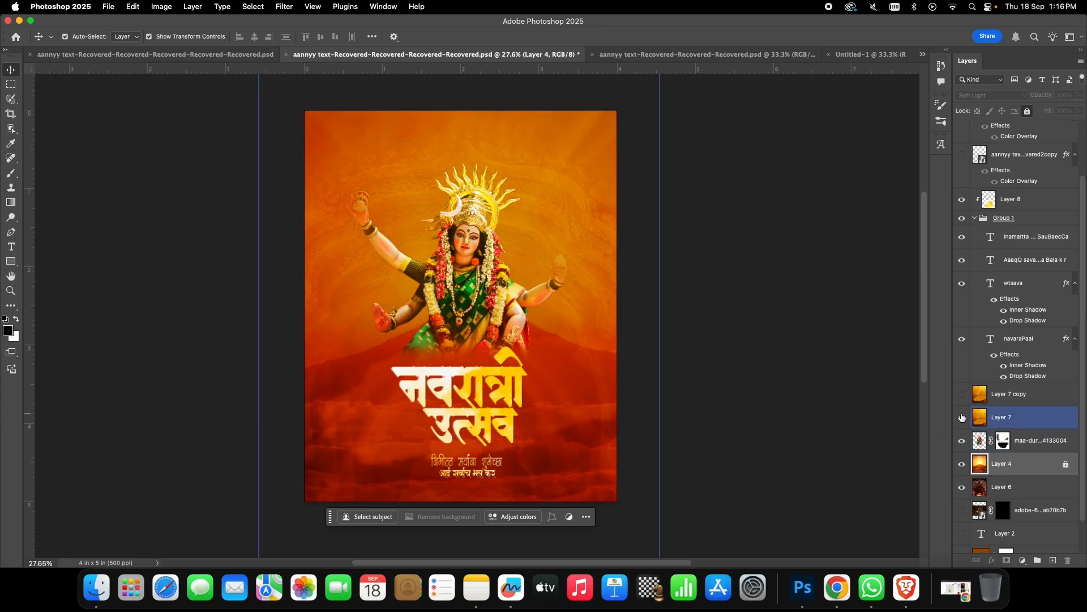
left_click(963, 419)
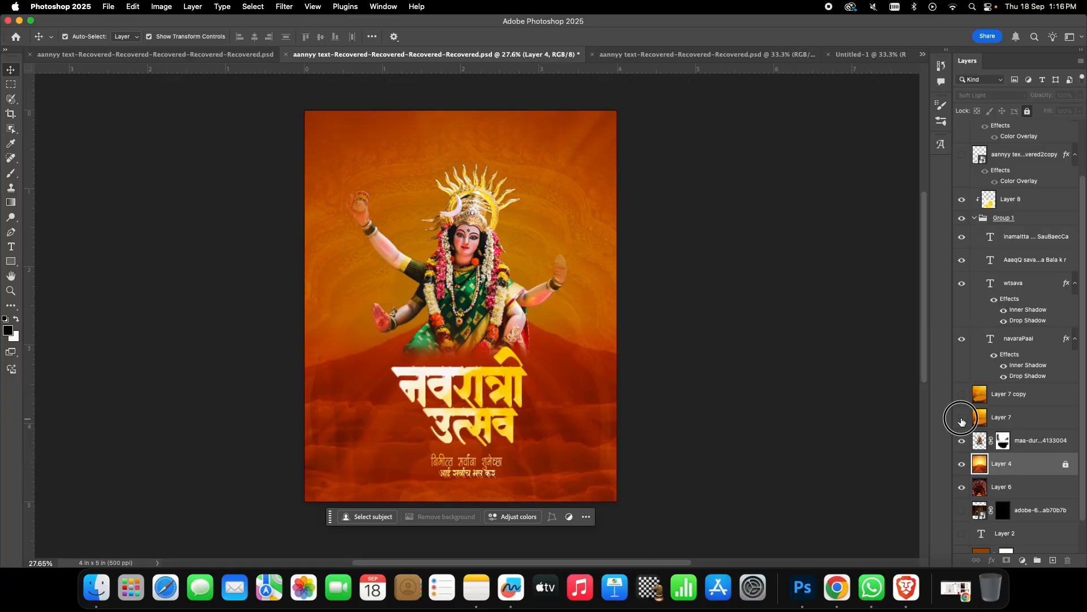
left_click(962, 420)
left_click(962, 419)
left_click(962, 420)
left_click(962, 420)
left_click(963, 420)
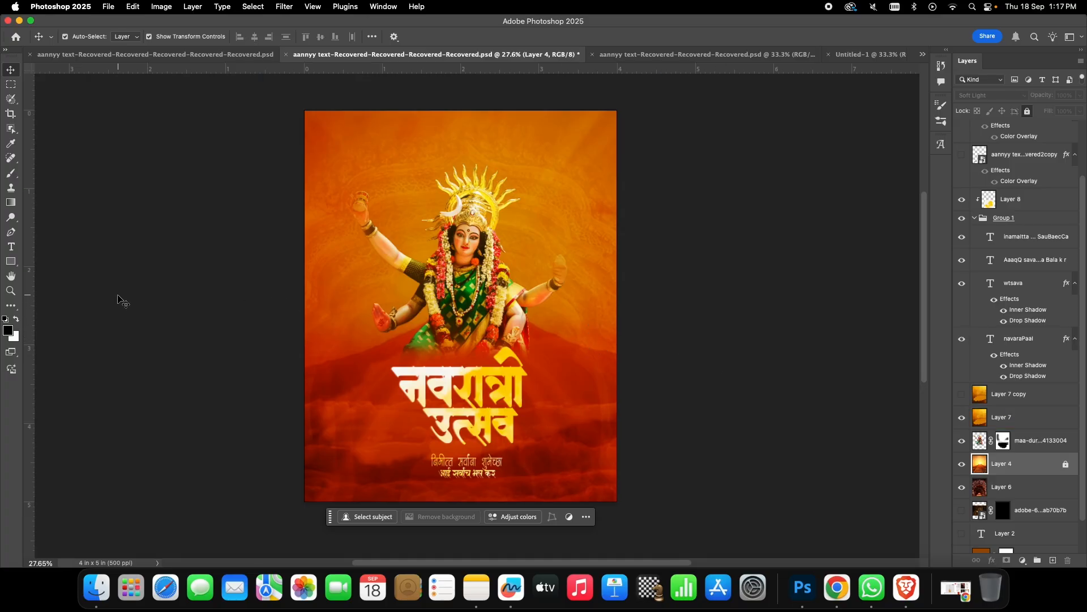
- Try to paint on the locked Layer 4 beside the title with the Brush tool
left_click(18, 170)
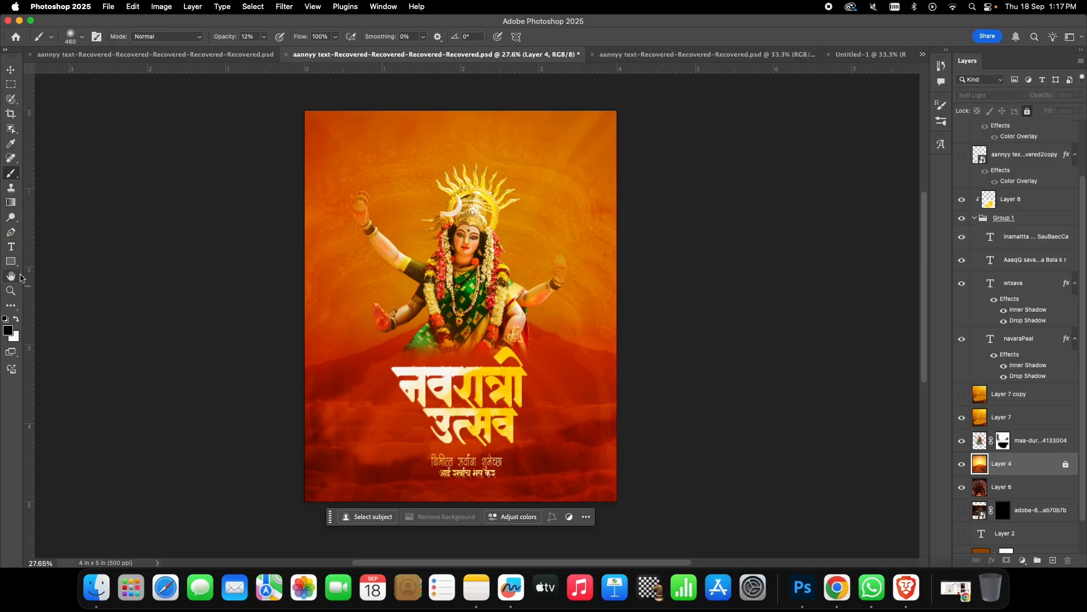
left_click(524, 348)
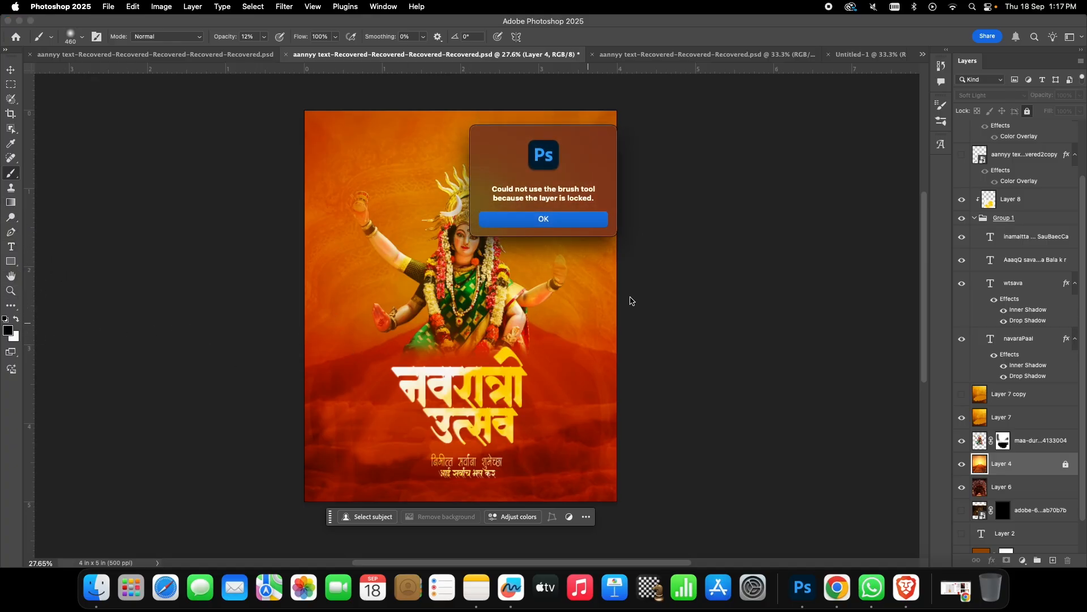
left_click(539, 218)
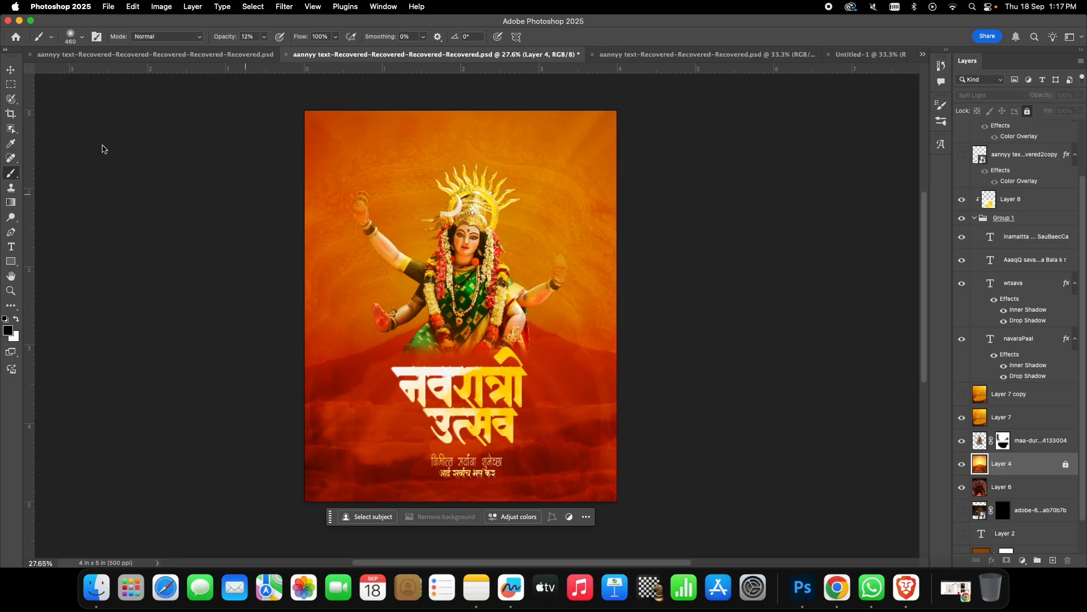
- Select Layer 7 and set up the Brush tool with the Kyle's Drawing Box brush at 1040 px
left_click(12, 69)
left_click(567, 391)
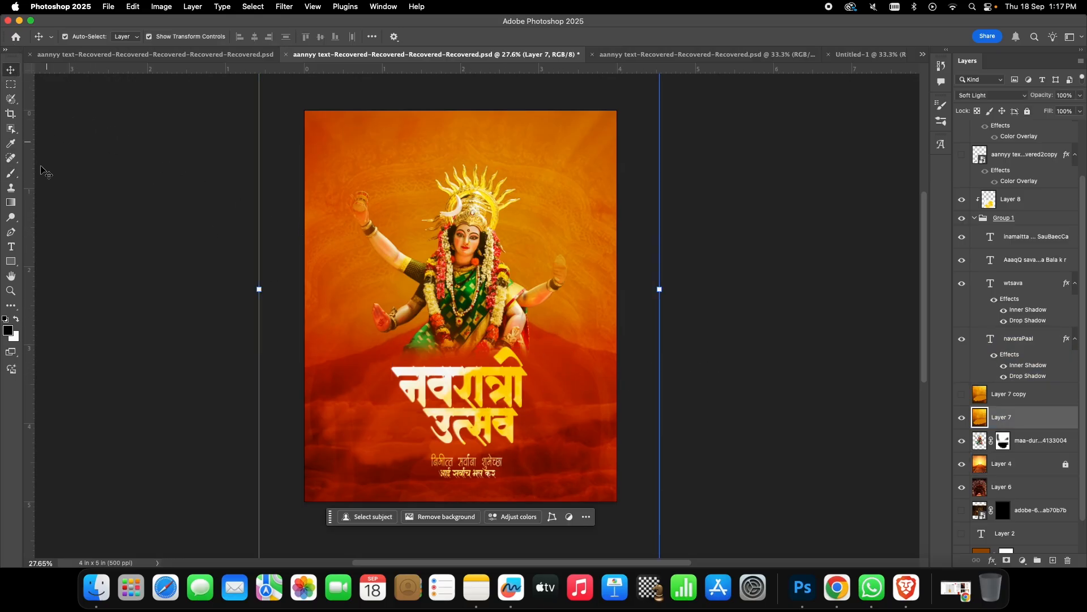
left_click(17, 174)
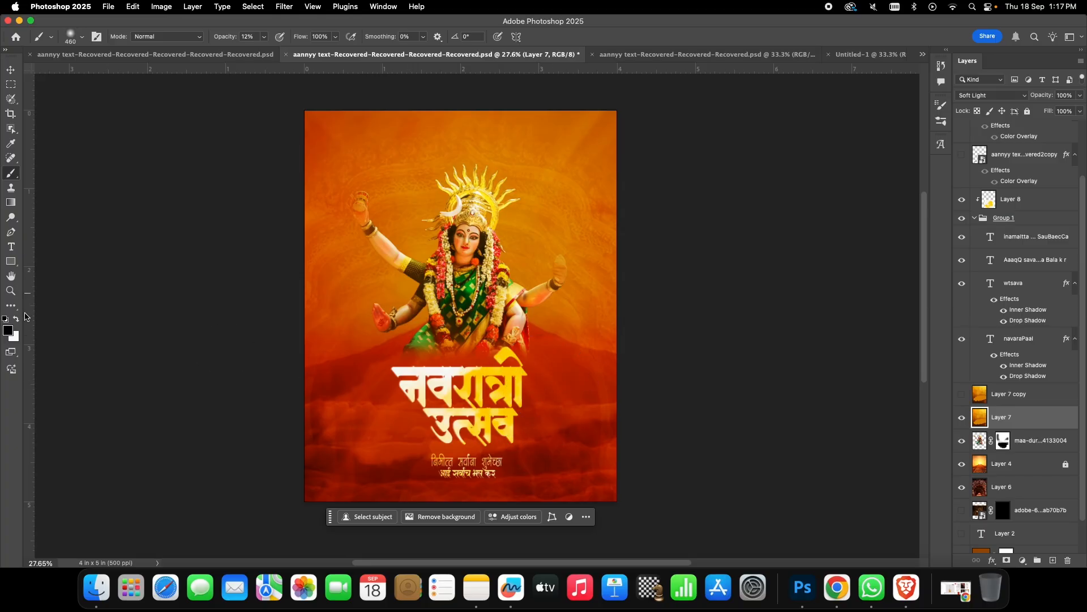
right_click(531, 347)
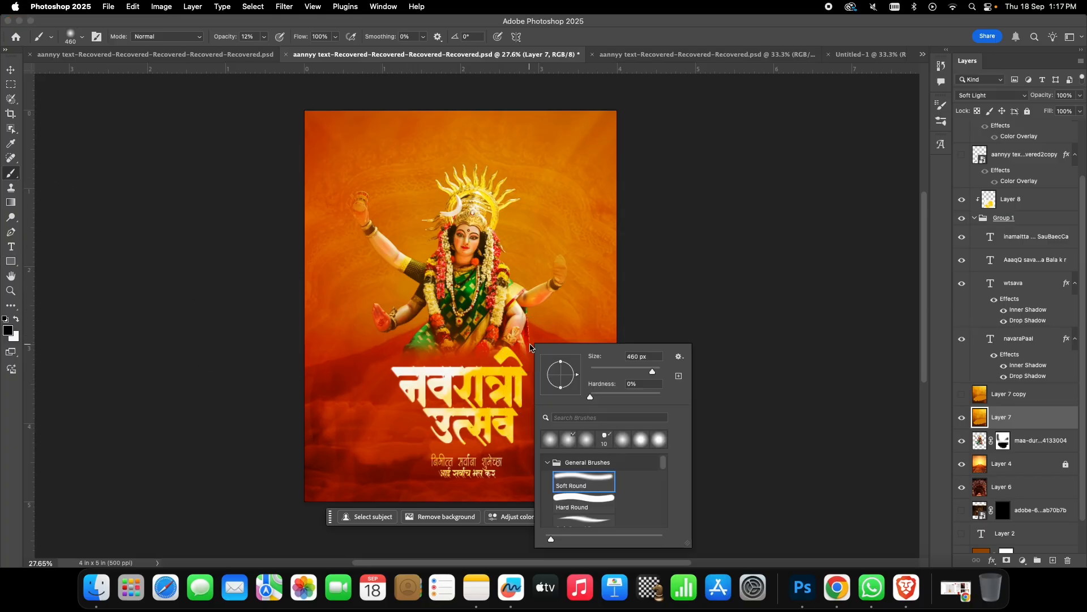
scroll(608, 496, "down", 10)
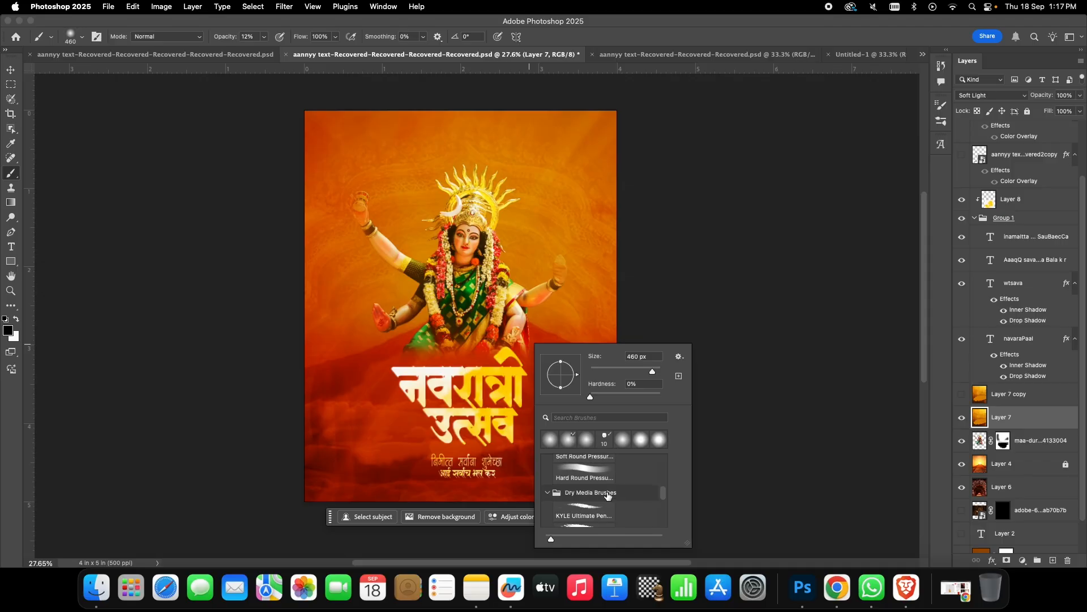
scroll(608, 496, "down", 2)
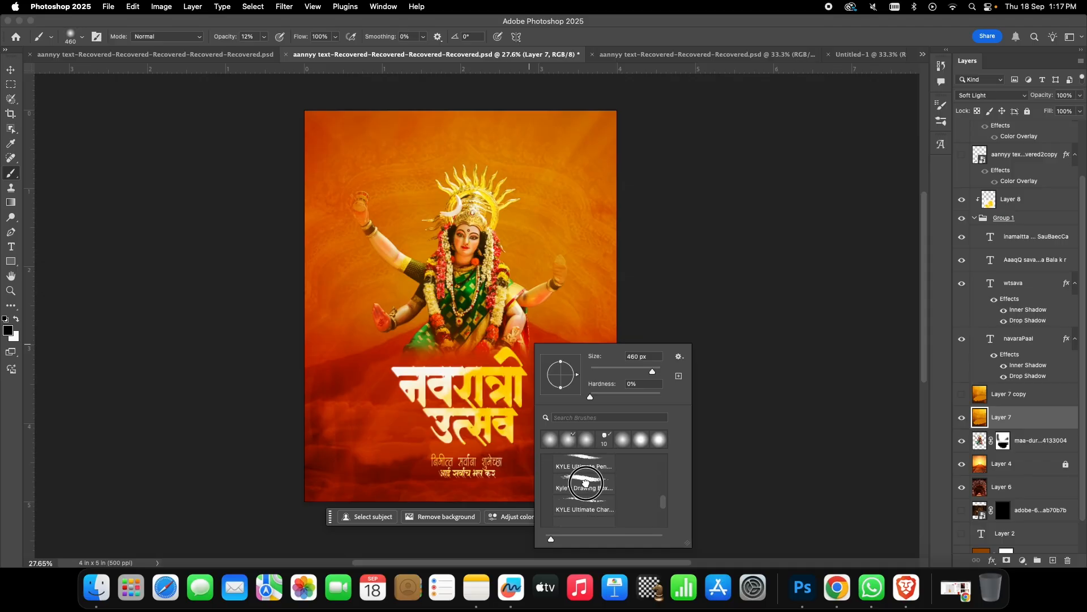
left_click(586, 482)
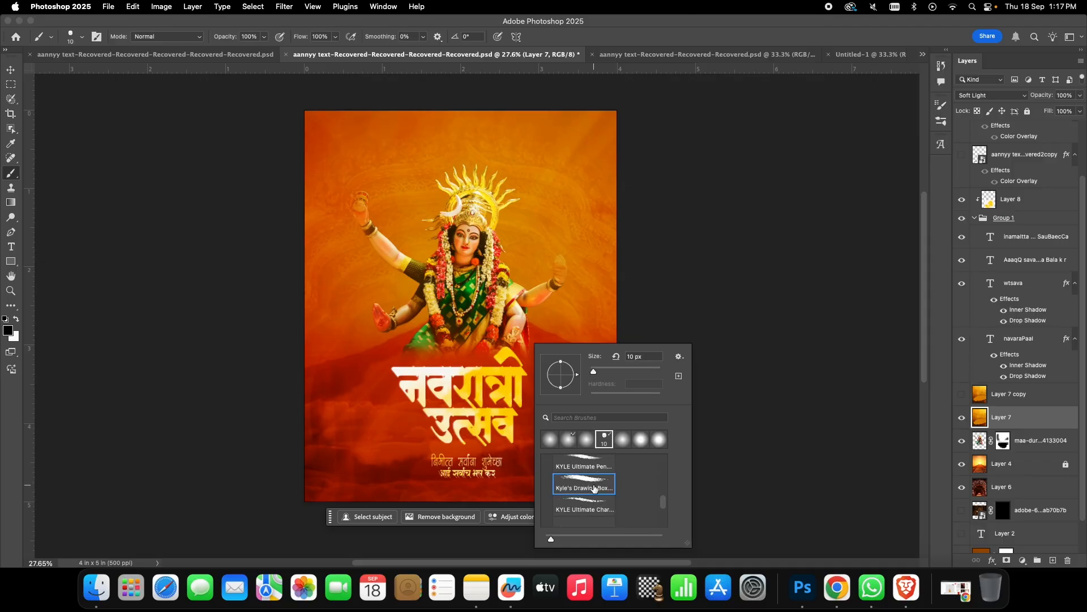
right_click(363, 411)
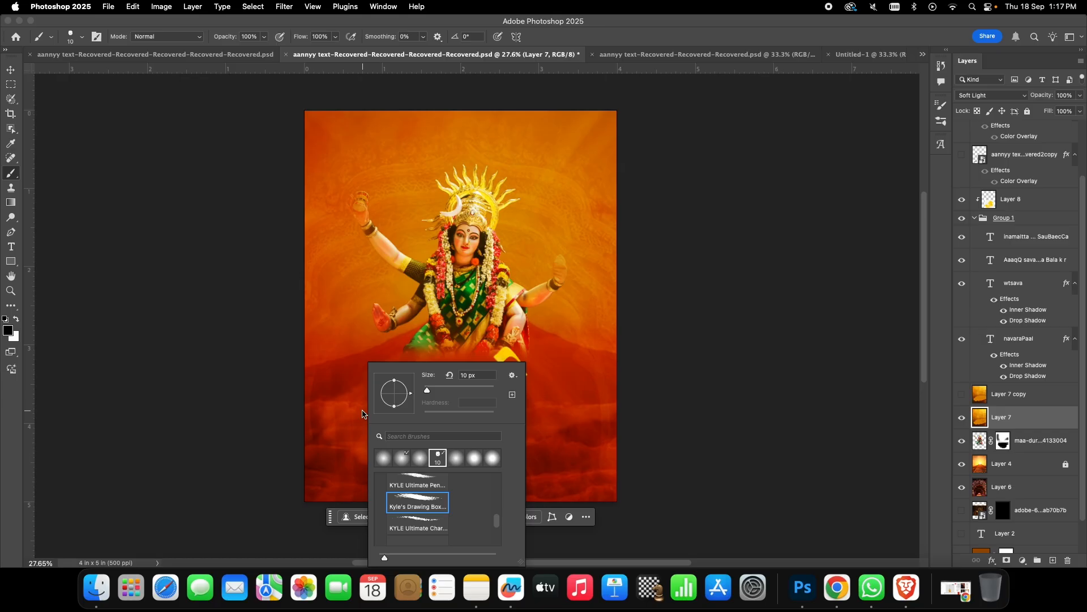
left_click(481, 391)
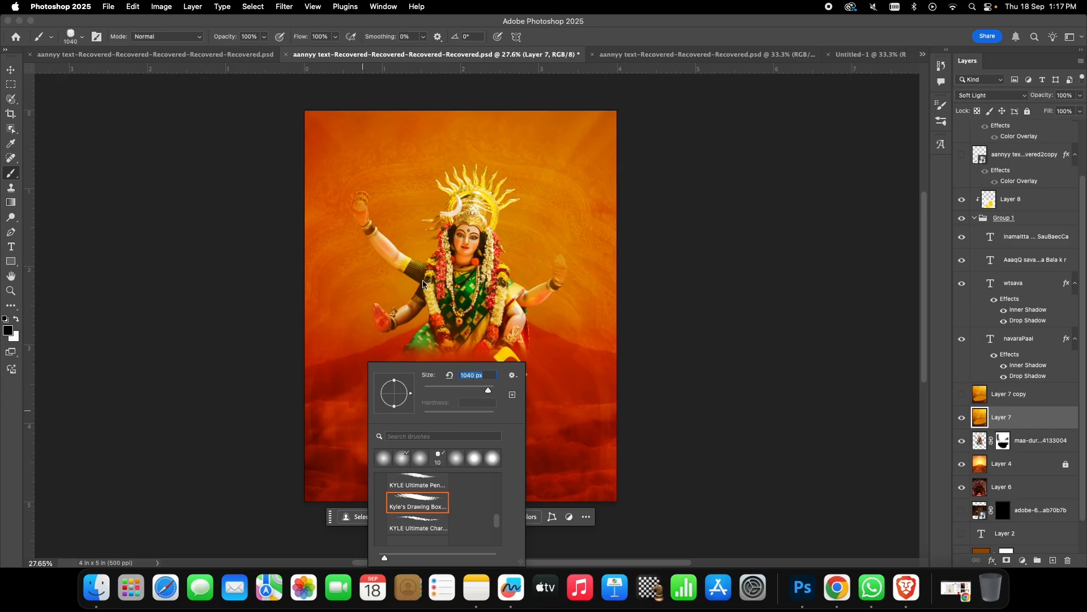
- Try painting black at 100% opacity around the title on Layer 7, and undo the strokes
left_click(533, 341)
left_click(484, 459)
left_click(420, 421)
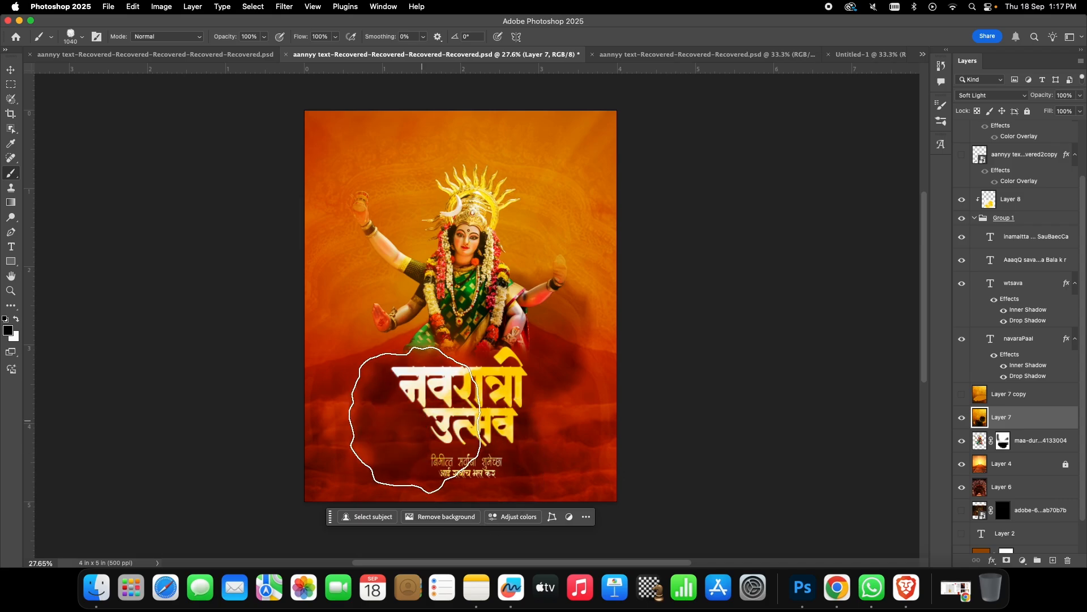
left_click(548, 396)
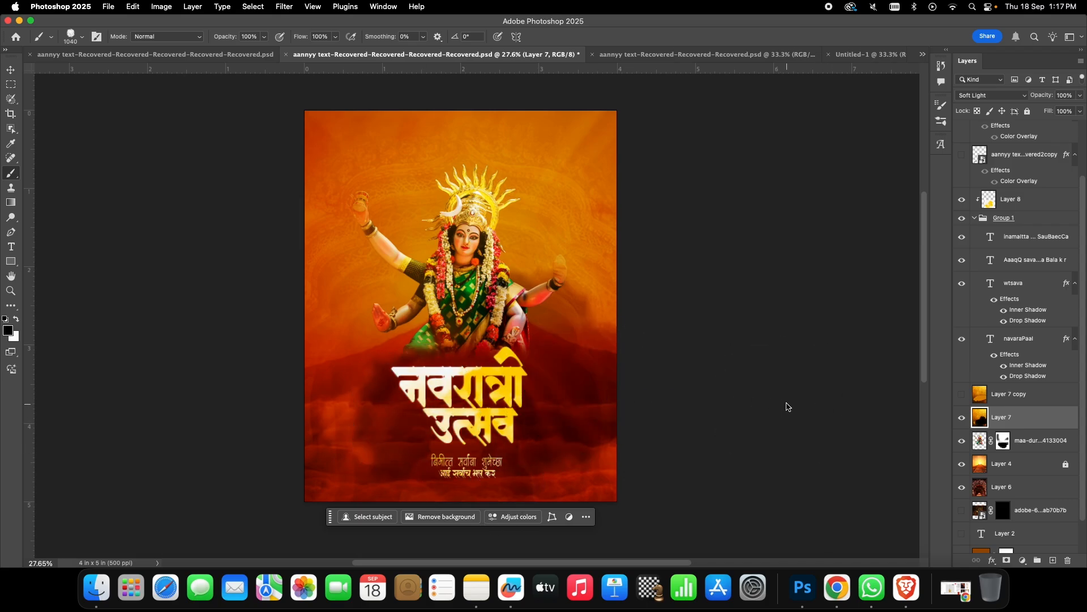
key("super+z")
key("super+z")
key("super+z")
key("super+z")
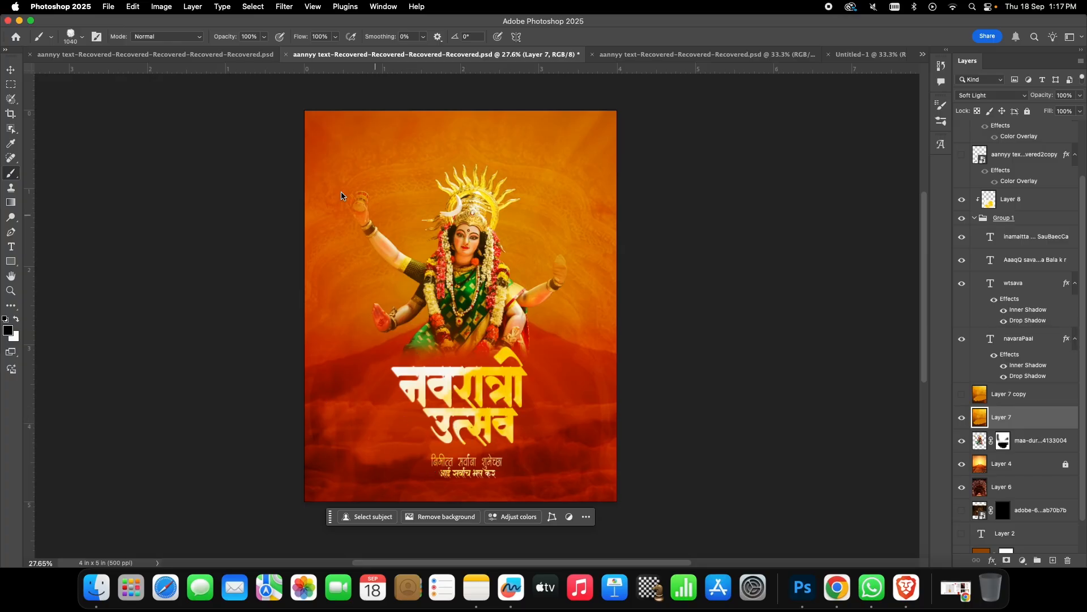
- Set the brush opacity to 36%, darken the area around the title on Layer 7 with black strokes, and deselect the layer
left_click(264, 37)
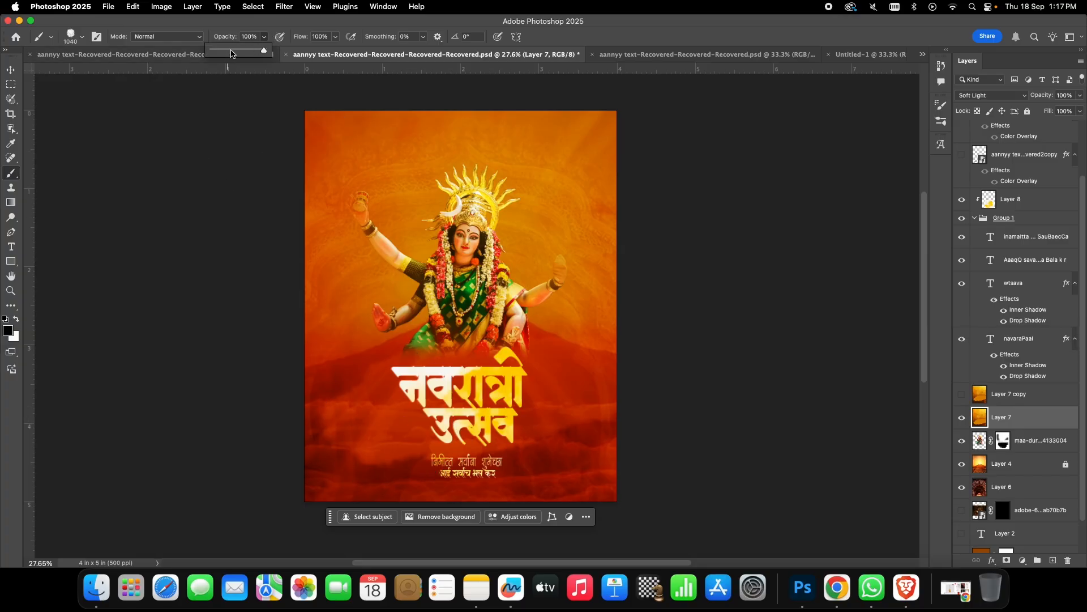
left_click(395, 430)
left_click(536, 391)
left_click(547, 391)
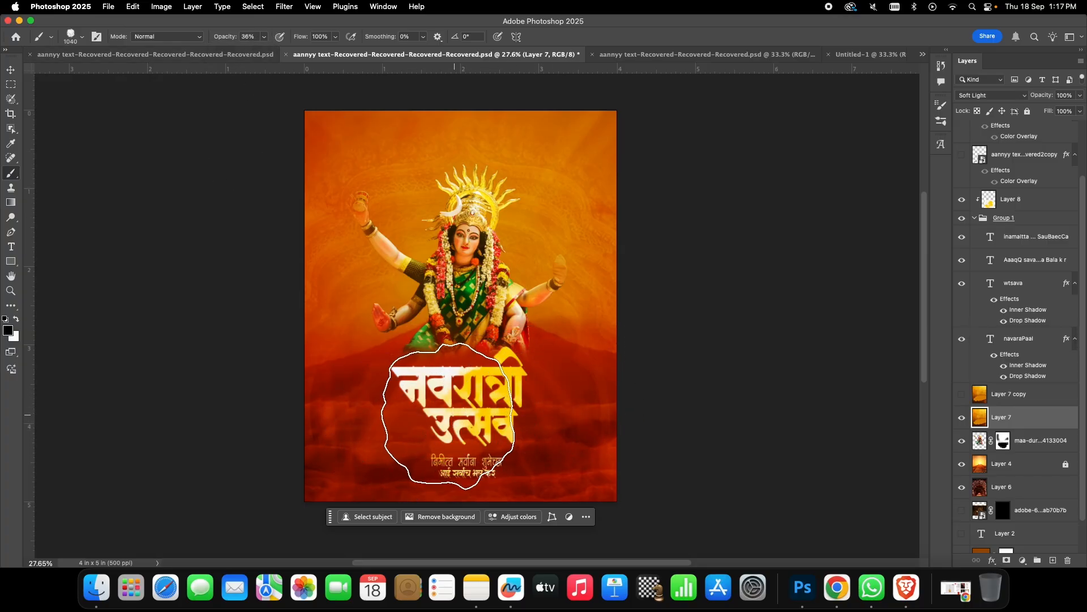
left_click(441, 402)
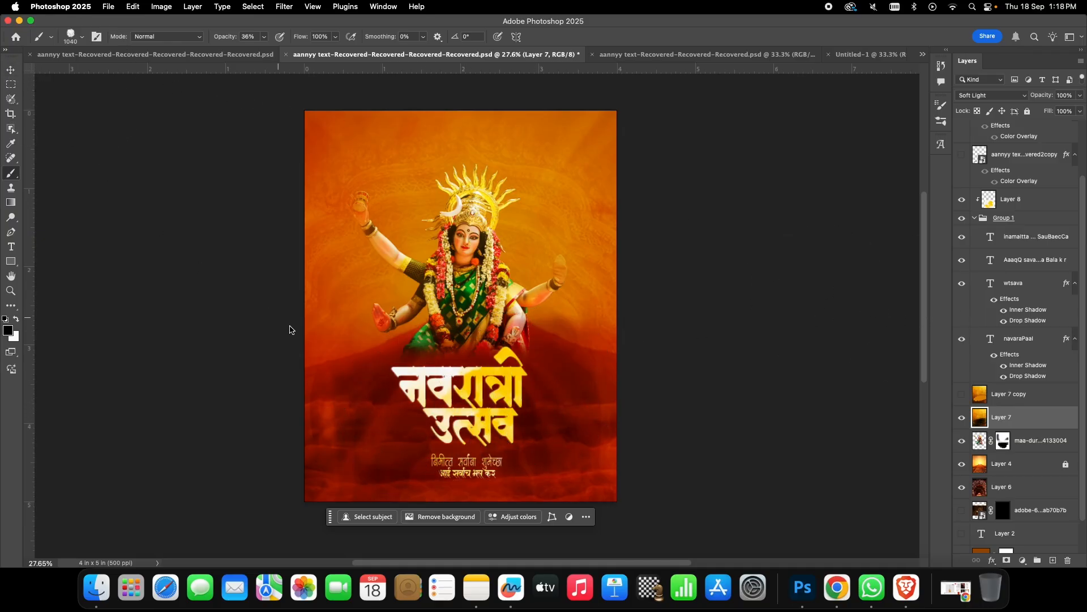
left_click(10, 70)
left_click(264, 266)
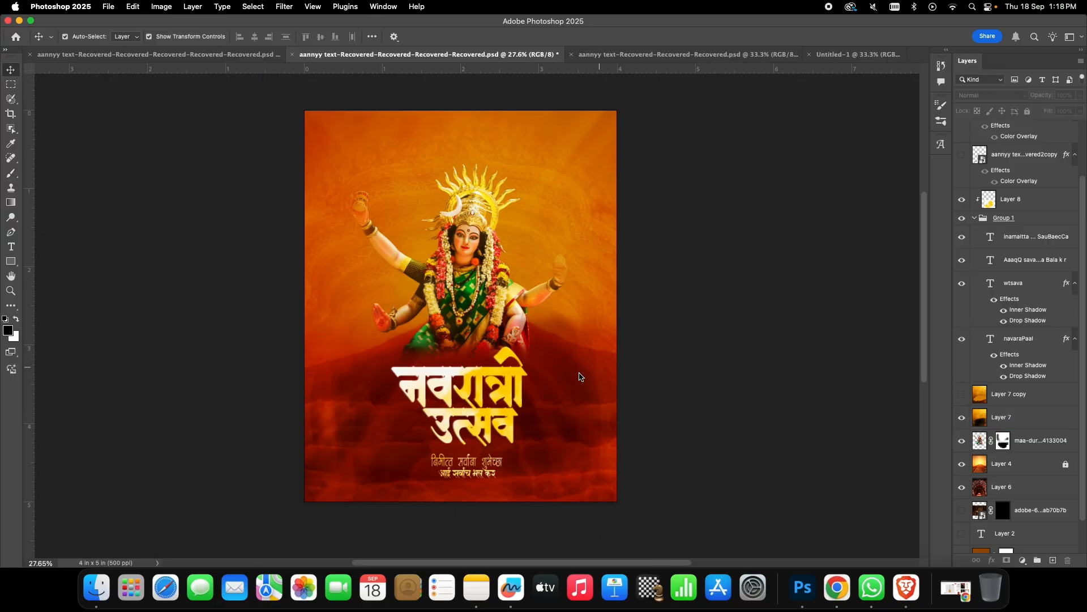
- Examine the title lettering against the darkened background, up close and in the full poster
left_click(547, 393)
scroll(547, 394, "up", 5)
left_click(517, 401)
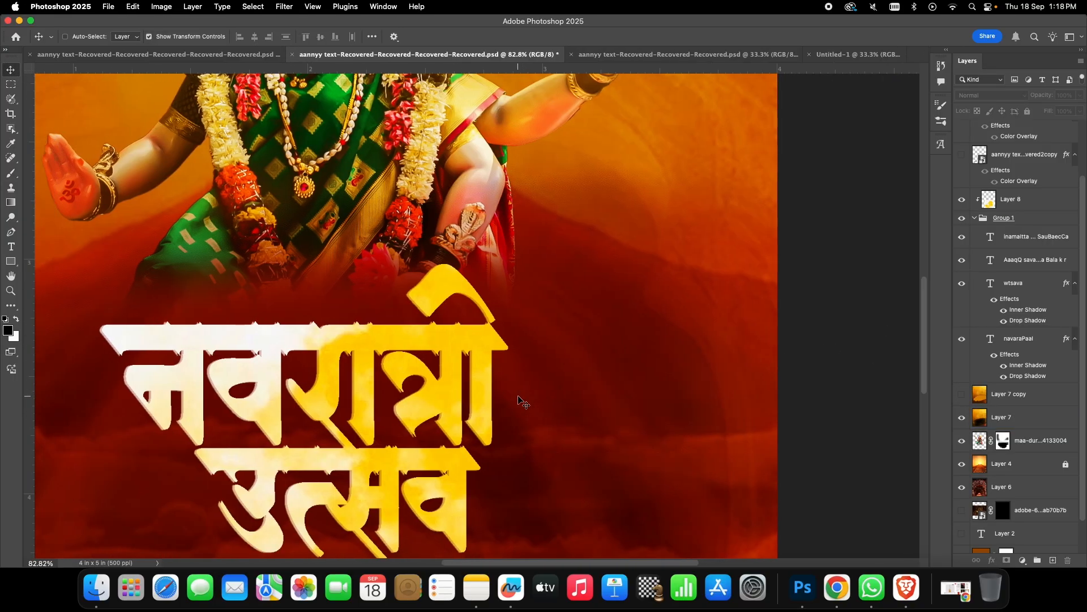
scroll(504, 410, "down", 5)
scroll(504, 411, "left", 2)
scroll(482, 422, "up", 2)
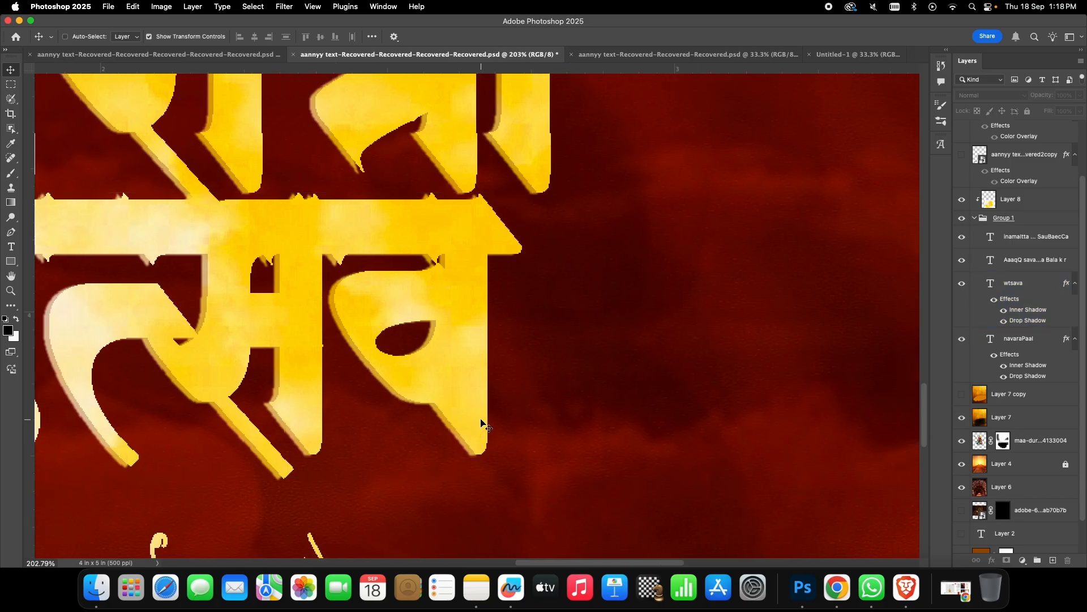
scroll(482, 422, "down", 5)
scroll(482, 421, "up", 4)
scroll(482, 422, "down", 2)
scroll(487, 424, "left", 4)
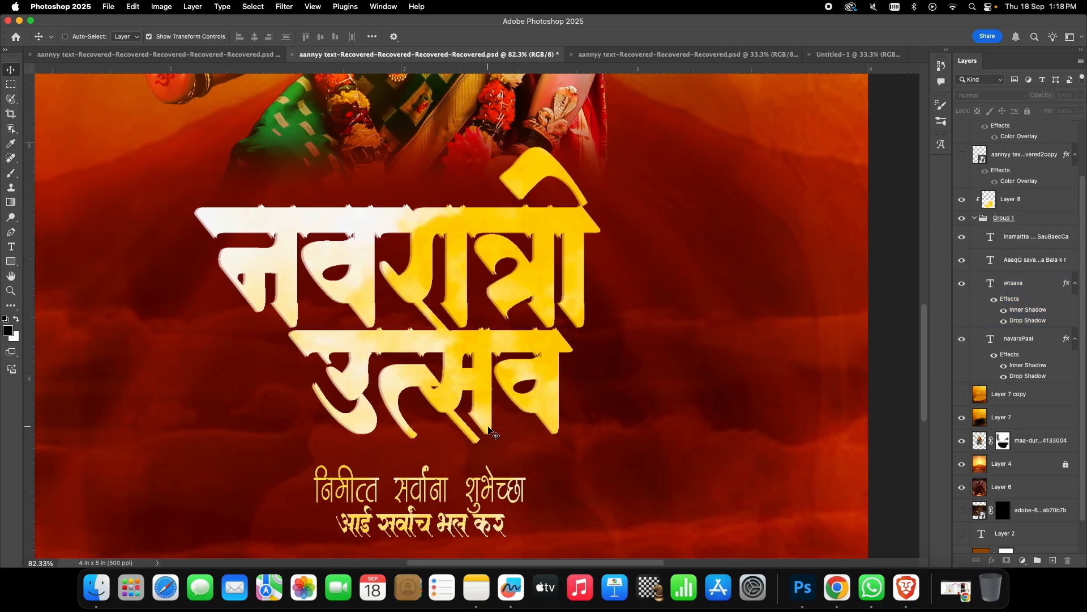
scroll(490, 429, "down", 3)
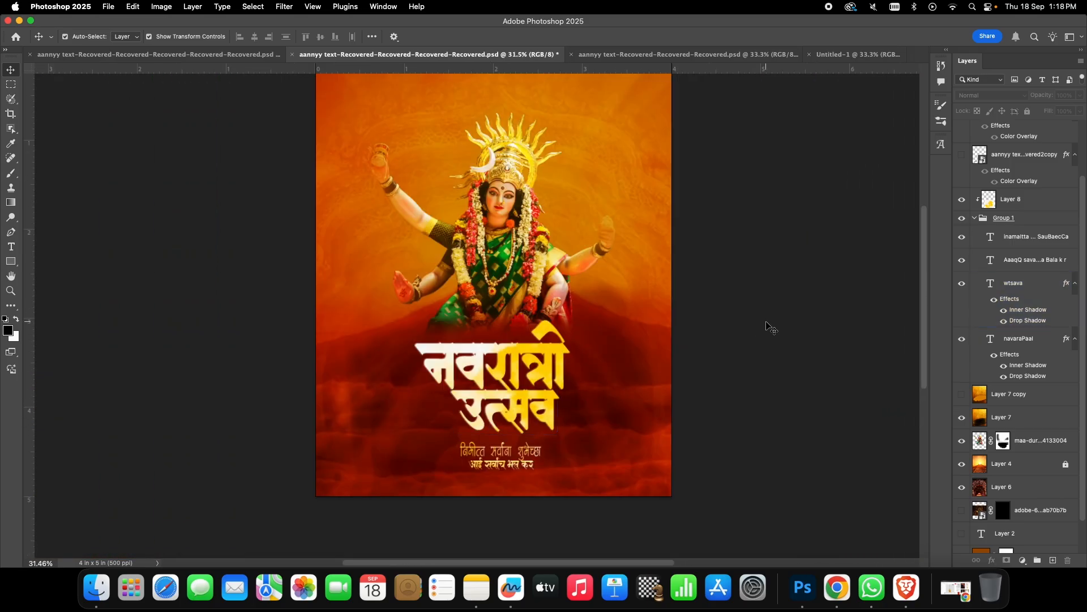
left_click_drag(722, 332, 634, 373)
left_click(498, 402)
scroll(498, 403, "up", 1)
scroll(502, 403, "up", 3)
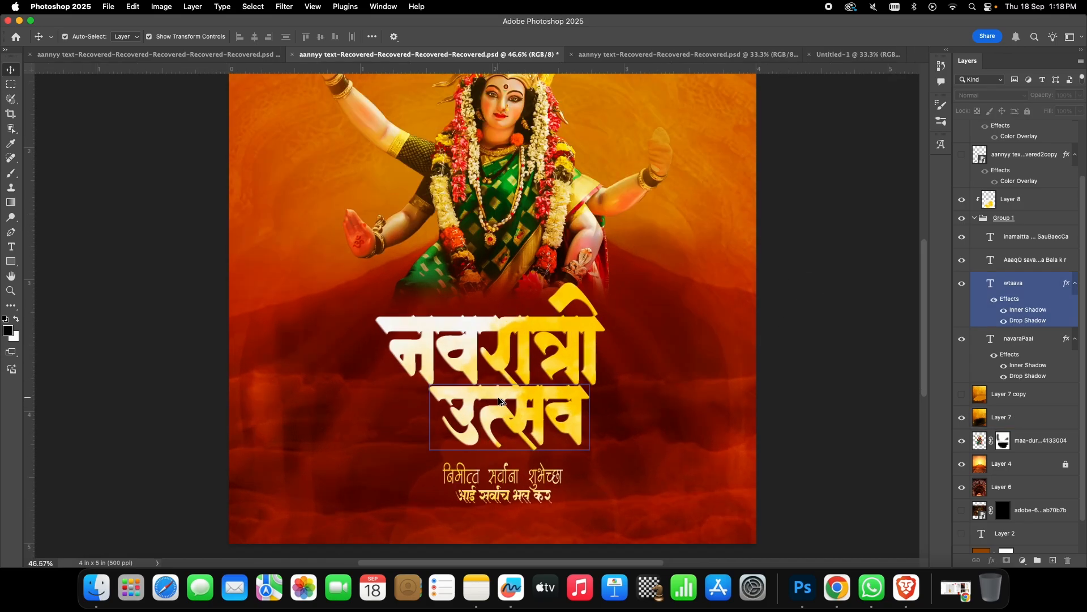
scroll(507, 404, "down", 6)
scroll(510, 404, "up", 6)
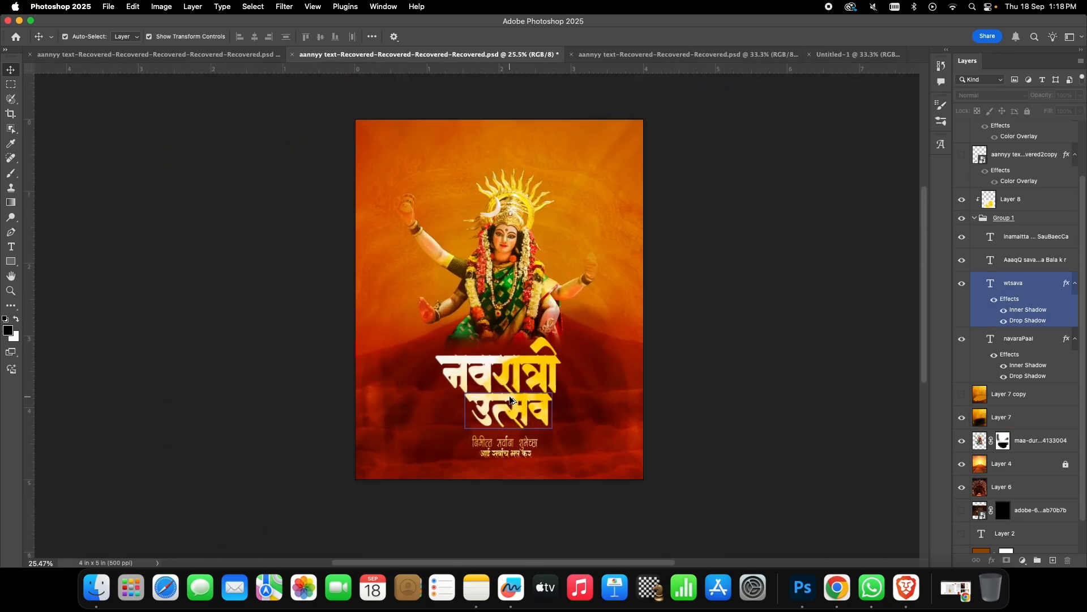
scroll(581, 404, "down", 6)
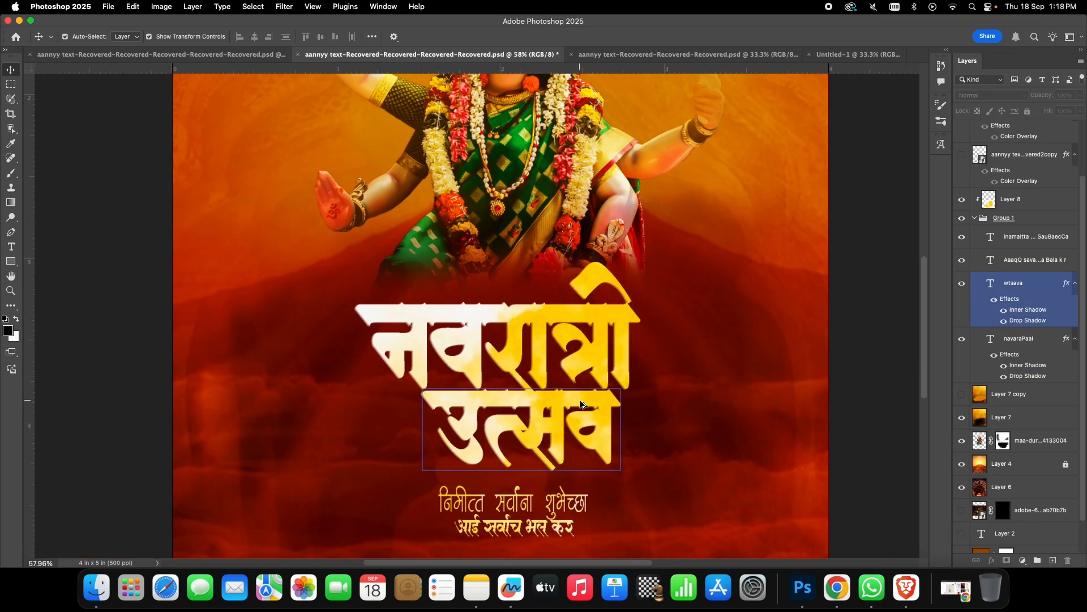
left_click(646, 397)
scroll(623, 399, "up", 2)
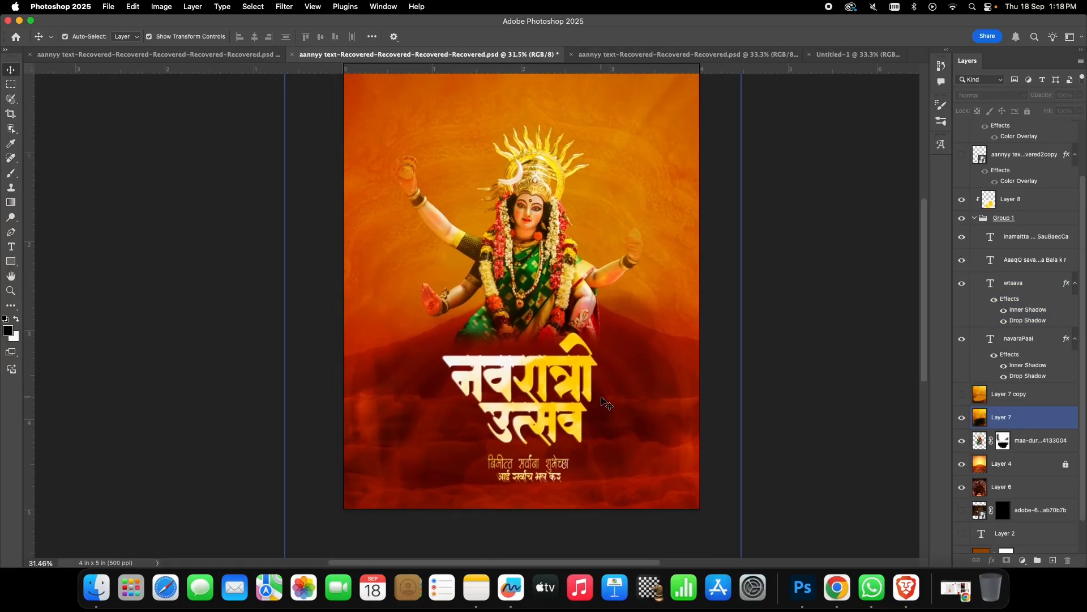
scroll(605, 401, "up", 2)
left_click(537, 453)
left_click(792, 356)
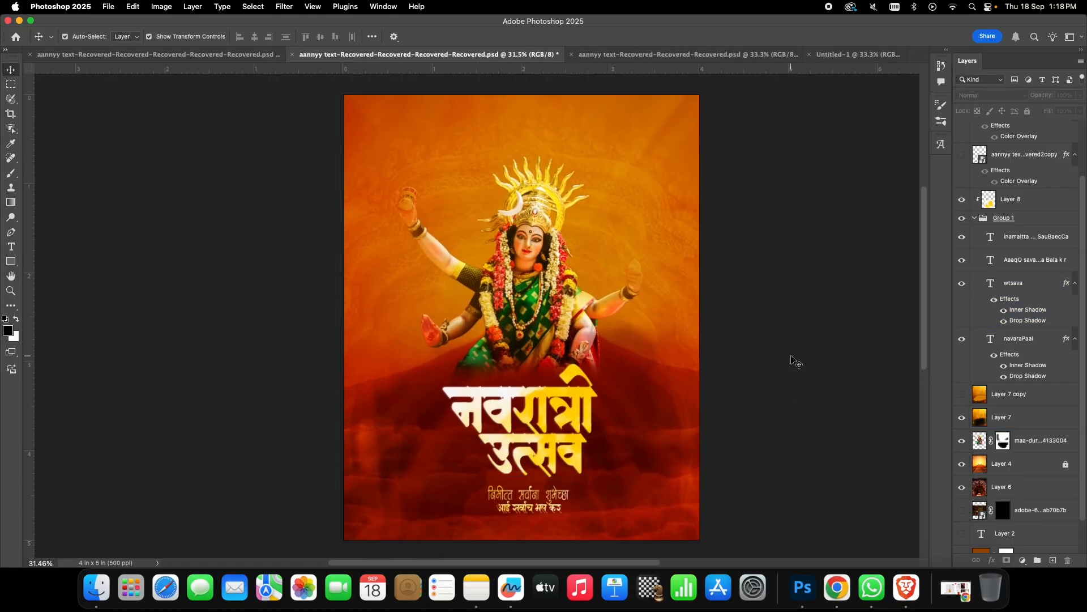
scroll(790, 355, "down", 1)
- Undo the black brush strokes around the title on Layer 7, keeping the layer visible
key("super+z")
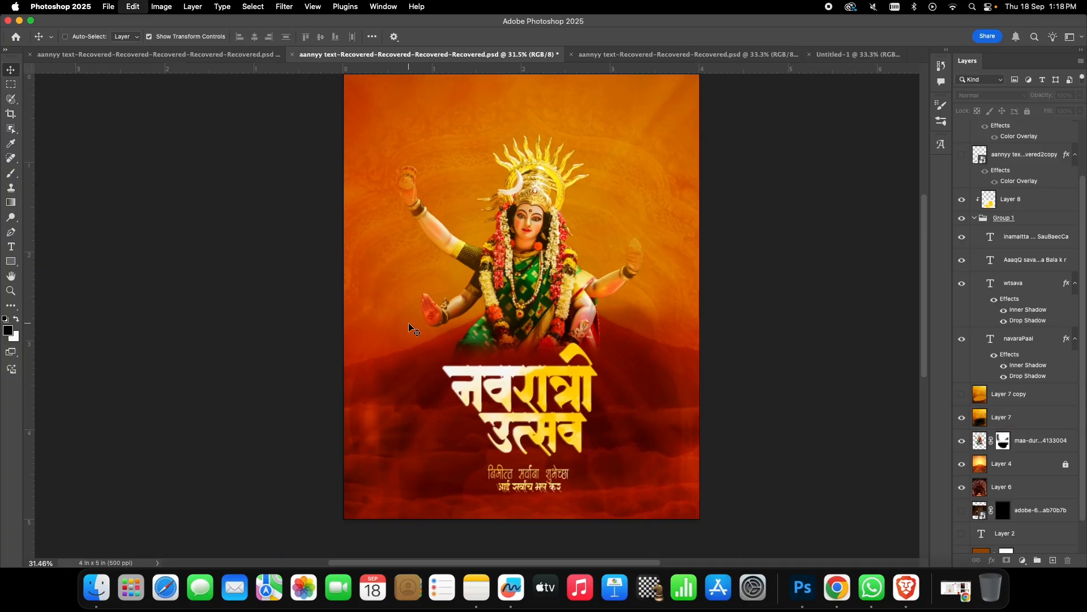
key("super+z")
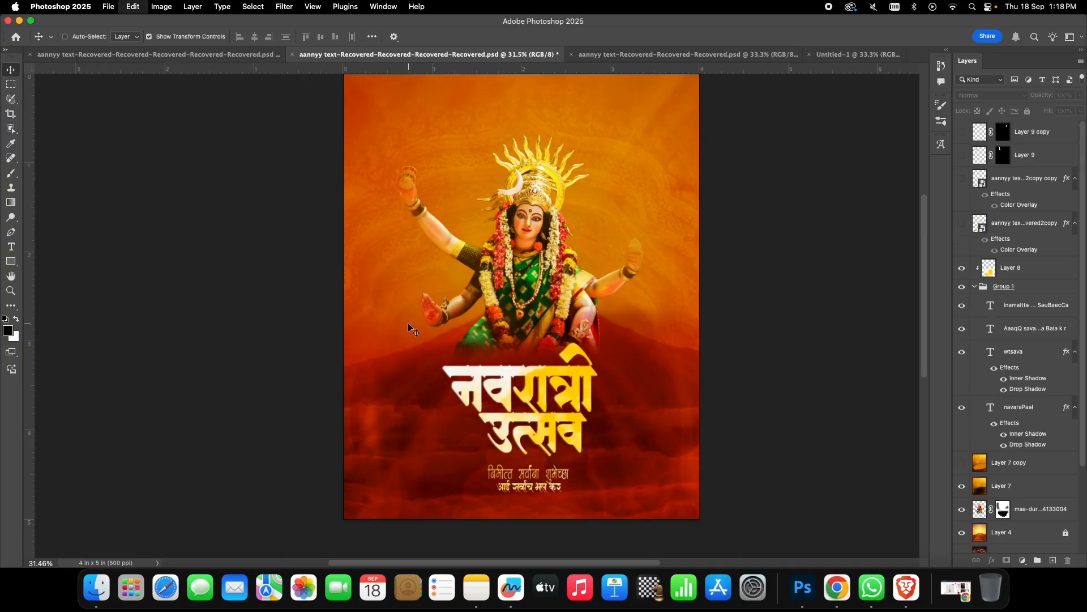
key("super+z")
key("super+z")
key("super+z")
key("super+z")
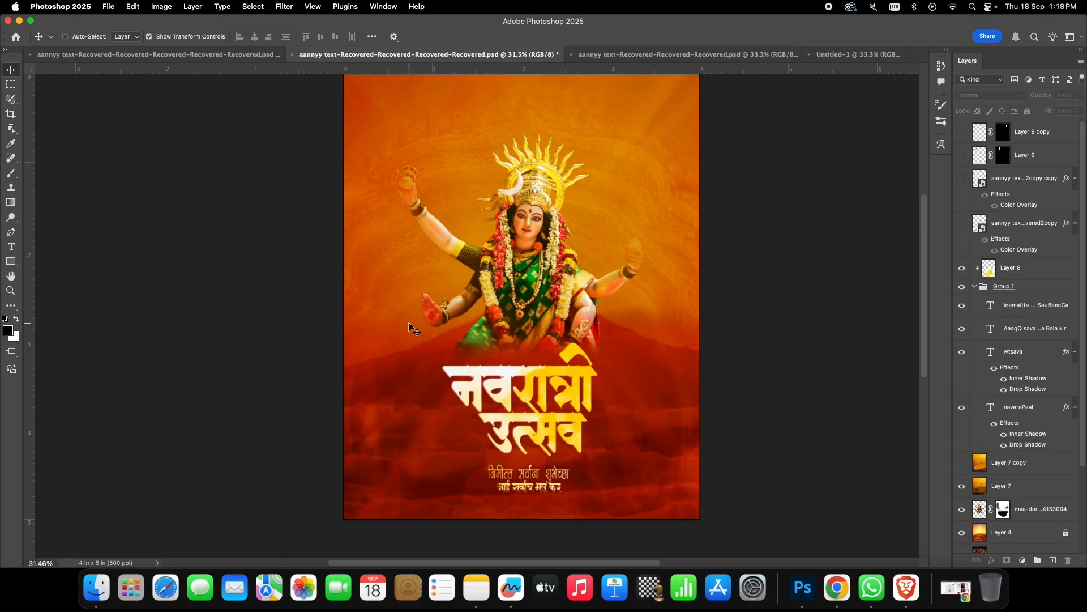
key("super+z")
key("super+z")
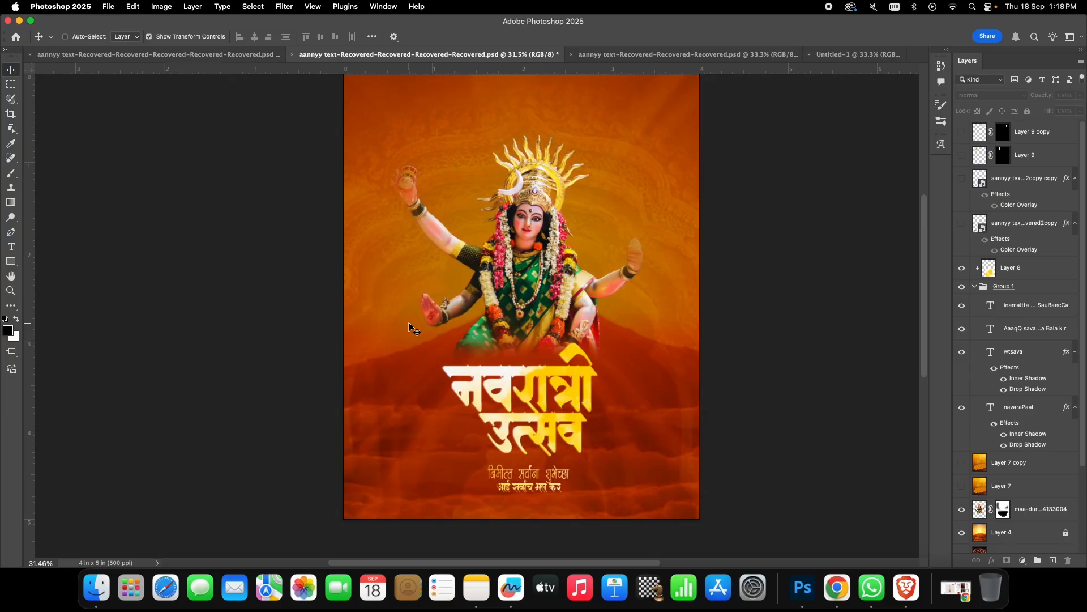
key("super+z")
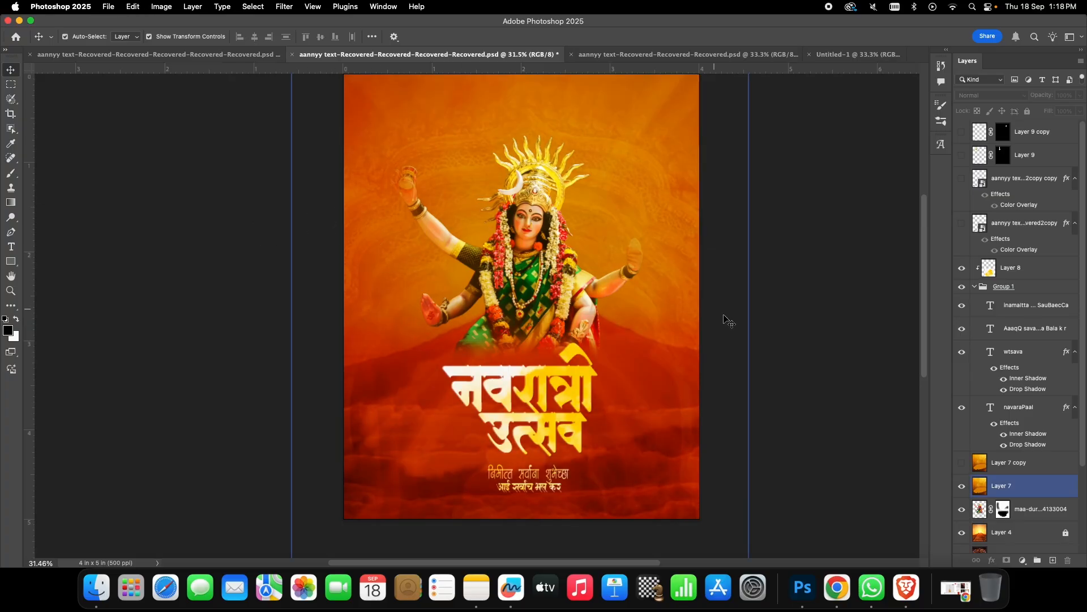
left_click(726, 320)
left_click(663, 402)
left_click(572, 391)
left_click(547, 430)
left_click(536, 409)
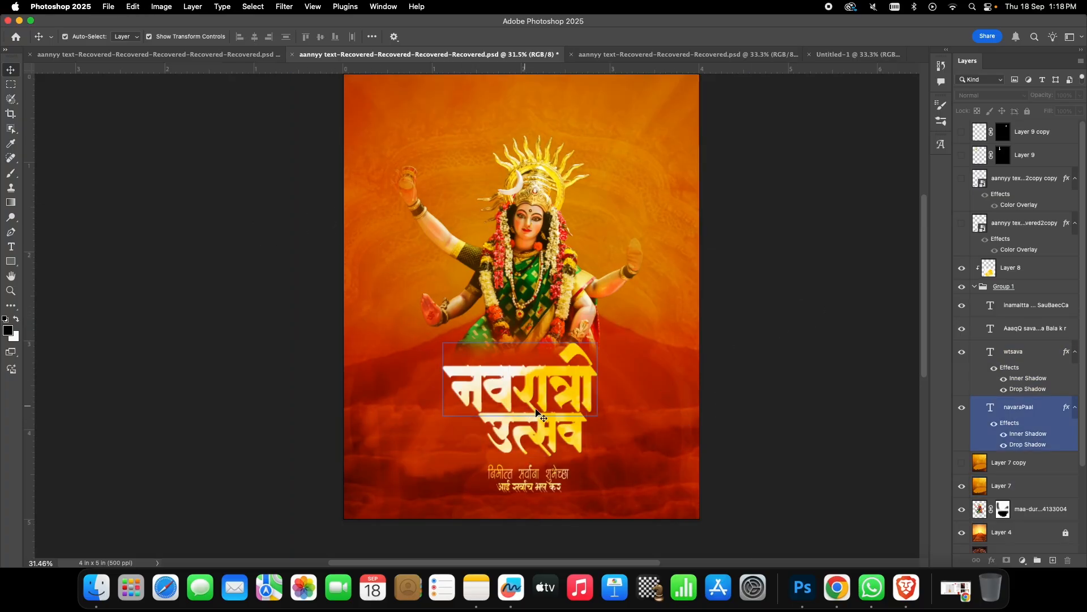
left_click(493, 391)
left_click(570, 439)
left_click(769, 356)
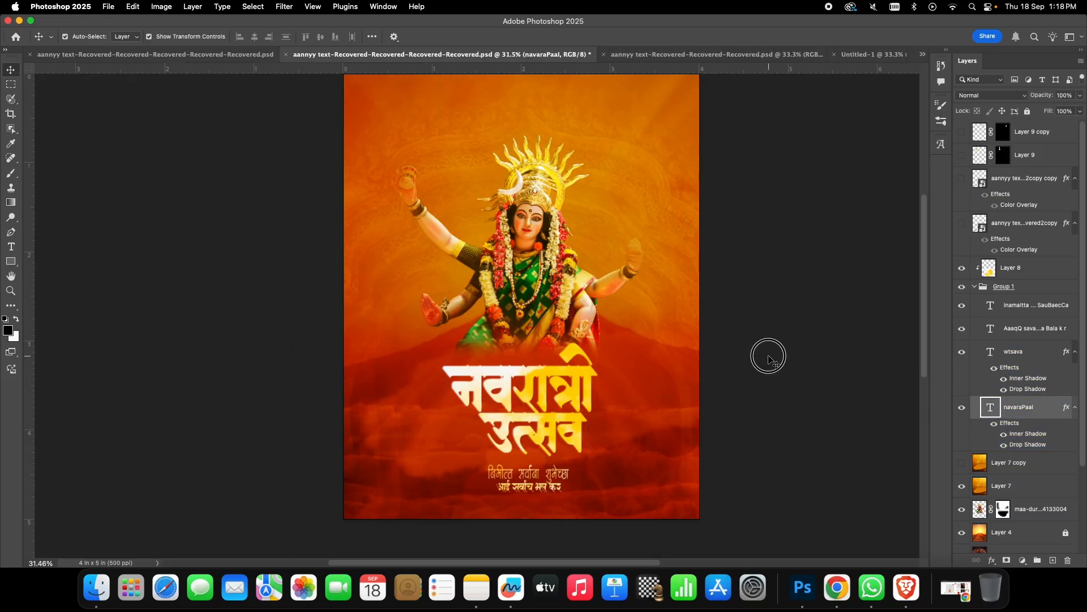
- Set the Brush tool's opacity to 4% and try painting near the title with more than one layer selected
left_click(10, 173)
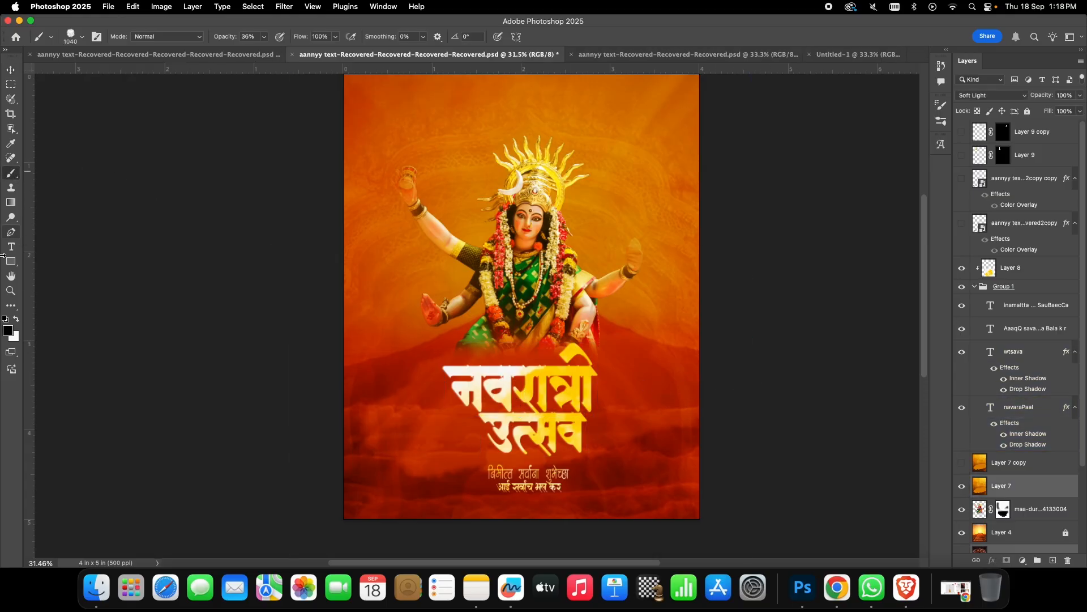
left_click(264, 36)
left_click_drag(255, 54, 251, 56)
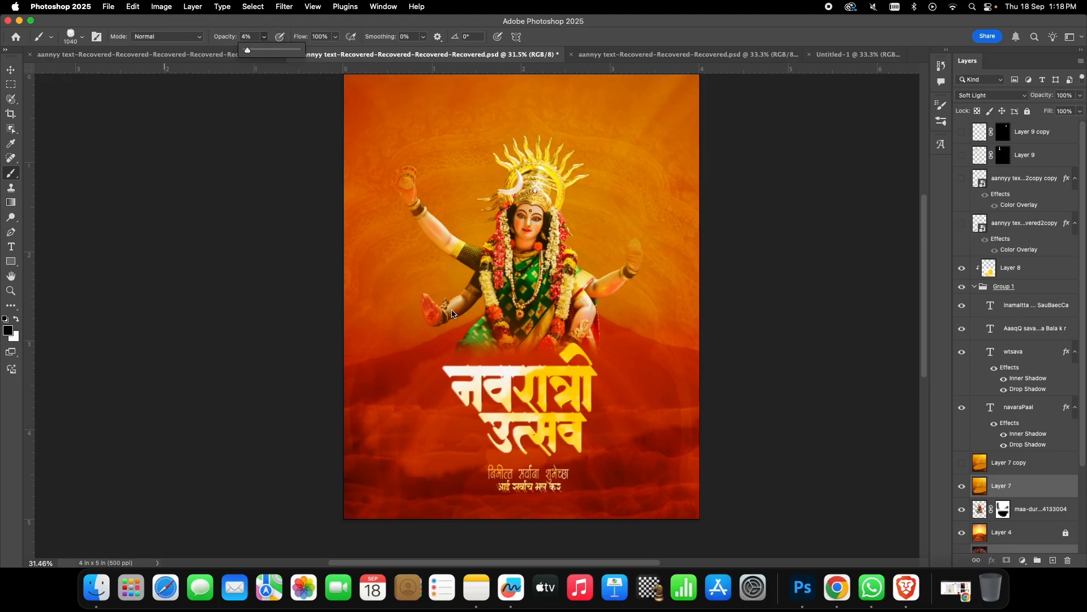
right_click(466, 395)
left_click(538, 264)
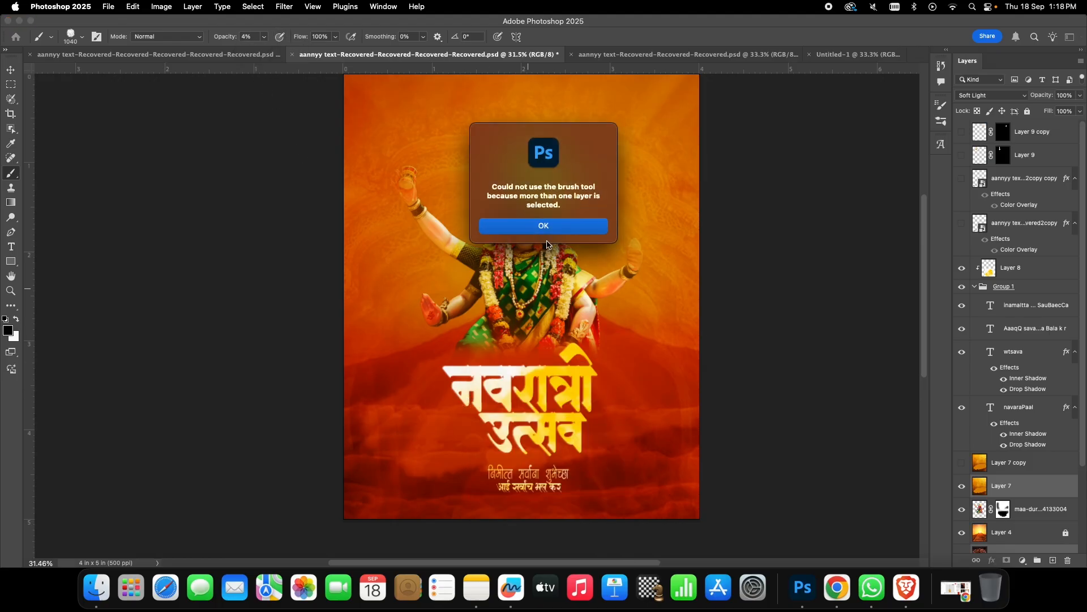
left_click(549, 229)
- Select only Layer 7, softly darken the area around the title with black brush strokes at 4% opacity, and deselect the layer
left_click(12, 70)
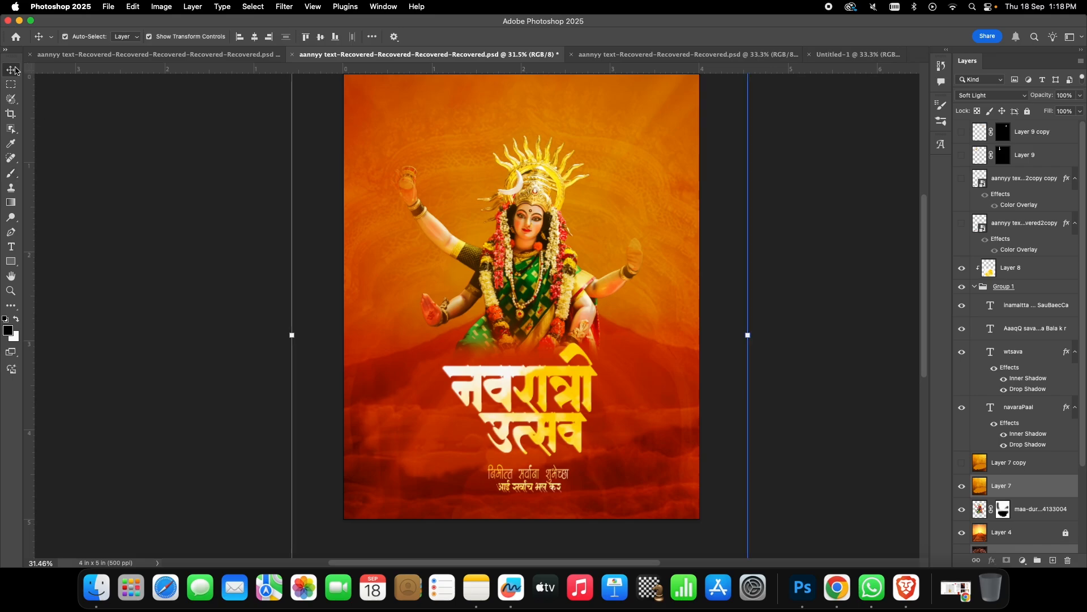
left_click(557, 431)
left_click(566, 393)
left_click(618, 416)
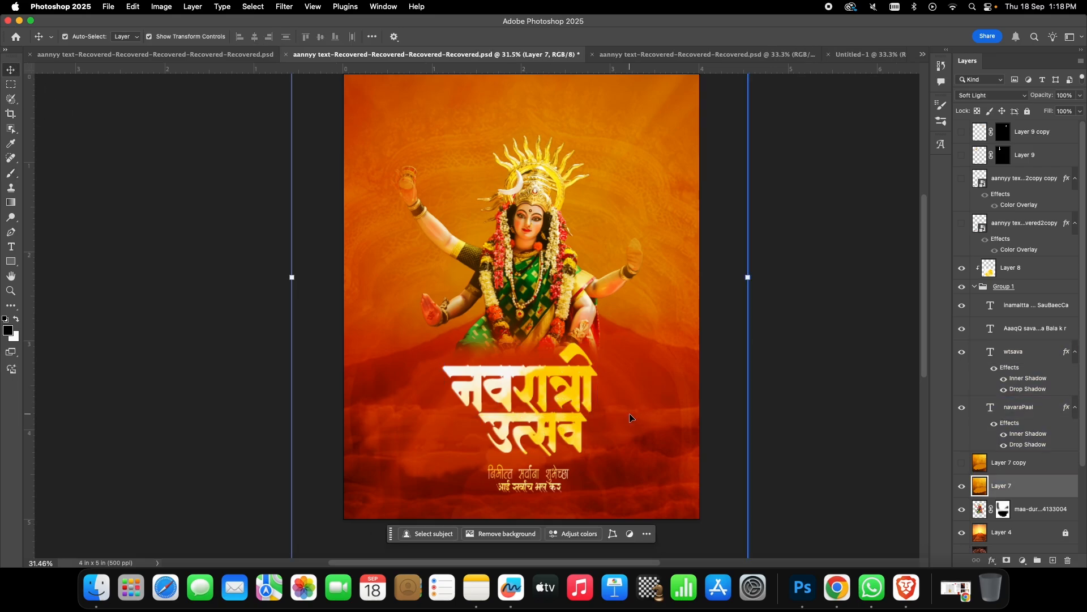
left_click(11, 172)
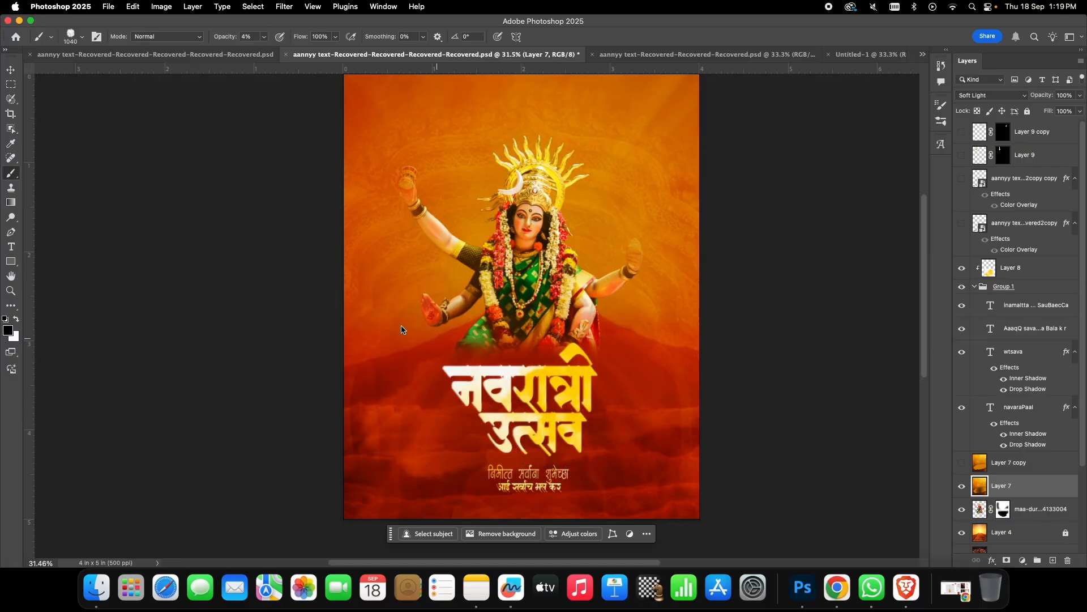
left_click(10, 69)
left_click(143, 231)
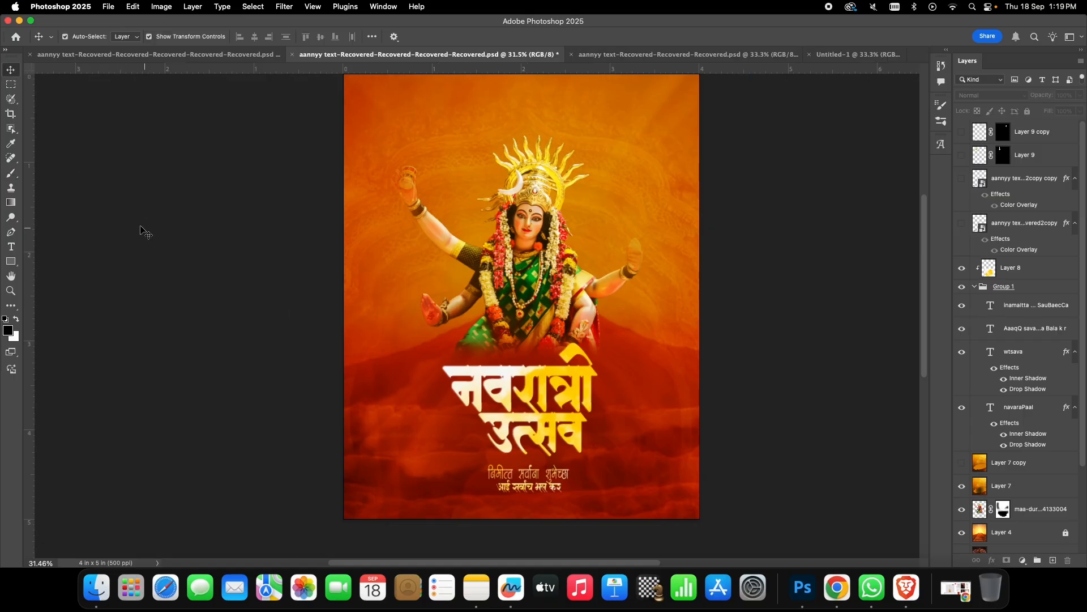
- Examine both title lines against the softly darkened background
left_click(569, 422)
scroll(572, 423, "up", 5)
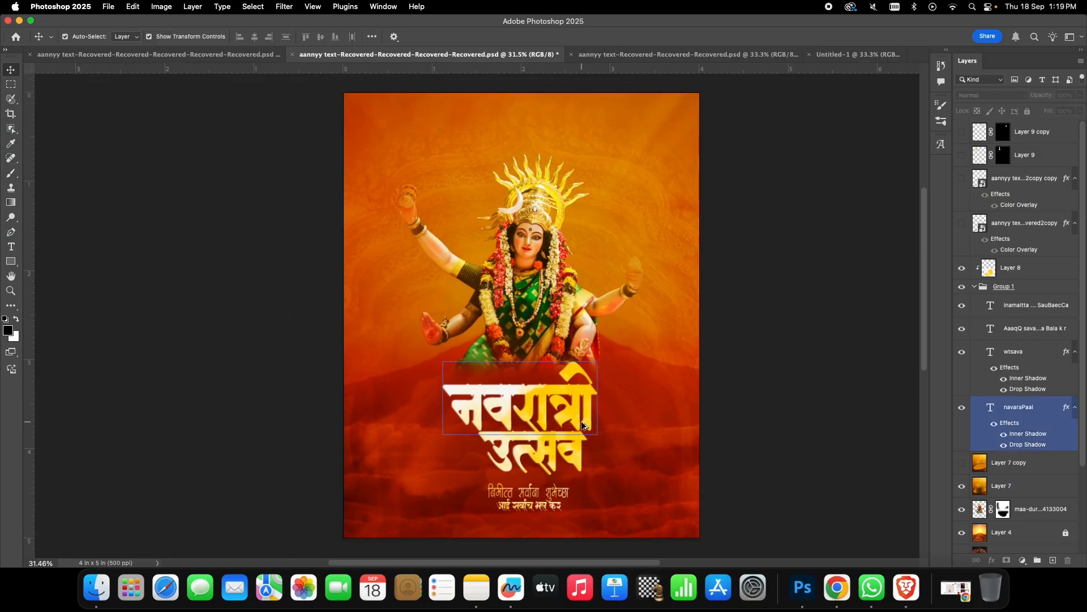
scroll(471, 444, "up", 3)
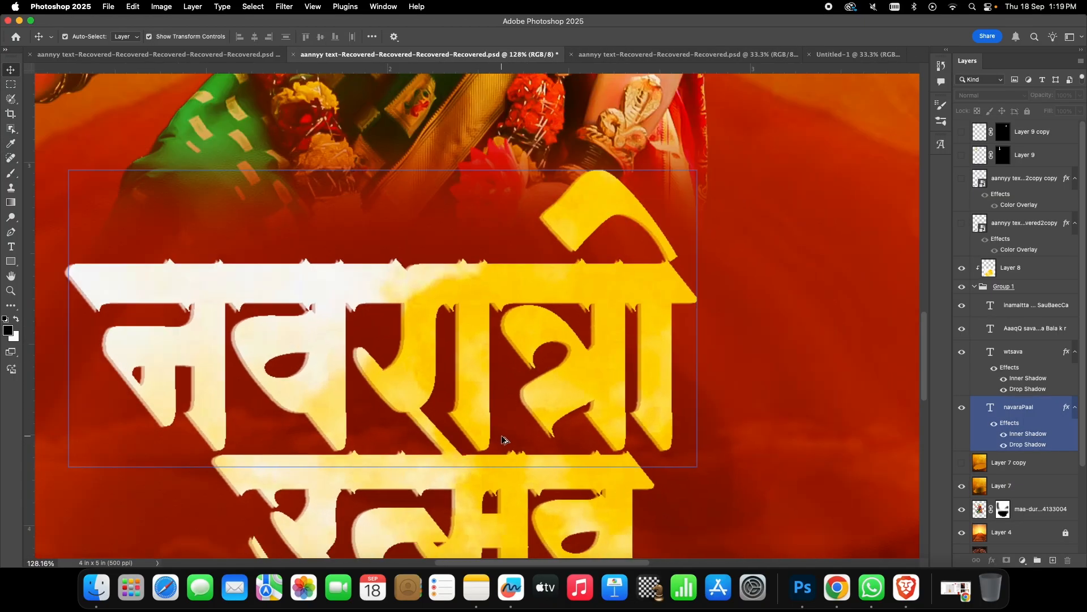
scroll(503, 440, "down", 5)
left_click(497, 467)
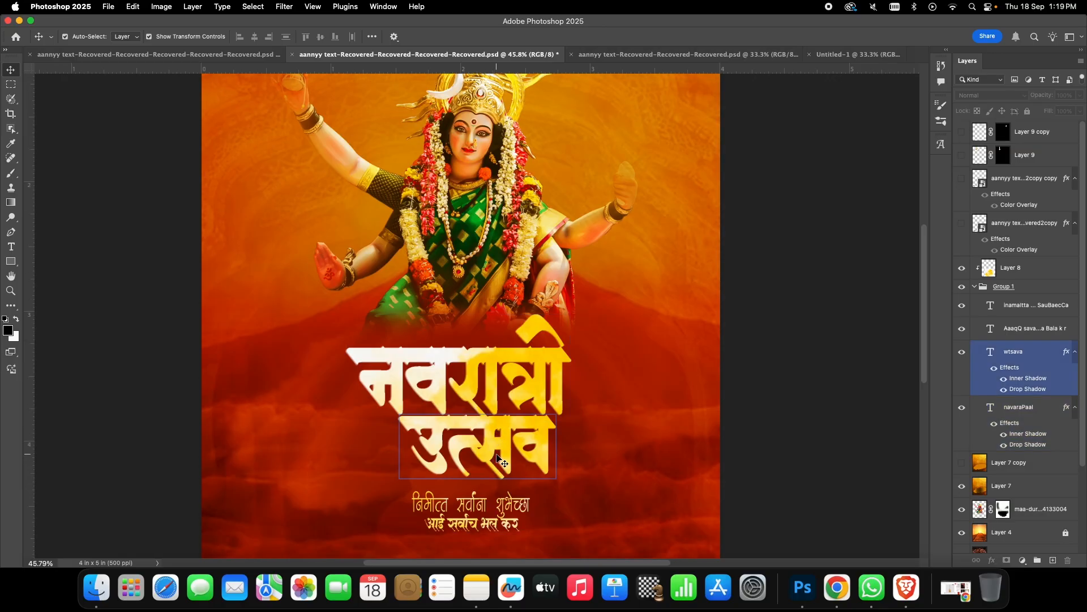
left_click(593, 437)
scroll(486, 433, "up", 3)
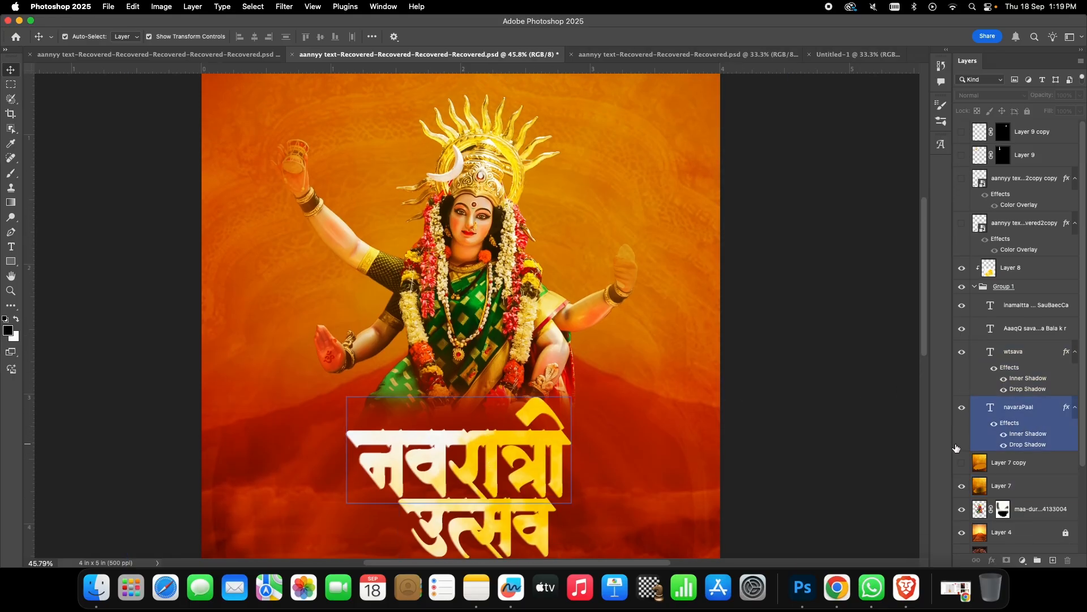
- Select Layer 7 and make Layer 7 copy above it visible
left_click(963, 464)
left_click(963, 463)
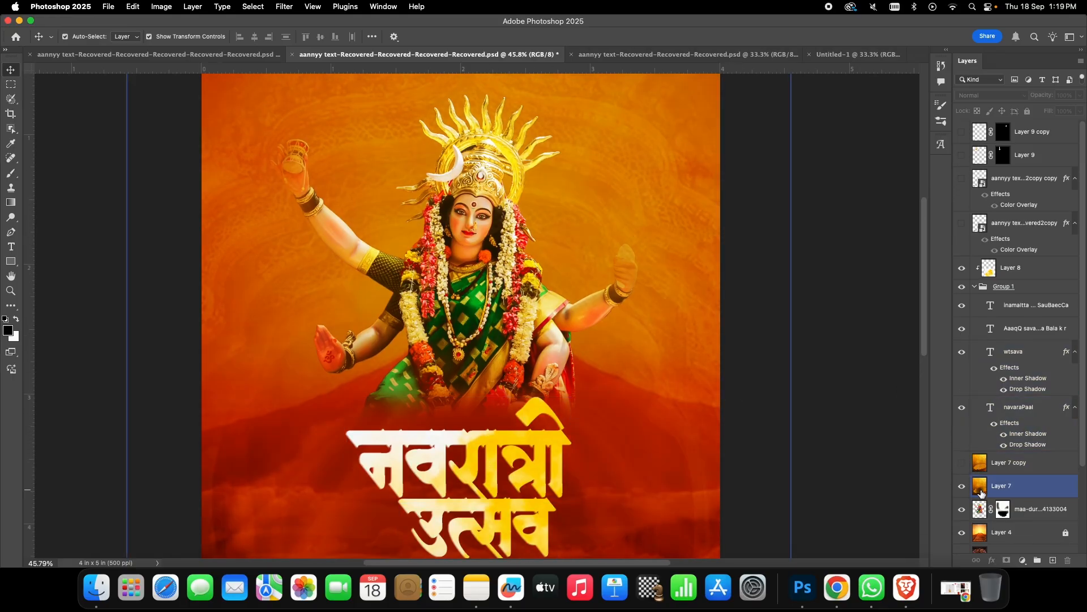
left_click(1012, 489)
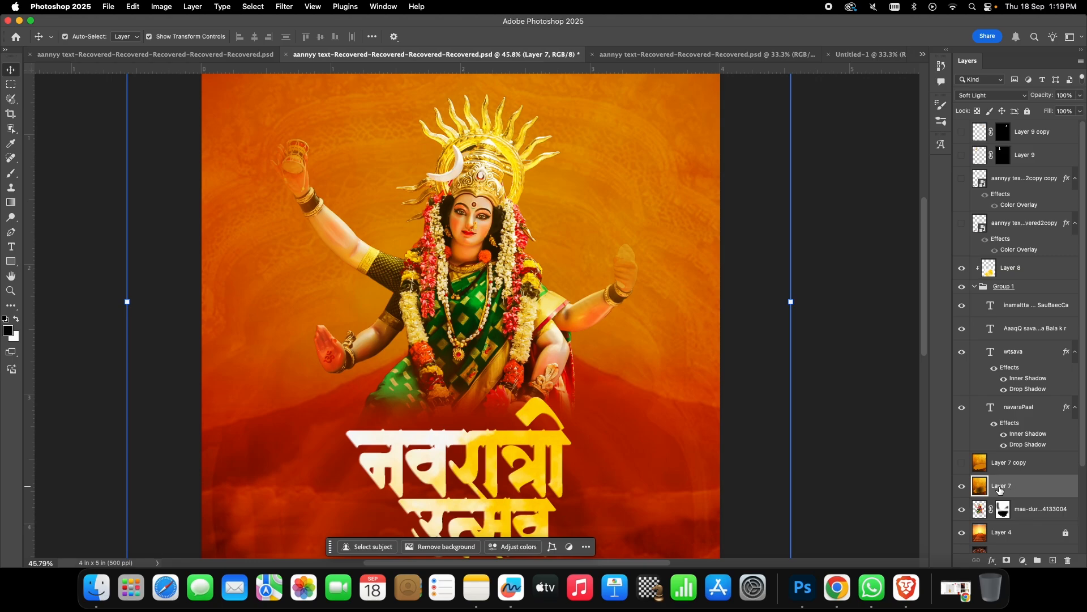
left_click(962, 463)
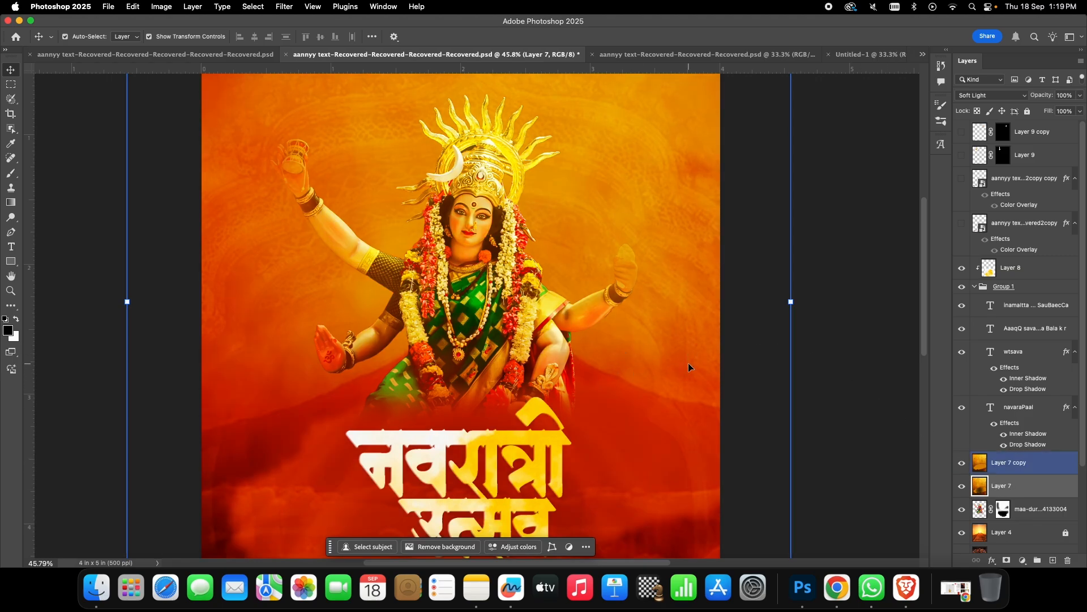
- Examine the effect of Layer 7 copy on the goddess and the background, in full view and up close
scroll(689, 361, "down", 5)
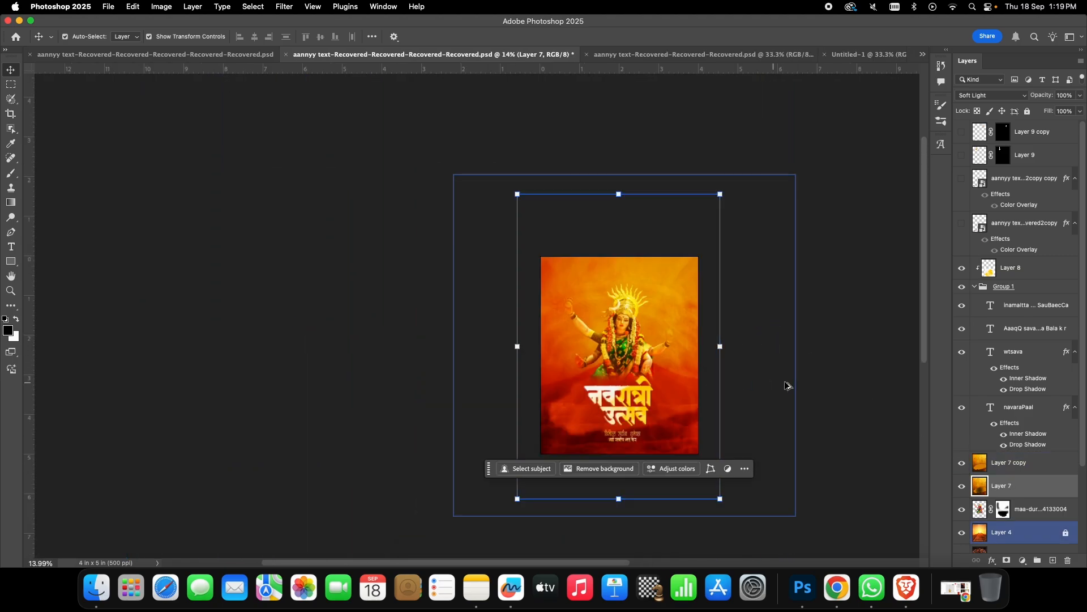
scroll(787, 384, "up", 4)
scroll(792, 388, "up", 6)
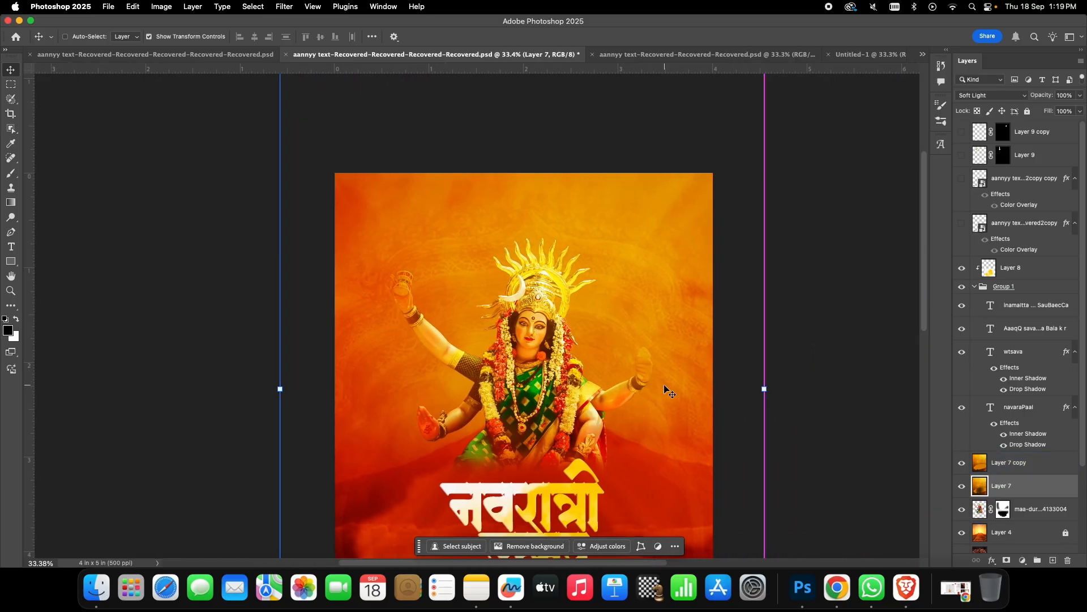
scroll(463, 387, "up", 6)
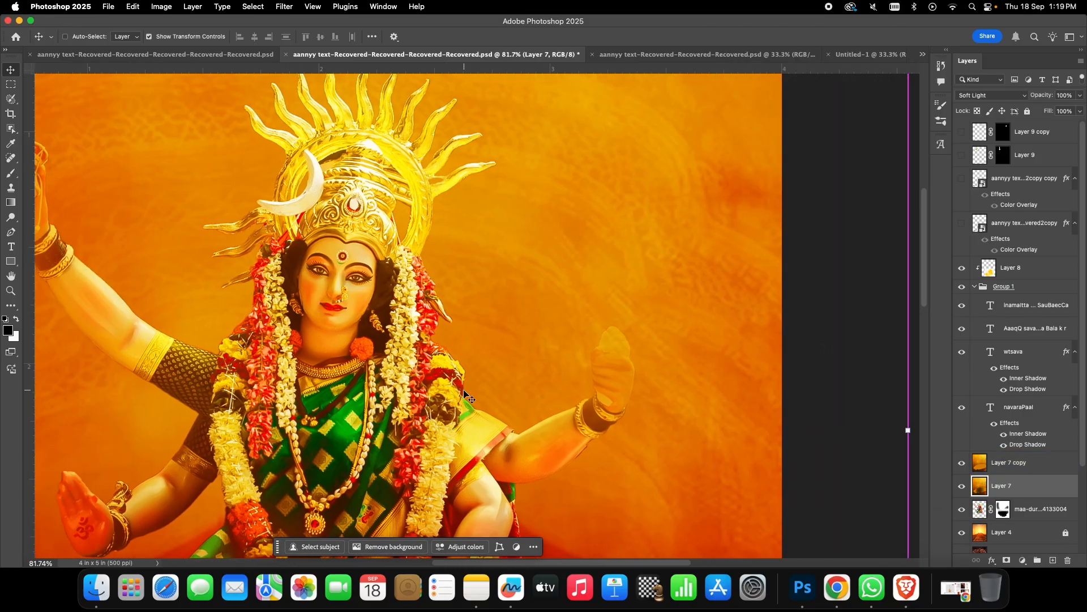
scroll(463, 388, "down", 7)
scroll(463, 386, "up", 3)
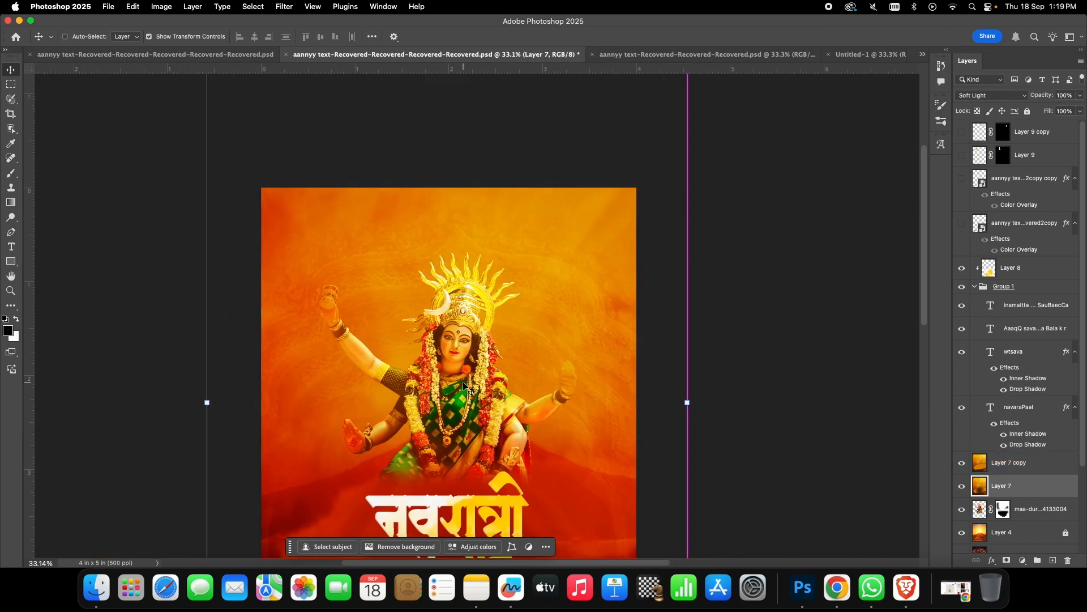
scroll(463, 386, "up", 3)
scroll(365, 342, "up", 5)
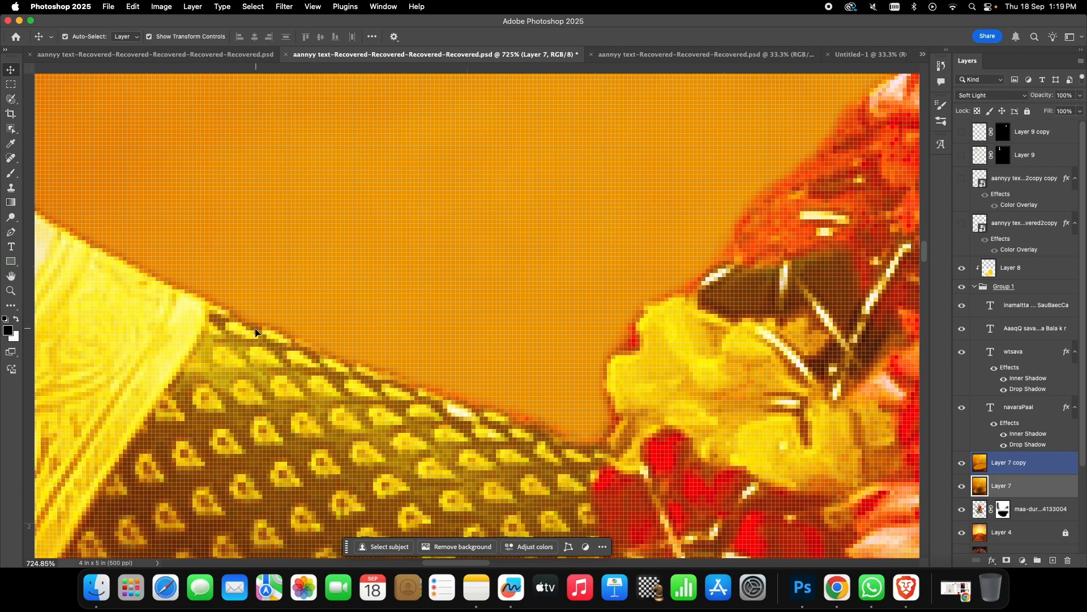
- Select Layer 7 copy and examine its texture on the goddess and background, up close and in full view
scroll(514, 437, "down", 10)
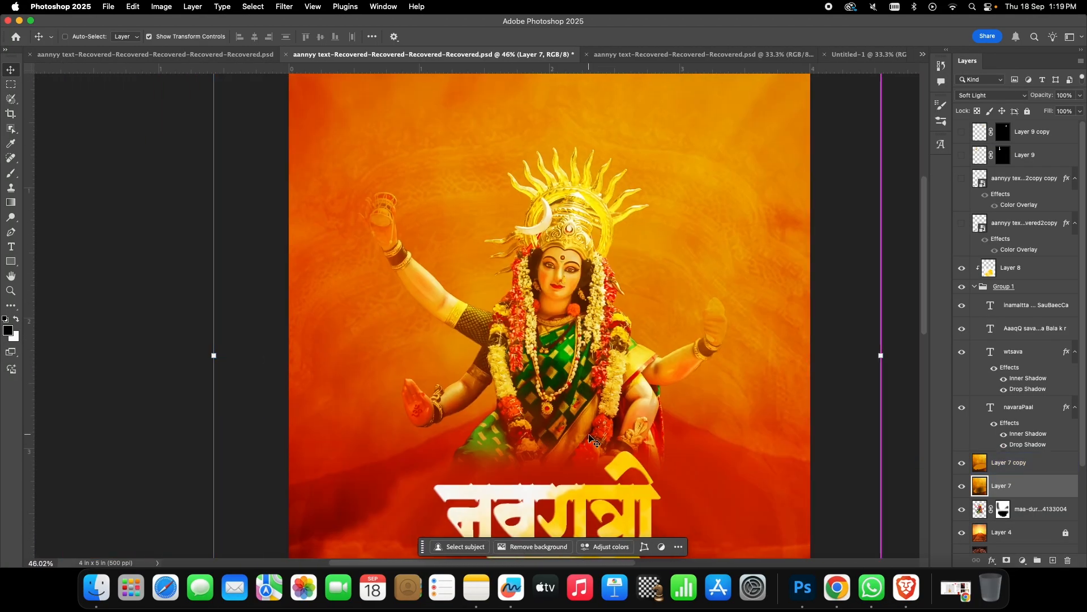
left_click(591, 433)
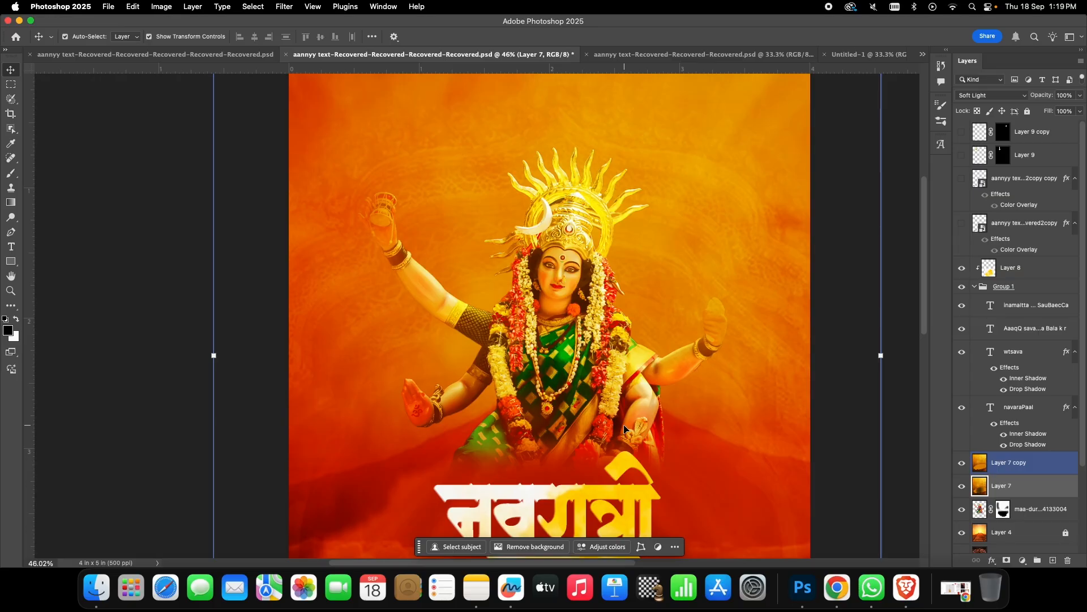
left_click(1027, 444)
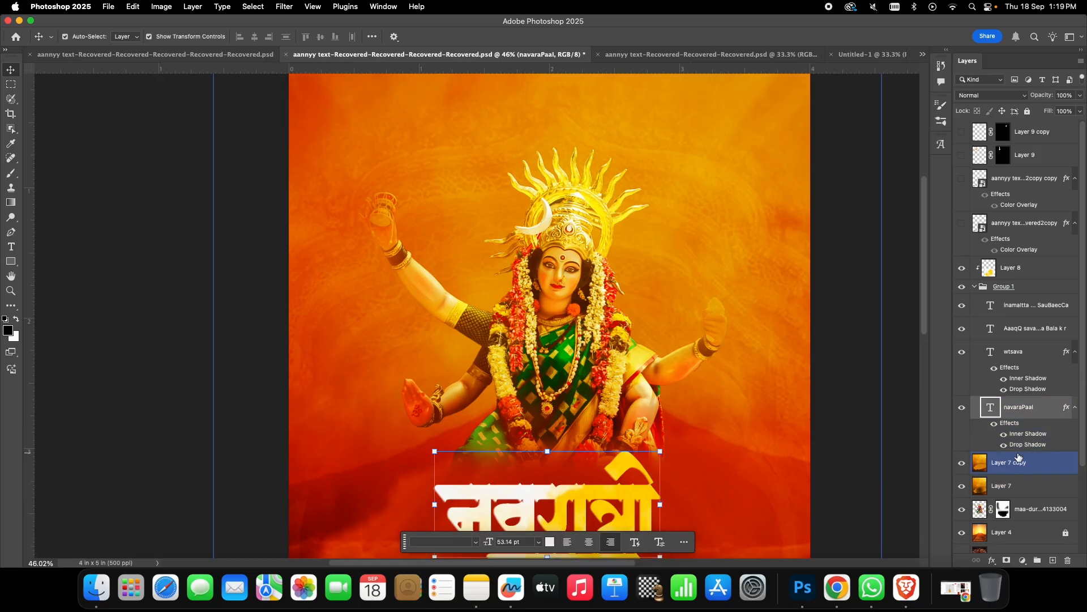
left_click(1015, 462)
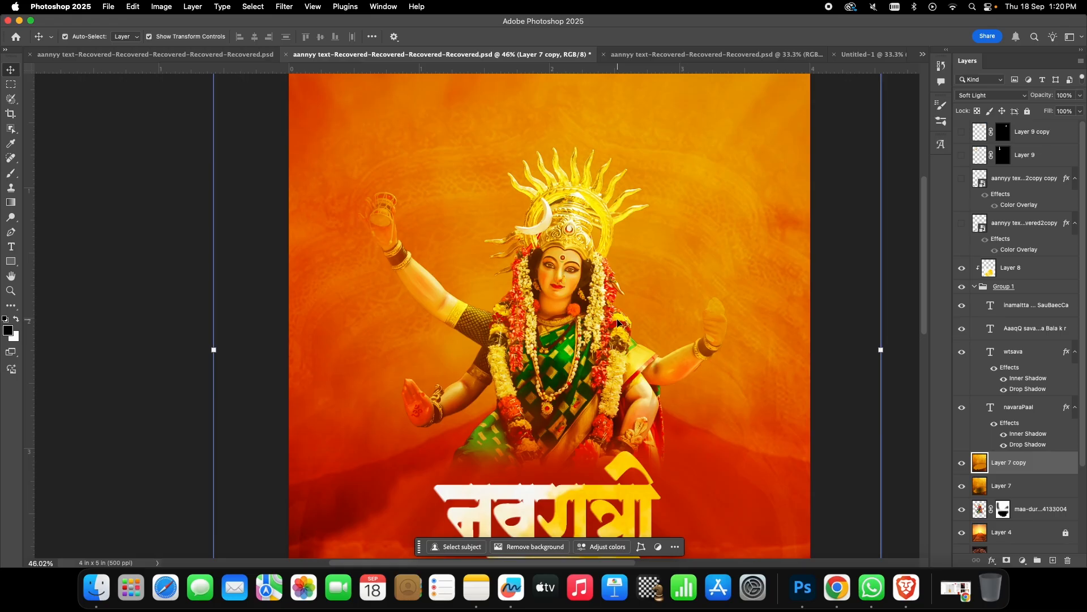
scroll(619, 324, "up", 3)
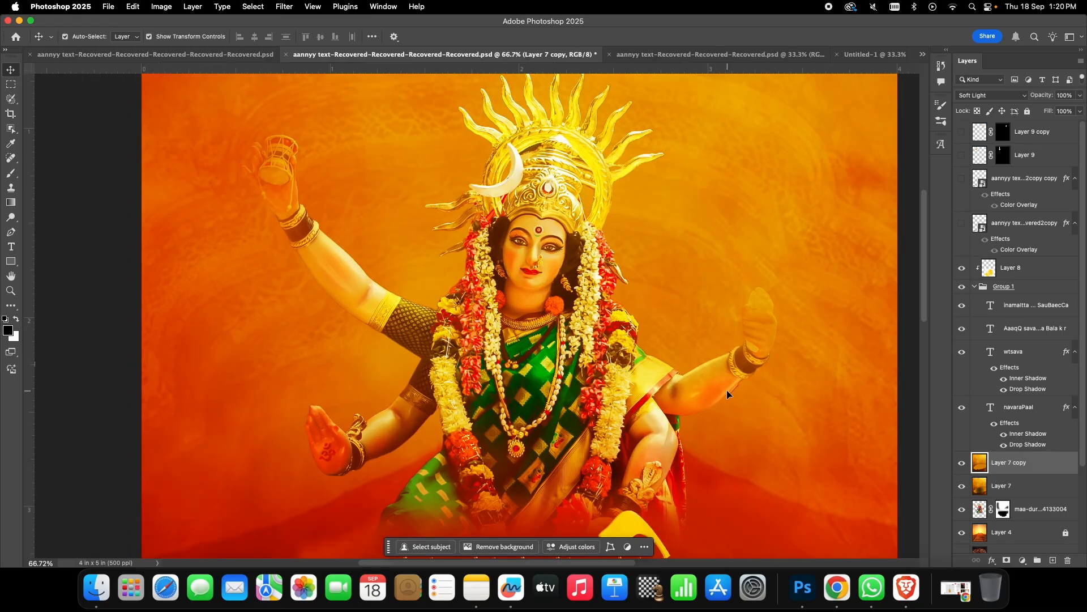
scroll(727, 390, "up", 10)
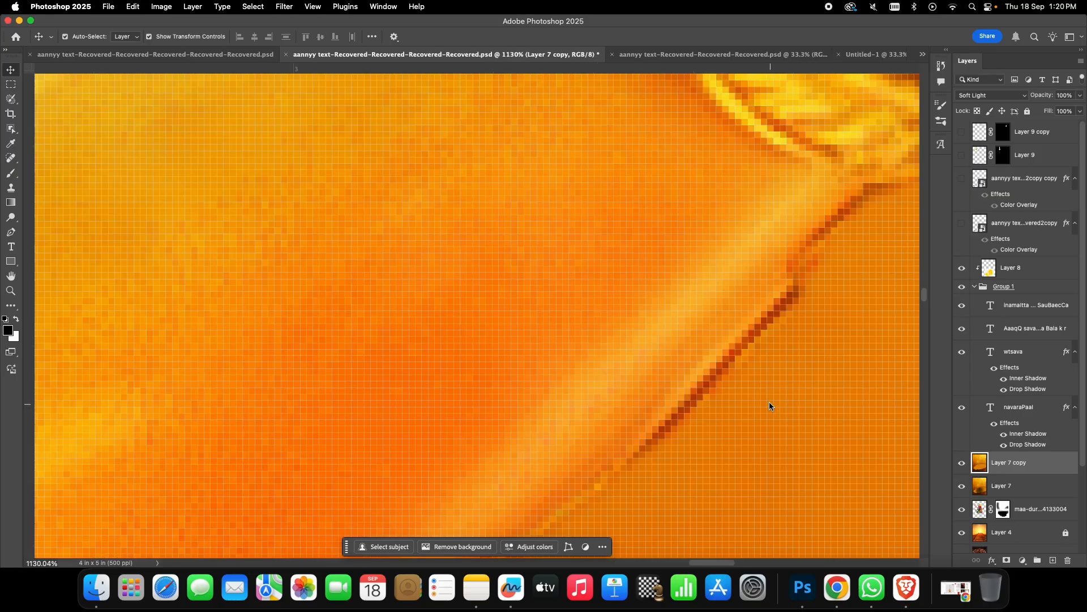
scroll(742, 356, "down", 12)
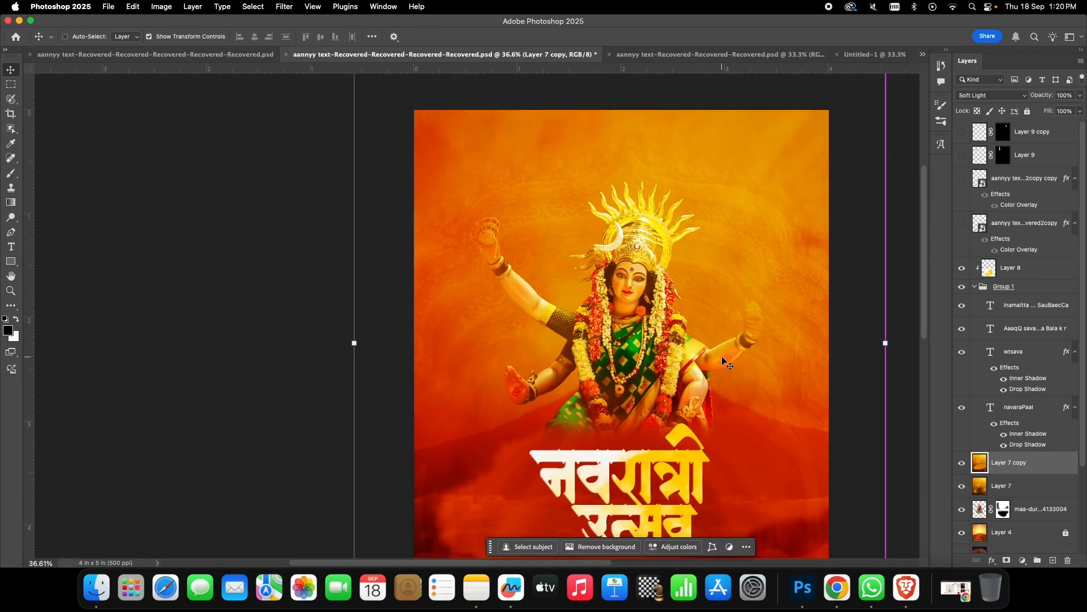
- Collapse Group 1 and make both signature logo layers above Layer 8 visible
left_click(970, 380)
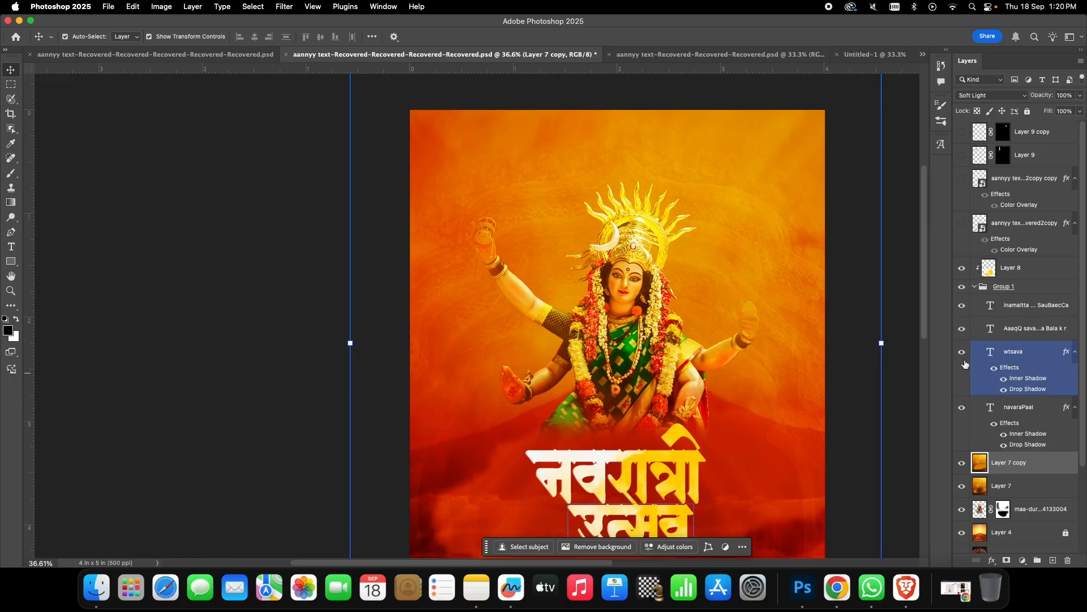
left_click(1008, 288)
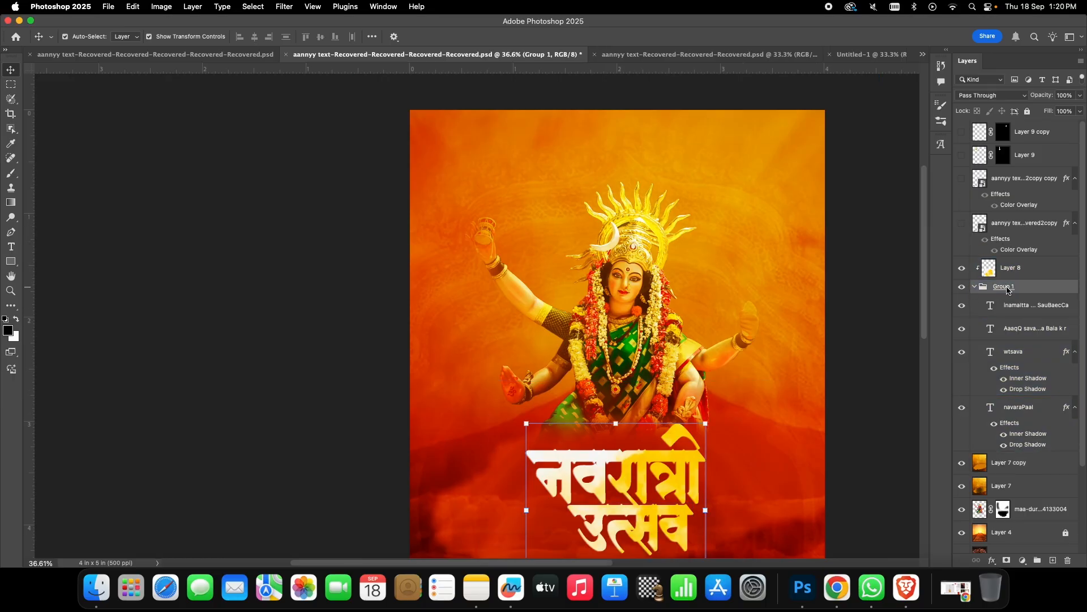
left_click(974, 288)
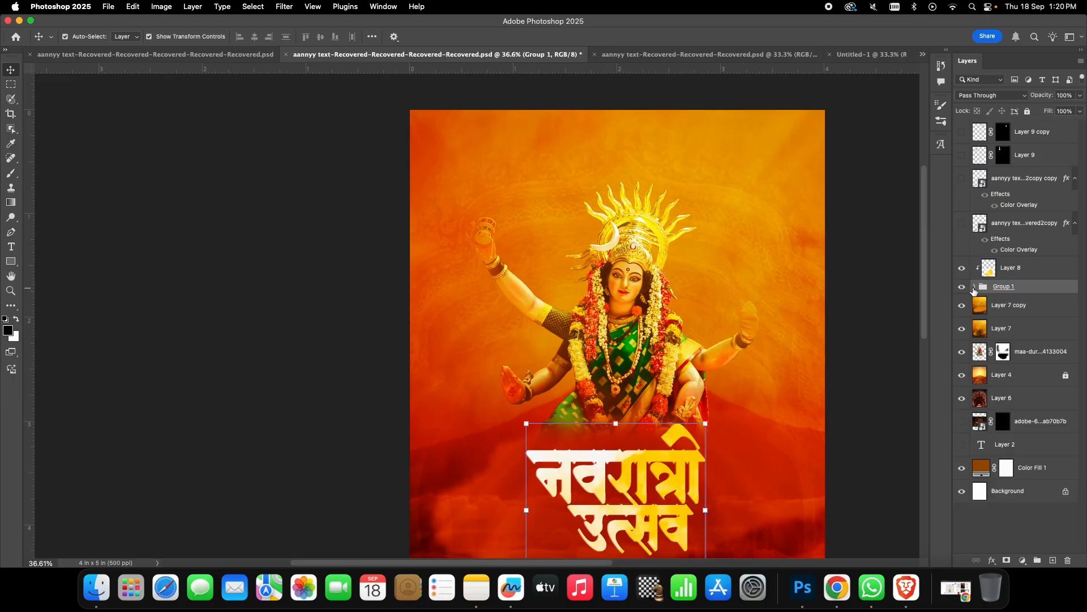
left_click(961, 227)
scroll(779, 352, "down", 4)
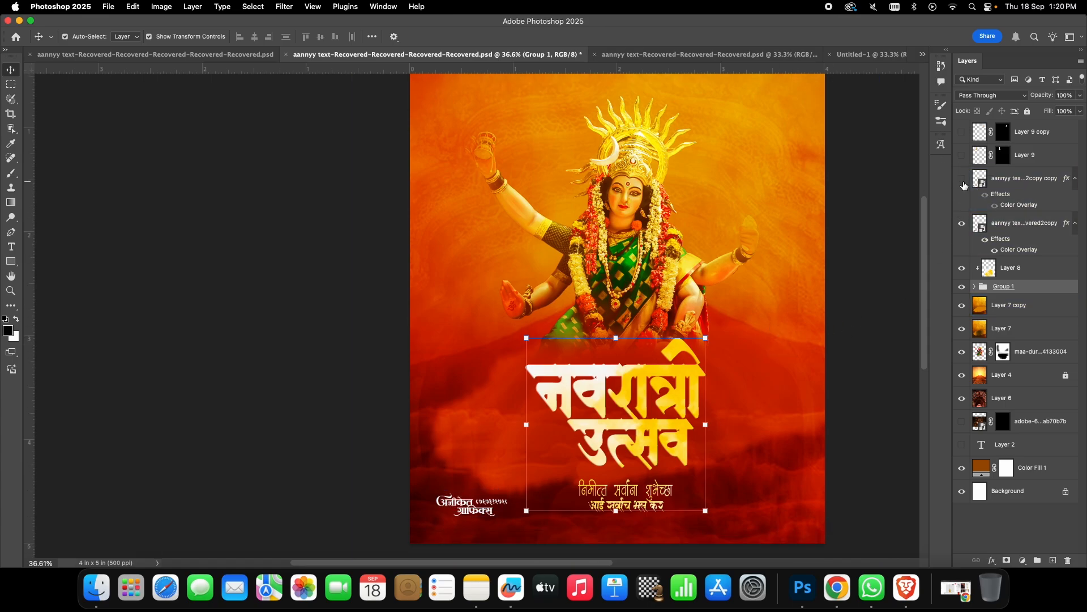
left_click(963, 184)
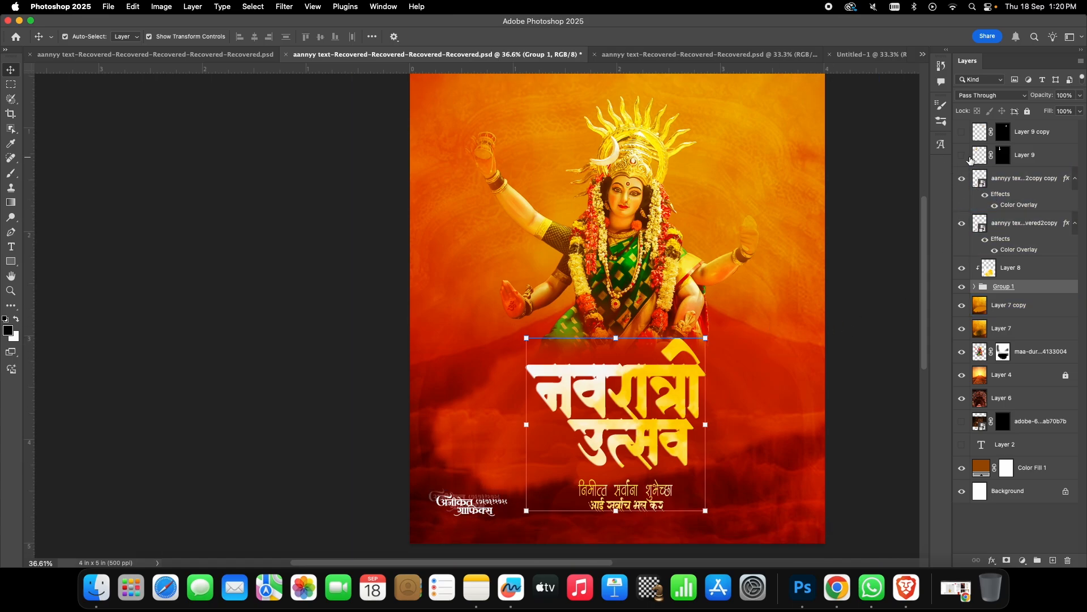
- Make the hanging-lamp layers Layer 9 and Layer 9 copy visible on both sides of the goddess's crown
left_click(963, 158)
left_click(962, 158)
scroll(718, 311, "up", 6)
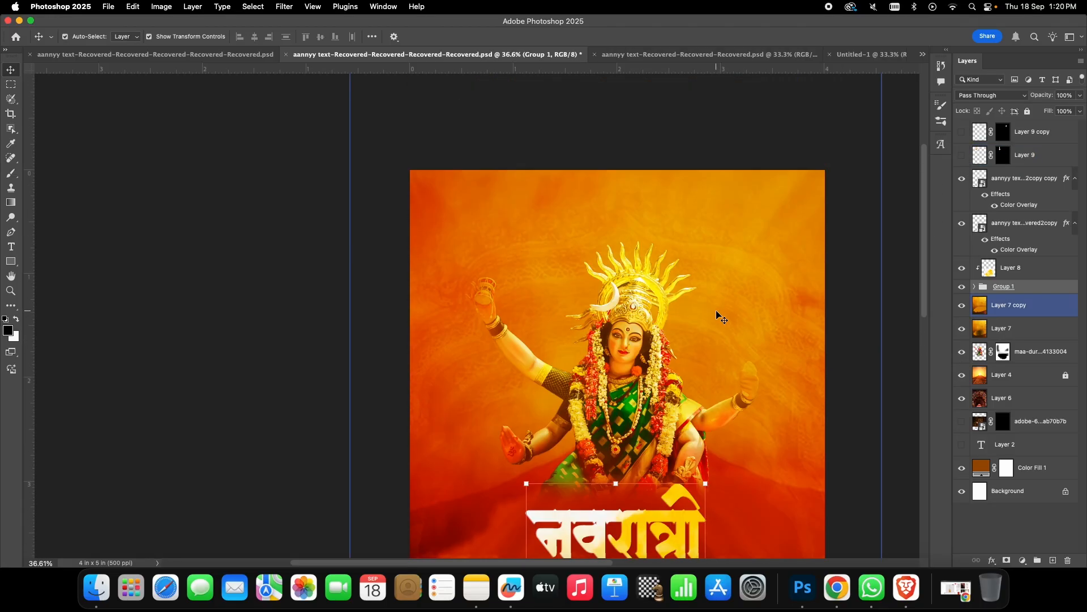
left_click(962, 155)
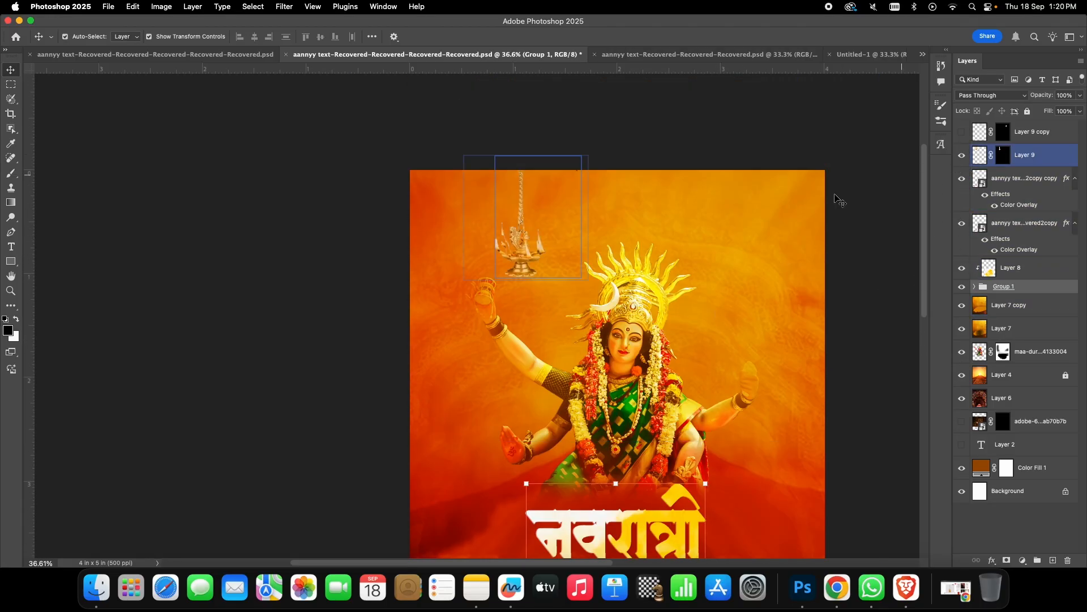
left_click(962, 132)
left_click(753, 229)
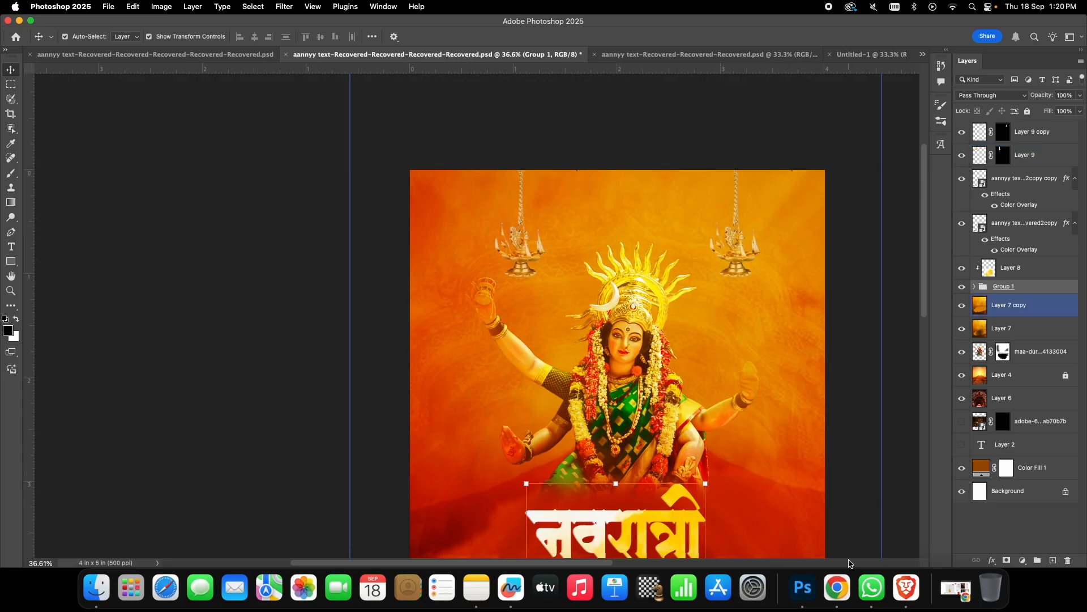
- Switch to Chrome and search Pinterest for "diya"
left_click(837, 588)
left_click(414, 135)
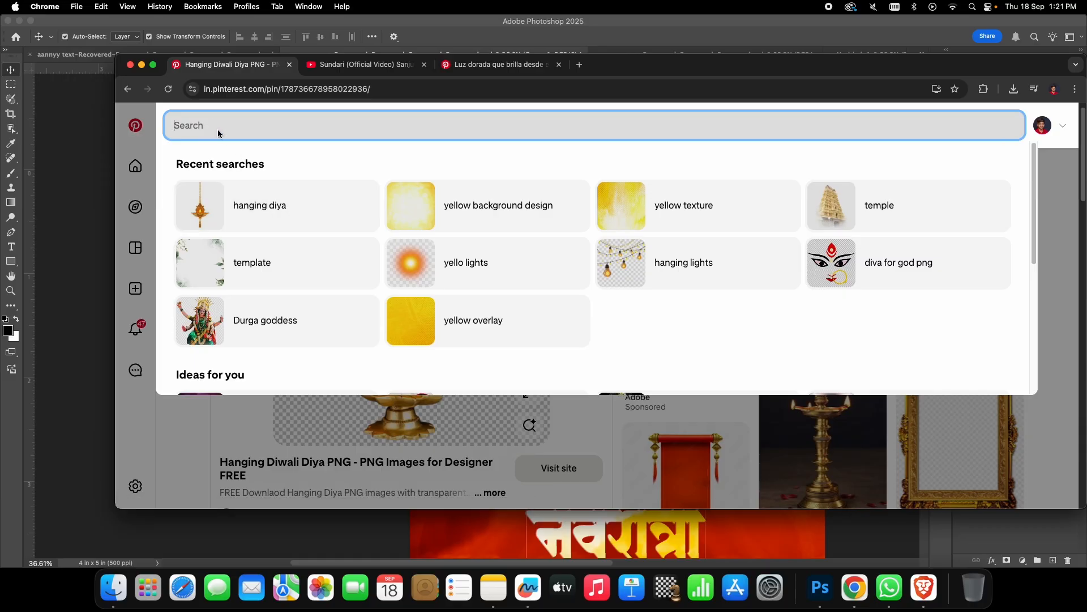
type("dfi8")
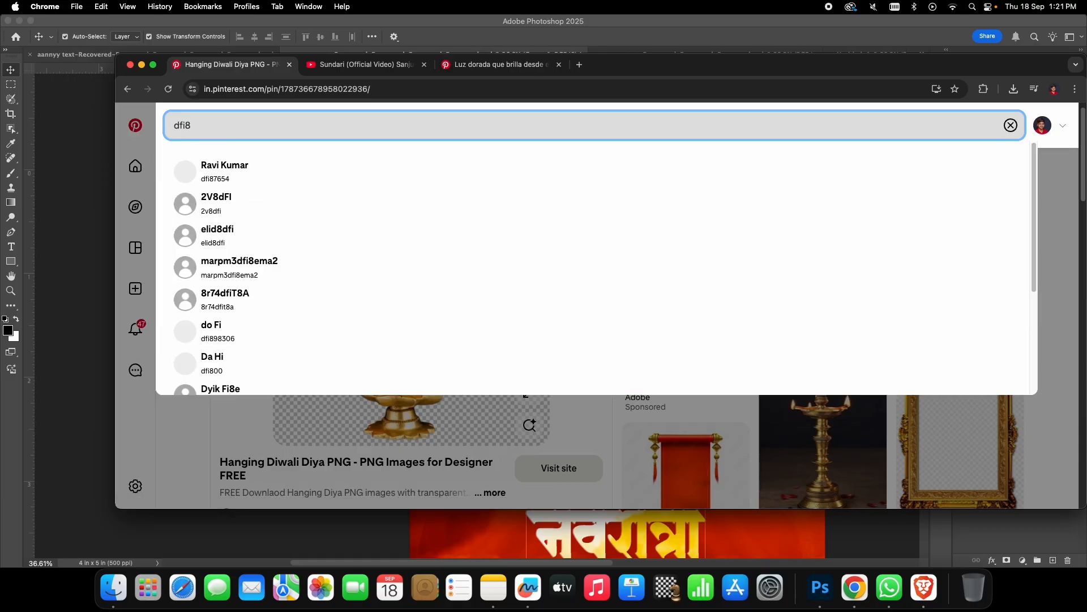
key("BackSpace")
key("BackSpace")
key("BackSpace")
key("BackSpace")
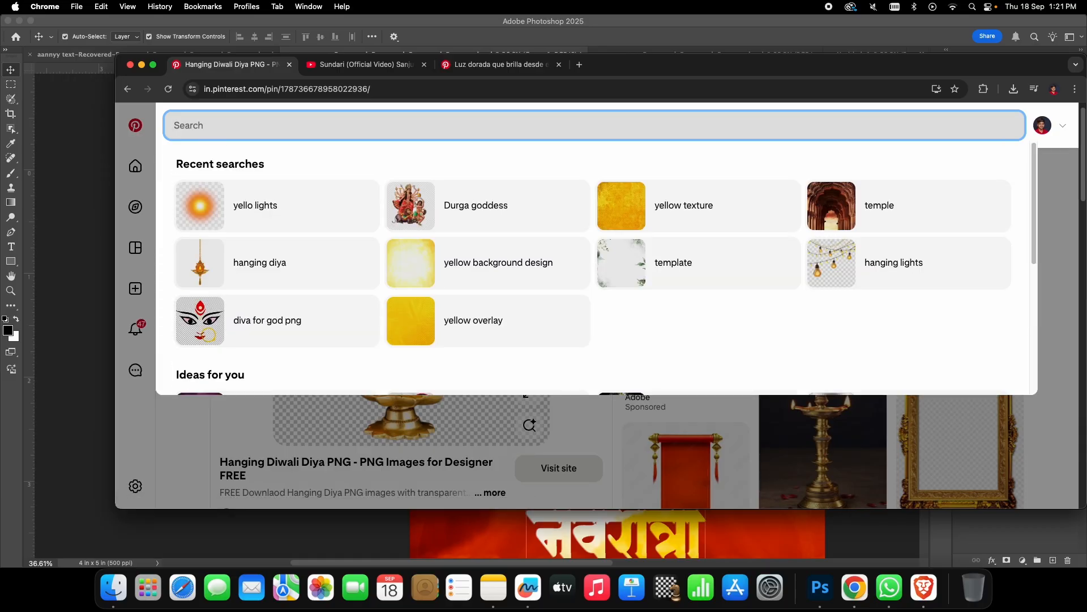
type("di")
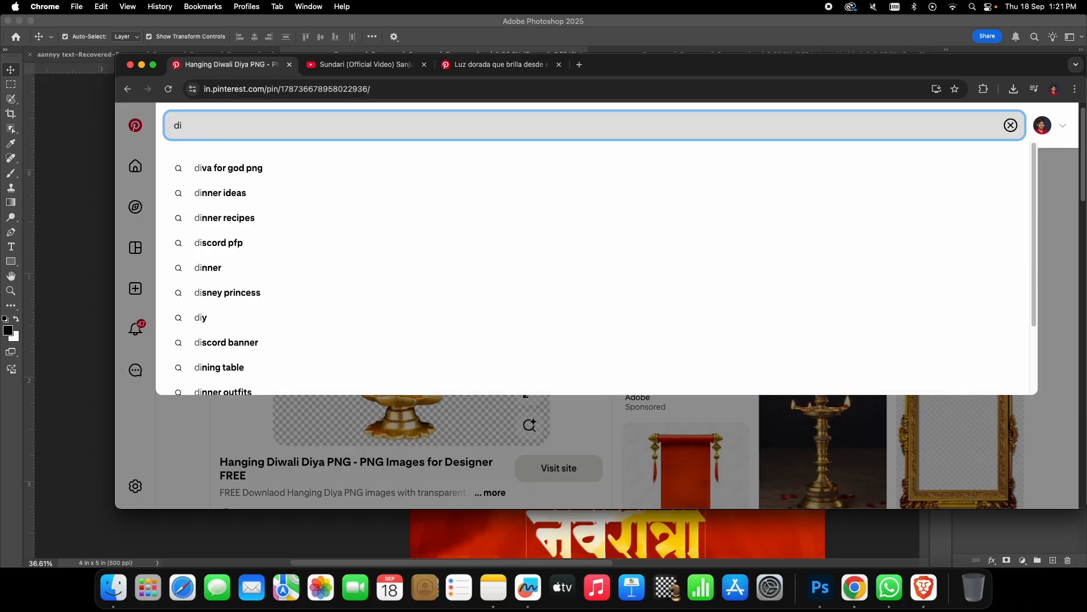
type("ya")
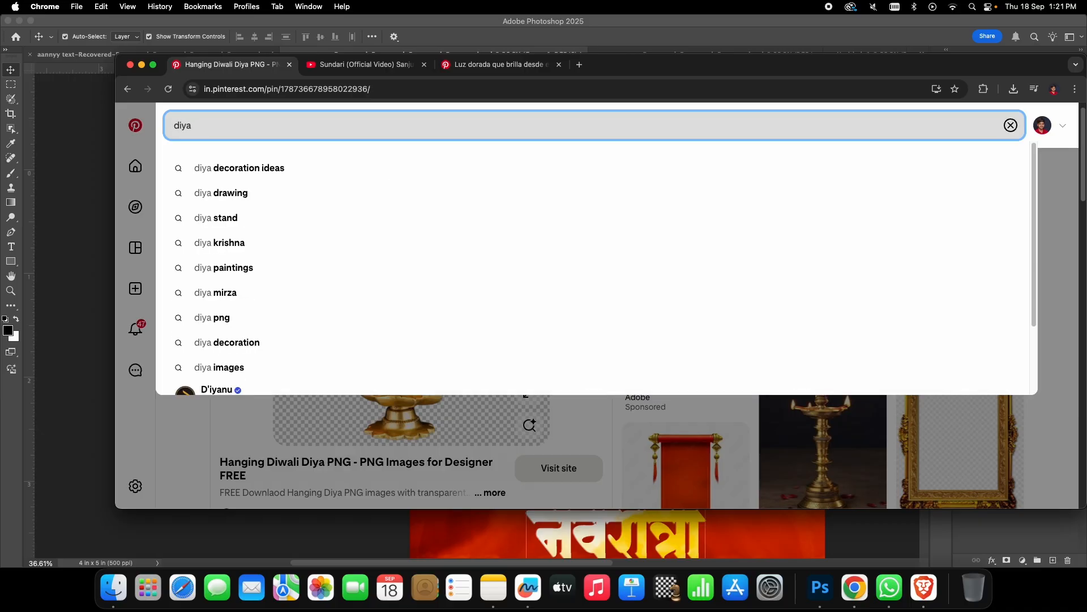
key("Return")
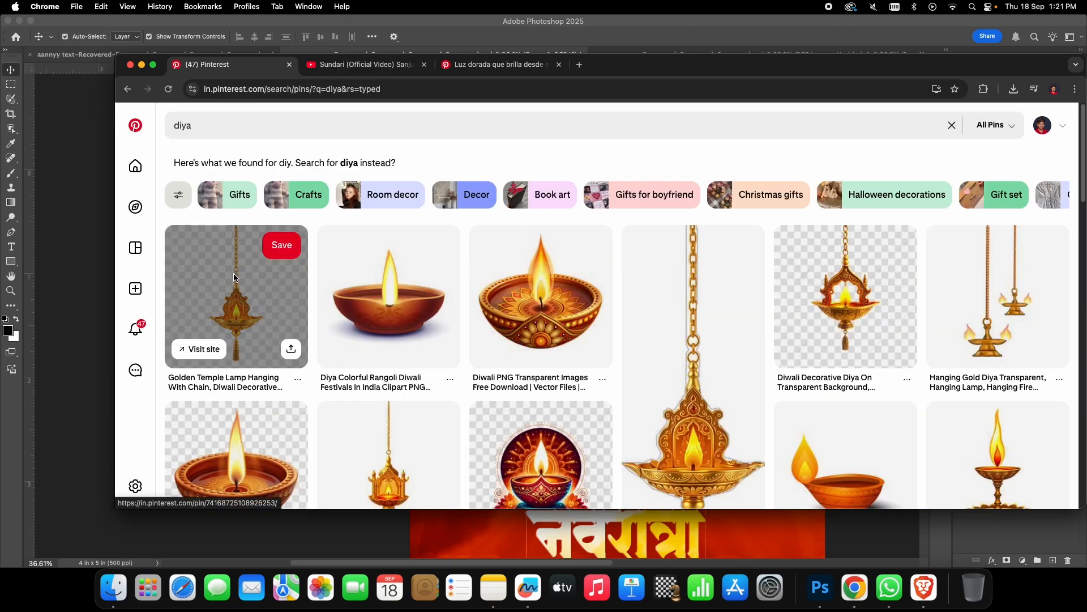
- Find and open the "Hanging Diwali Diya PNG" pin, load its source site in a separate tab, and return to the pin
scroll(476, 349, "down", 2)
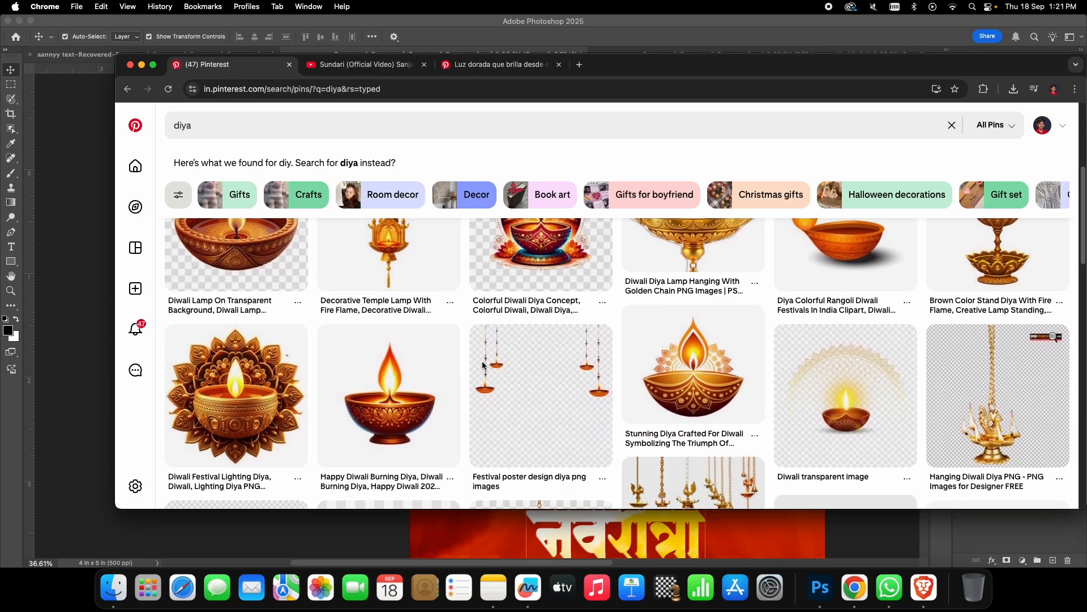
scroll(481, 361, "down", 3)
scroll(994, 349, "up", 2)
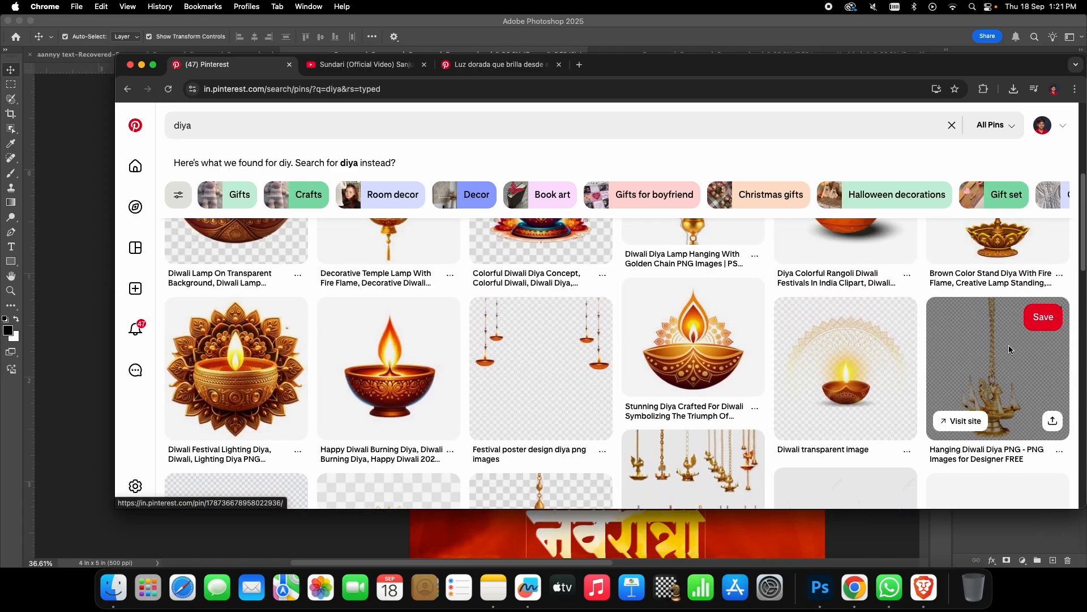
left_click(1009, 349)
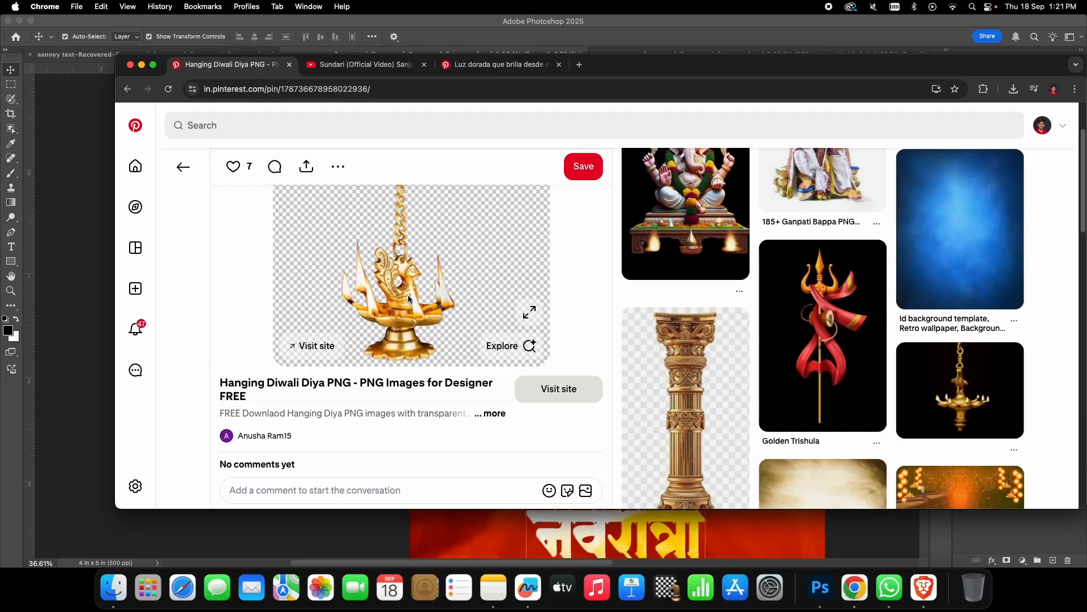
left_click(564, 400)
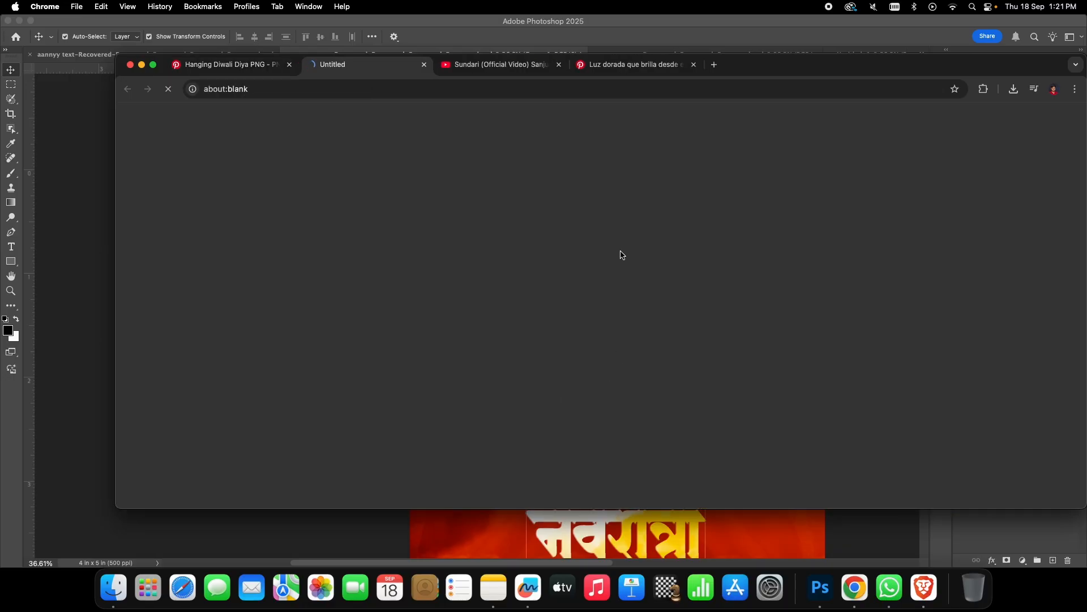
left_click(230, 65)
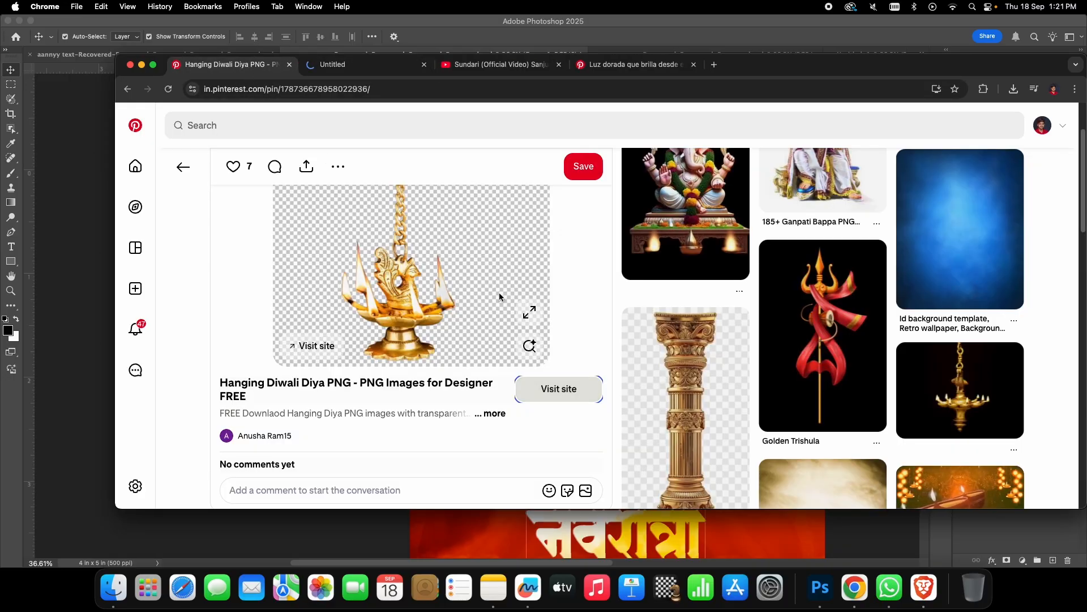
- Bring the hanging diya image from the pin into the Photoshop poster as a layer directly above Group 1, and deselect it
left_click_drag(407, 288, 77, 359)
left_click_drag(490, 309, 575, 396)
left_click_drag(628, 335, 638, 332)
left_click(278, 324)
left_click(619, 543)
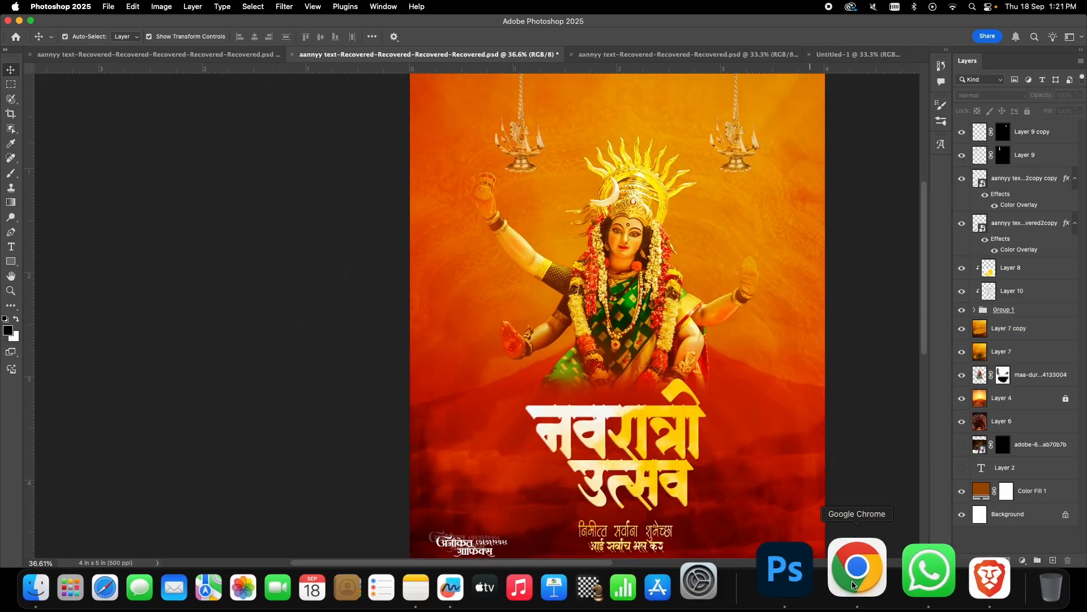
- Switch to Chrome, try opening the pin's source site again, check the poster in Photoshop while it loads, and close the extra tab
left_click(855, 588)
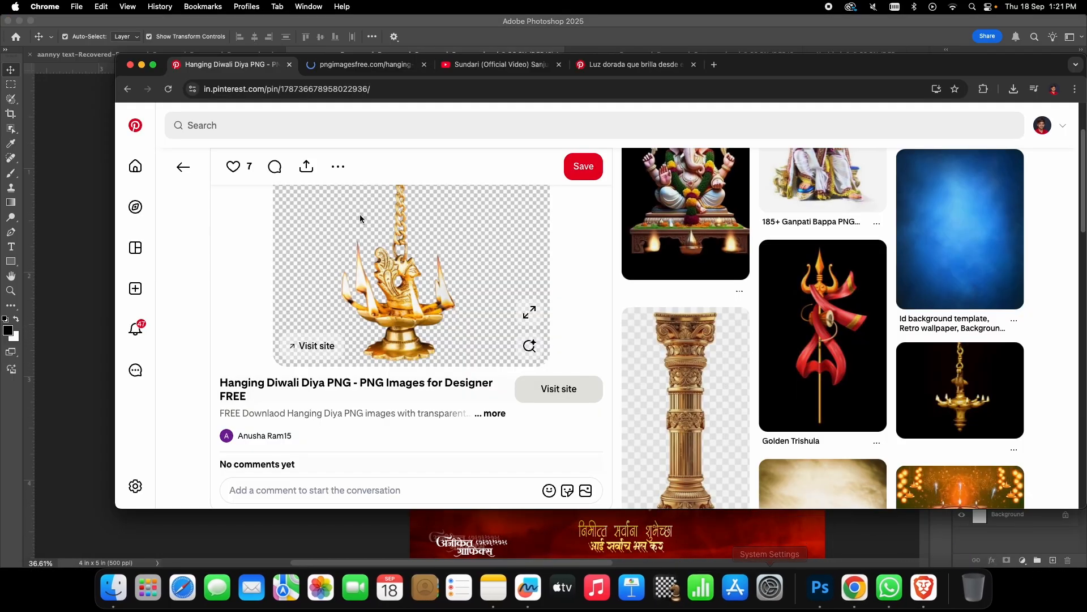
left_click(566, 391)
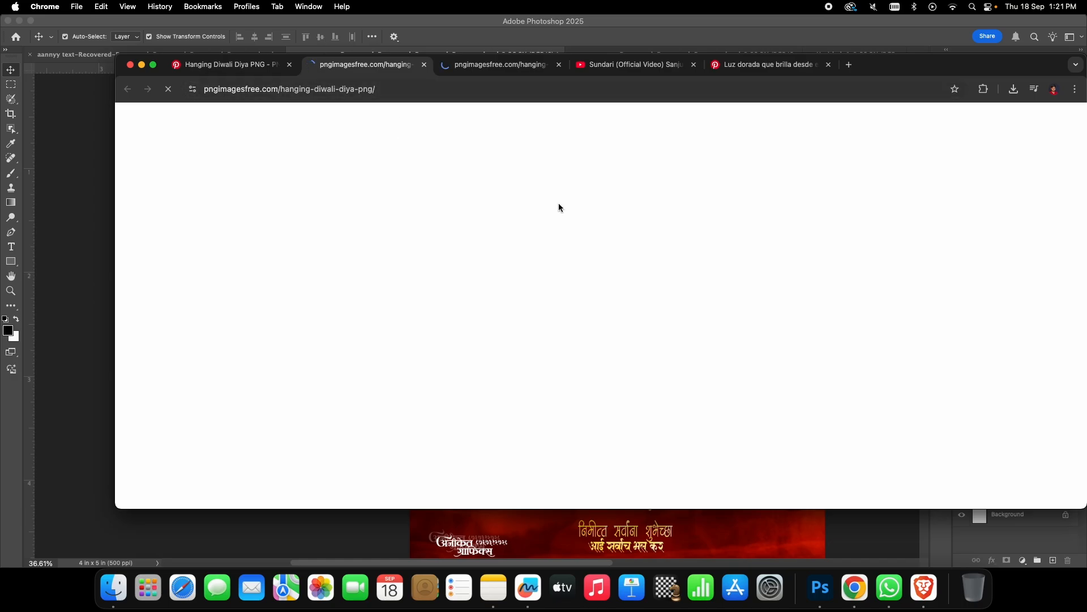
left_click(826, 585)
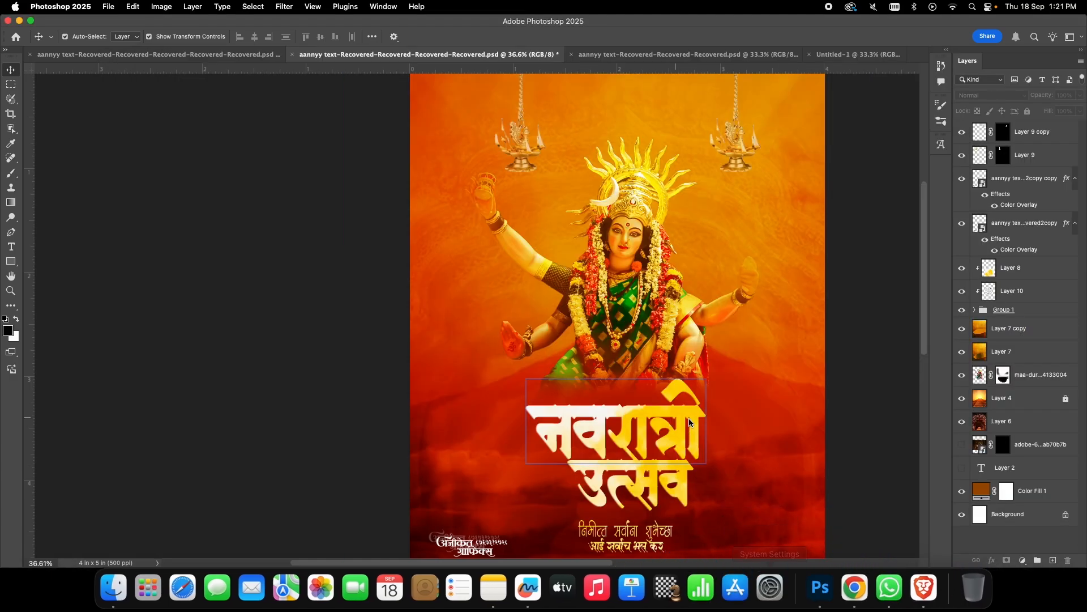
scroll(742, 421, "right", 5)
scroll(742, 422, "down", 2)
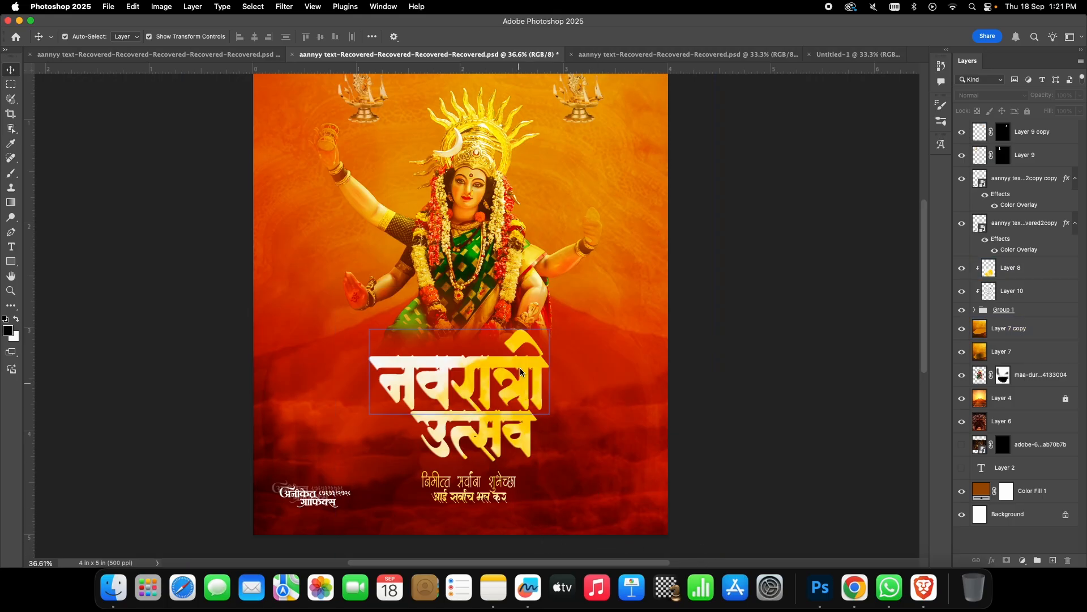
left_click(865, 587)
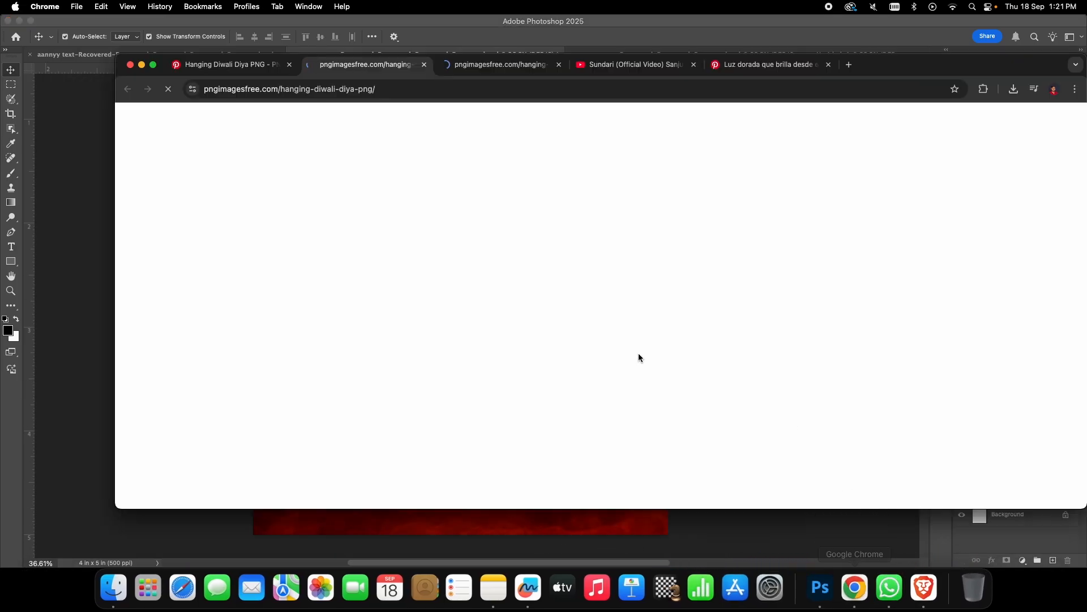
left_click(424, 64)
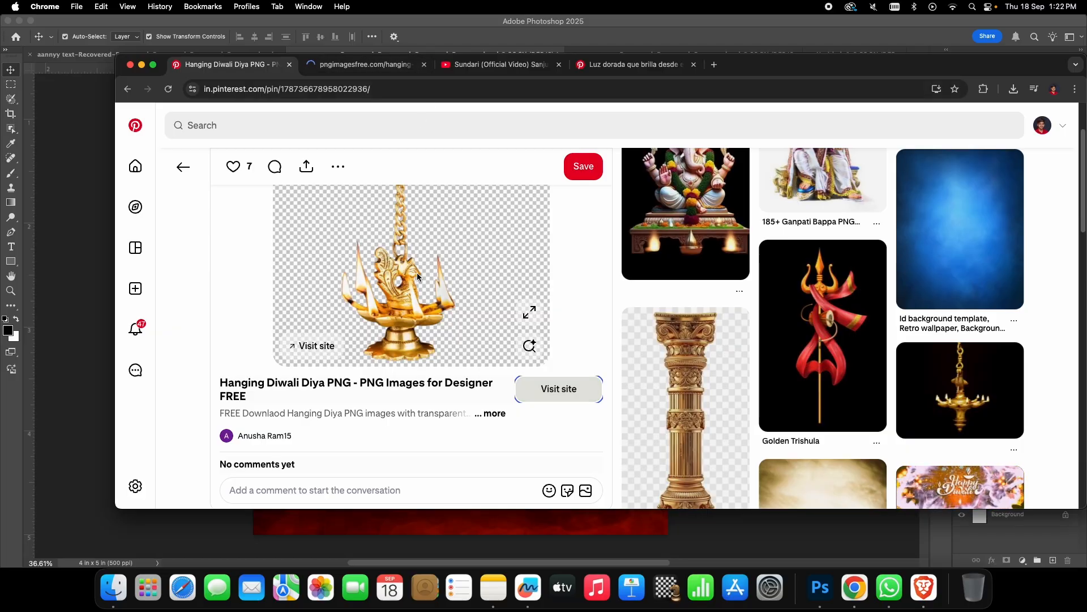
- Switch to the Photoshop poster, scale the hanging diya image to 166.28%, and centre it over the goddess
left_click_drag(407, 306, 437, 283)
left_click_drag(533, 283, 661, 286)
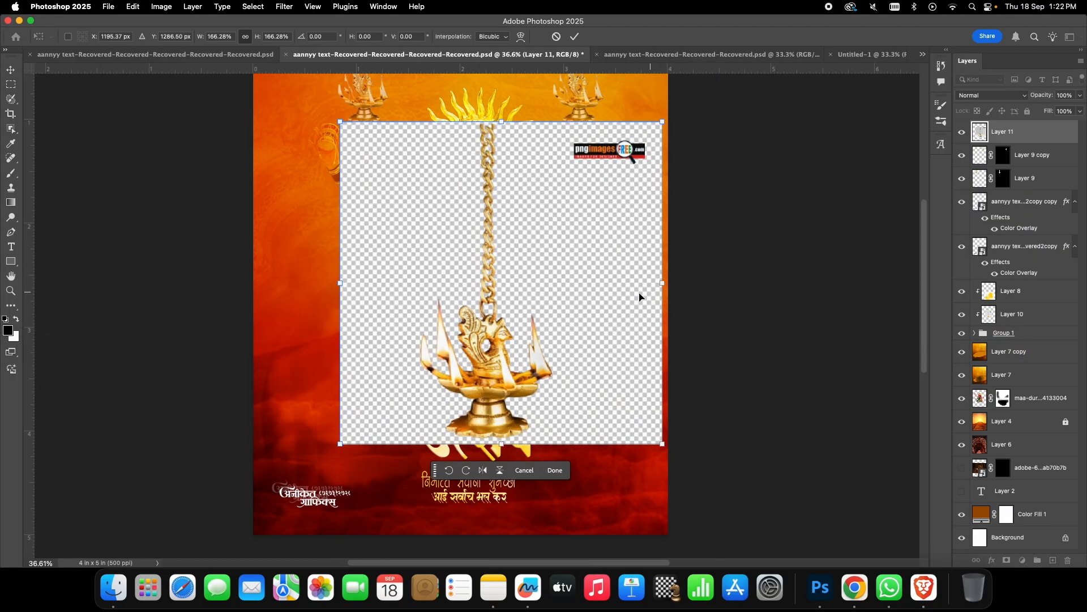
left_click_drag(540, 306, 508, 299)
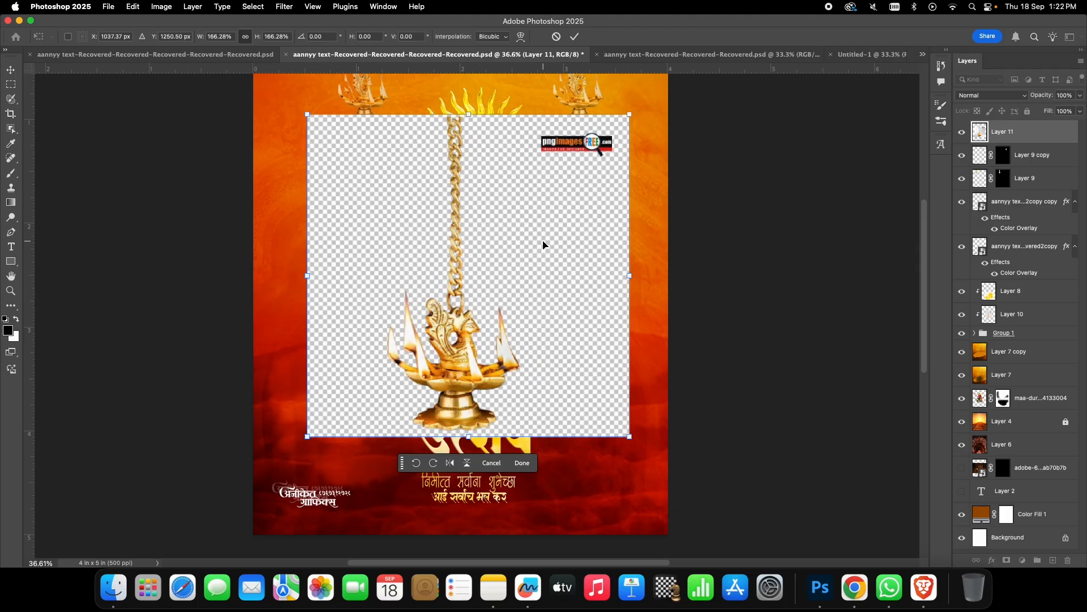
left_click(522, 463)
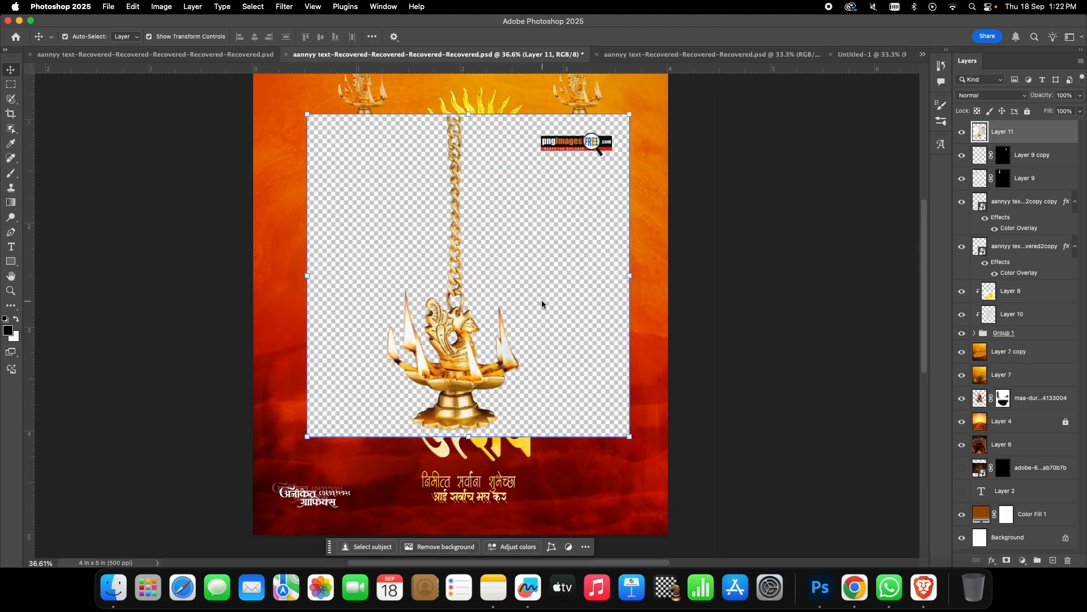
- Remove the background of the hanging diya image and move the cut-out over the poster's left side
left_click(442, 548)
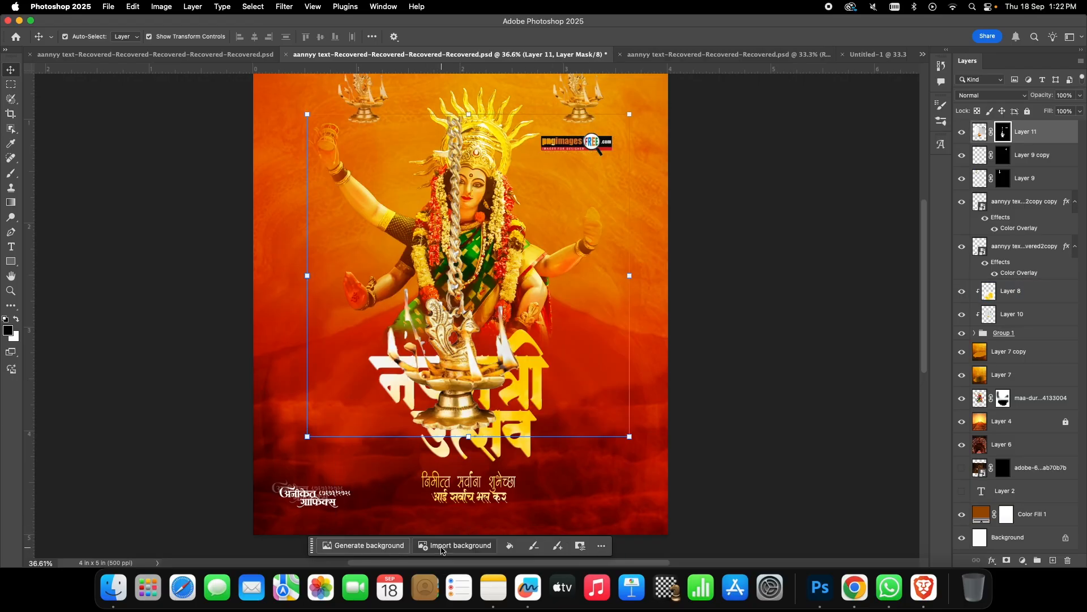
left_click_drag(548, 137, 433, 136)
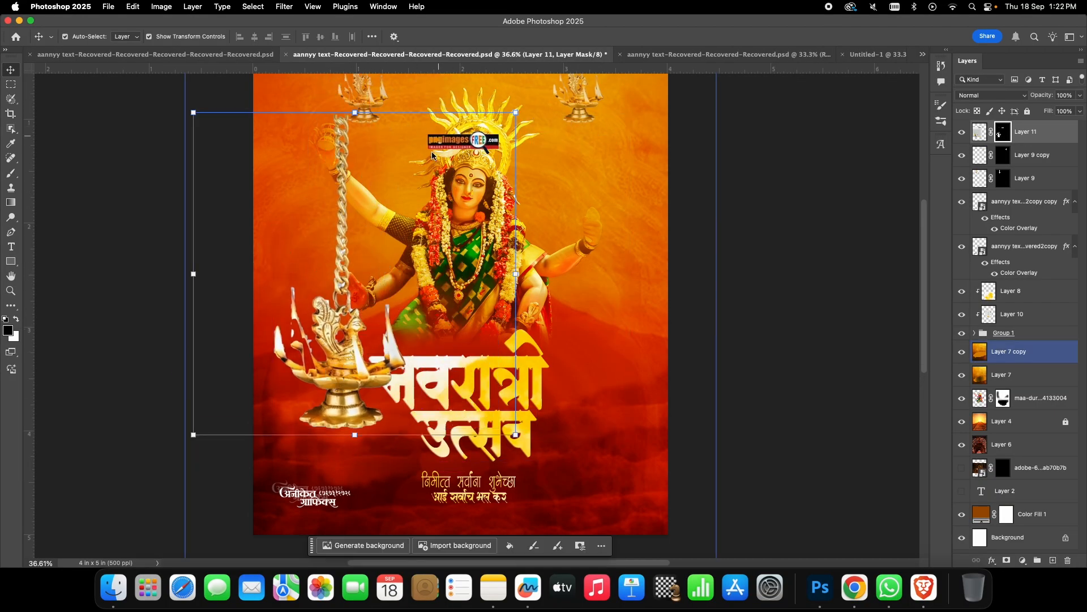
scroll(476, 255, "up", 3)
scroll(474, 262, "up", 2)
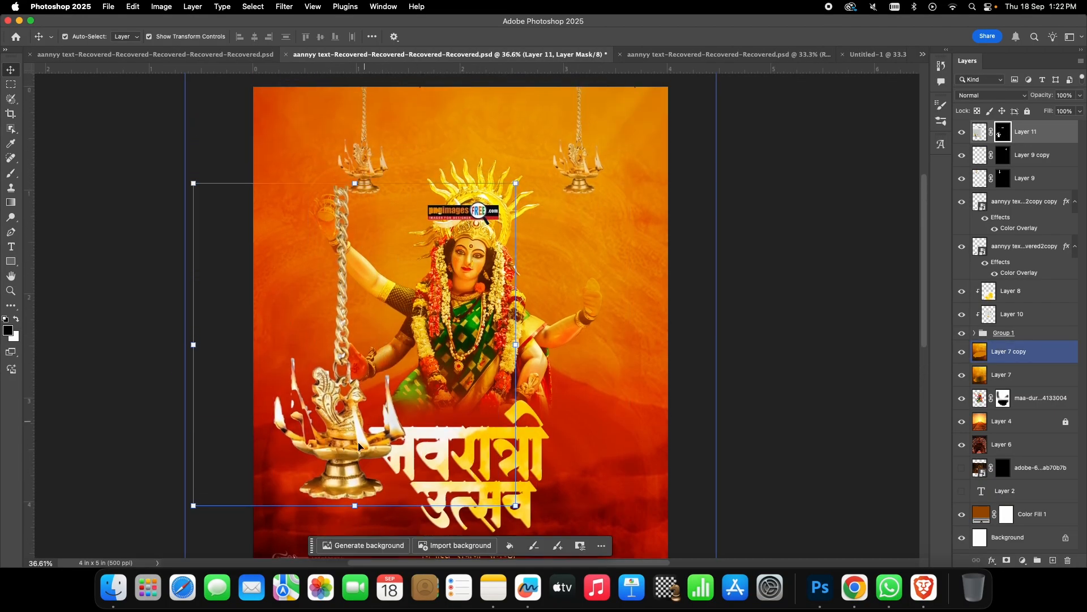
- Scale the diya cut-out down to about 40.6% and place it over the existing left hanging lamp at the poster's upper edge
left_click(359, 504)
left_click_drag(359, 504, 369, 193)
scroll(369, 193, "up", 3)
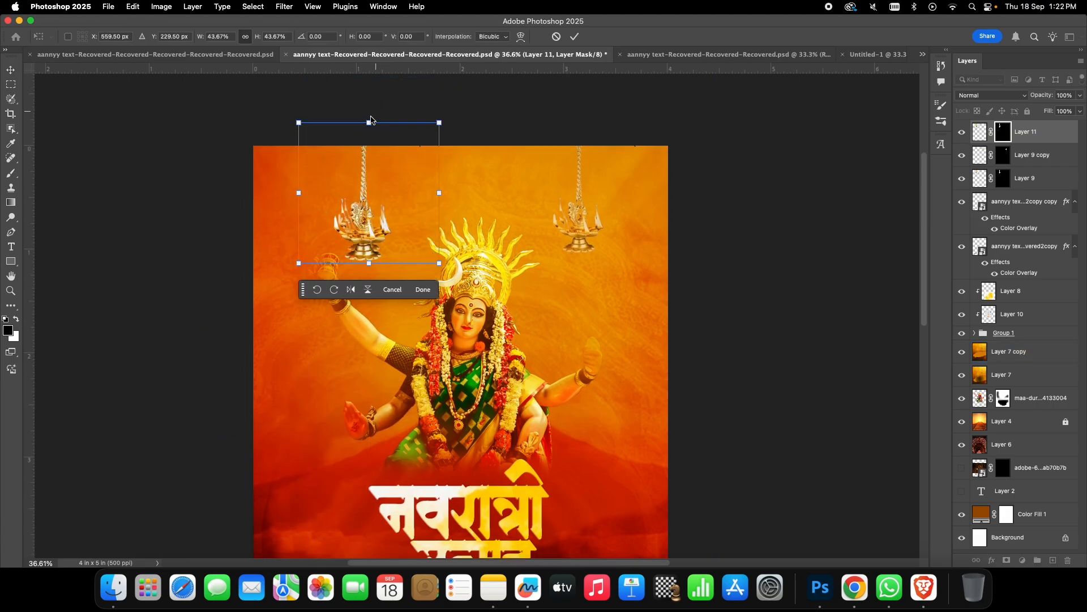
left_click_drag(371, 120, 368, 154)
mouse_move(355, 232)
left_mouse_down()
mouse_move(357, 213)
mouse_move(352, 225)
left_mouse_up()
left_click_drag(368, 145, 368, 127)
left_click_drag(436, 124, 457, 140)
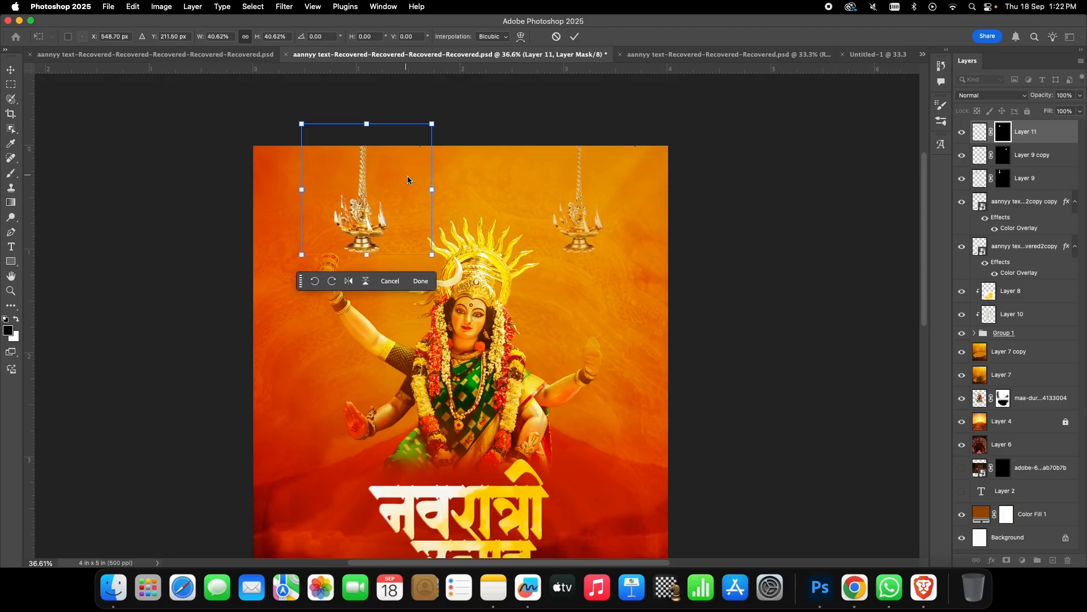
left_click(420, 281)
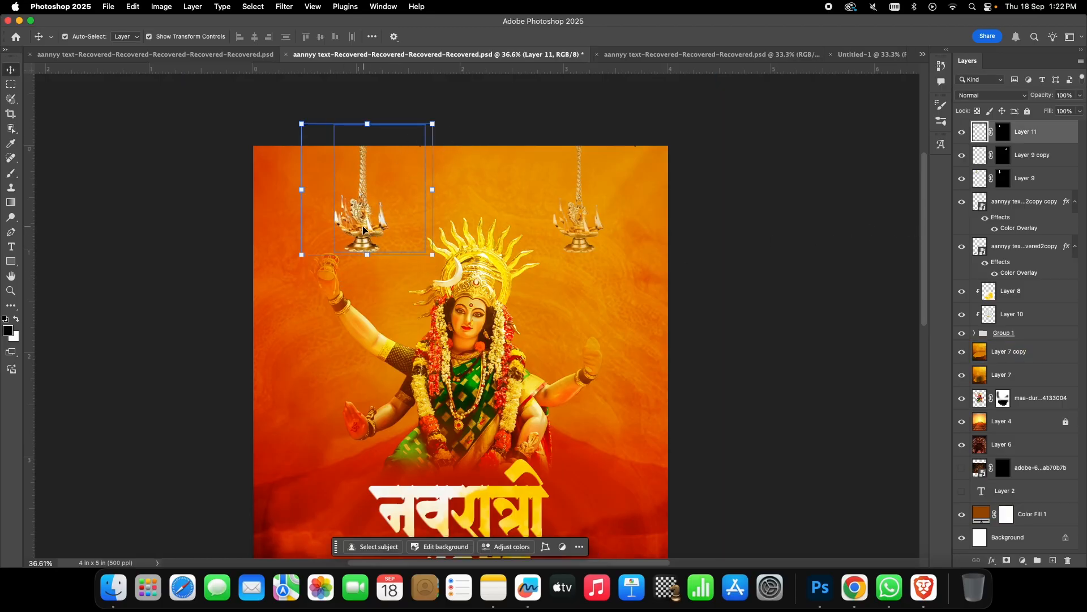
- Move the diya cut-out off the original left lamp and delete the cut-out's layer
left_click_drag(364, 230, 406, 257)
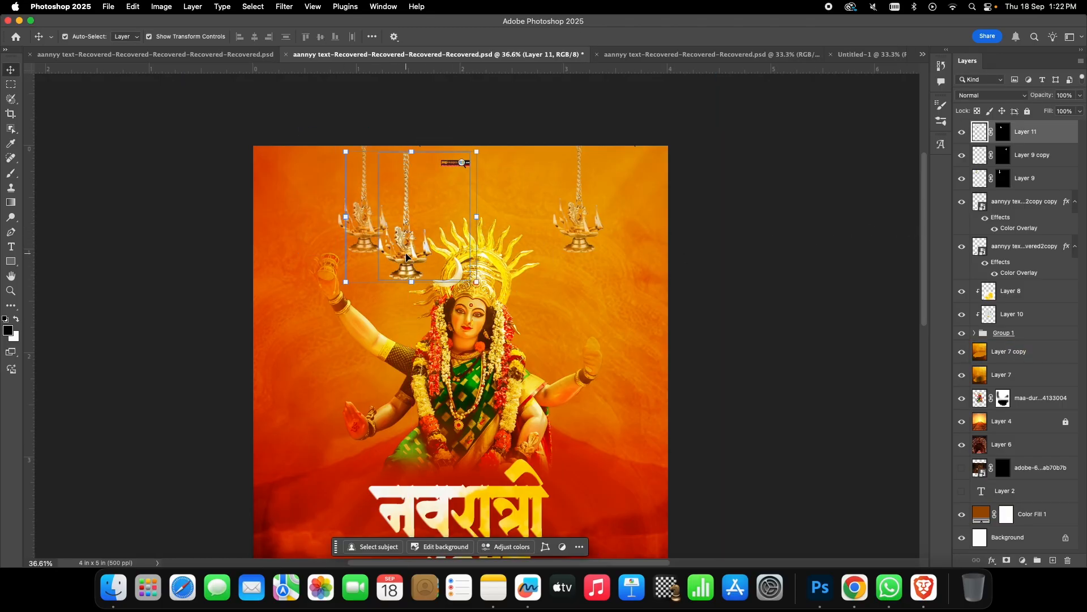
key("Delete")
- Raise the opacity of the left hanging lamp's layer, Layer 9, to 100%
left_click(373, 234)
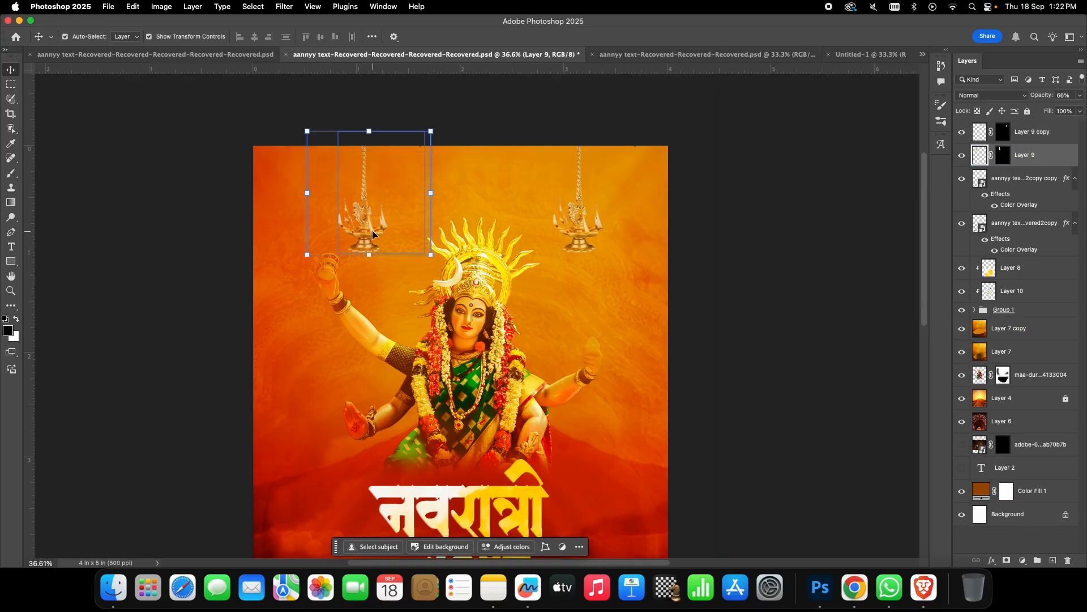
left_click(1081, 96)
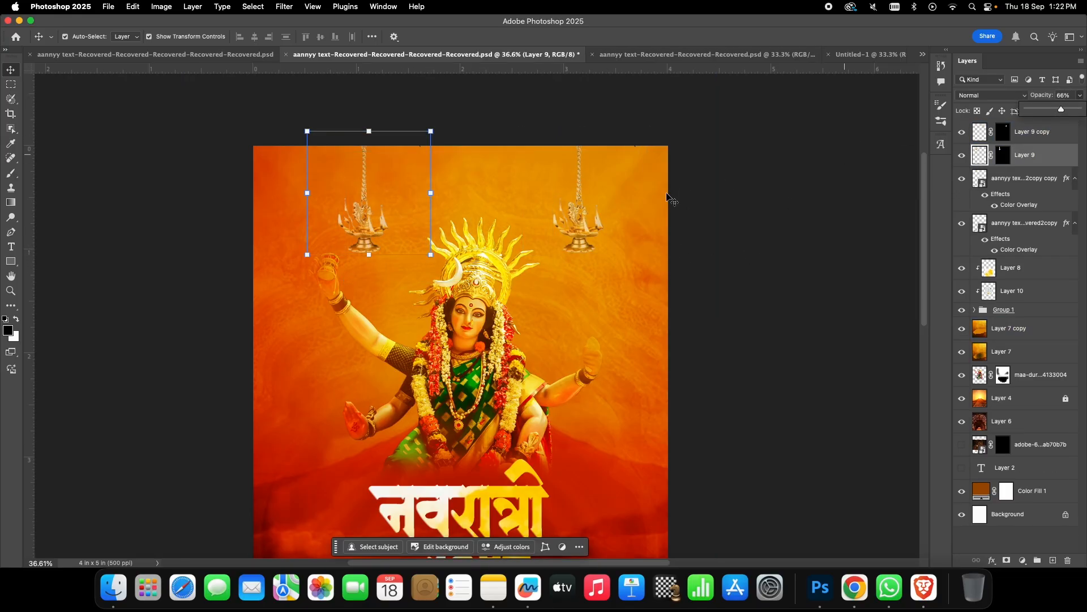
scroll(722, 234, "up", 6)
scroll(713, 232, "down", 8)
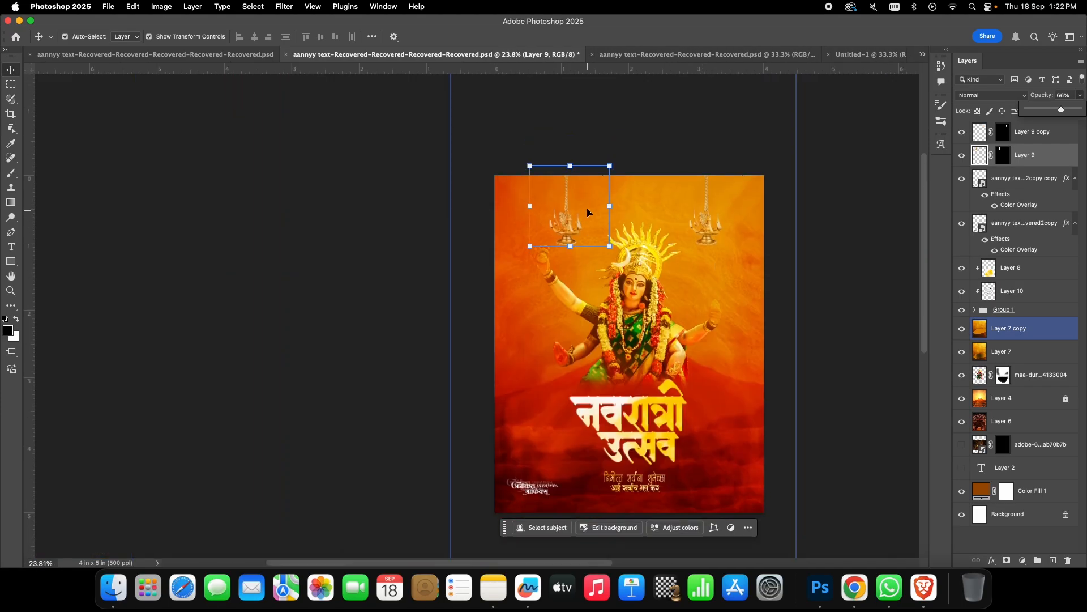
scroll(576, 219, "up", 2)
scroll(577, 219, "up", 4)
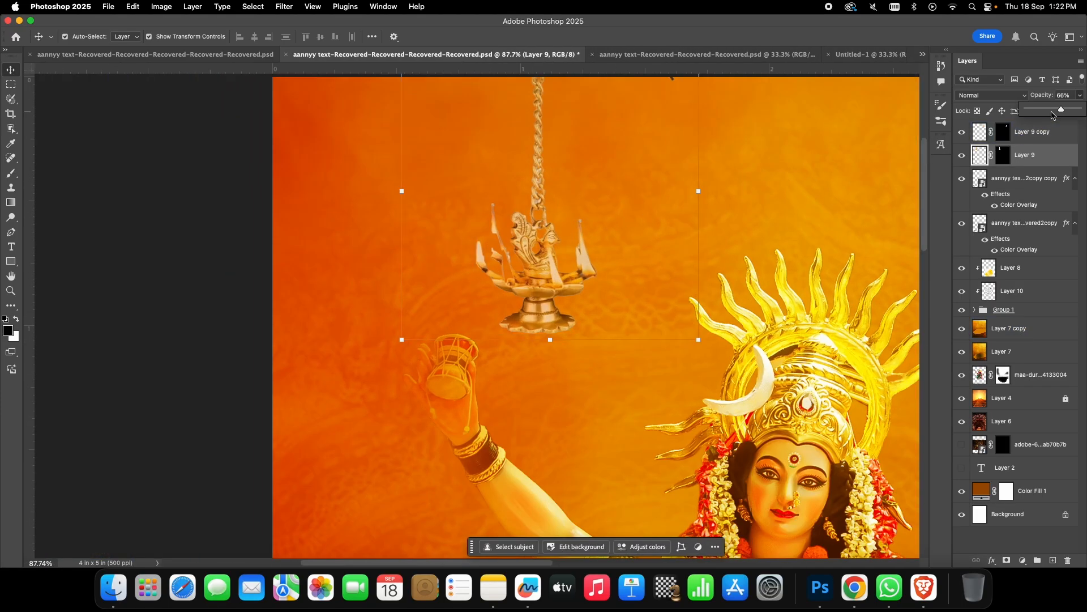
left_click_drag(1061, 109, 1081, 111)
left_click(751, 211)
- Examine how the fully opaque left lamp looks against the right lamp and the rest of the poster
scroll(751, 211, "down", 6)
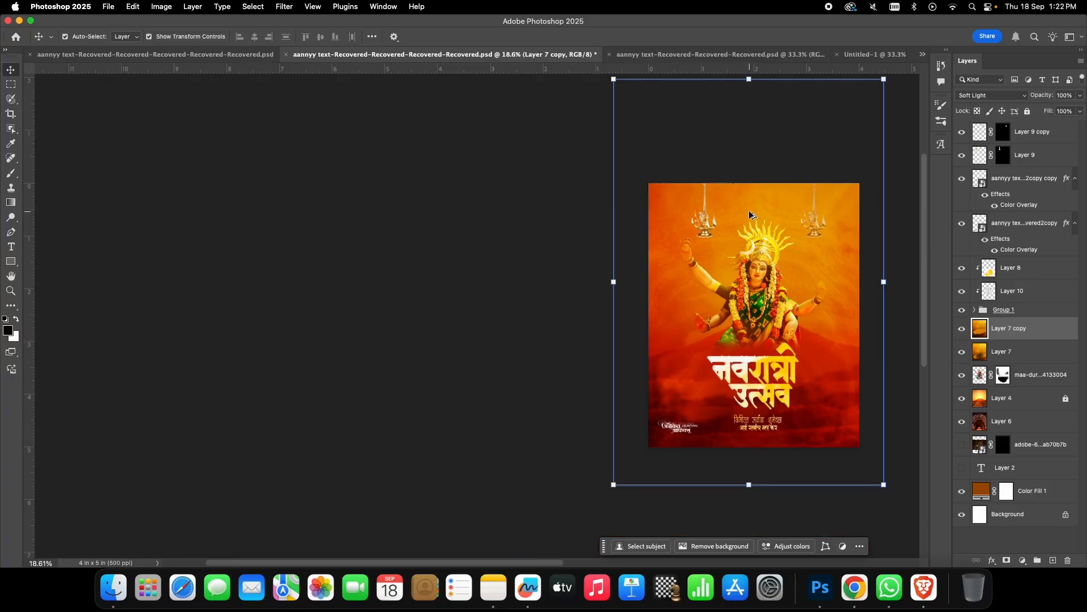
scroll(572, 234, "up", 4)
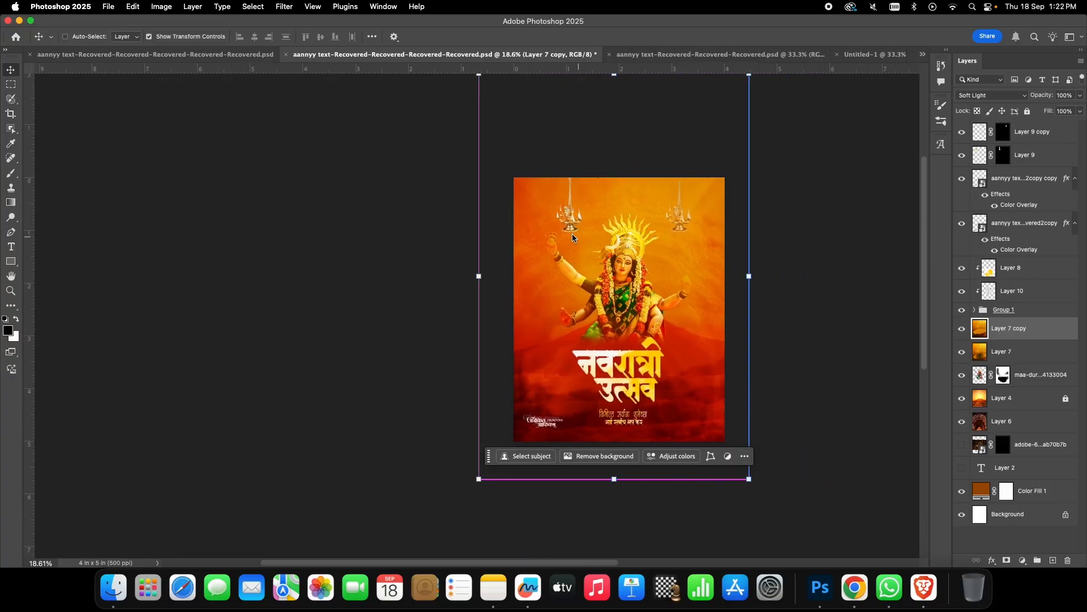
left_click(492, 218)
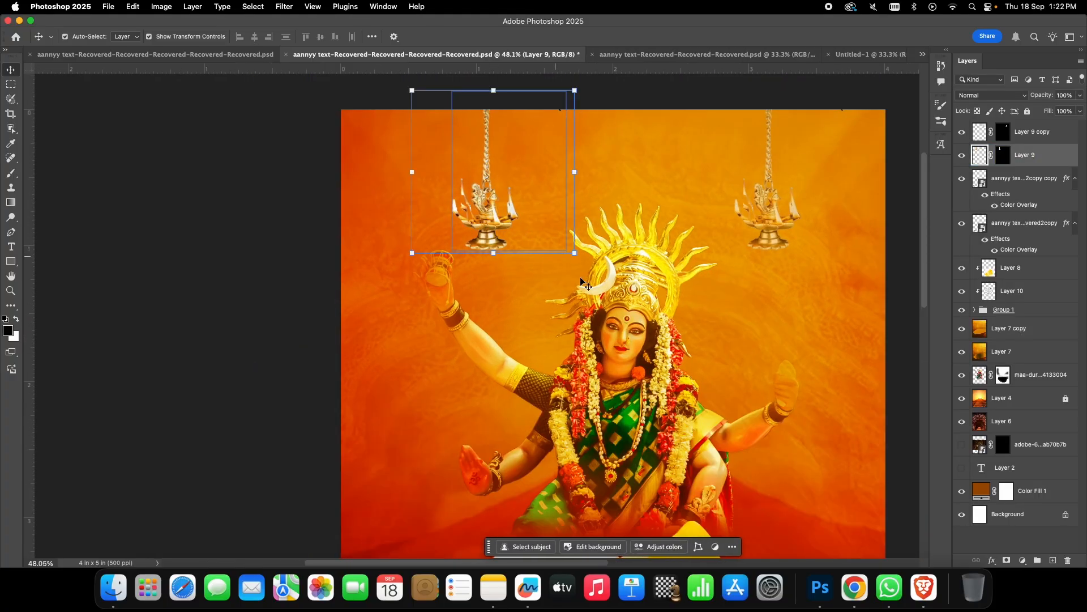
left_click(450, 291)
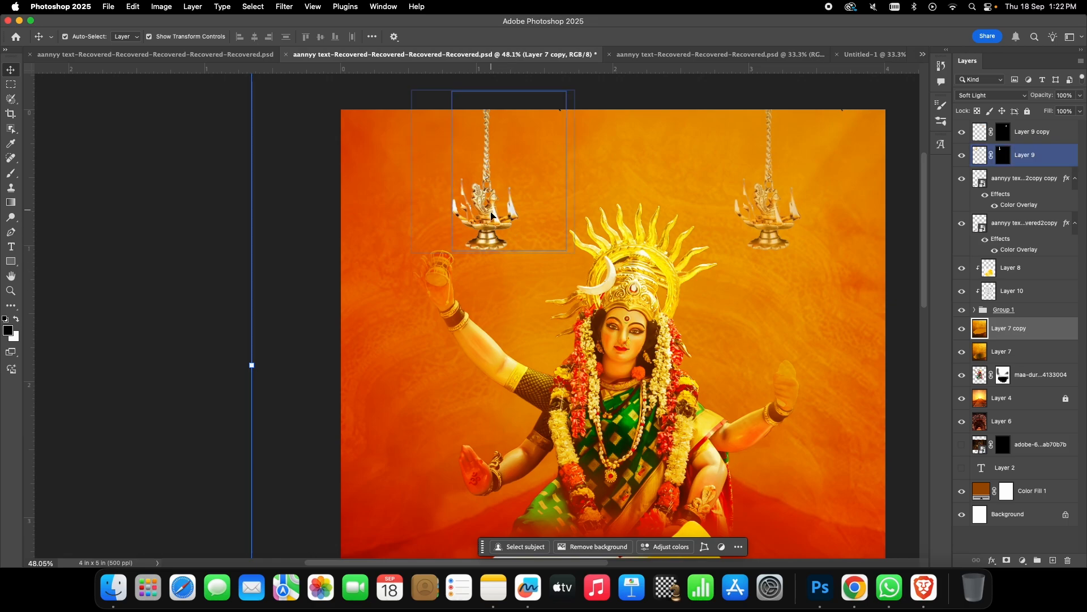
scroll(502, 248, "up", 2)
scroll(502, 247, "down", 6)
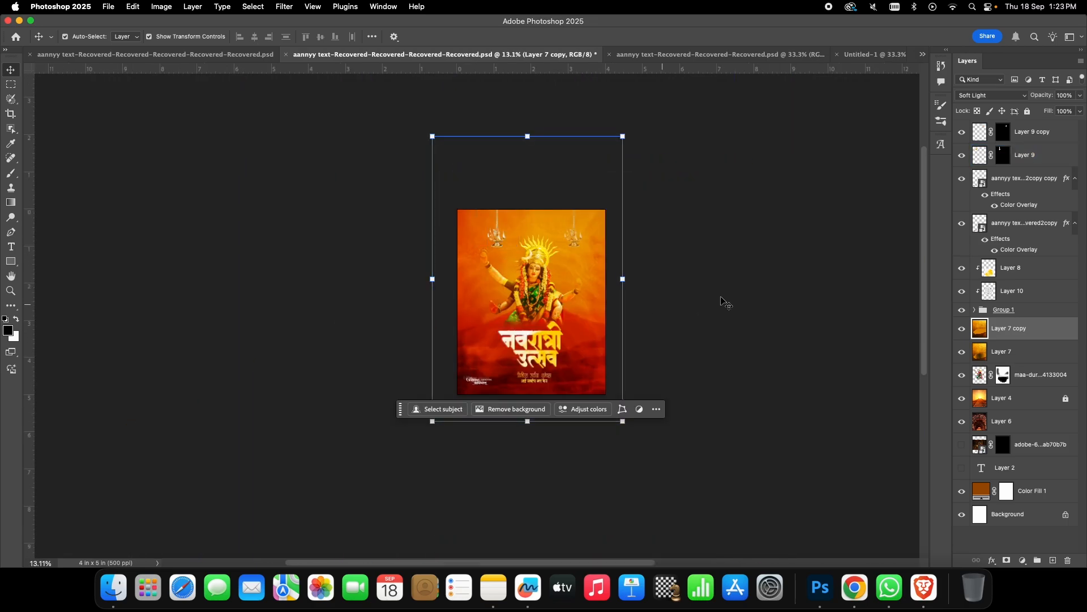
left_click(739, 275)
scroll(738, 276, "up", 4)
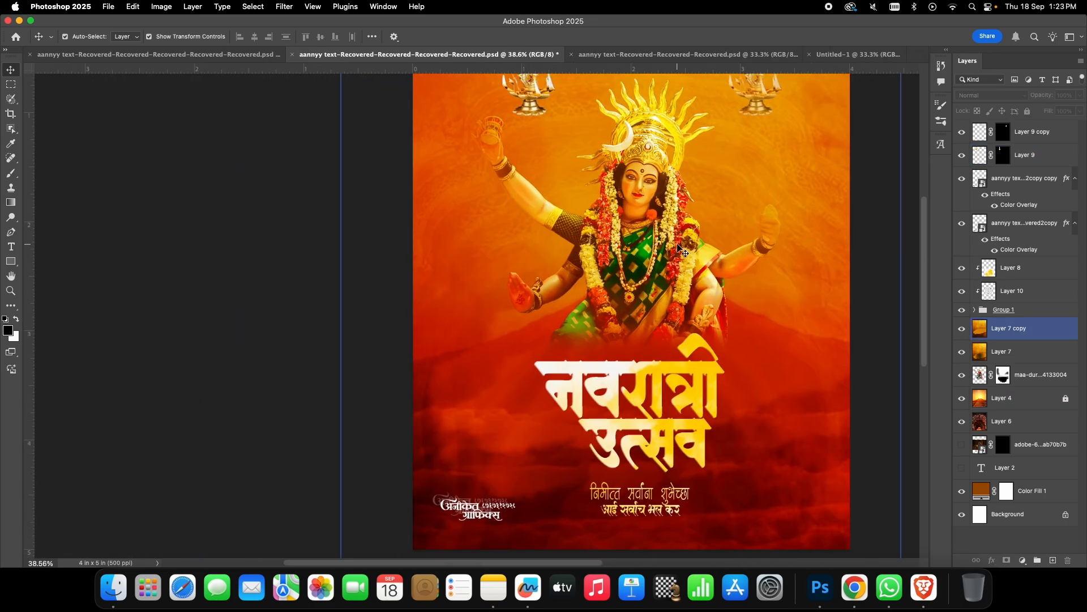
scroll(671, 283, "up", 4)
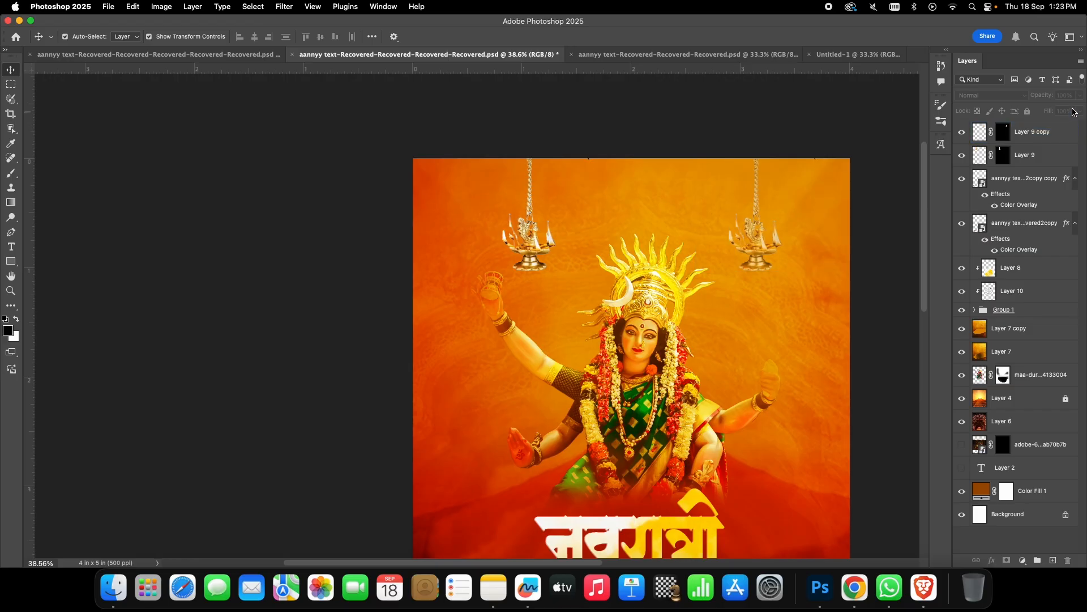
- Set the left hanging lamp's layer opacity to 66% and deselect the layer
left_click(533, 236)
left_click(1080, 95)
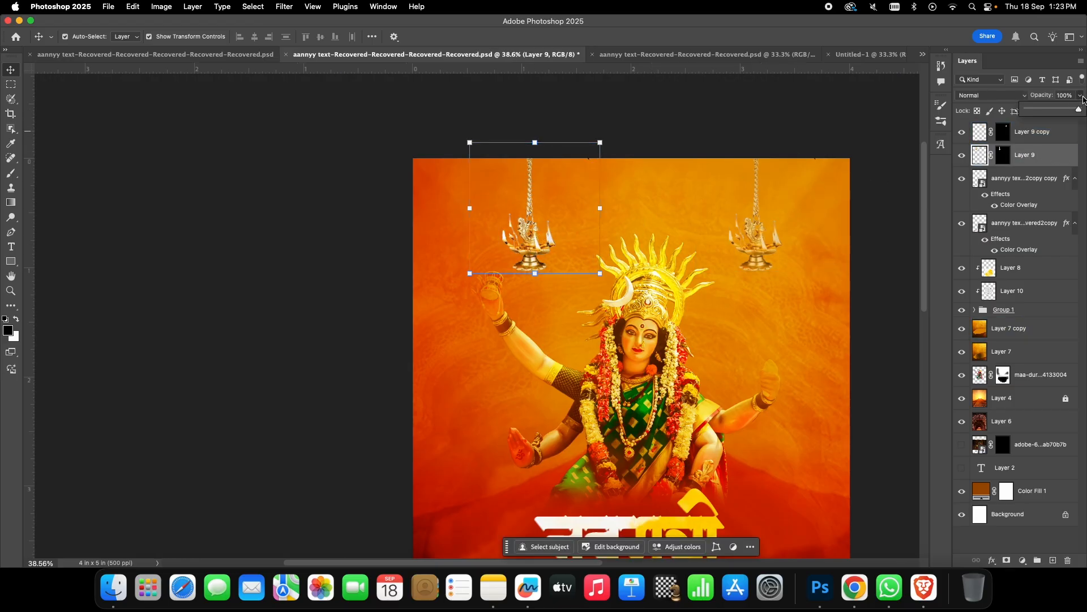
left_click_drag(1080, 109, 1062, 111)
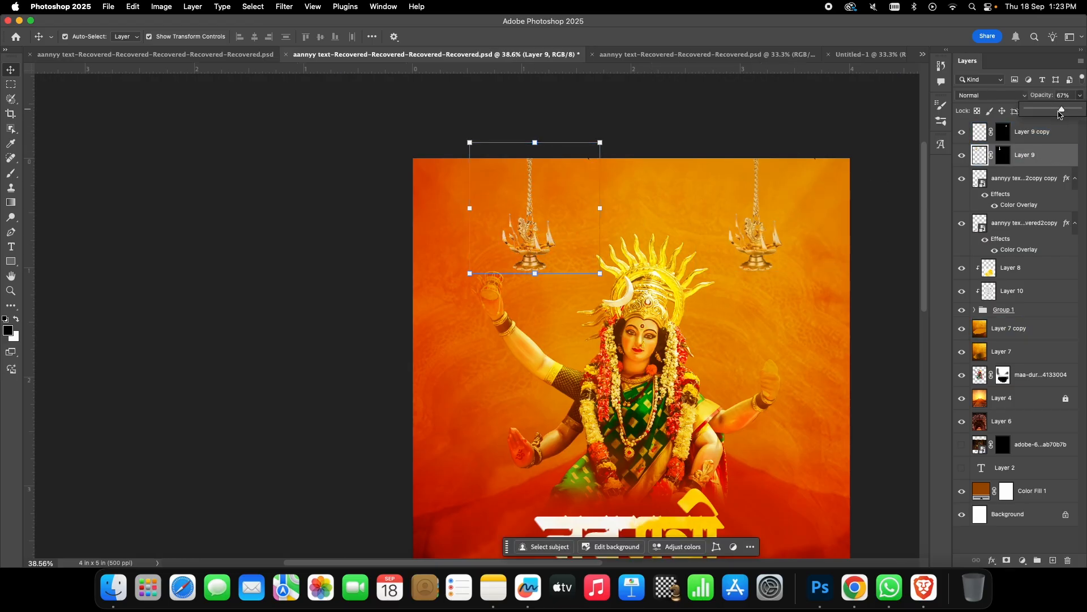
left_click(1061, 111)
left_click(1060, 110)
left_click(1060, 110)
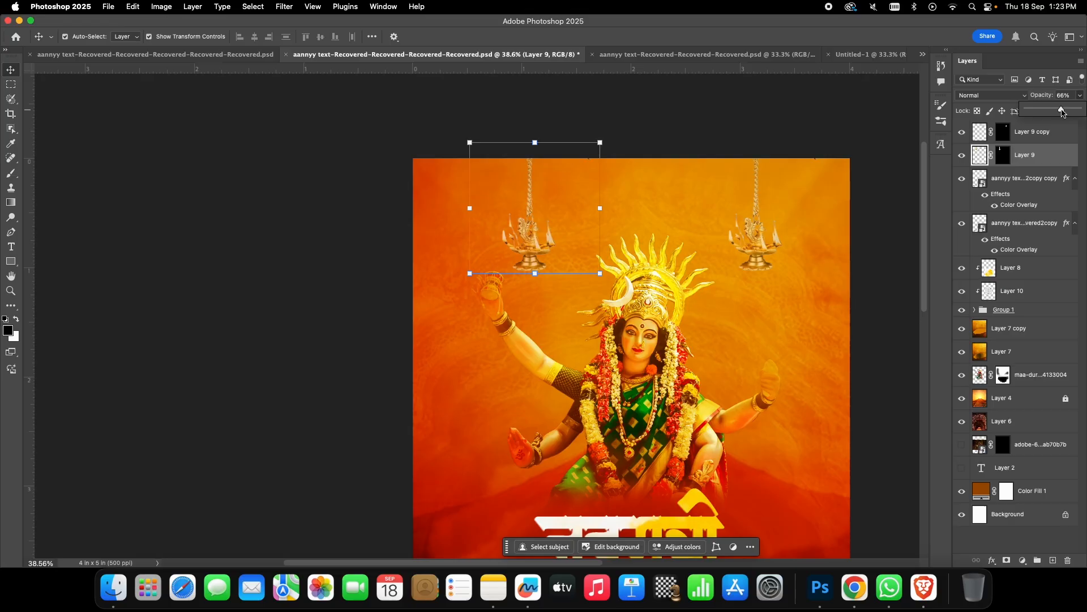
left_click(873, 111)
- Examine the complete poster with the faded left lamp, checking its overall look at different magnifications
scroll(712, 281, "down", 1)
scroll(712, 281, "right", 4)
scroll(705, 286, "down", 10)
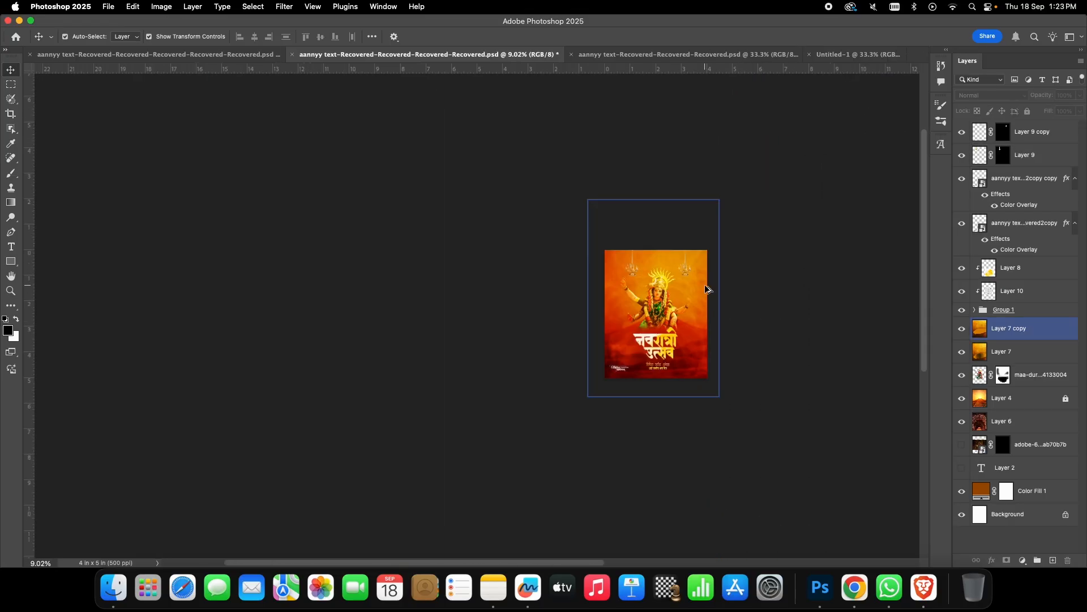
scroll(707, 288, "left", 2)
scroll(707, 289, "right", 6)
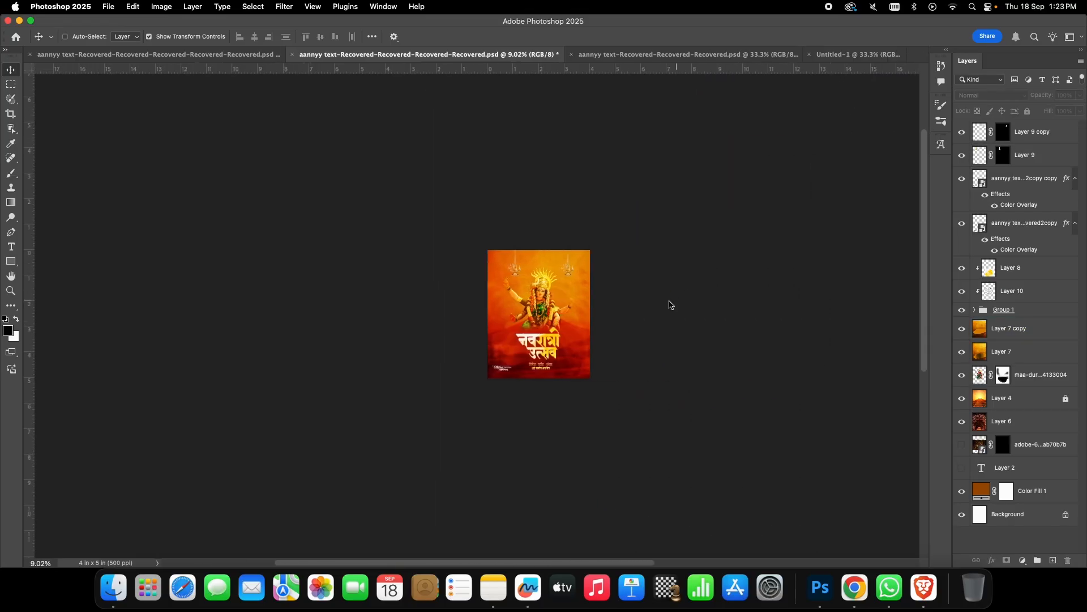
scroll(548, 282, "up", 10)
scroll(549, 283, "down", 5)
scroll(548, 283, "up", 1)
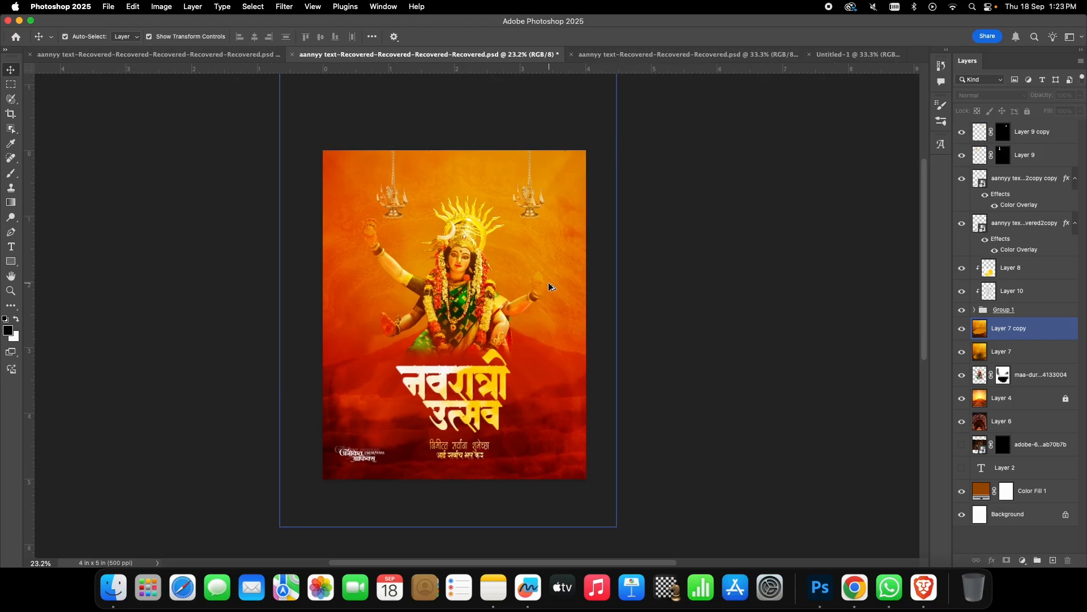
scroll(548, 284, "up", 1)
left_click(356, 185)
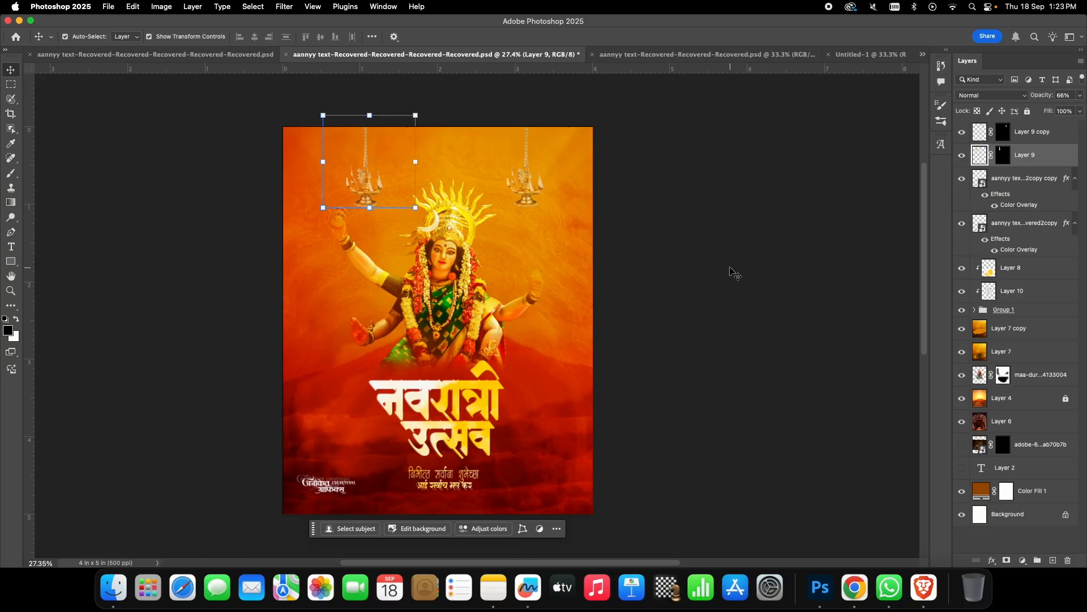
left_click(733, 274)
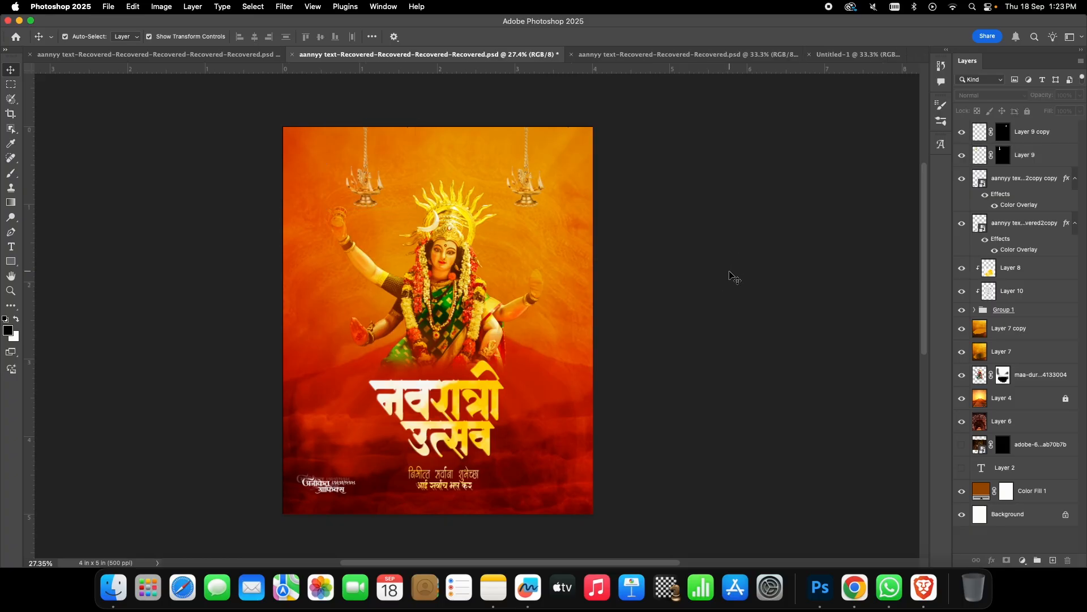
left_click(627, 222)
- Copy the left hanging lamp and paste a duplicate onto the poster directly above Layer 7 copy
left_click(369, 187)
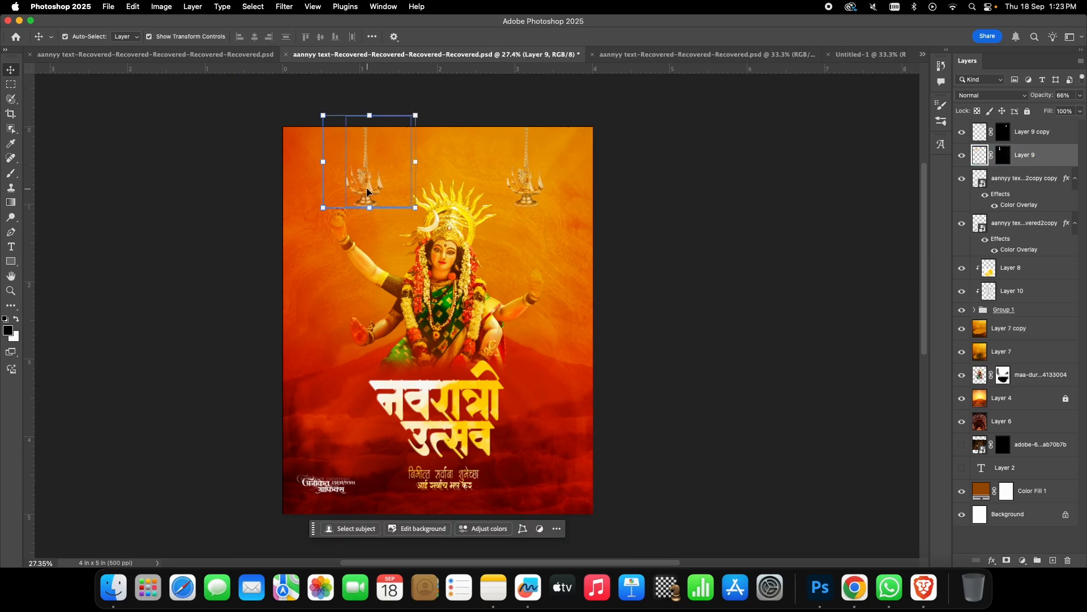
left_click(380, 207)
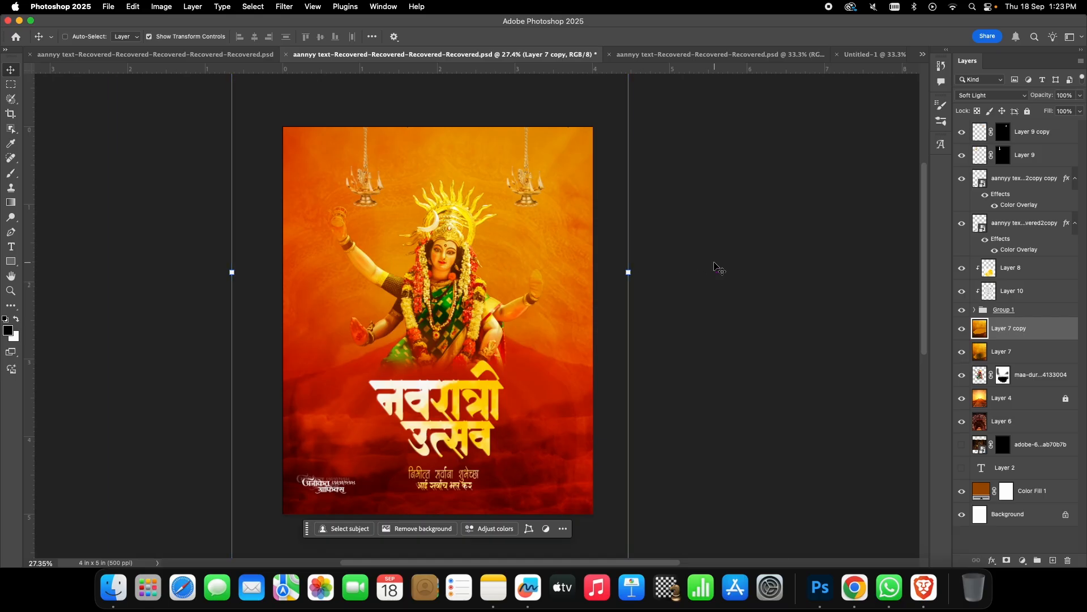
key("super+v")
mouse_move(430, 328)
left_mouse_down()
mouse_move(453, 330)
mouse_move(518, 282)
mouse_move(454, 319)
mouse_move(433, 347)
left_mouse_up()
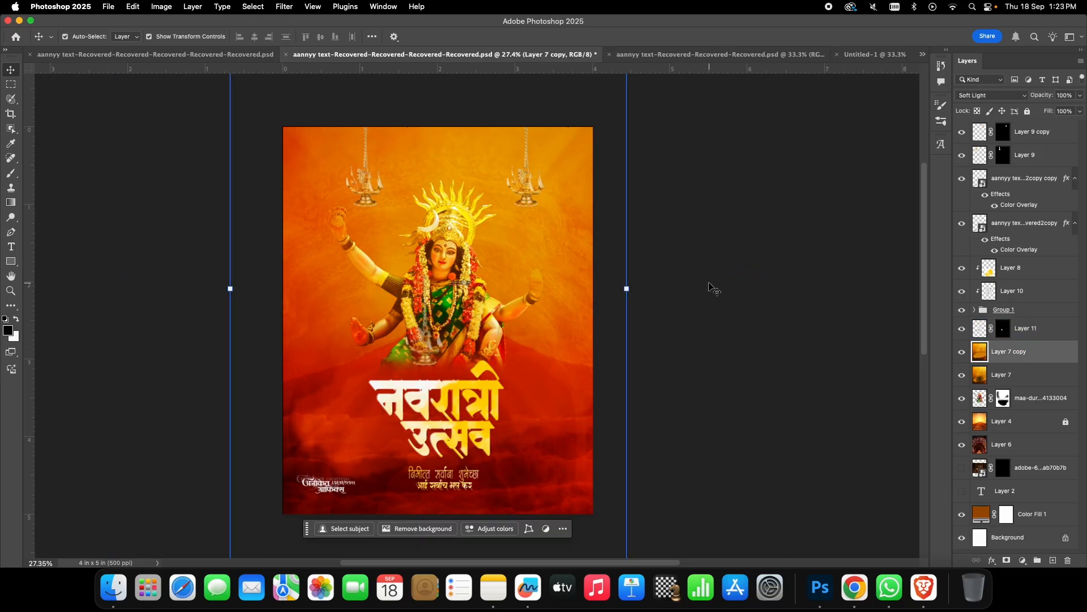
left_click(686, 283)
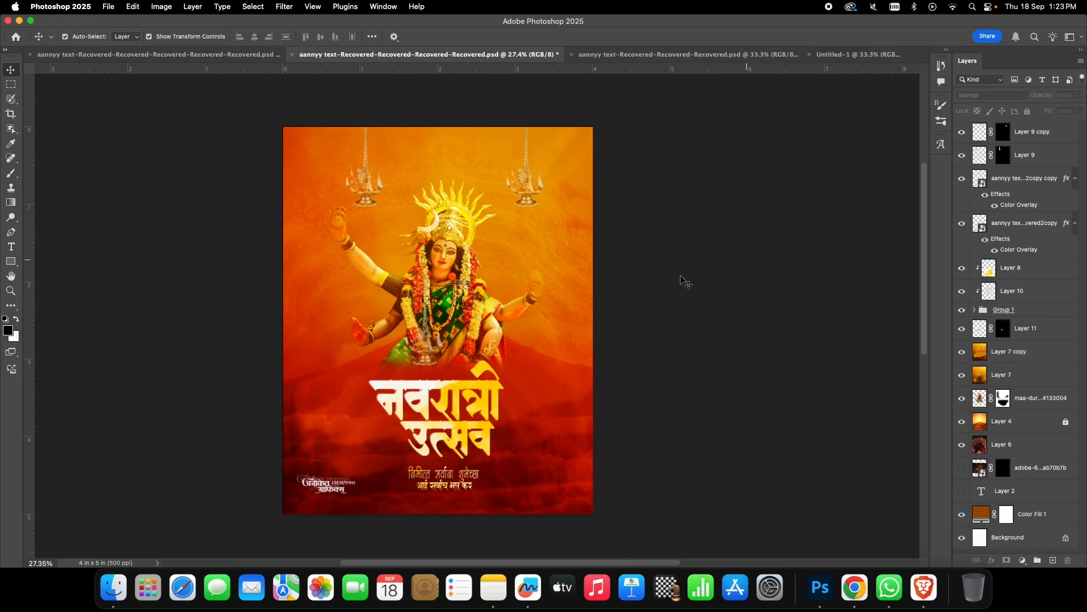
- Move the duplicate lamp just below the right hanging lamp, delete it, and clear the layer selection
left_click(429, 350)
left_click_drag(430, 355, 539, 261)
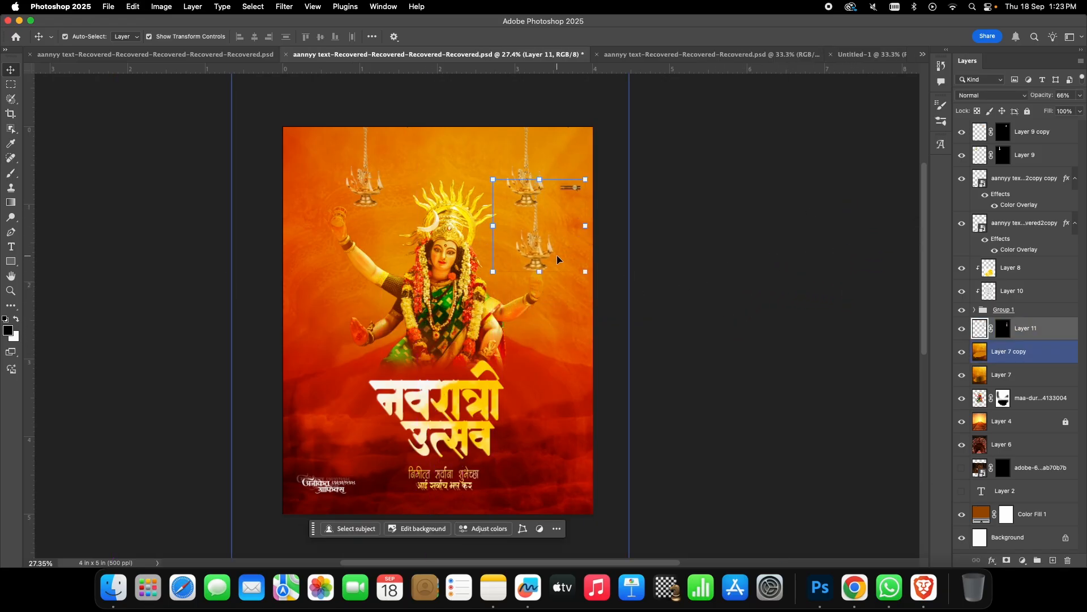
key("BackSpace")
left_click(692, 292)
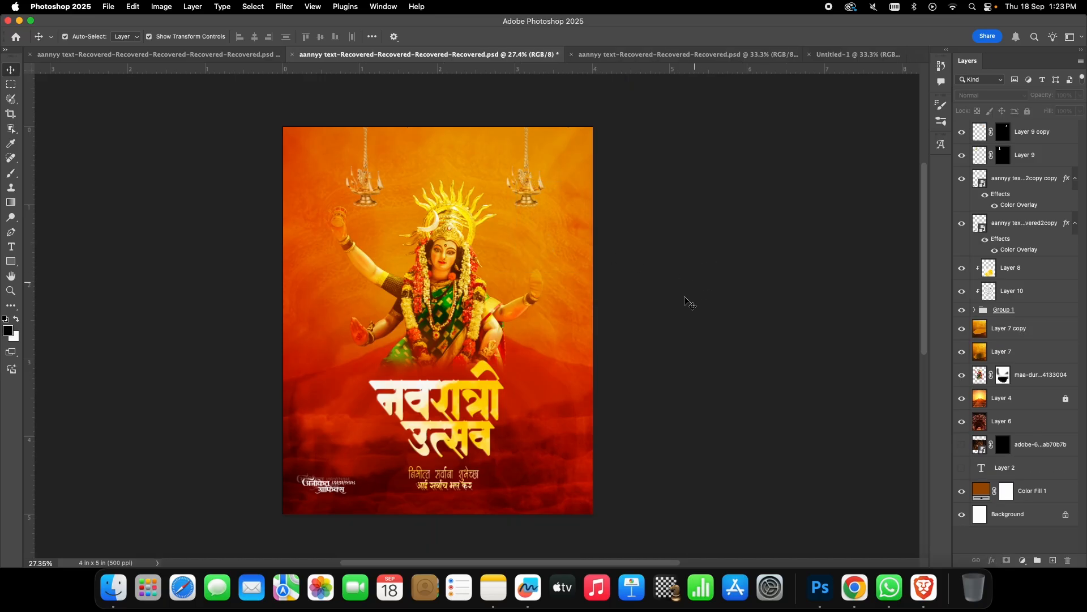
- Duplicate the left hanging lamp, move the copy between the two lamps above the goddess's crown, and delete it
left_click(369, 190)
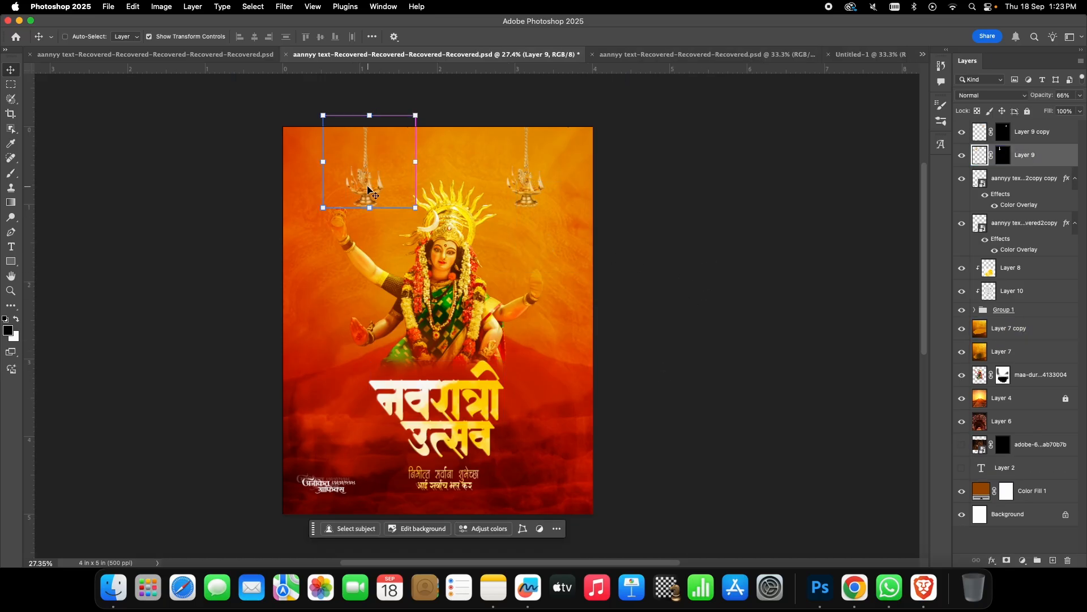
key("super+j")
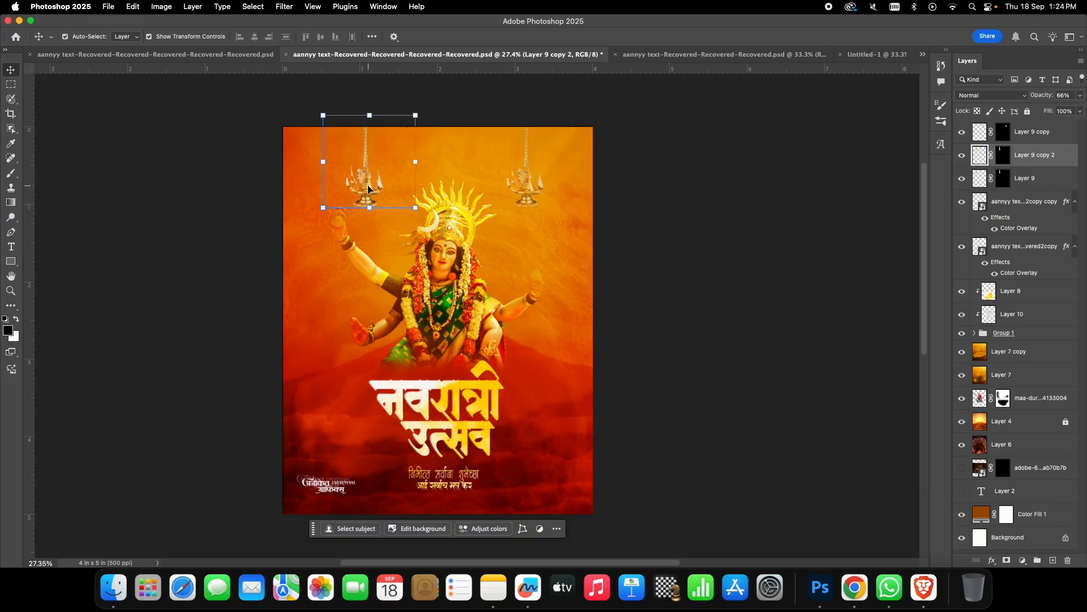
left_click_drag(680, 221, 773, 180)
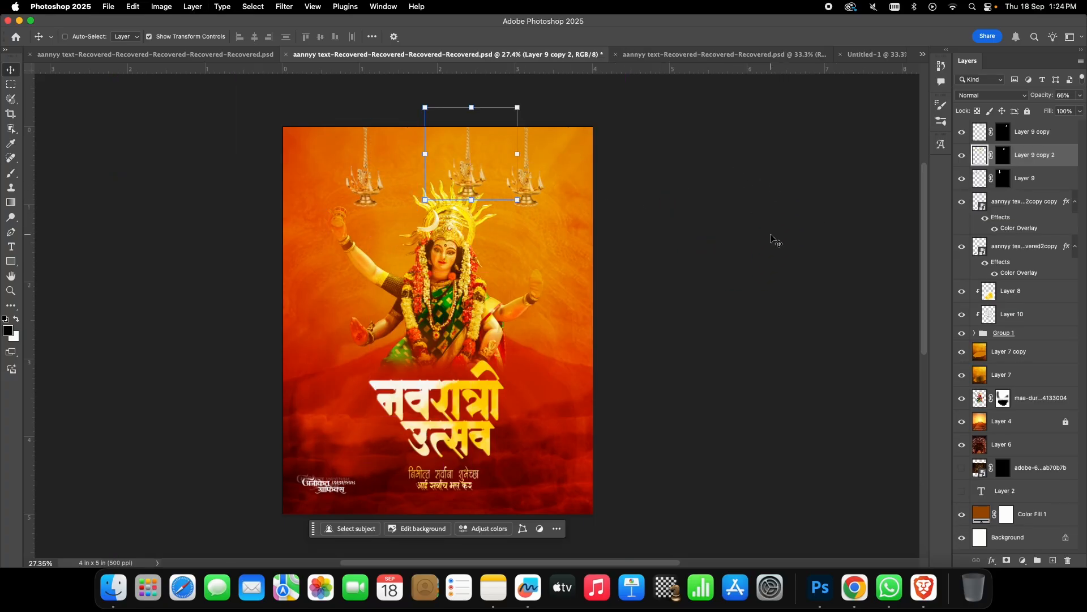
left_click_drag(771, 238, 853, 320)
key("BackSpace")
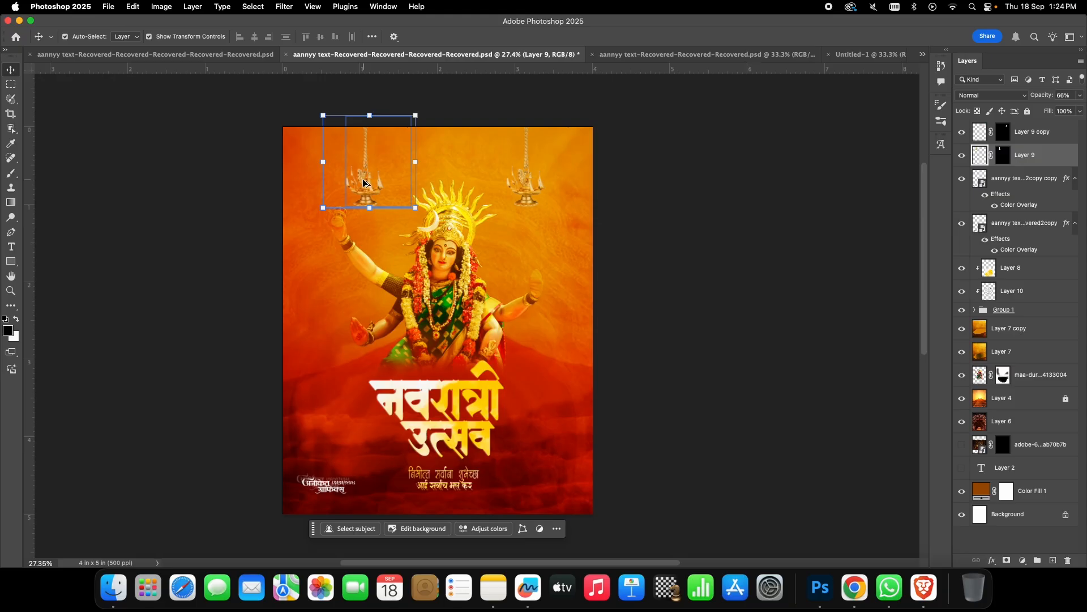
- Undo the accidental duplicate of the background texture, place a copy of the left lamp below the right lamp, and delete it
left_click_drag(365, 184, 377, 202)
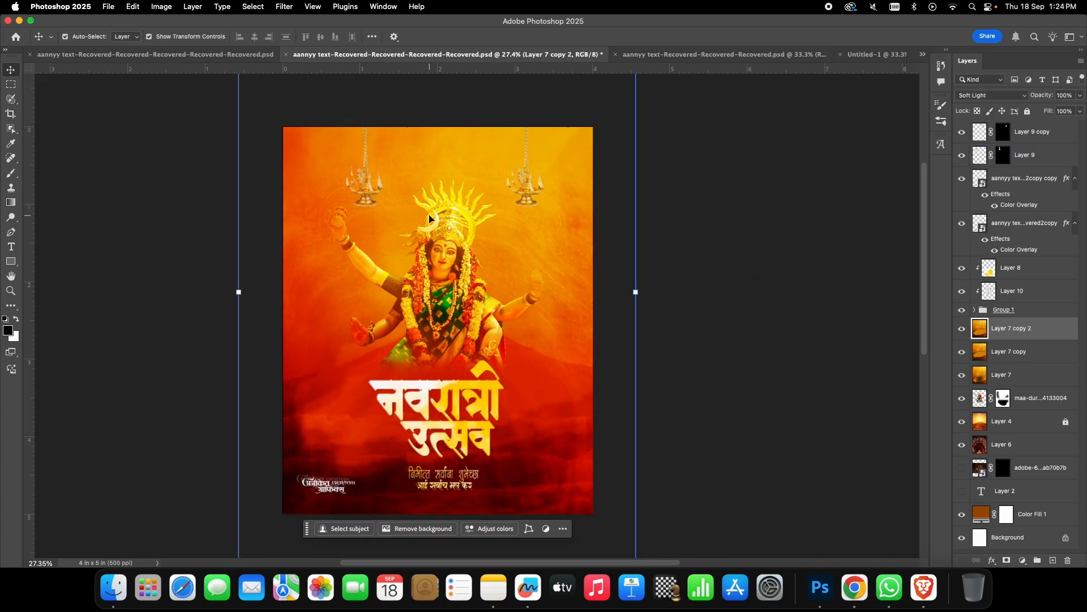
key("super+z")
left_click(356, 181)
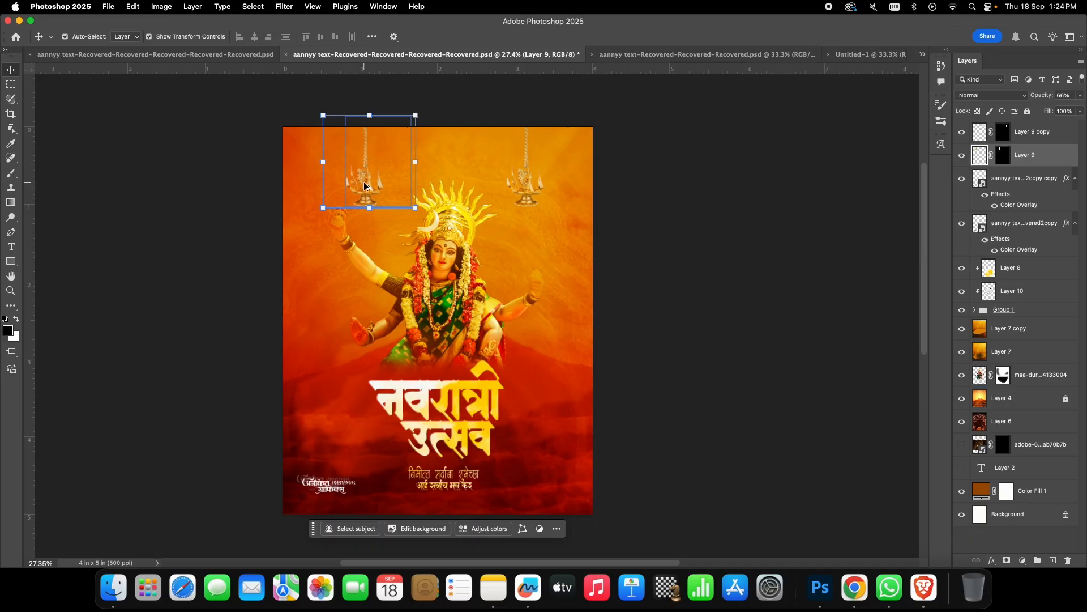
left_click_drag(366, 186, 548, 265)
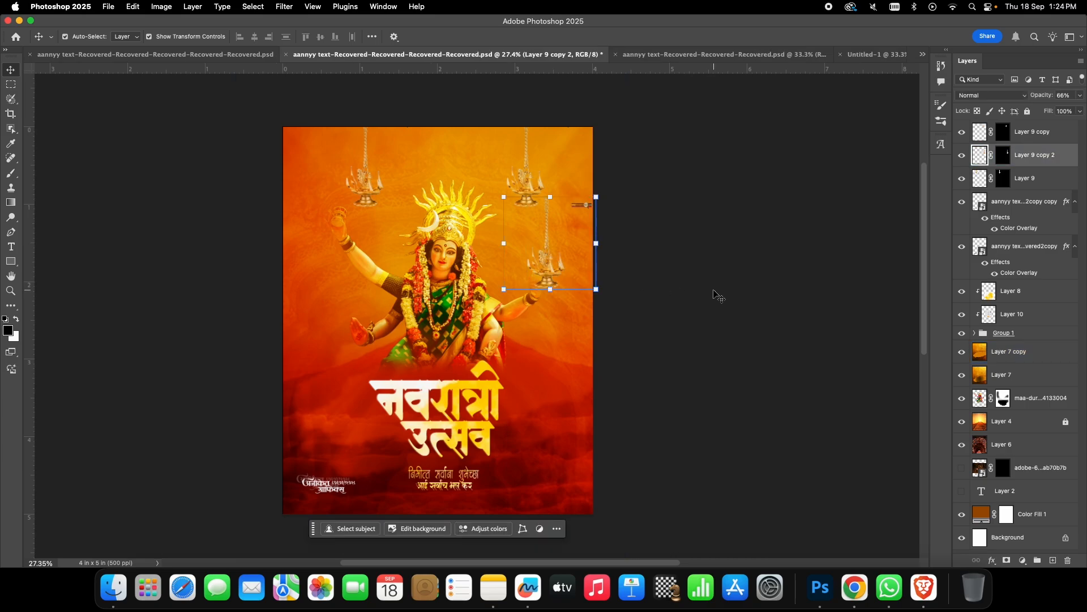
key("BackSpace")
- Inspect the title lettering and the two greeting lines beneath it up close, leaving no layer selected
scroll(691, 294, "up", 5)
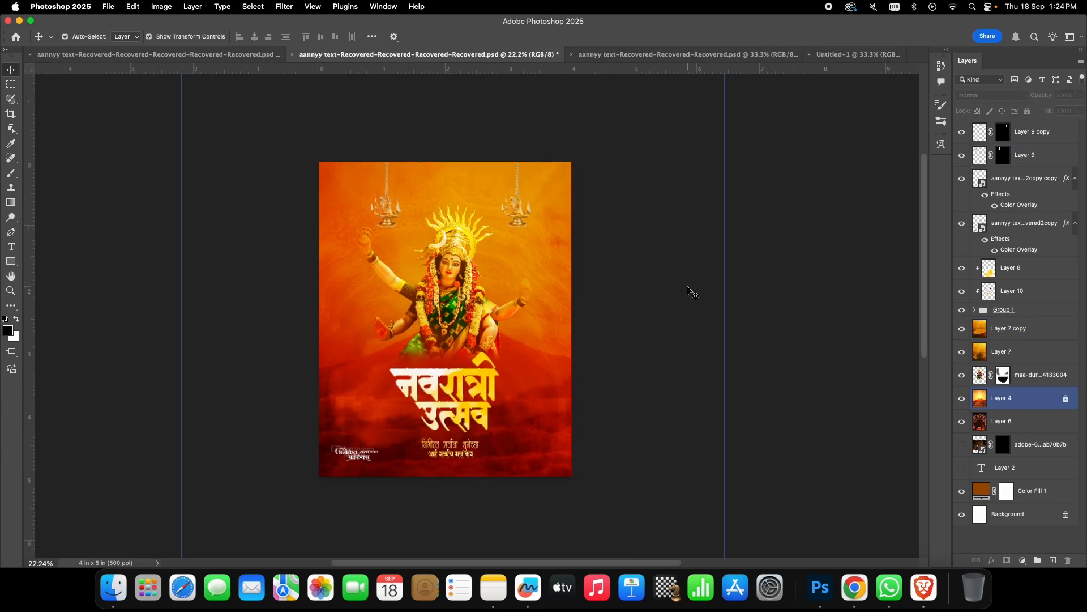
scroll(478, 372, "up", 5)
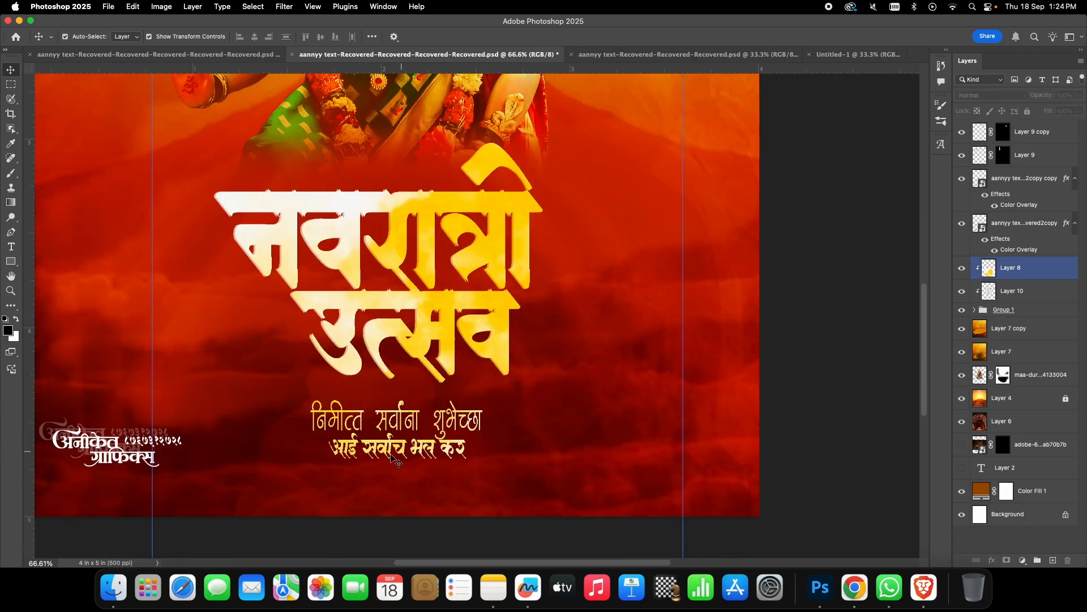
left_click(422, 421)
left_click(776, 395)
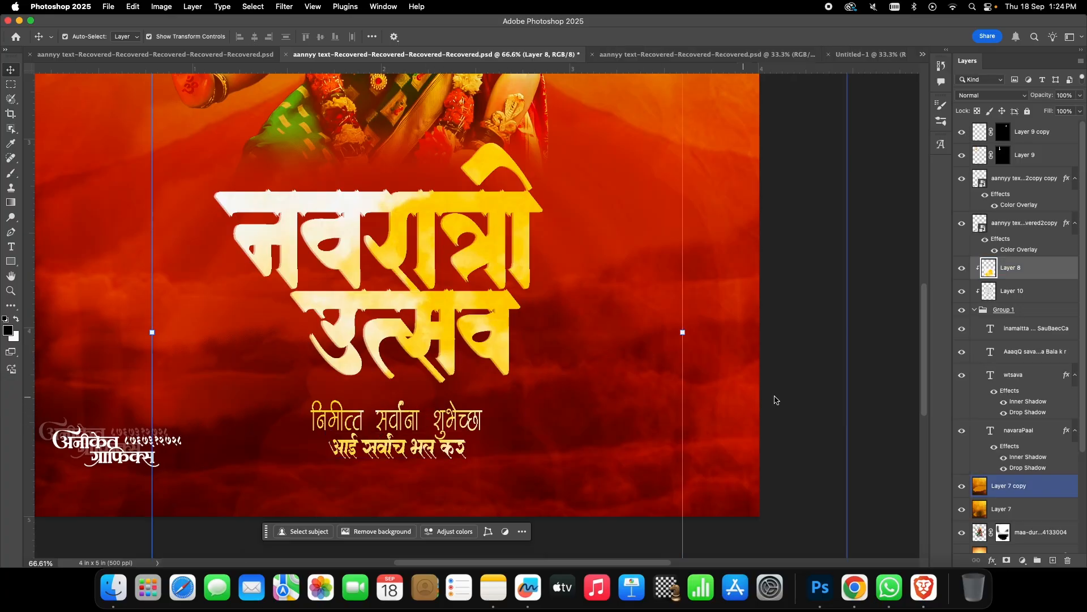
scroll(636, 444, "down", 3)
scroll(599, 431, "down", 4)
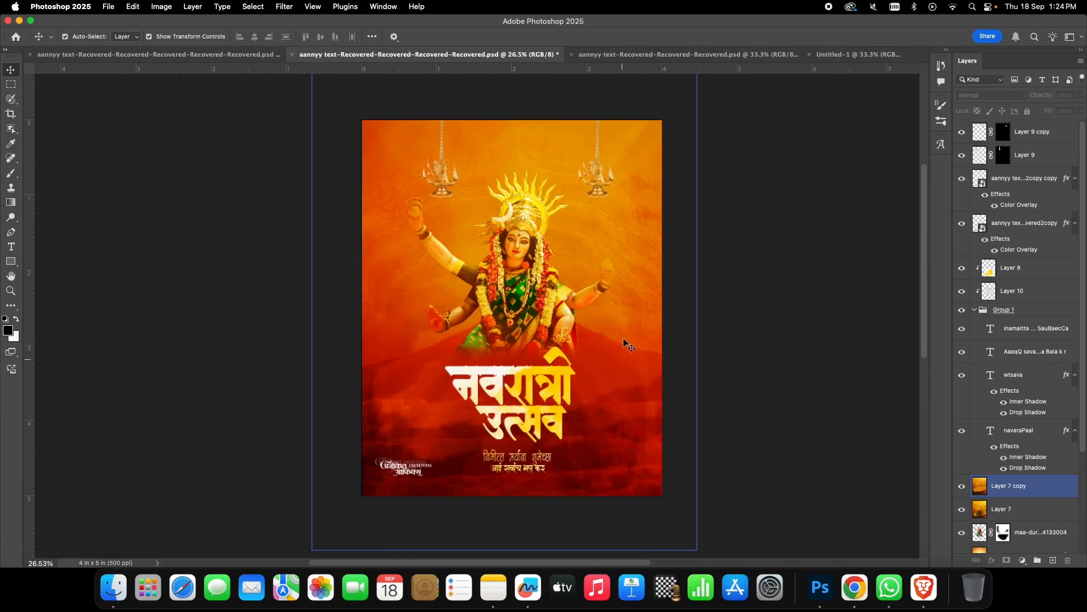
- Reposition the नवरात्री and उत्सव title words, stacked closely and centred beneath the goddess, and clear the selection
left_click_drag(498, 391, 465, 371)
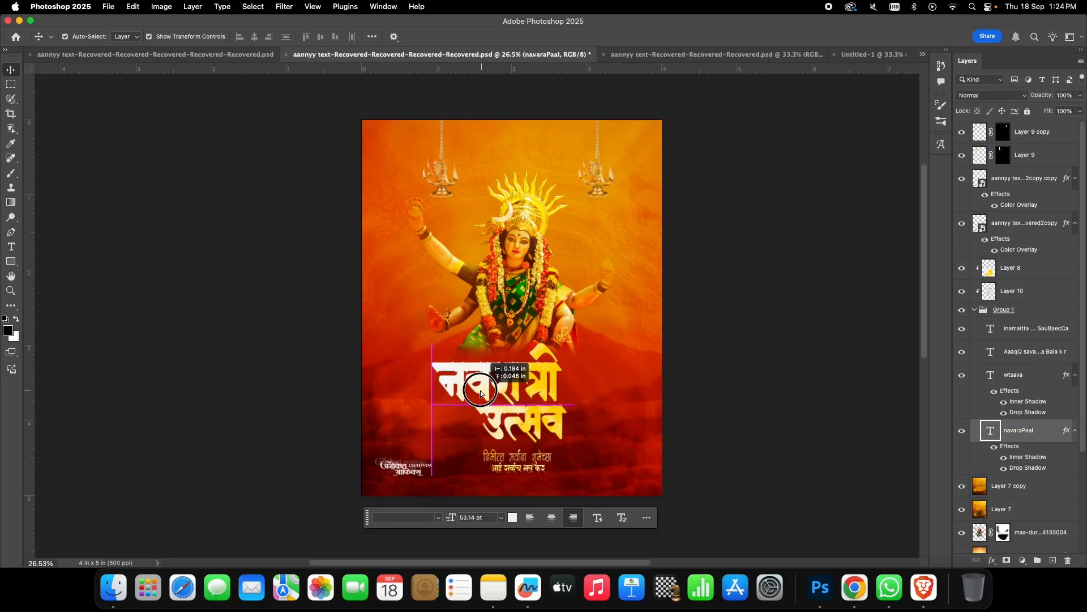
left_click_drag(527, 429, 505, 460)
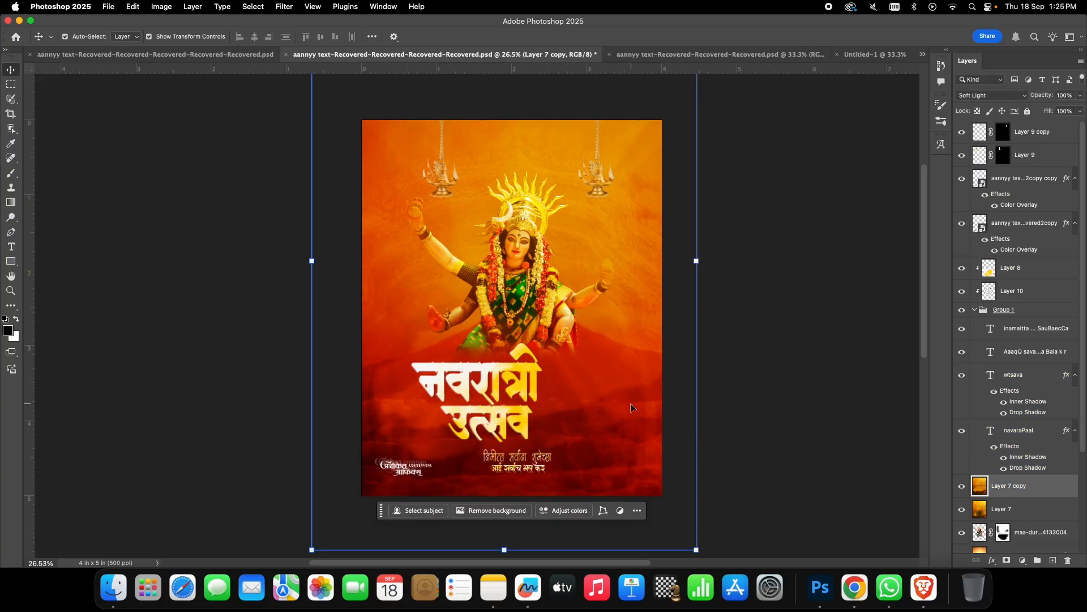
left_click_drag(471, 383, 513, 385)
left_click_drag(515, 388, 507, 390)
left_click_drag(486, 426, 528, 418)
left_click(767, 343)
left_click(712, 401)
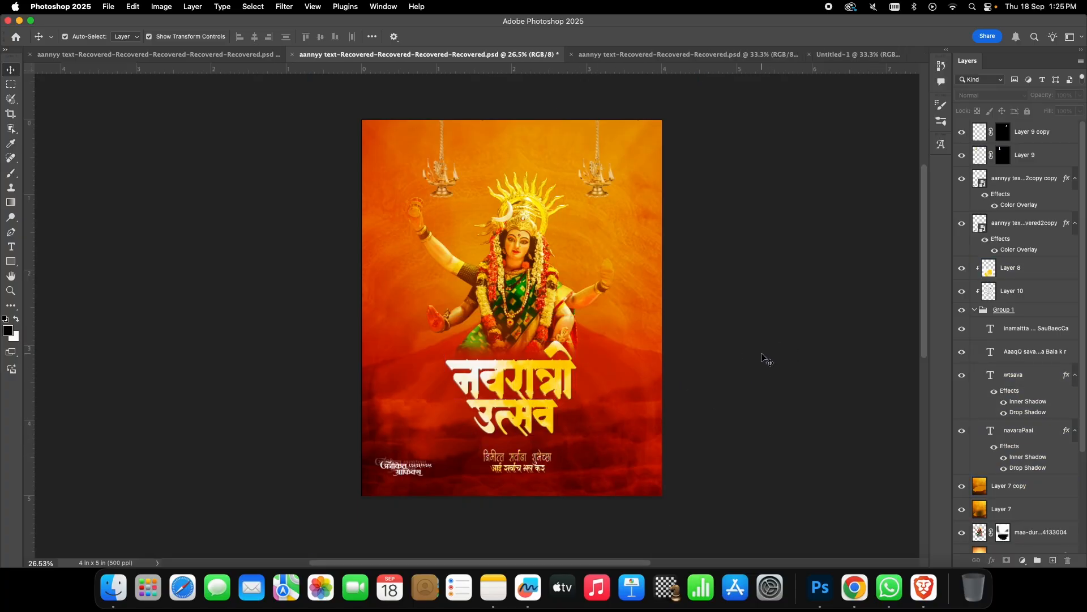
- Examine the finished poster's overall composition, including the hanging lamps, the goddess and the title block
scroll(751, 356, "up", 3)
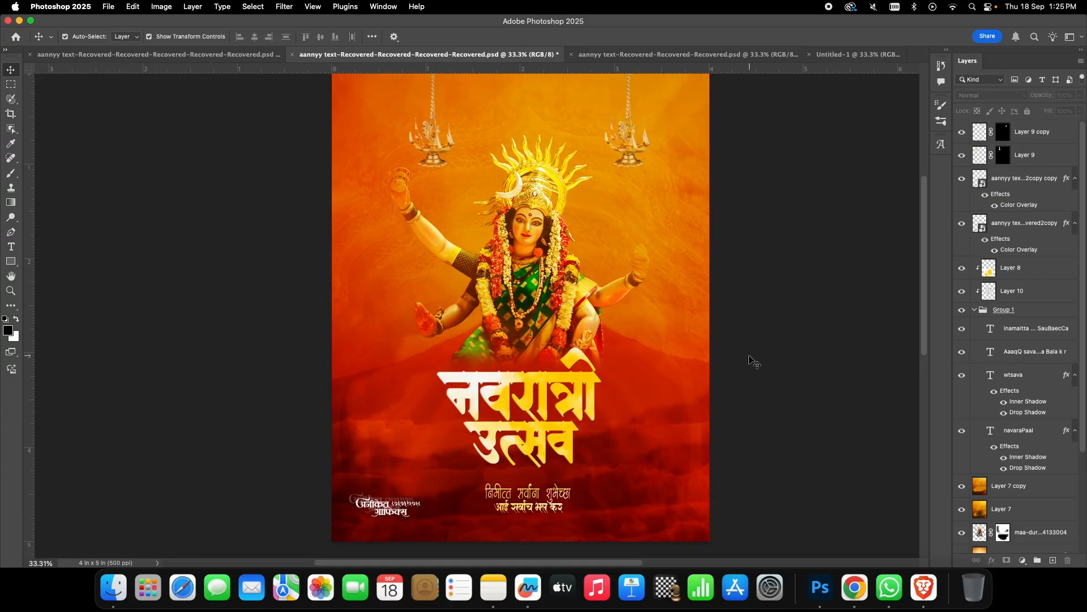
scroll(751, 359, "down", 1)
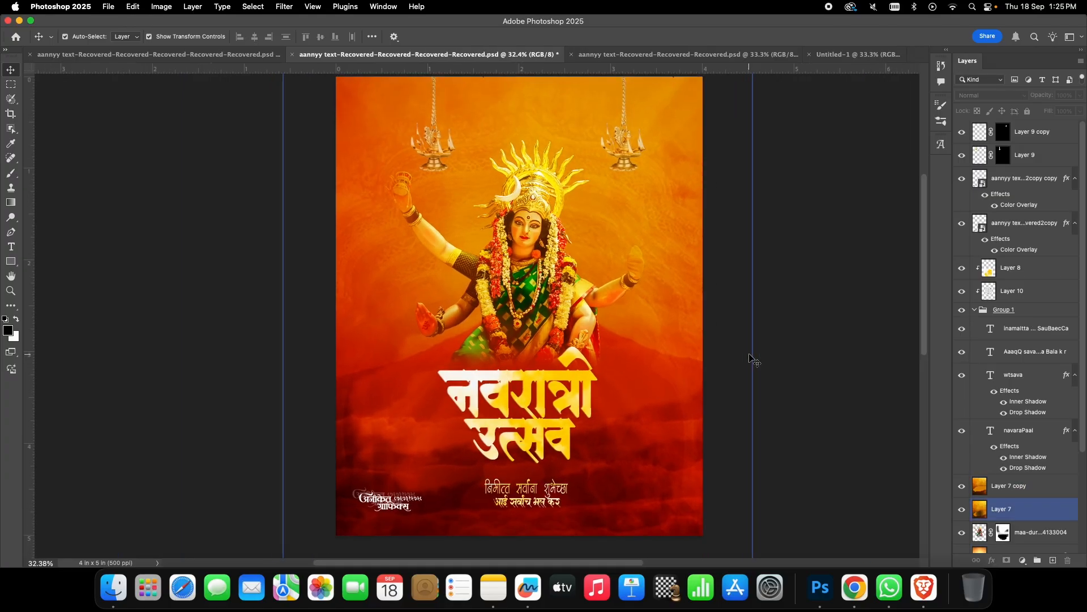
scroll(751, 359, "up", 1)
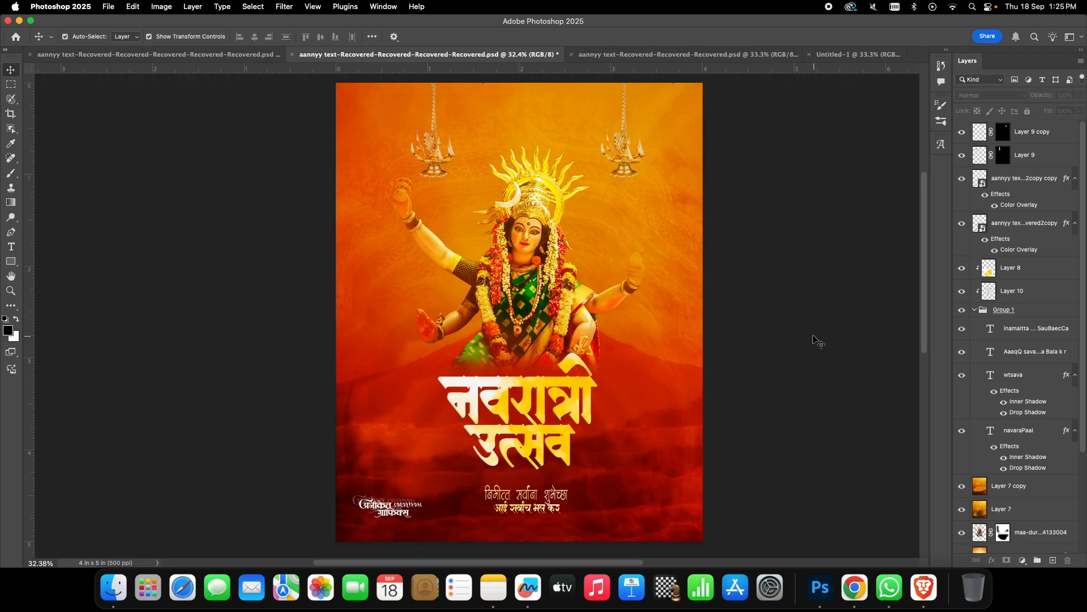
left_click(654, 259)
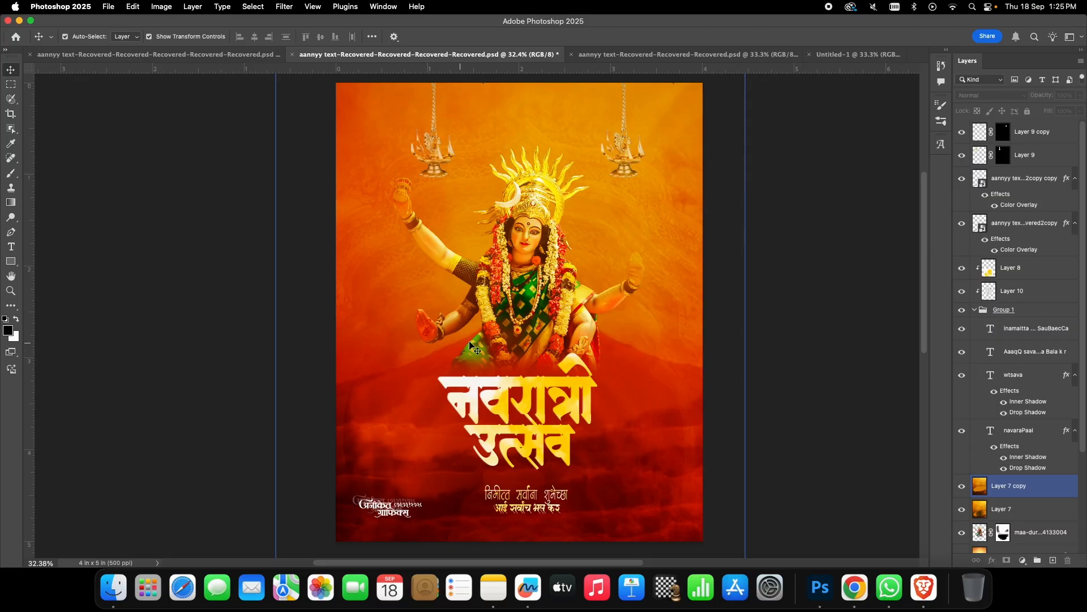
left_click(516, 386)
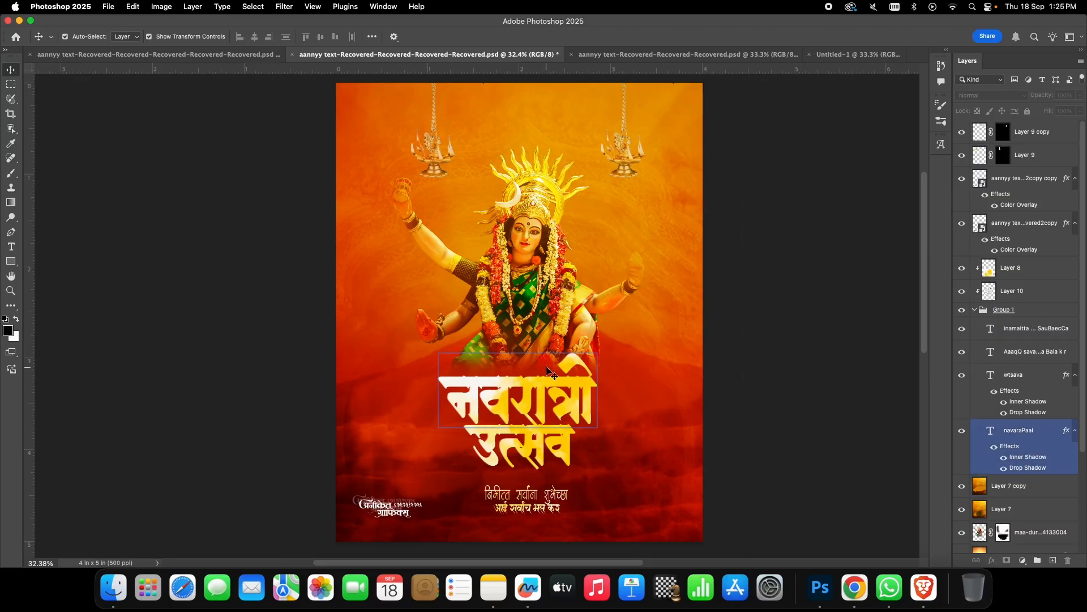
left_click(634, 390)
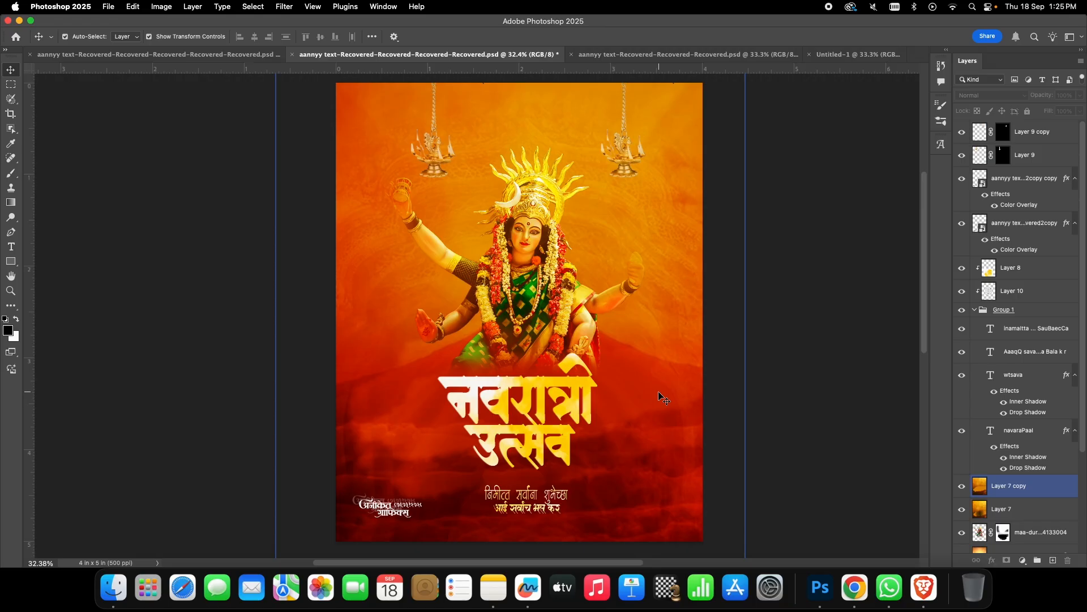
left_click(824, 372)
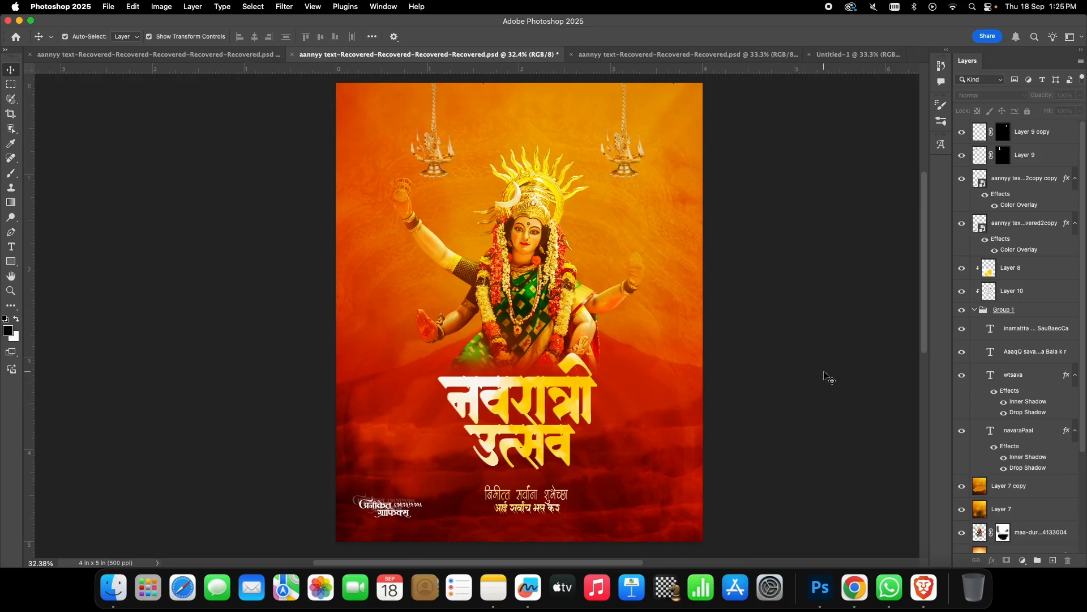
left_click(776, 368)
left_click(776, 368)
left_click(776, 379)
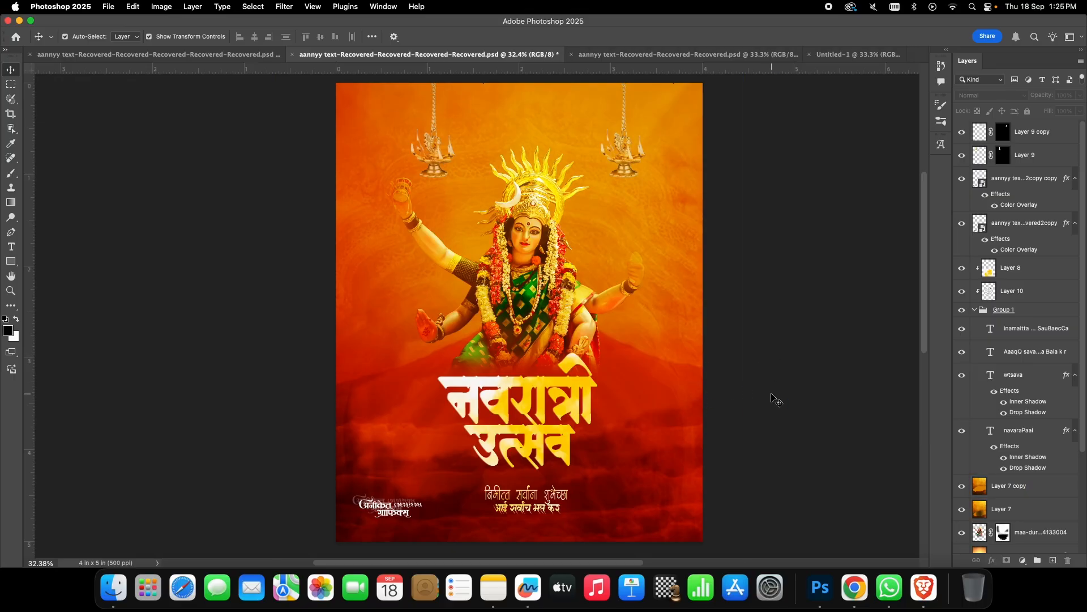